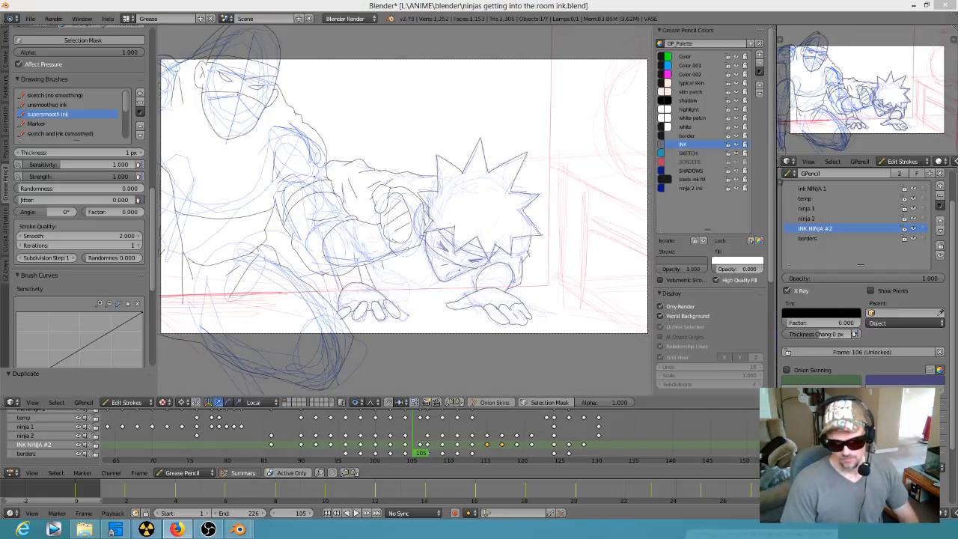
click(419, 161)
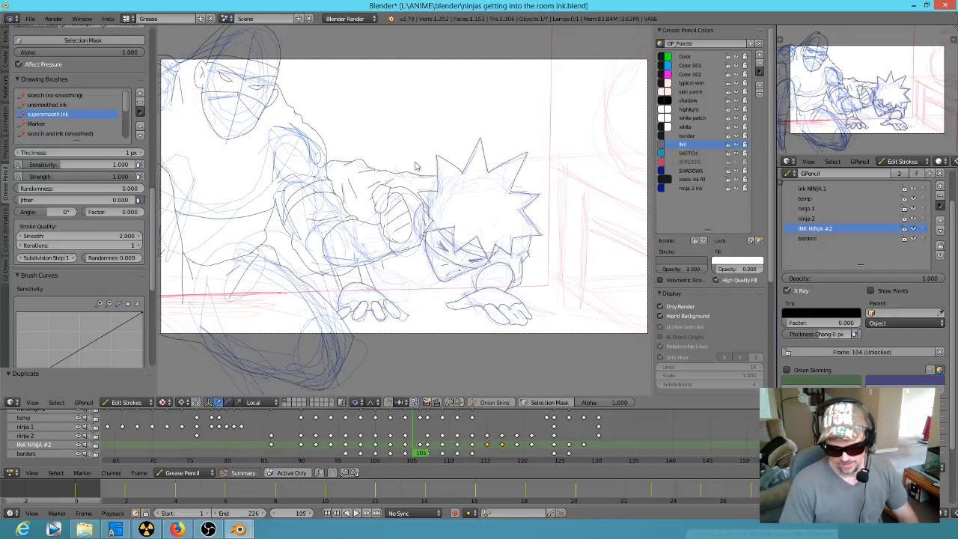
scroll(414, 160, up, 2)
scroll(413, 158, down, 2)
scroll(414, 163, up, 1)
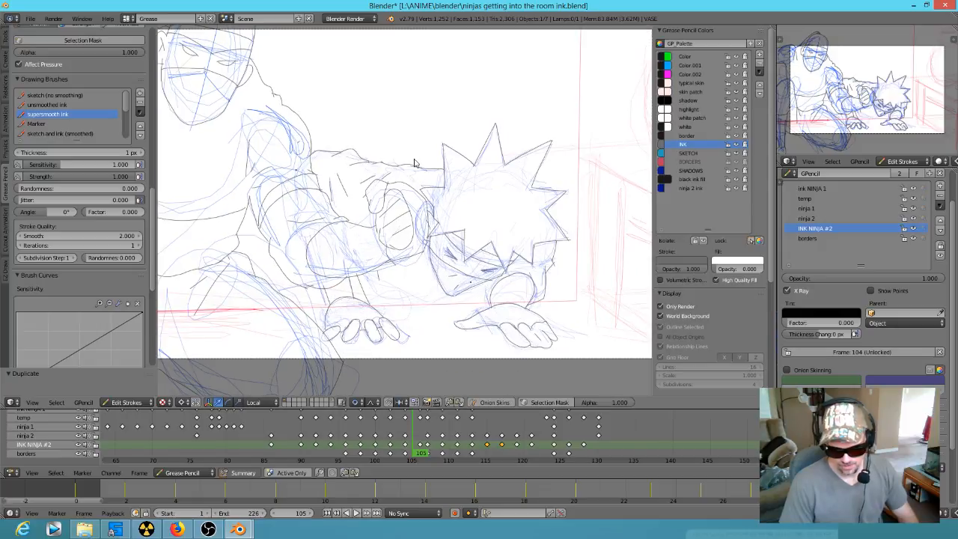
scroll(414, 161, down, 1)
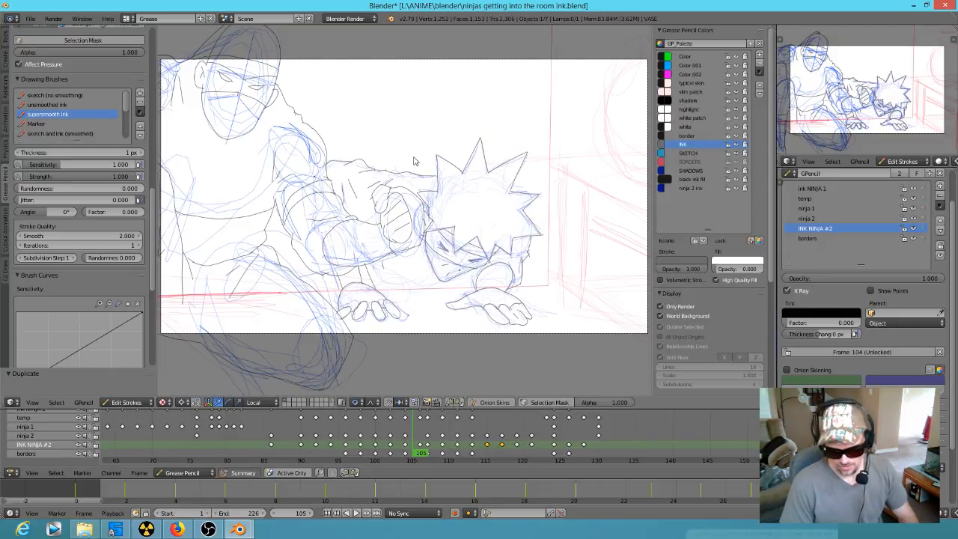
scroll(414, 160, up, 1)
mouse_move(410, 165)
shift+middle_down()
mouse_move(449, 164)
mouse_move(445, 181)
mouse_move(479, 174)
mouse_move(451, 178)
shift+middle_up()
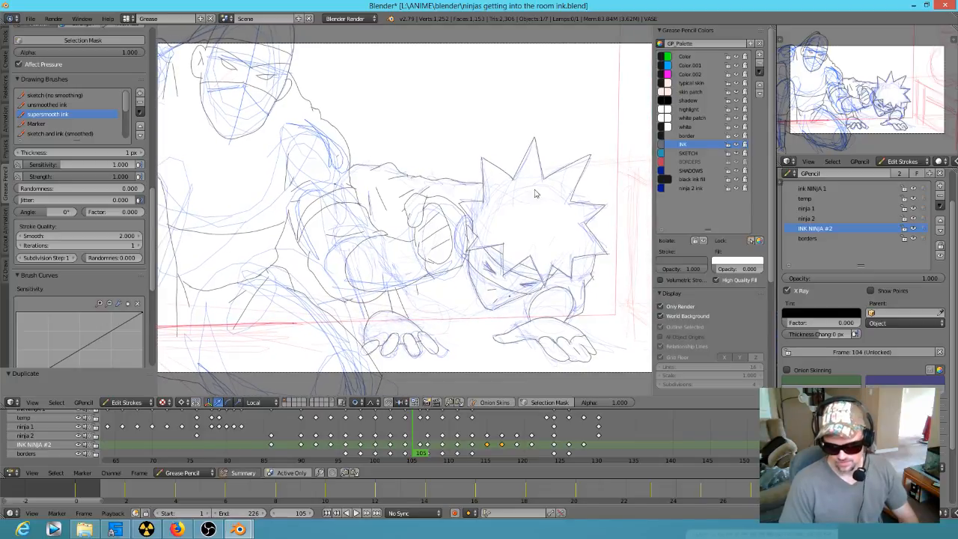
scroll(491, 193, down, 1)
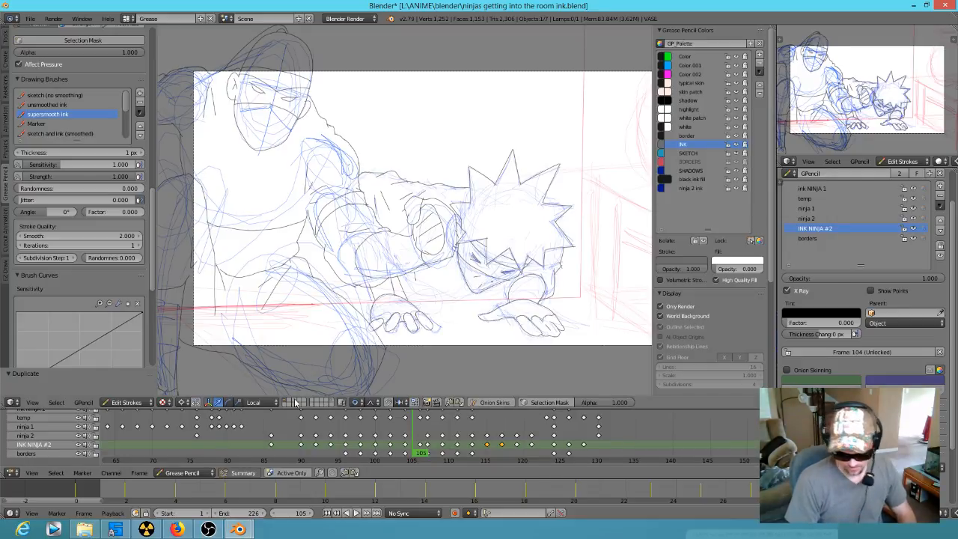
Step: Play the animation from its start with the ink NINJA 1 and INK NINJA #2 layers hidden to review the rough sketches
click(250, 443)
scroll(270, 443, down, 4)
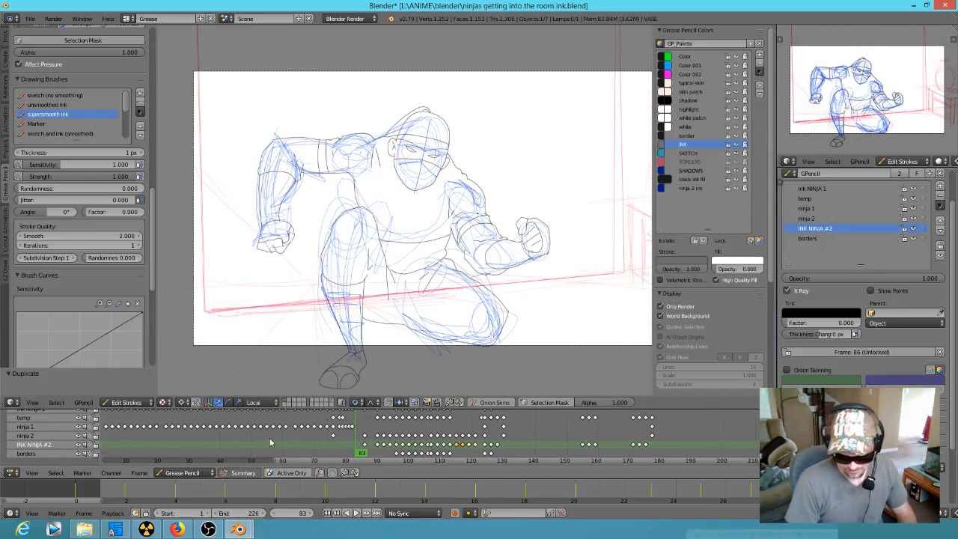
scroll(271, 443, down, 1)
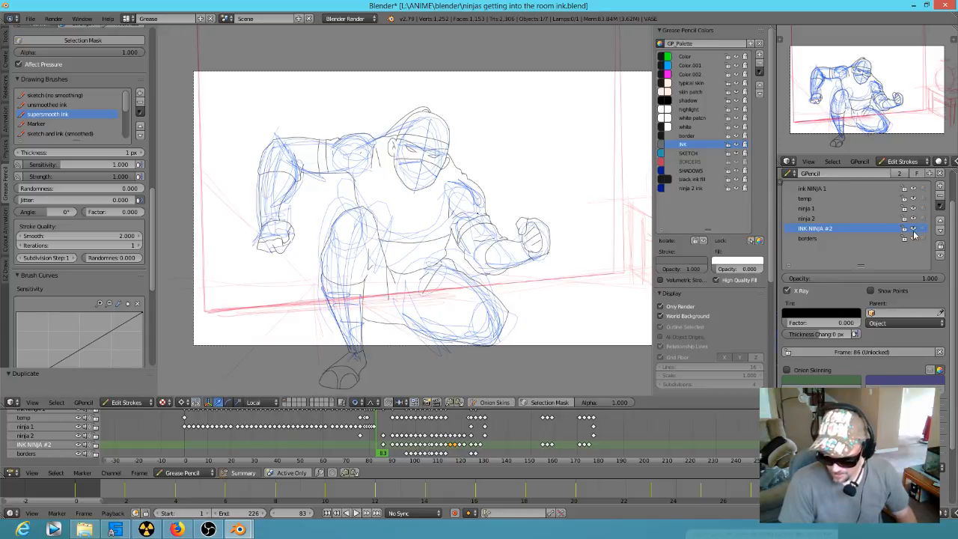
click(913, 189)
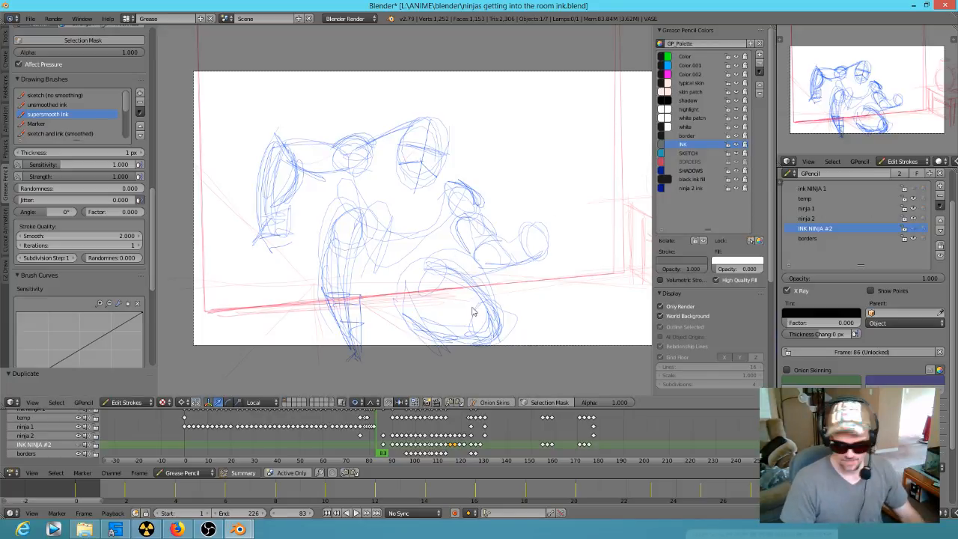
drag(380, 446, 145, 449)
key(alt+a)
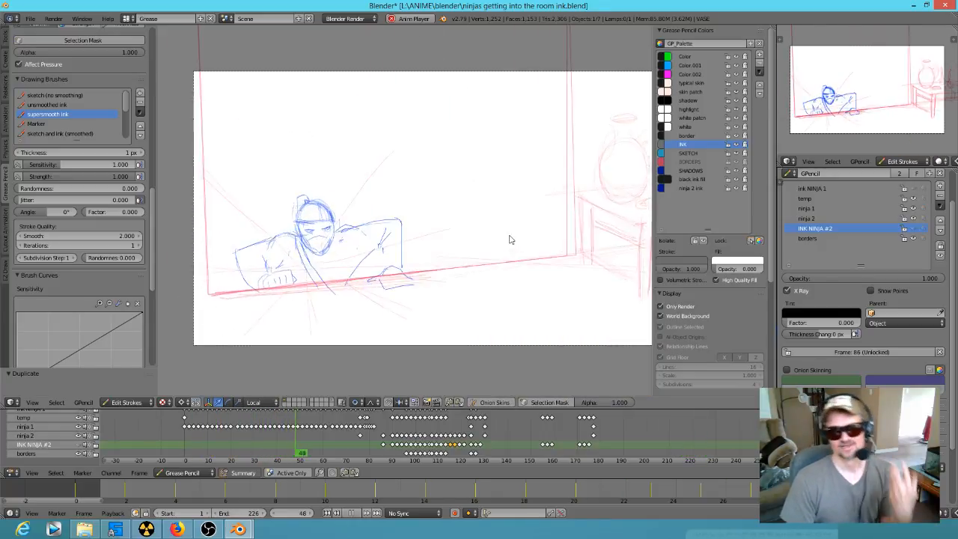
key(Escape)
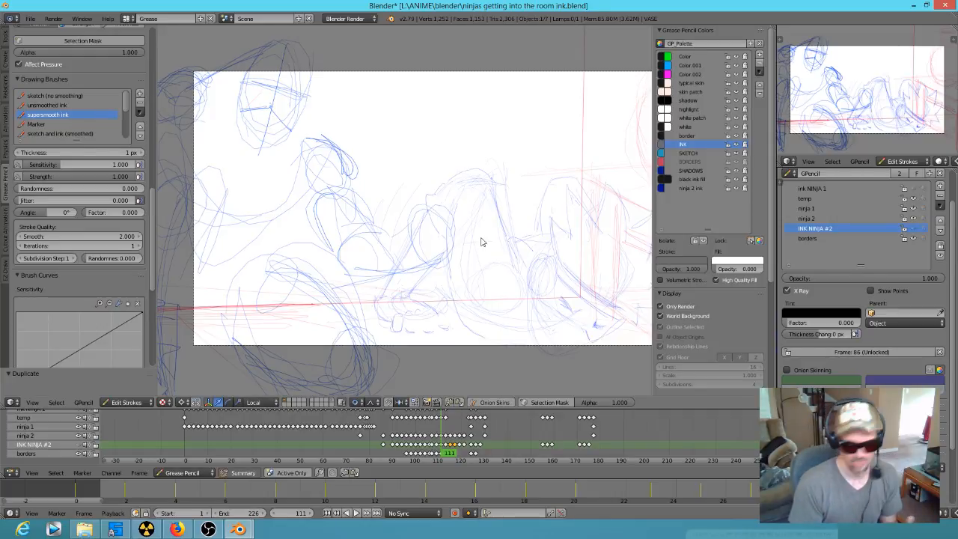
Step: At frame 93, show the ink NINJA 1 and INK NINJA #2 layers and hide the ninja 1 and ninja 2 sketch layers
click(354, 449)
mouse_move(353, 449)
mouse_down()
mouse_move(299, 450)
mouse_move(367, 452)
mouse_move(398, 465)
mouse_up()
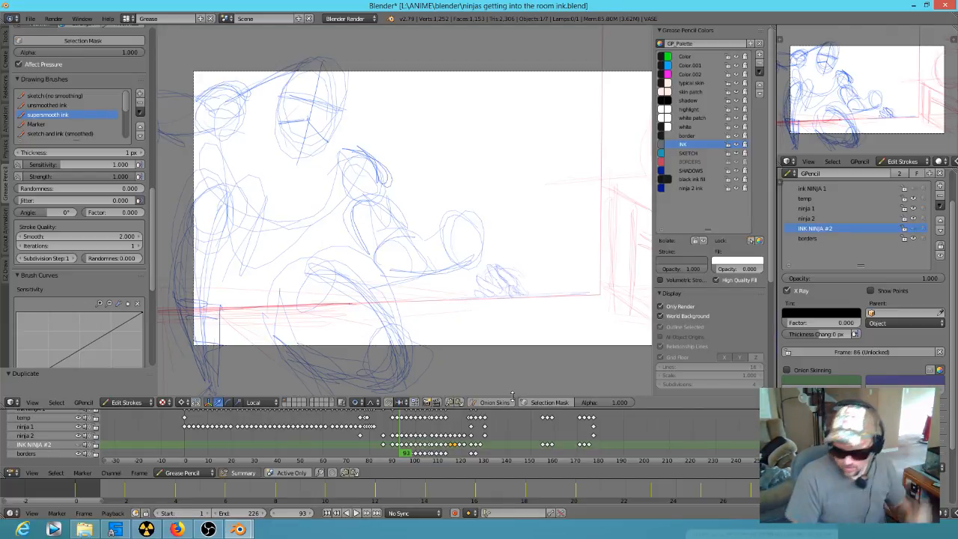
click(914, 229)
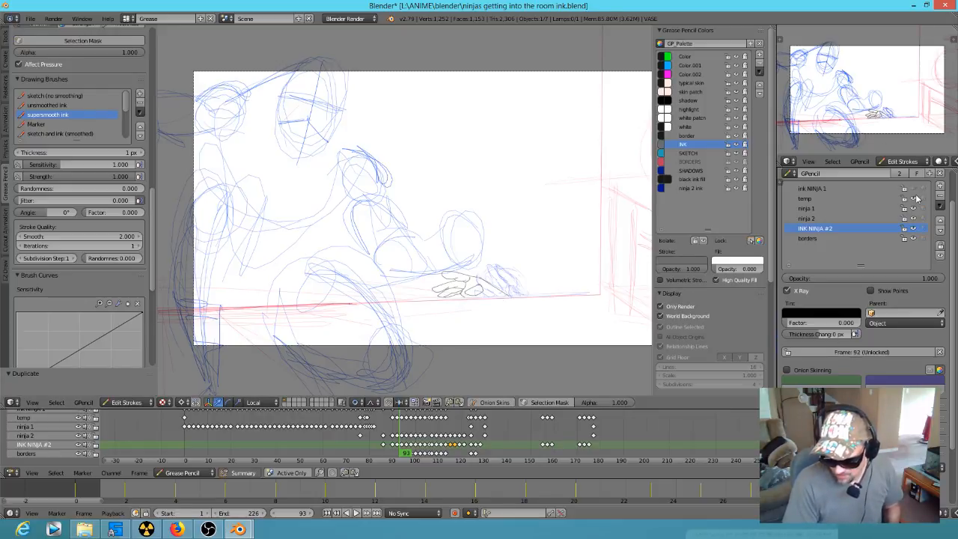
click(914, 189)
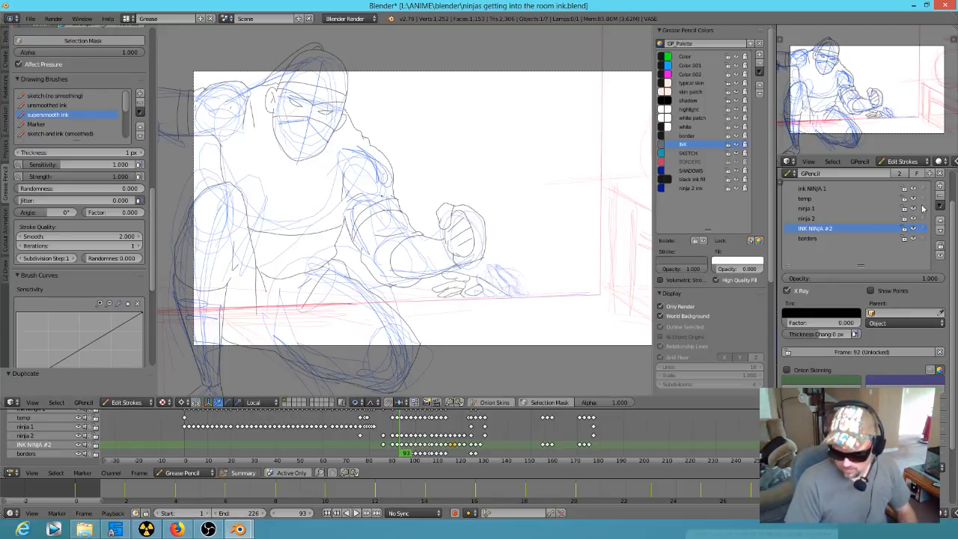
click(913, 219)
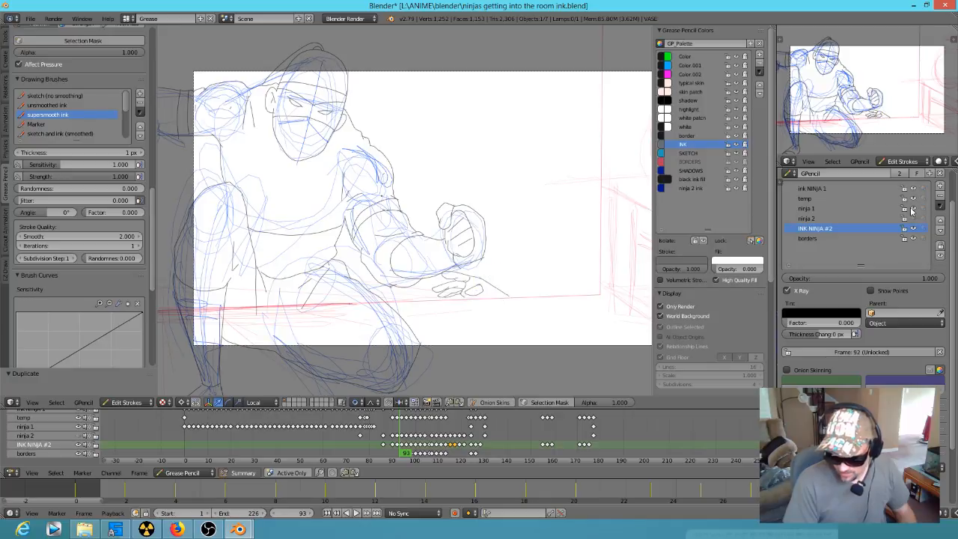
click(913, 209)
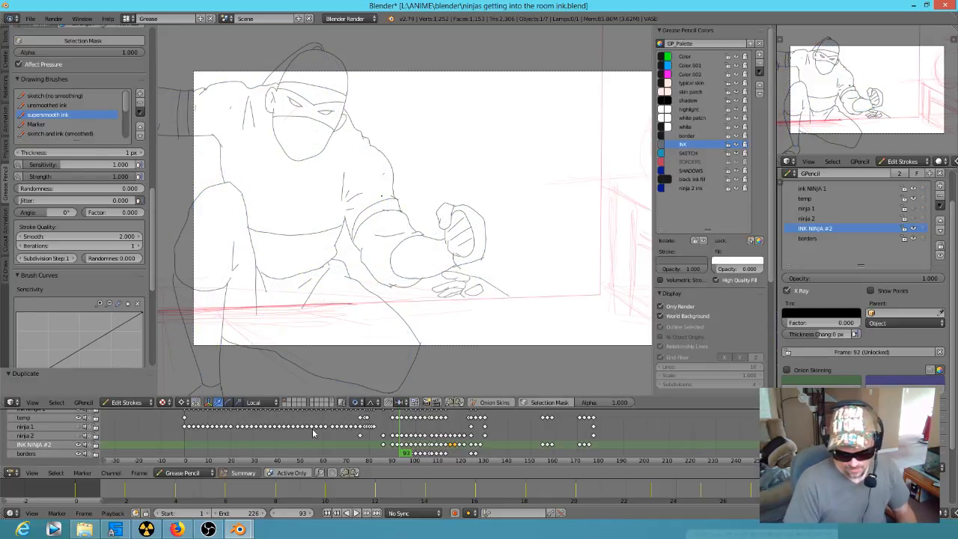
Step: Play the inked animation from frame 0 to review the line work, and stop the playback
scroll(320, 298, down, 1)
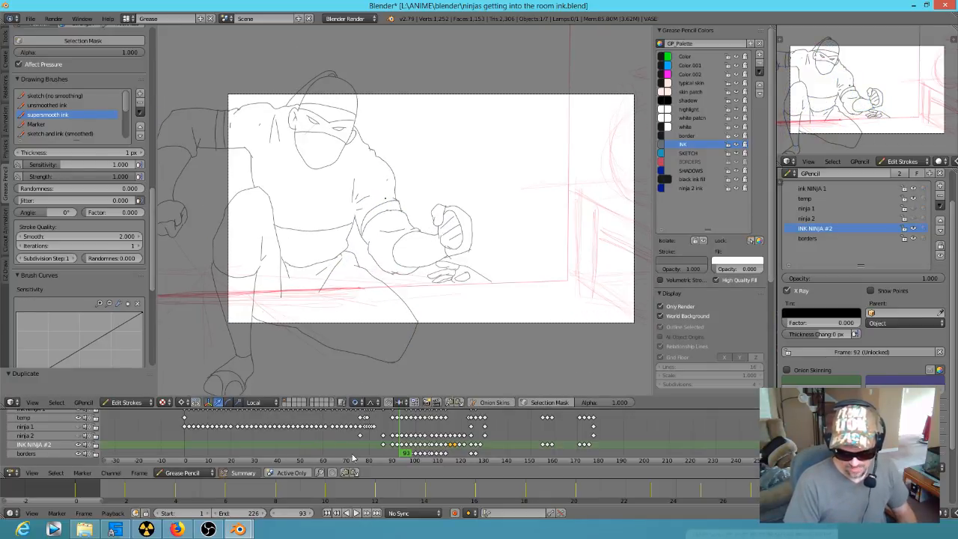
click(185, 428)
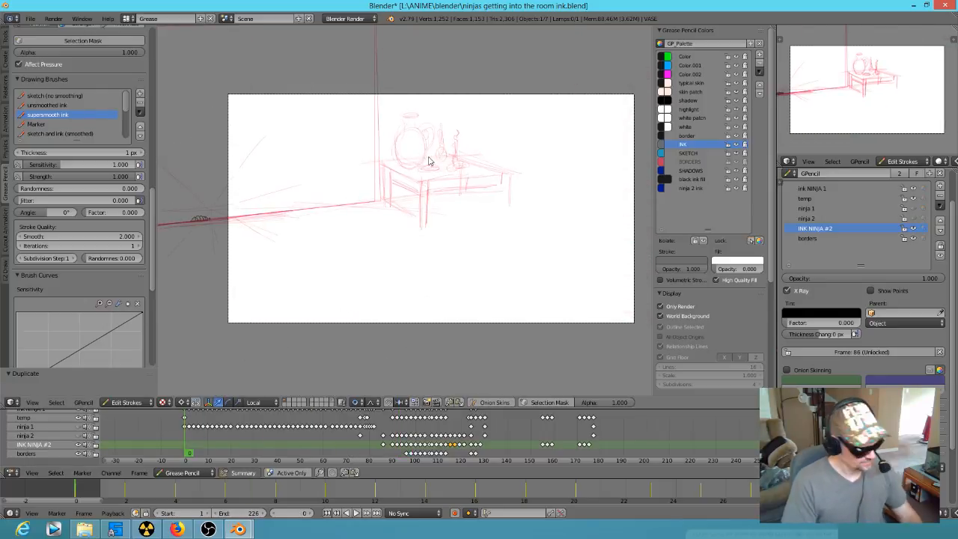
key(alt+a)
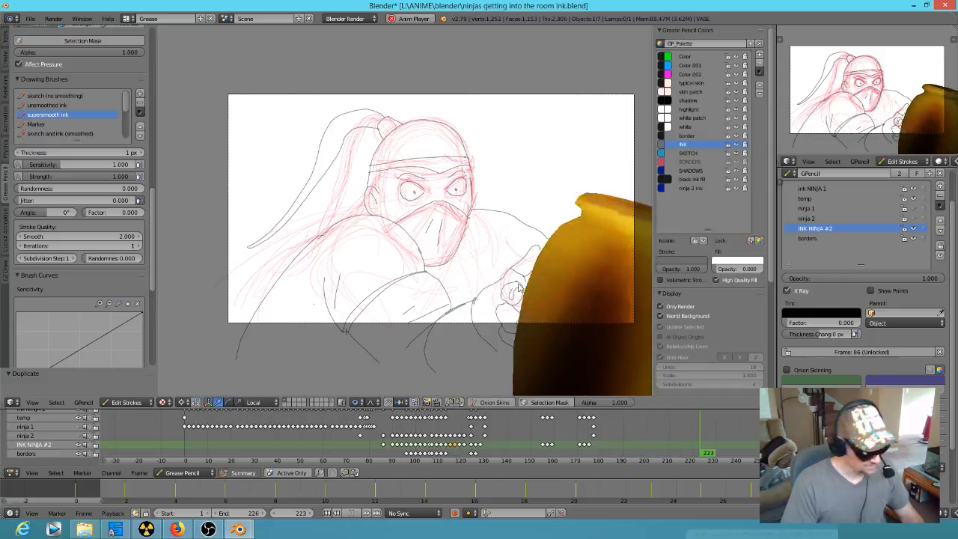
key(alt+a)
Step: Scrub through the crouching ninja's inked frames up to frame 101 to examine the poses
mouse_move(200, 447)
mouse_down()
mouse_move(355, 453)
mouse_move(363, 419)
mouse_move(375, 424)
mouse_up()
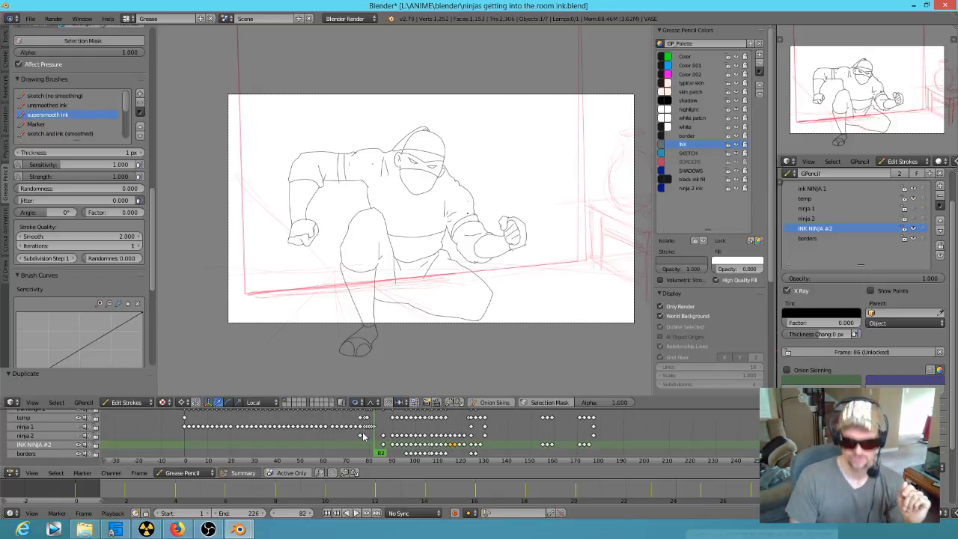
click(358, 450)
drag(358, 450, 378, 448)
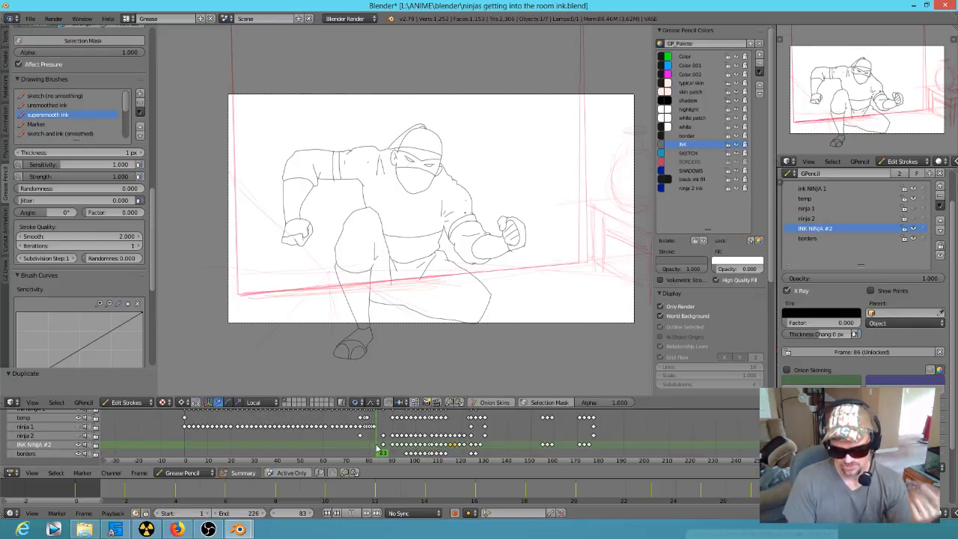
mouse_move(378, 449)
mouse_down()
mouse_move(410, 456)
mouse_move(402, 458)
mouse_up()
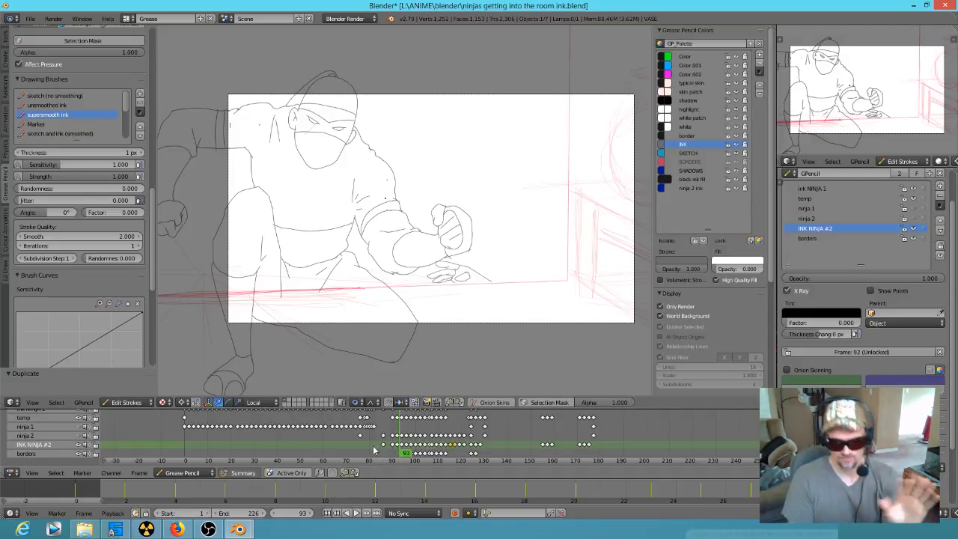
click(393, 458)
drag(399, 458, 417, 458)
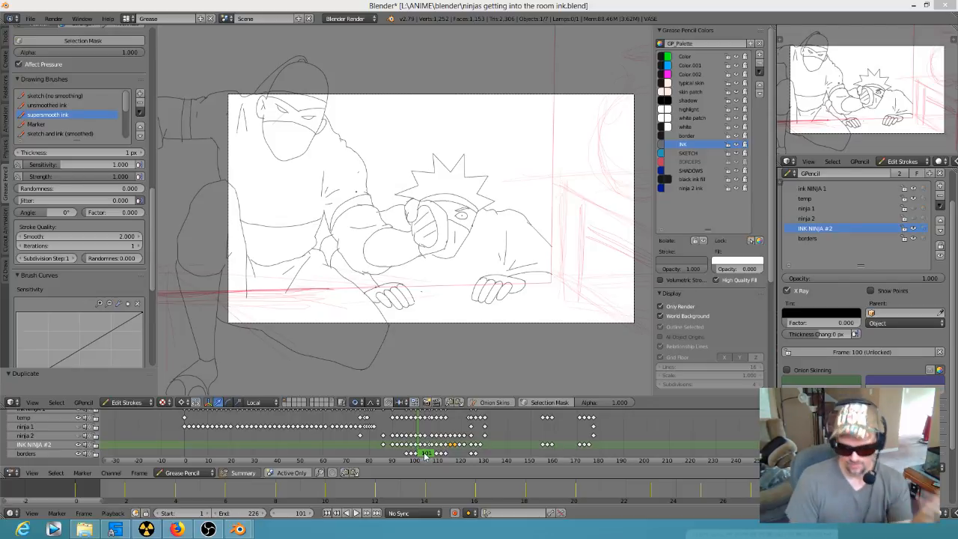
Step: Return to frame 0 and replay the inked animation
key(alt+a)
mouse_move(426, 454)
mouse_down()
mouse_move(508, 465)
mouse_move(548, 458)
mouse_move(546, 417)
mouse_move(604, 423)
mouse_move(583, 422)
mouse_move(604, 426)
mouse_move(519, 462)
mouse_move(383, 435)
mouse_move(364, 449)
mouse_move(189, 453)
mouse_up()
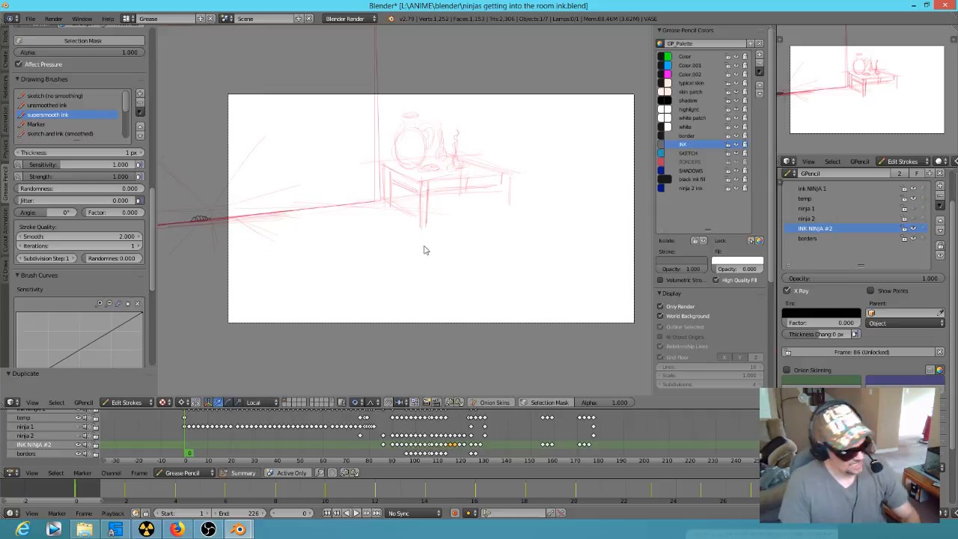
key(alt+a)
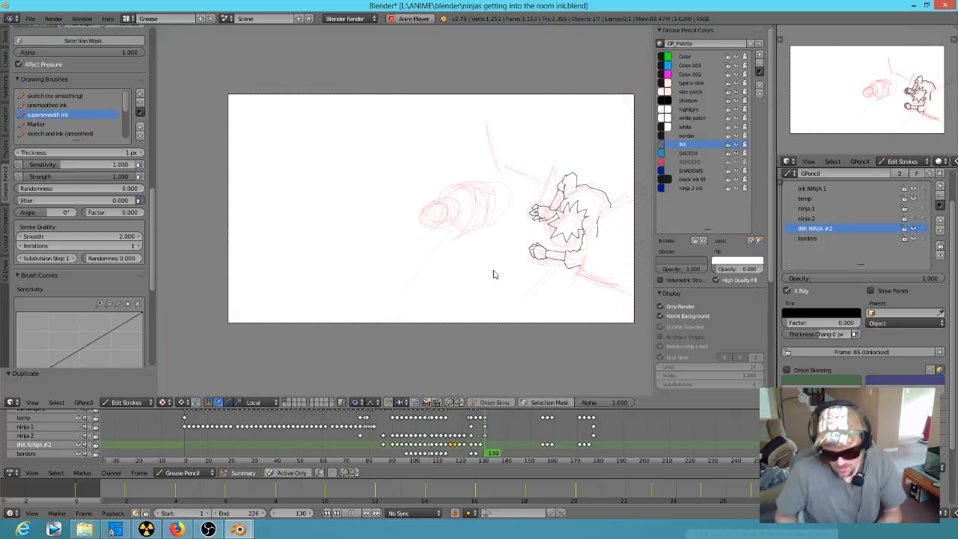
Step: Replay the second ninja's tumble several times from around frame 98, and stop the playback
click(410, 432)
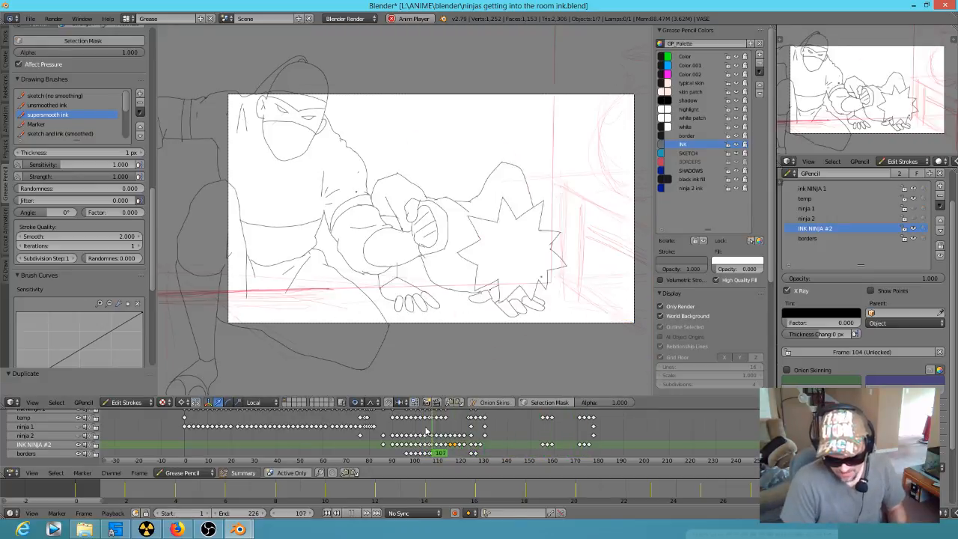
click(410, 432)
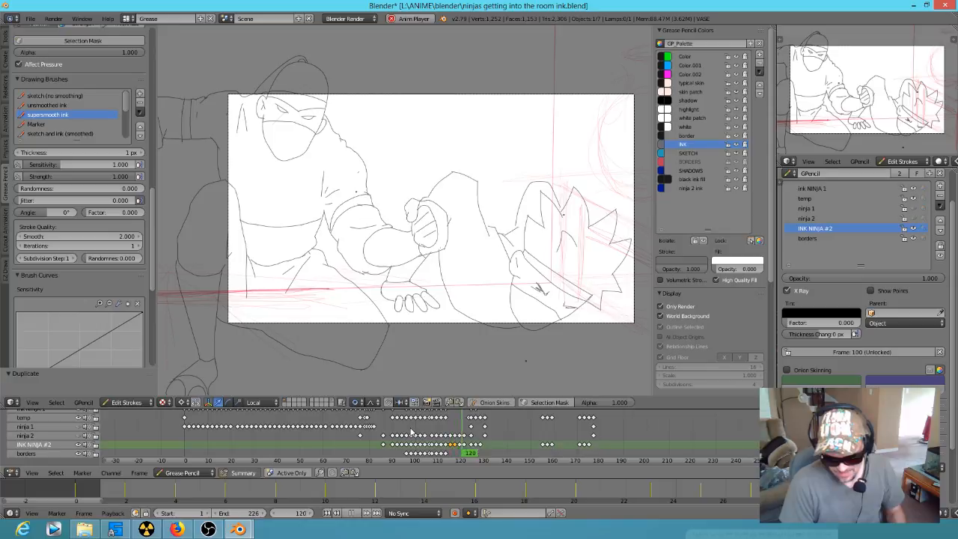
click(409, 434)
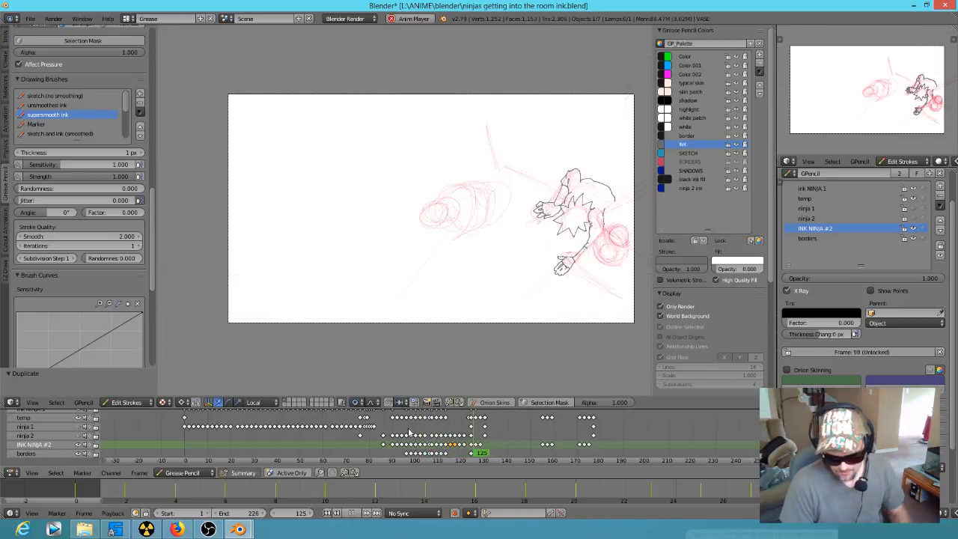
click(409, 432)
key(space)
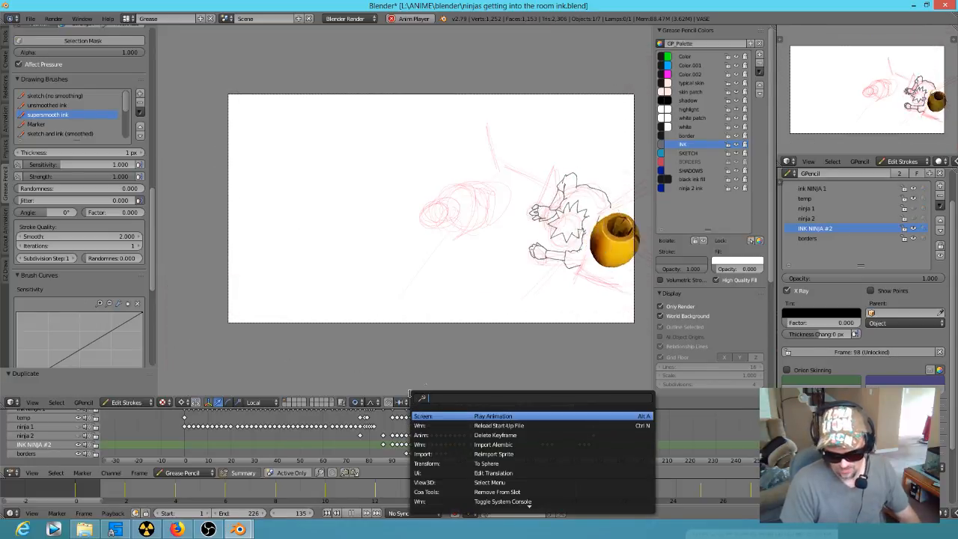
click(411, 433)
key(alt+a)
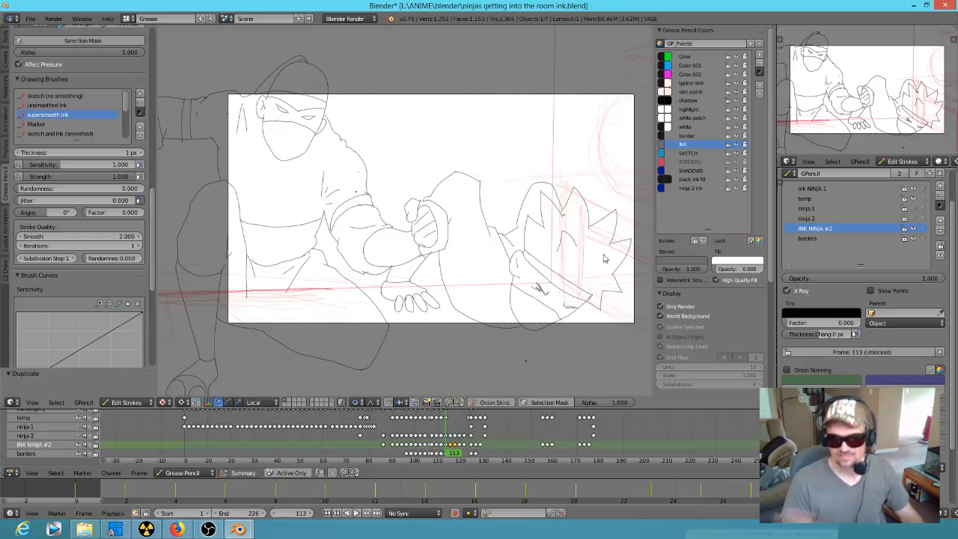
scroll(450, 247, down, 1)
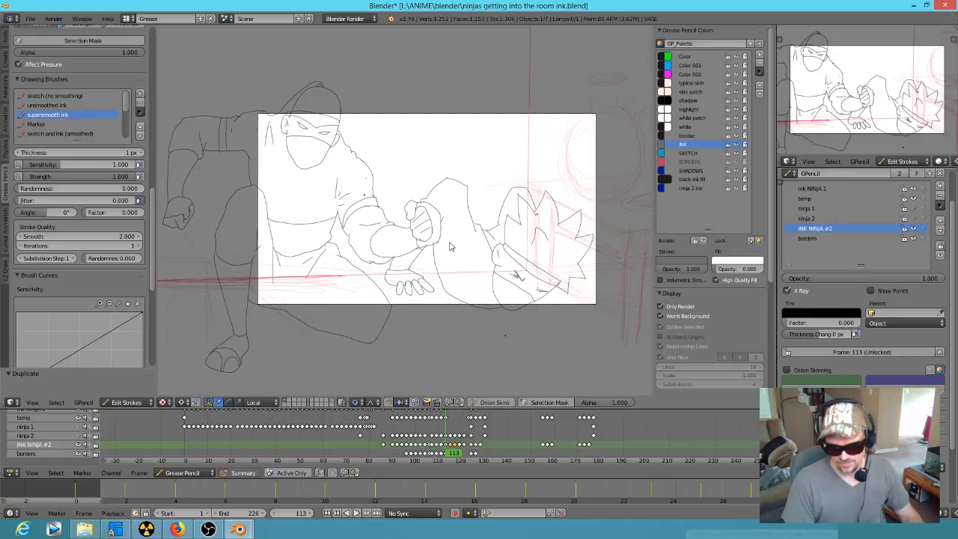
scroll(405, 218, up, 2)
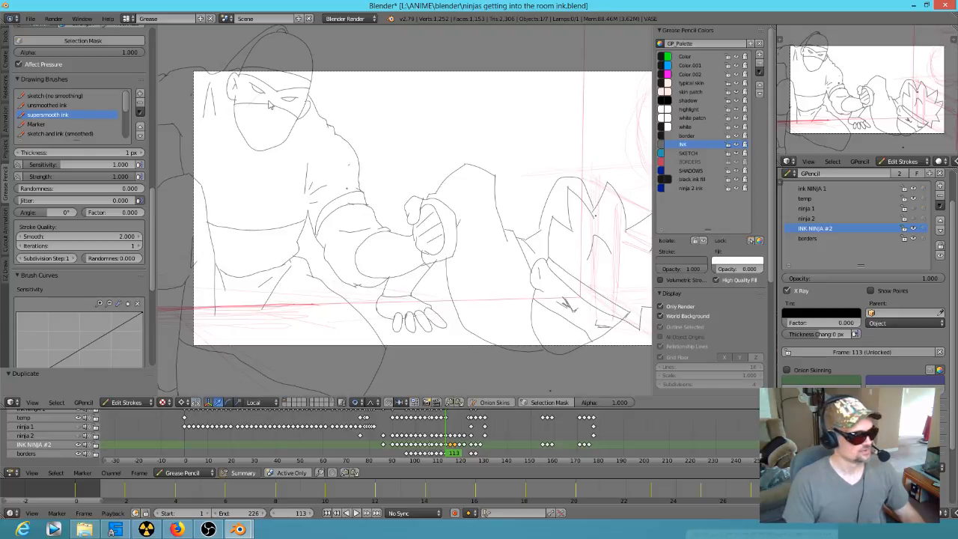
scroll(472, 185, down, 1)
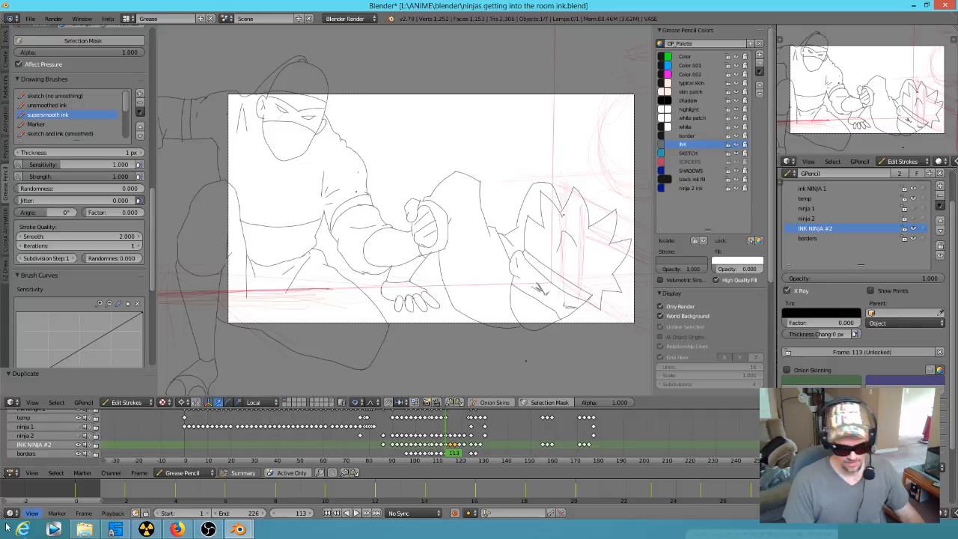
Step: Switch to Vegas Pro and open the recent project AKARIS DREAM.veg, ignoring all missing files and leaving them offline
click(53, 529)
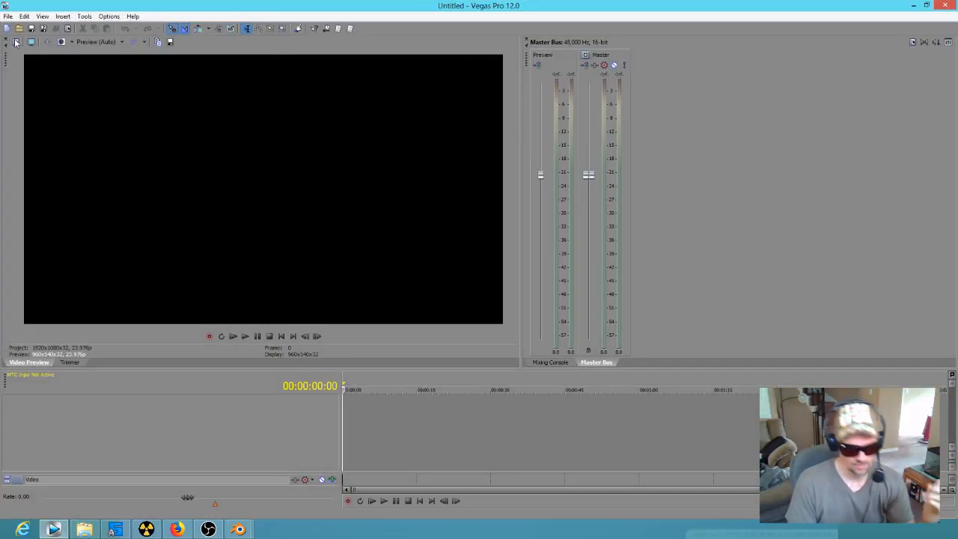
click(8, 16)
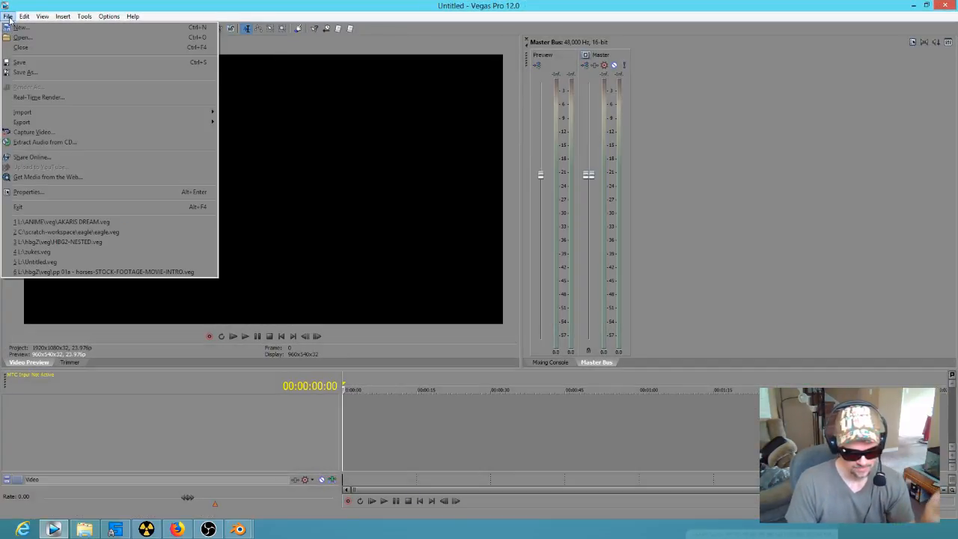
click(53, 220)
click(443, 231)
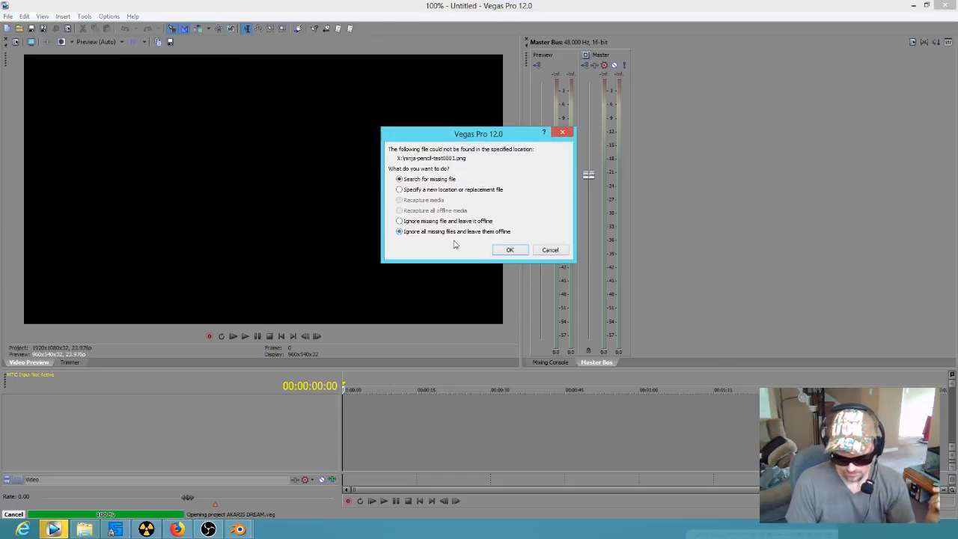
click(522, 252)
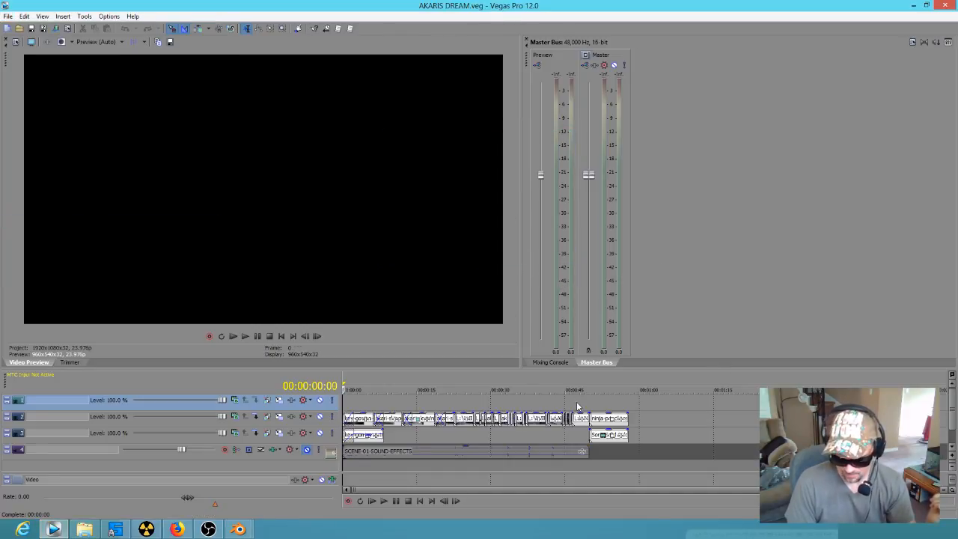
Step: Preview the edit near its end up to 00:00:48:17, and switch back to the ninja ink file in Blender
click(577, 405)
drag(547, 402, 583, 398)
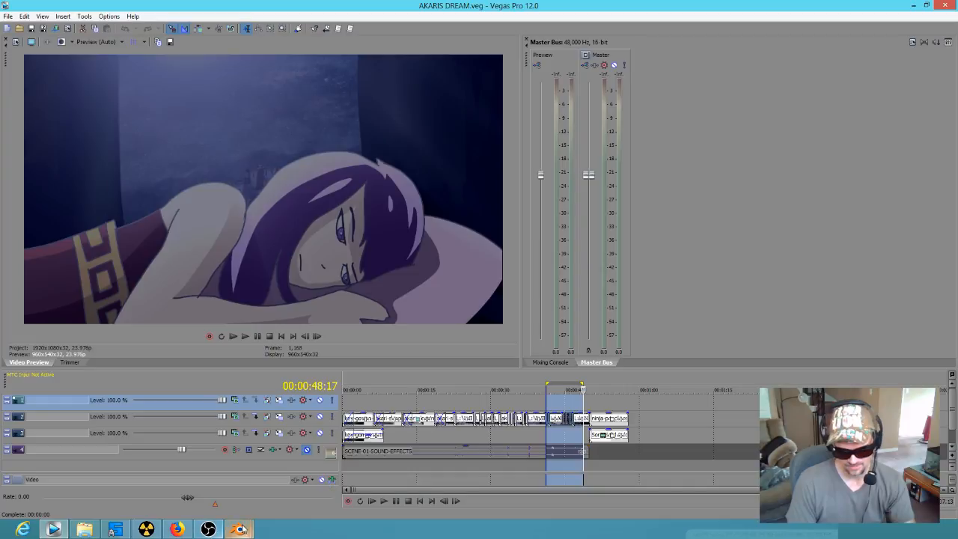
mouse_move(239, 530)
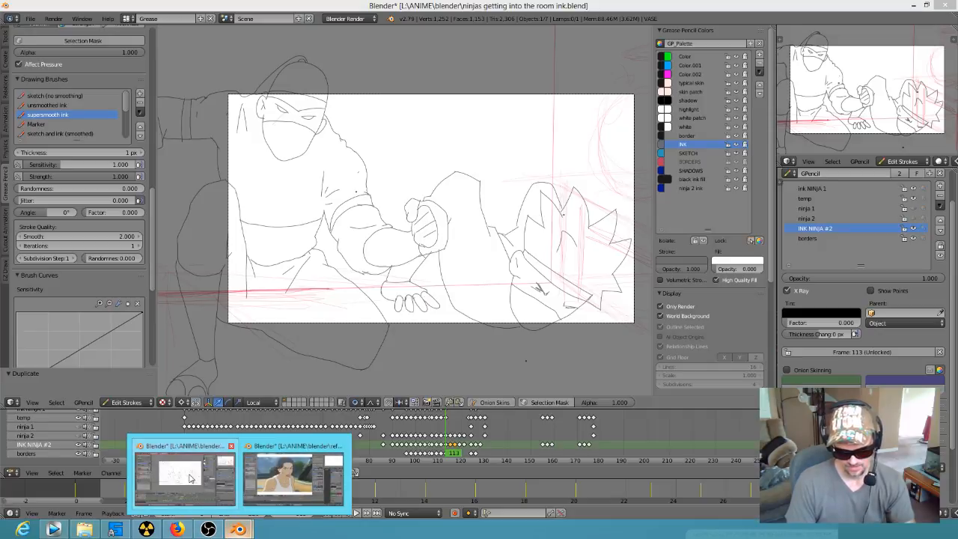
click(200, 479)
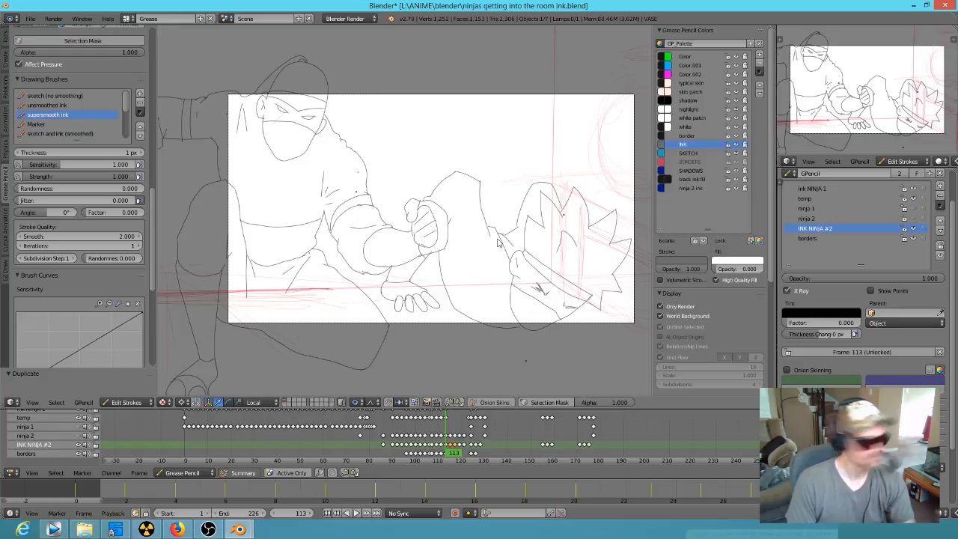
Step: Play the animation from frame 113 and replay the part where the crouching ninja and the vase appear
key(alt+a)
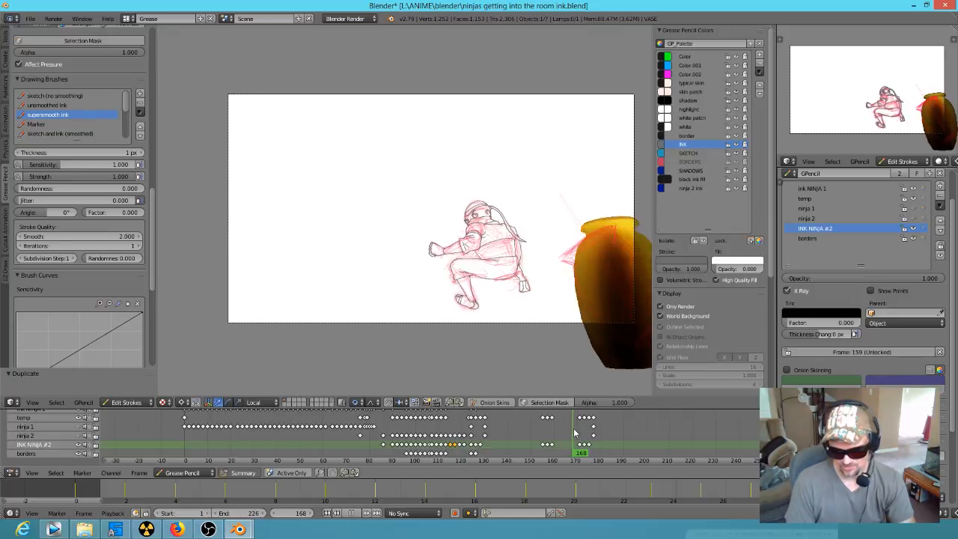
click(535, 426)
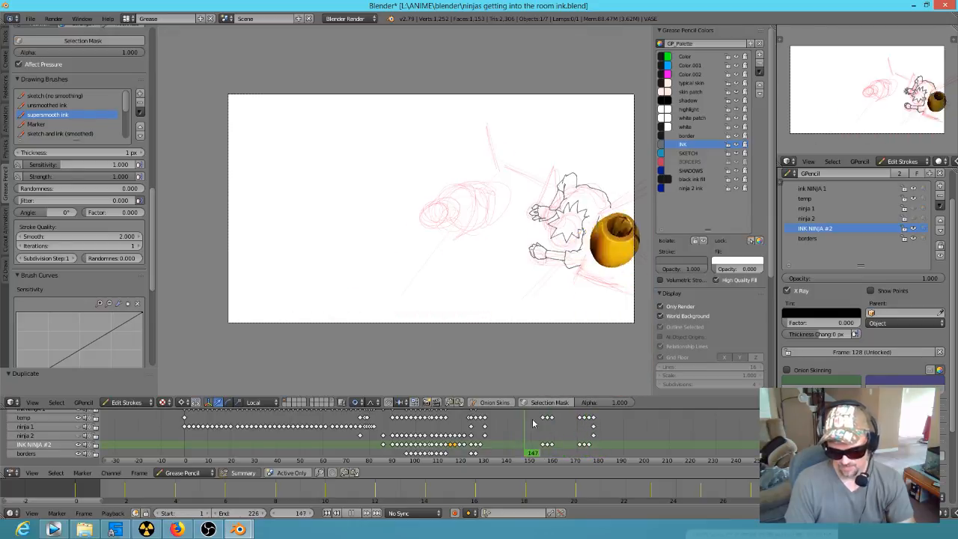
key(alt+a)
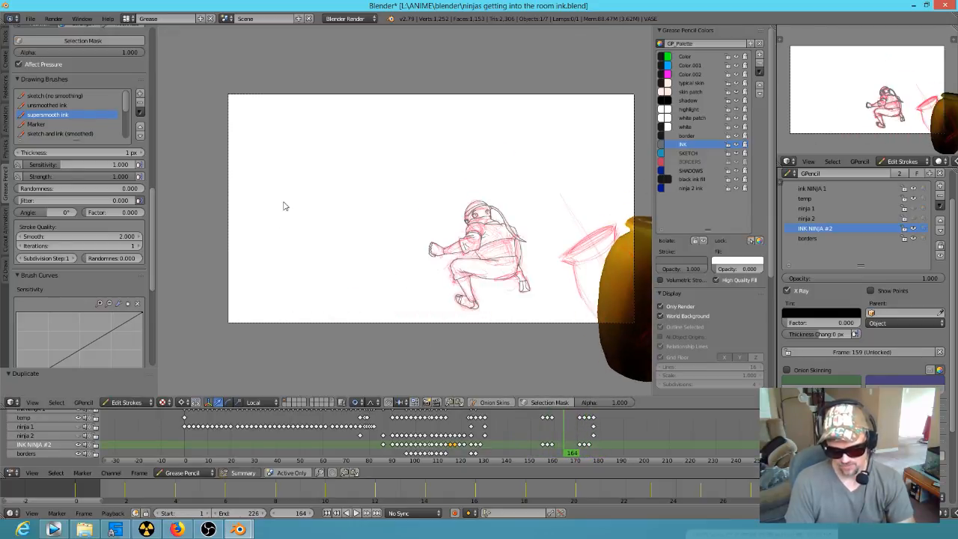
key(alt+a)
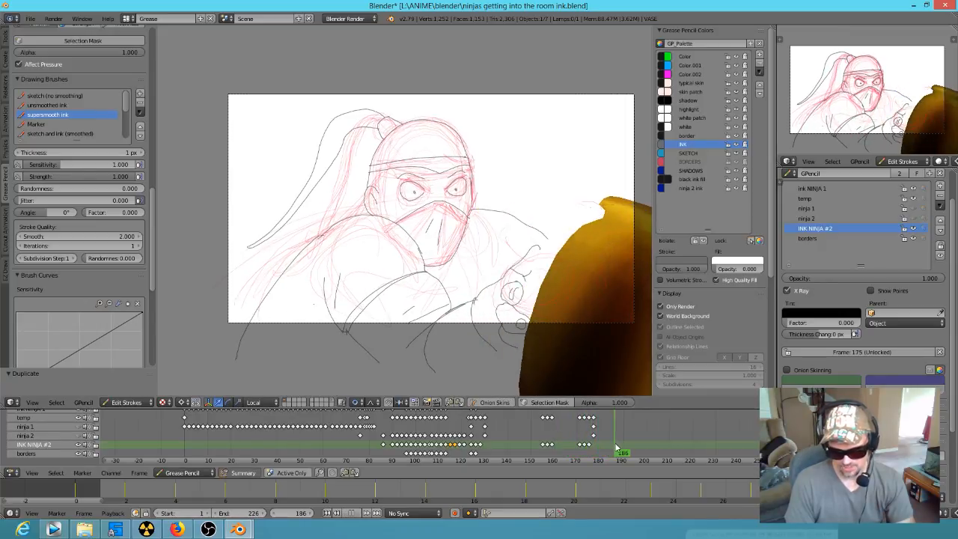
Step: Scrub back from frame 186, replay the vase sequence repeatedly from around frame 130, and stop at frame 178
mouse_move(606, 447)
mouse_down()
mouse_move(558, 443)
mouse_move(587, 444)
mouse_move(569, 445)
mouse_up()
click(482, 427)
key(alt+a)
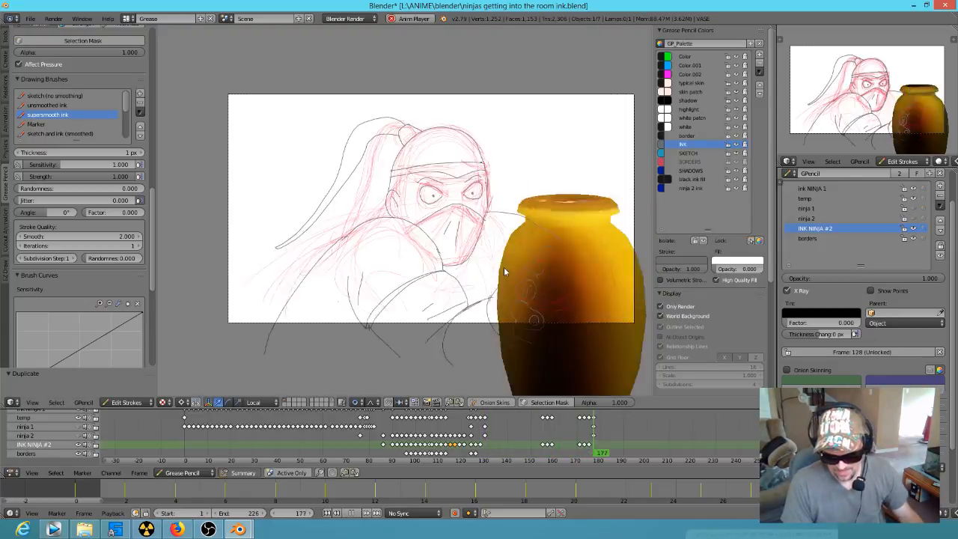
click(481, 427)
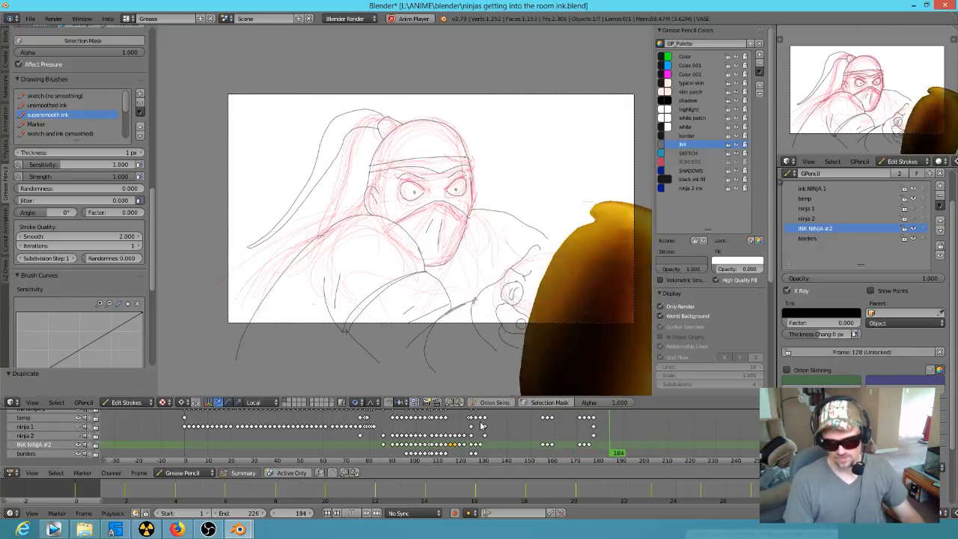
click(483, 429)
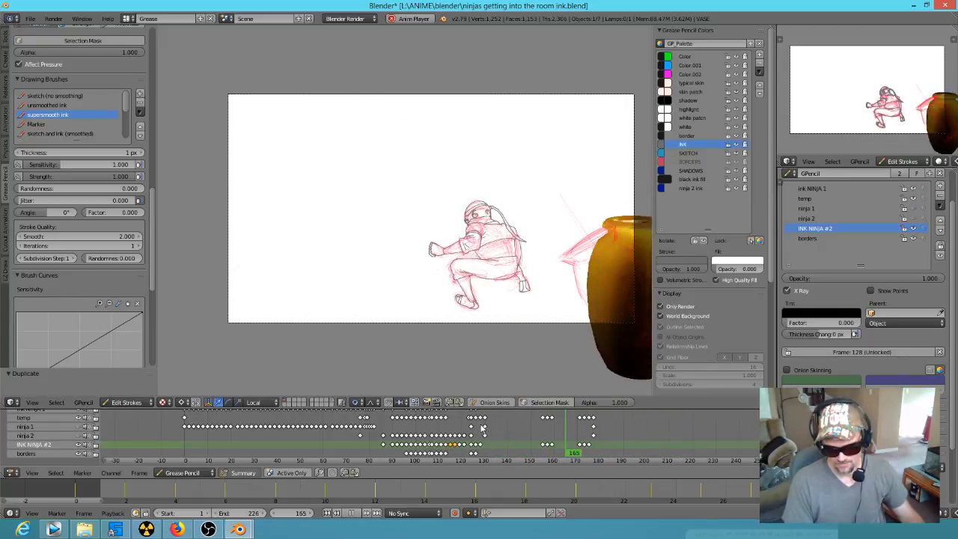
key(alt+a)
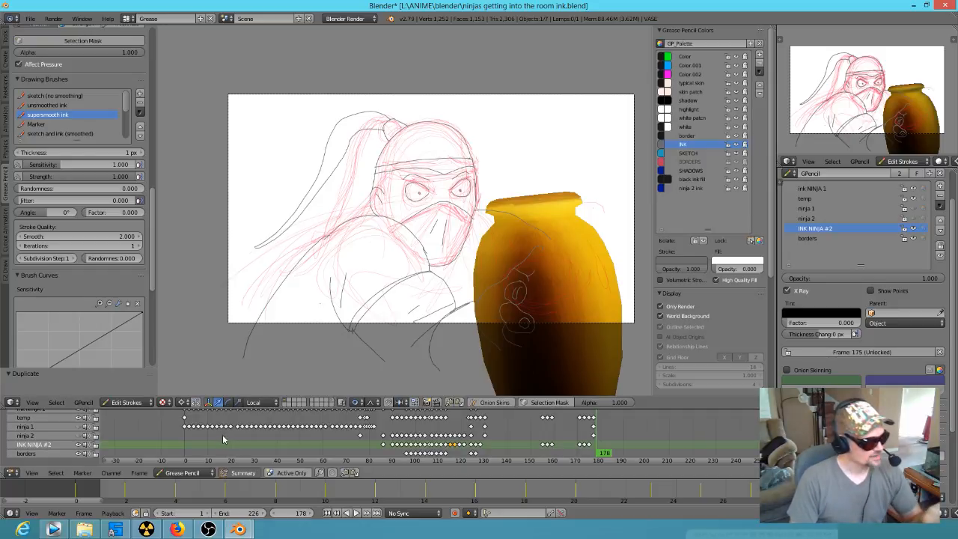
Step: Examine the masked ninja's close-up at frame 178, switch to Object Mode, and bring up the korra 0306.blend reference file
mouse_move(238, 530)
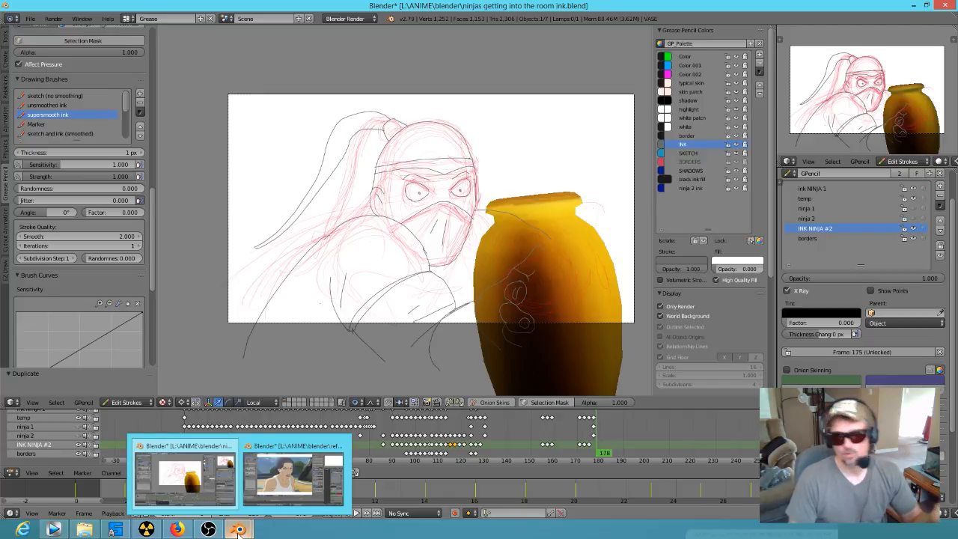
click(286, 480)
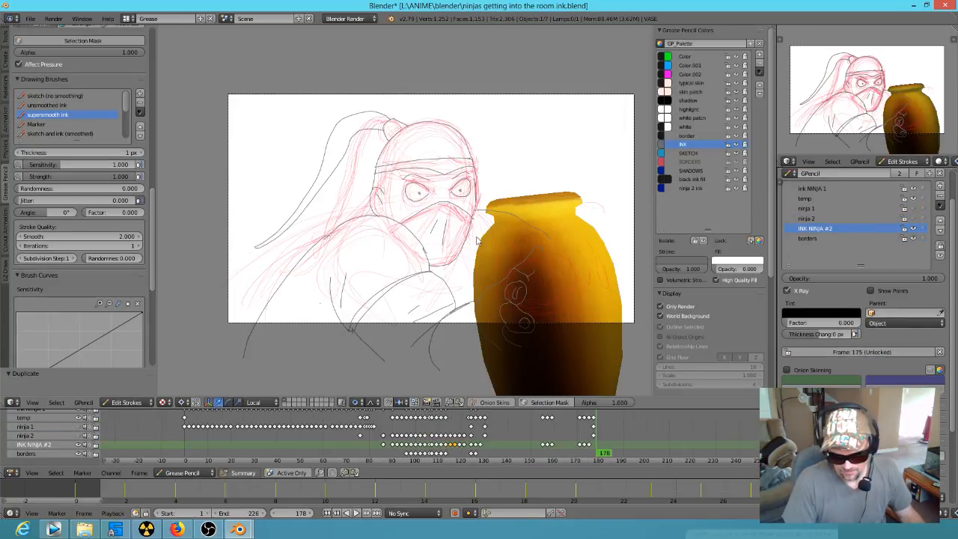
scroll(476, 243, up, 2)
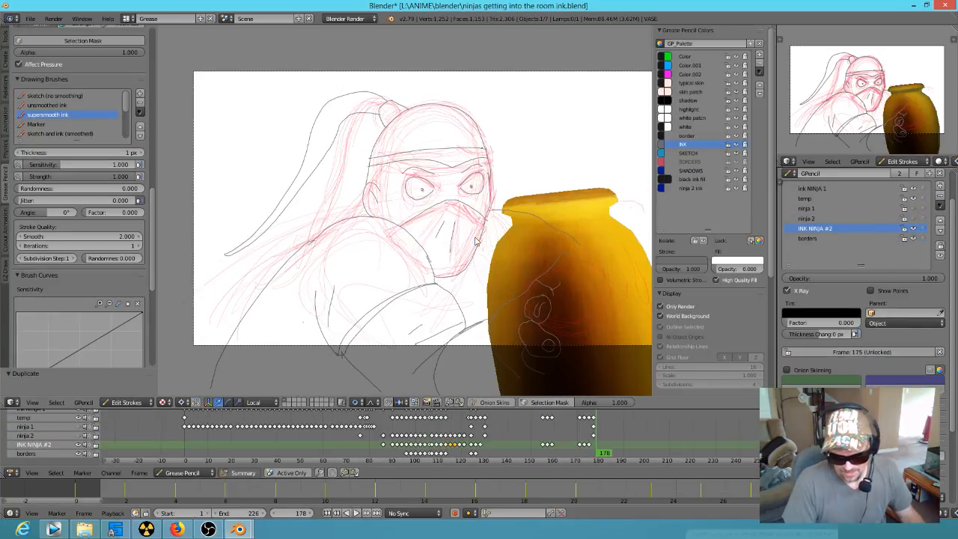
scroll(476, 243, down, 2)
scroll(478, 244, up, 2)
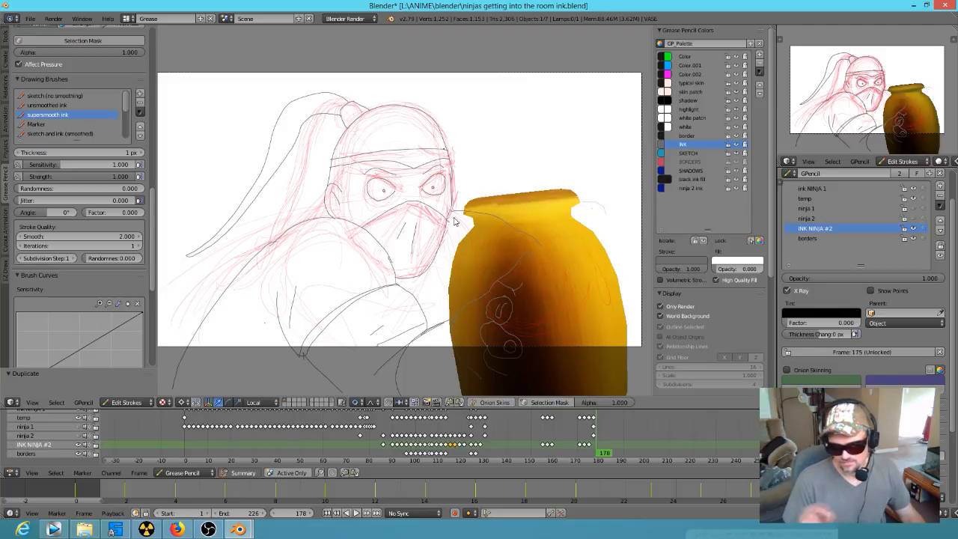
key(Tab)
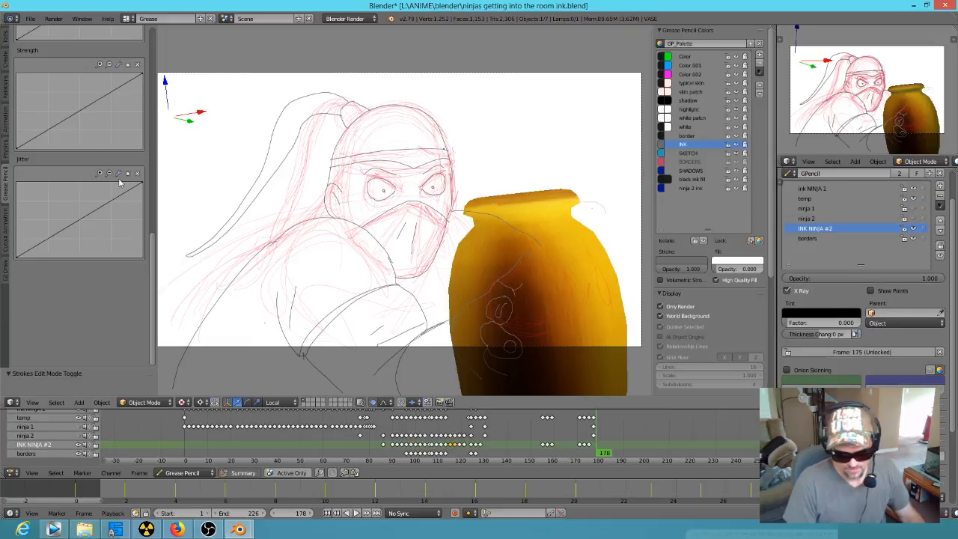
scroll(124, 269, up, 10)
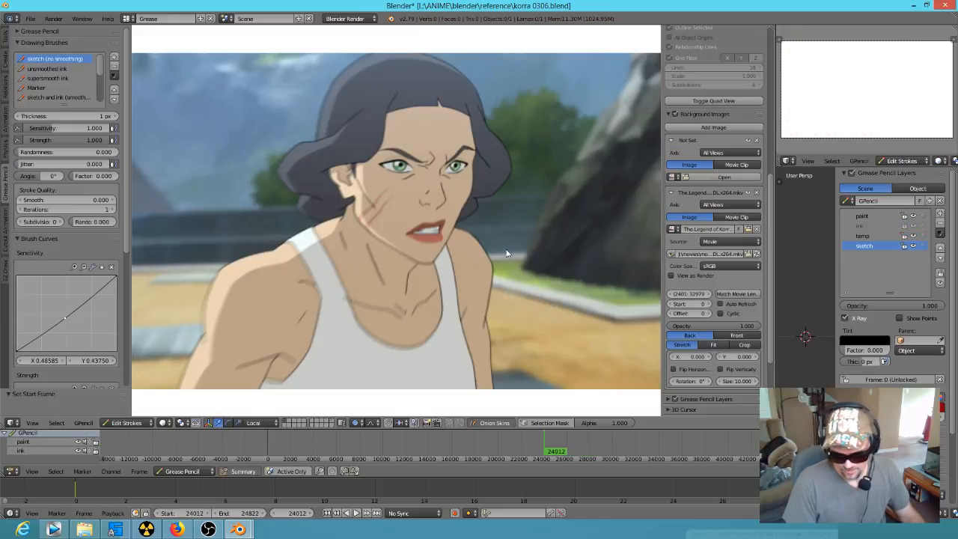
Step: Scrub through the Korra reference footage up to frame 25137, and return to its start frame 24012
drag(551, 453, 557, 454)
scroll(591, 441, up, 4)
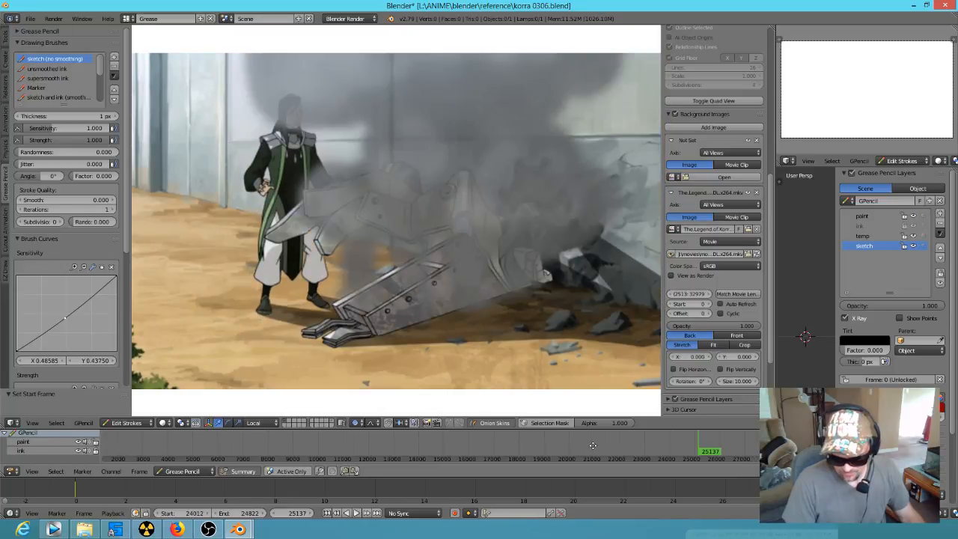
middle_drag(601, 445, 423, 444)
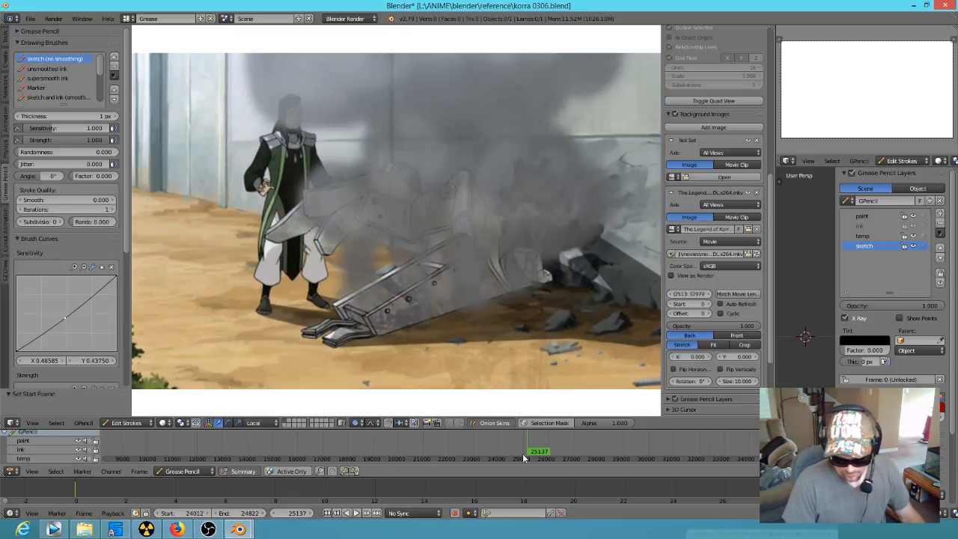
key(shift+Left)
scroll(536, 447, up, 2)
click(552, 451)
scroll(559, 449, up, 12)
middle_drag(666, 453, 381, 442)
middle_drag(578, 448, 466, 450)
click(327, 514)
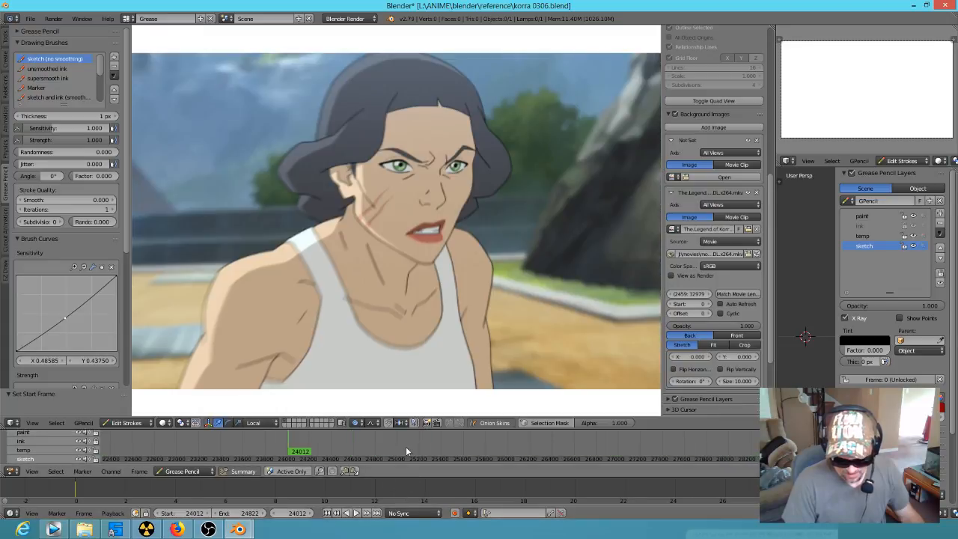
Step: Scrub the reference footage to frame 24142 and examine the drawing of the woman's face and raised hand up close
mouse_move(313, 448)
middle_down()
mouse_move(141, 449)
mouse_move(188, 452)
middle_up()
drag(166, 454, 195, 455)
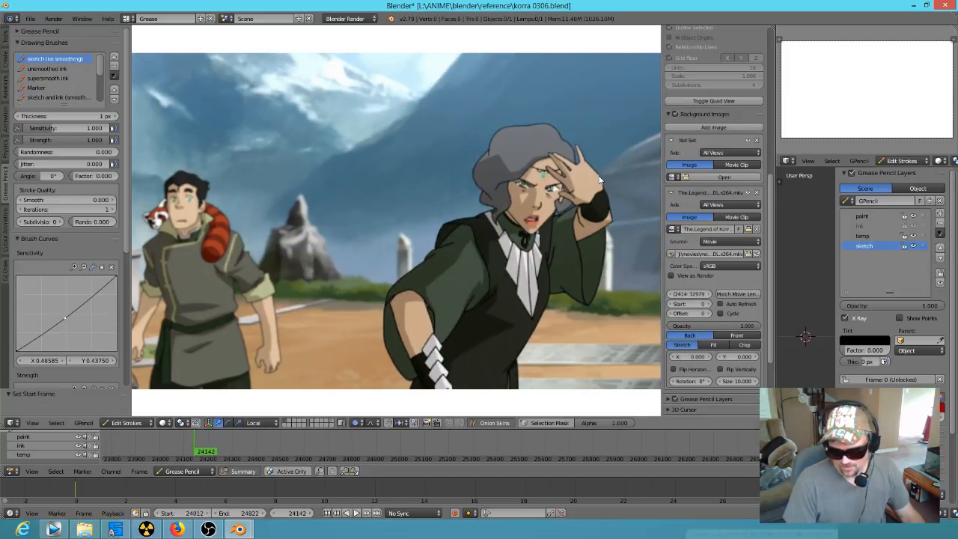
scroll(599, 179, up, 10)
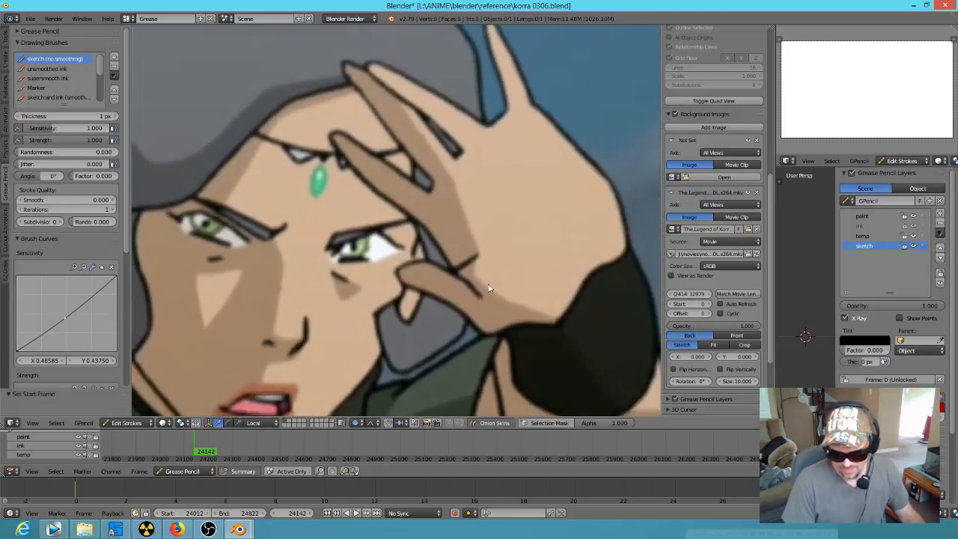
shift+middle_drag(489, 288, 456, 325)
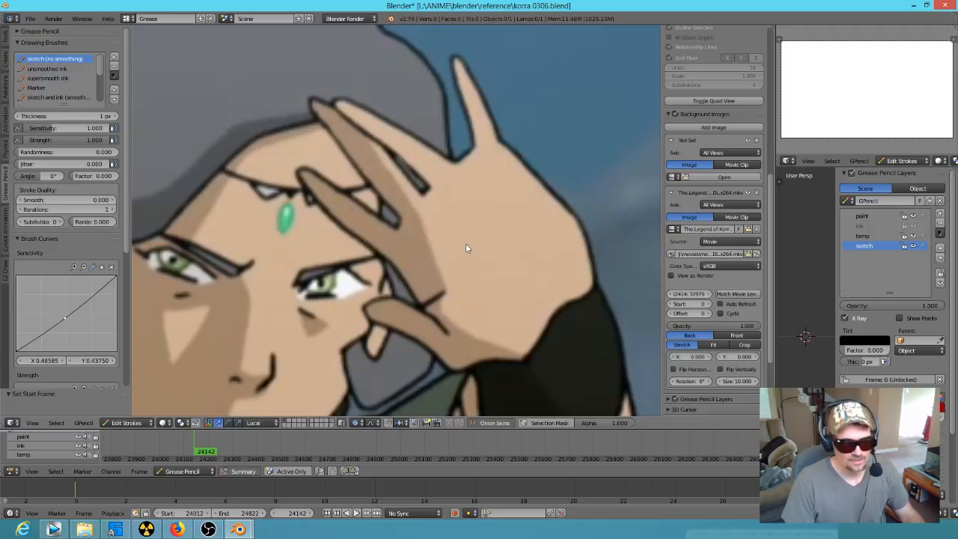
scroll(470, 249, down, 5)
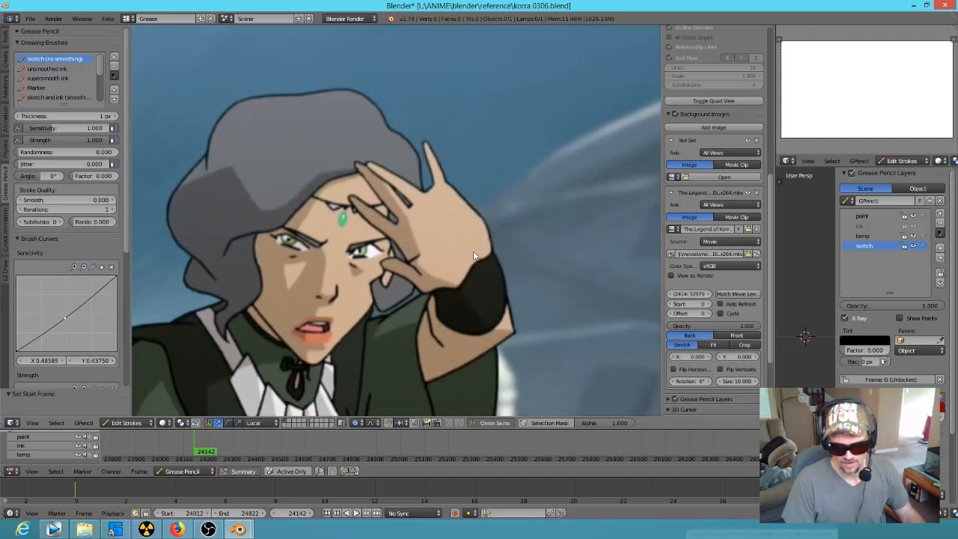
scroll(457, 283, up, 5)
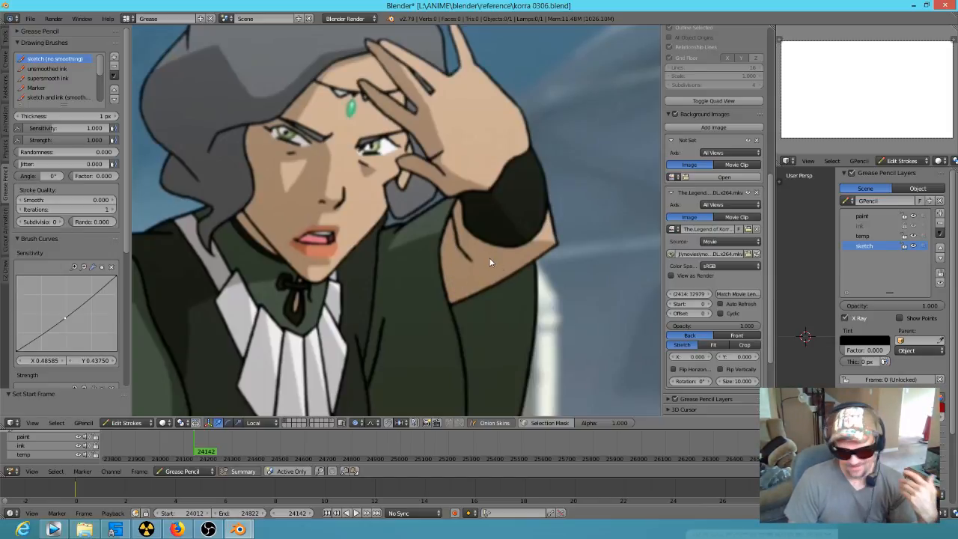
scroll(482, 255, down, 7)
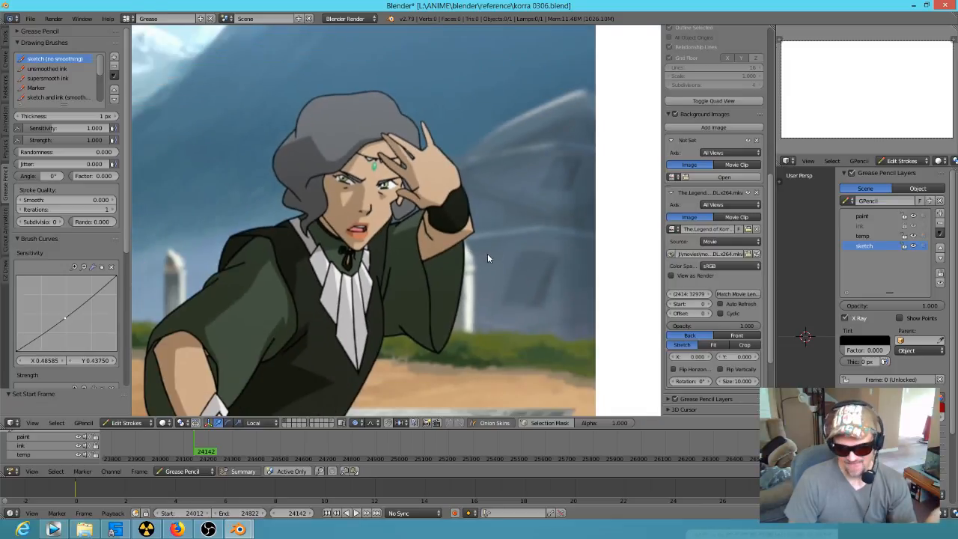
scroll(542, 271, up, 3)
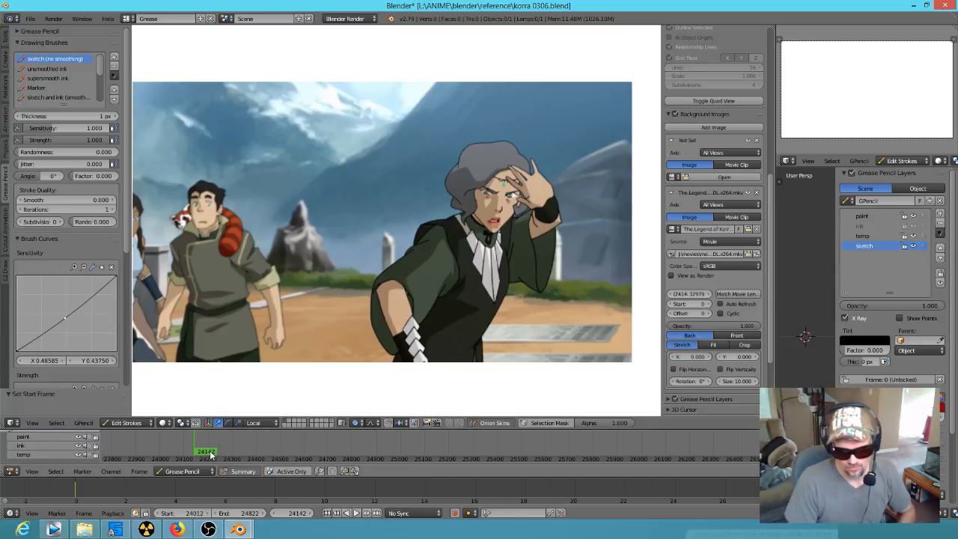
Step: Play the reference footage from frame 24142, scrub back through the earlier shots, and return to start frame 24012
key(alt+a)
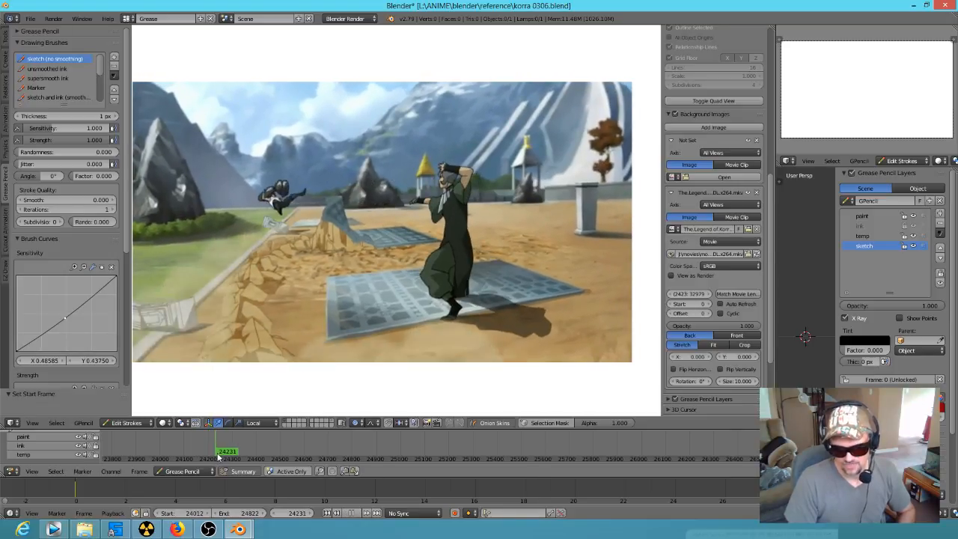
drag(229, 460, 170, 448)
key(Home)
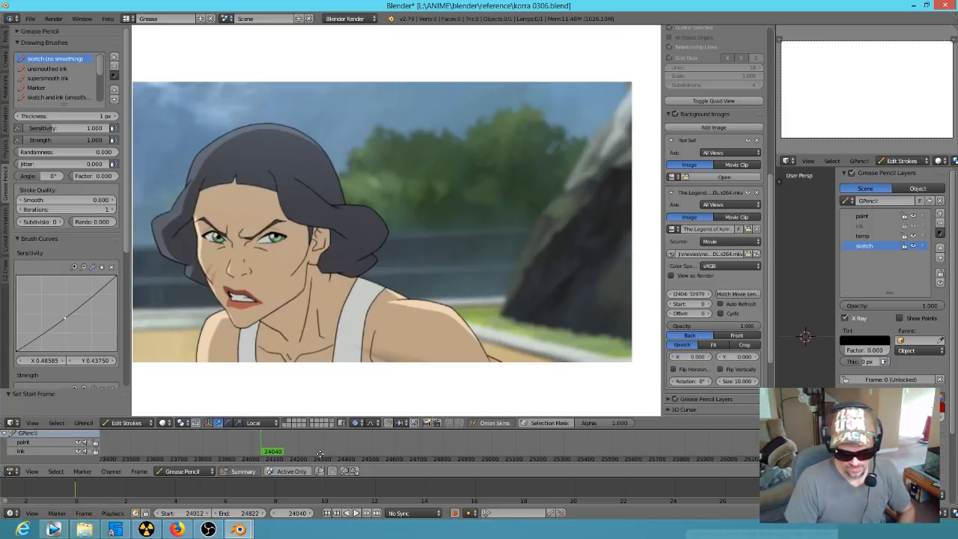
click(331, 514)
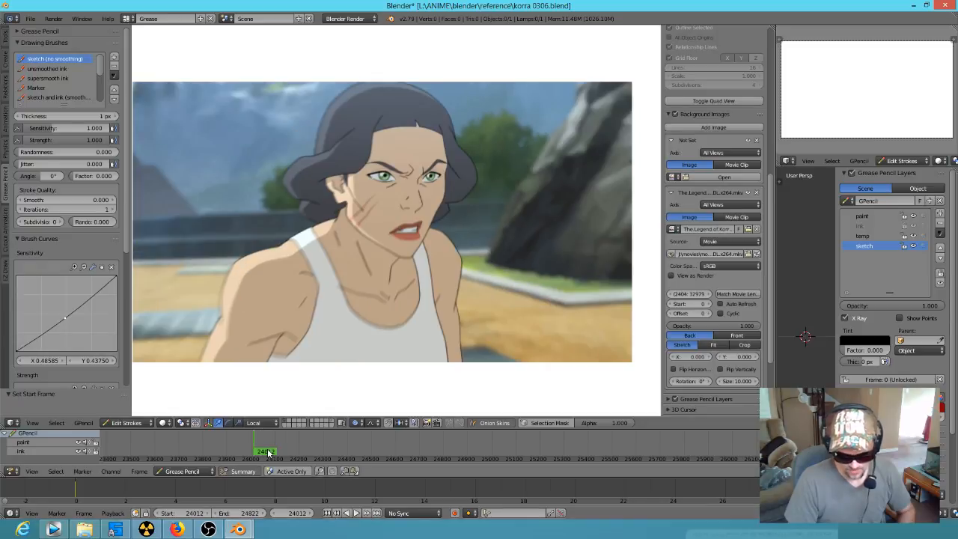
scroll(299, 444, up, 2)
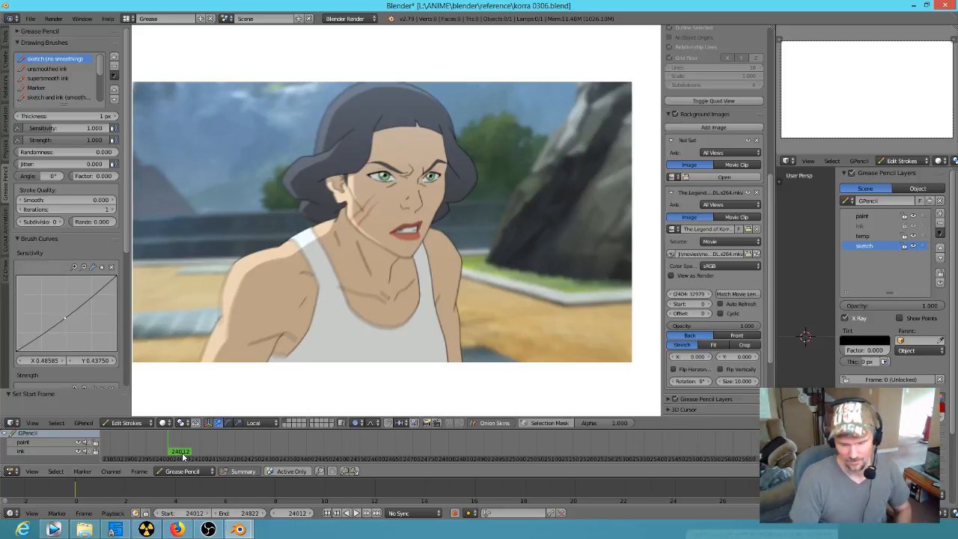
Step: Play the Korra reference from frame 24012, and compare it with frames 173 to 178 of the ninja animation in ninjas getting into the room ink.blend
key(alt+a)
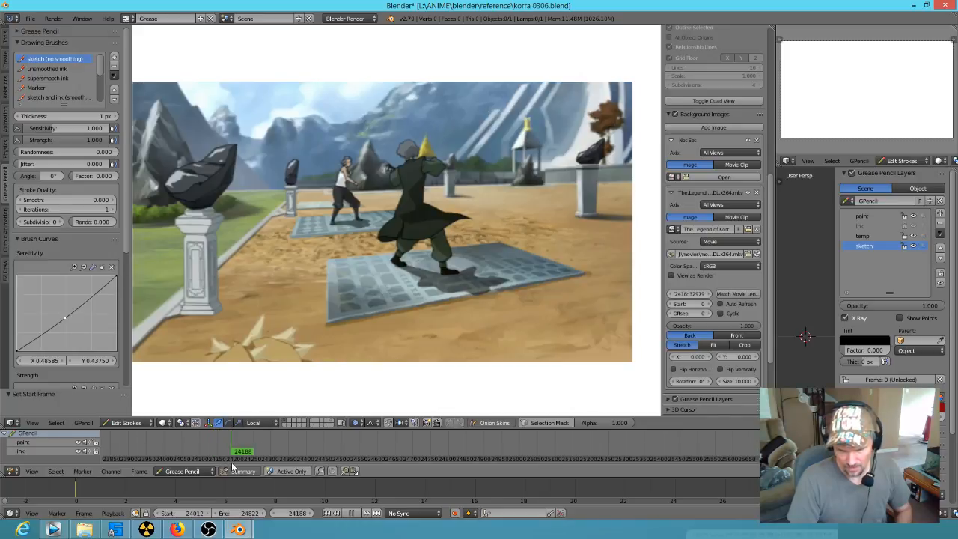
key(alt+a)
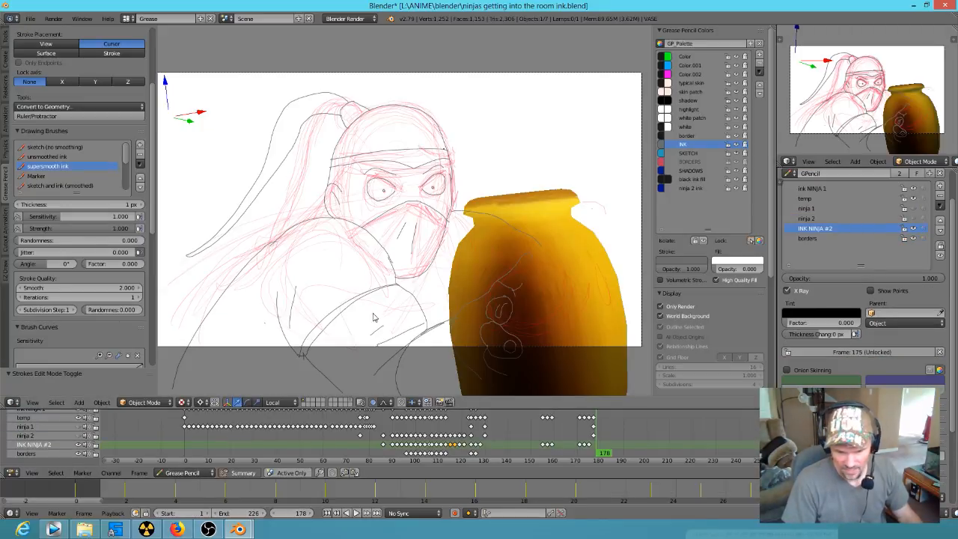
click(591, 453)
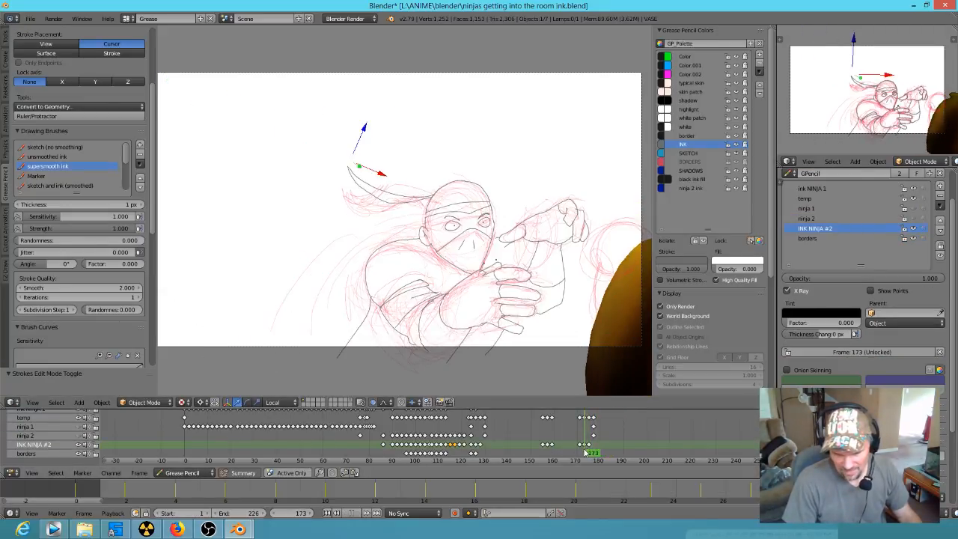
drag(591, 453, 597, 453)
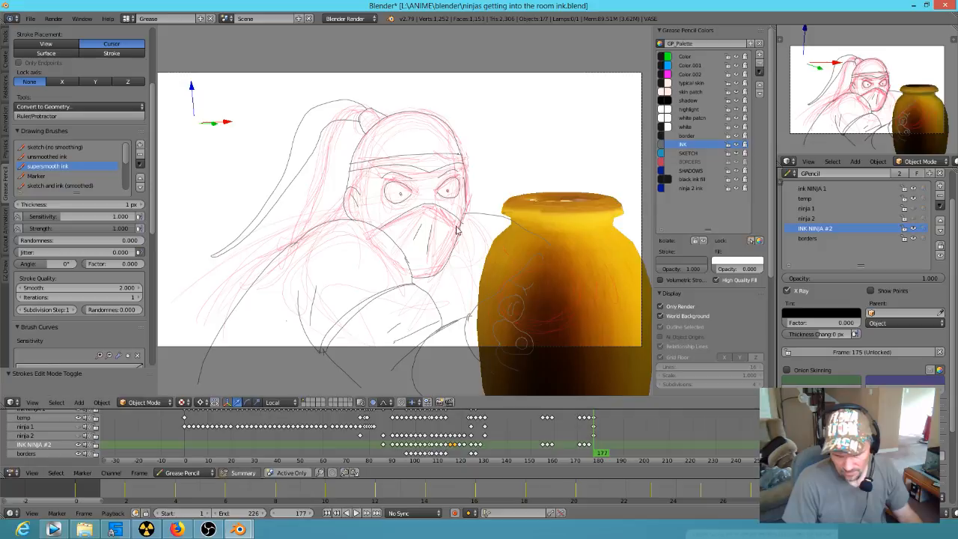
scroll(450, 216, up, 4)
scroll(367, 307, down, 5)
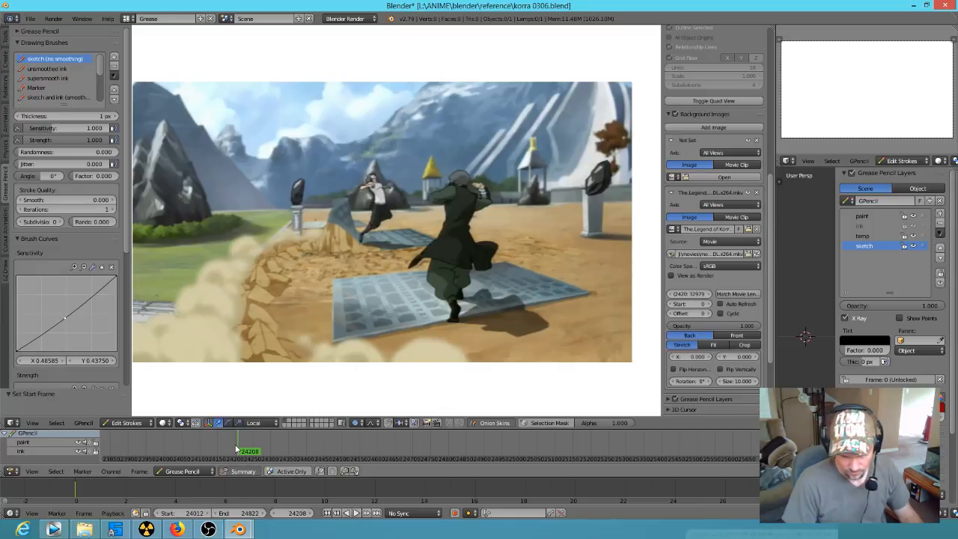
Step: Switch back to korra 0306.blend, play the earthbending shot from frame 24208, and scrub back to around frame 24212
key(alt+a)
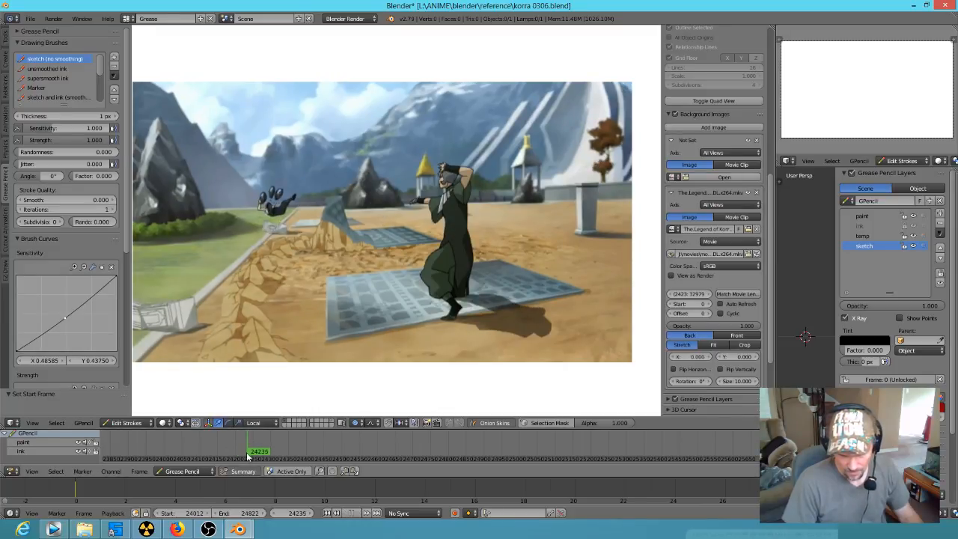
click(242, 457)
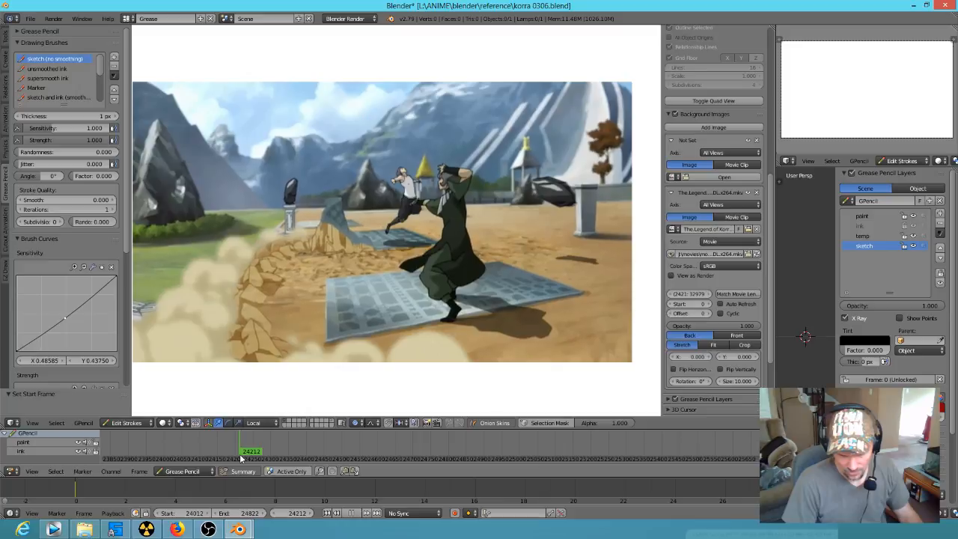
key(alt+a)
drag(241, 457, 244, 458)
Step: Advance frame by frame to 24236, examining up close how the thrown woman's tumble through the air is drawn
key(Right)
key(Right)
key(Right)
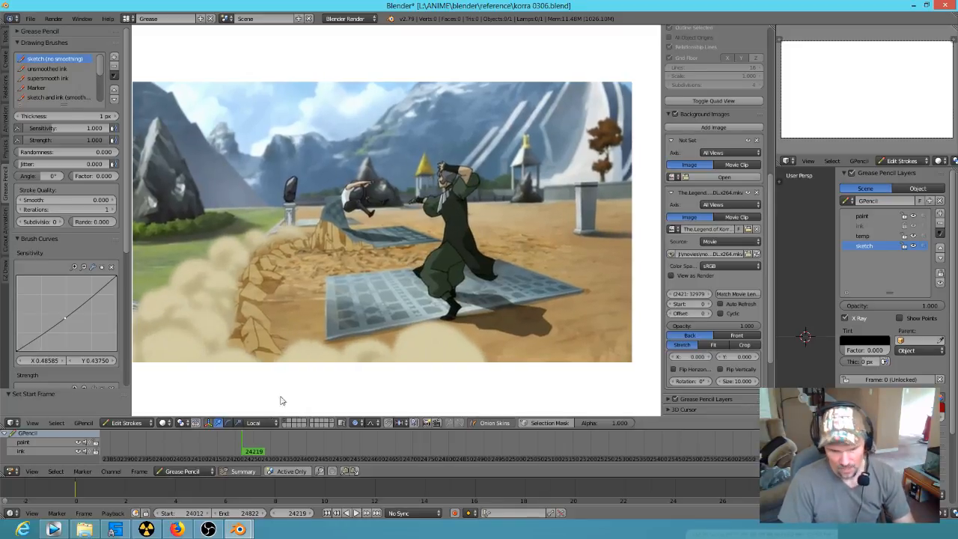
key(Right)
key(Right)
key(Right)
key(Right)
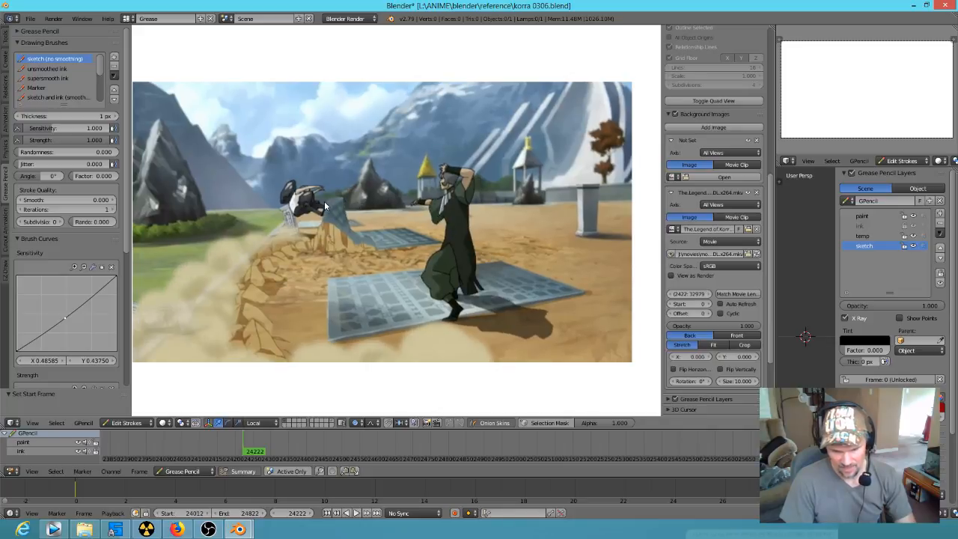
key(Right)
key(Right)
key(Right)
key(Right)
key(Right)
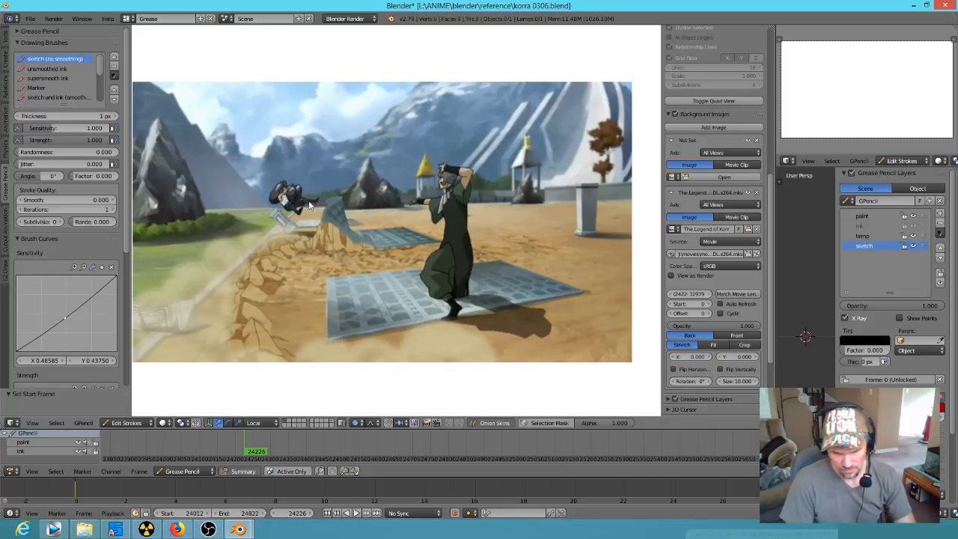
key(Right)
key(Right)
scroll(273, 207, up, 5)
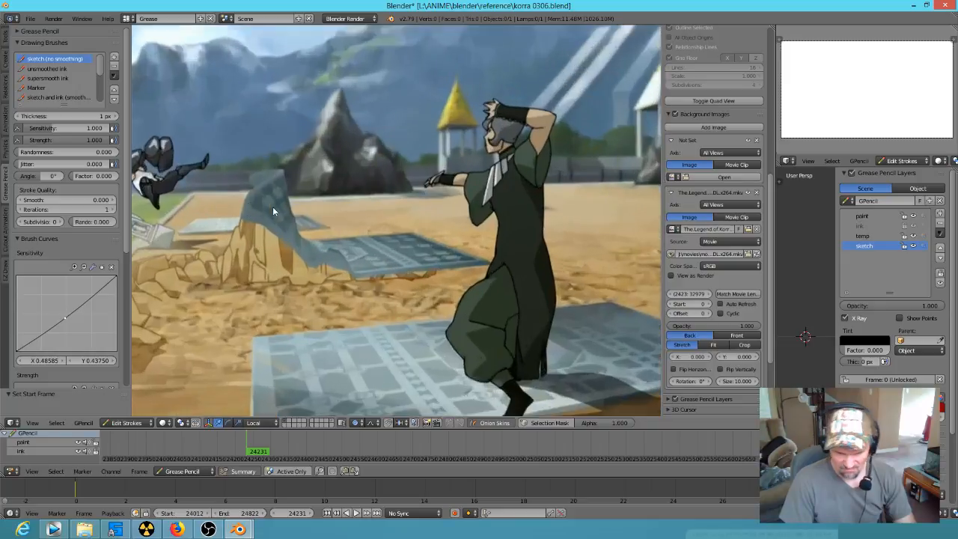
key(Right)
key(Right)
key(Right)
key(Right)
key(Right)
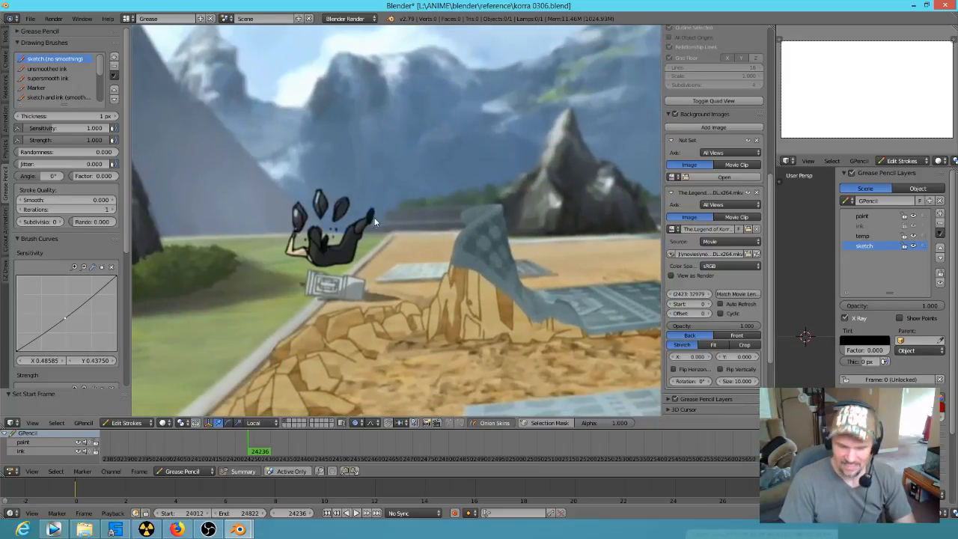
Step: Advance from frame 24236 to 24246, examining the woman's raised hand and body as she hits the ground
key(Right)
key(Right)
key(Right)
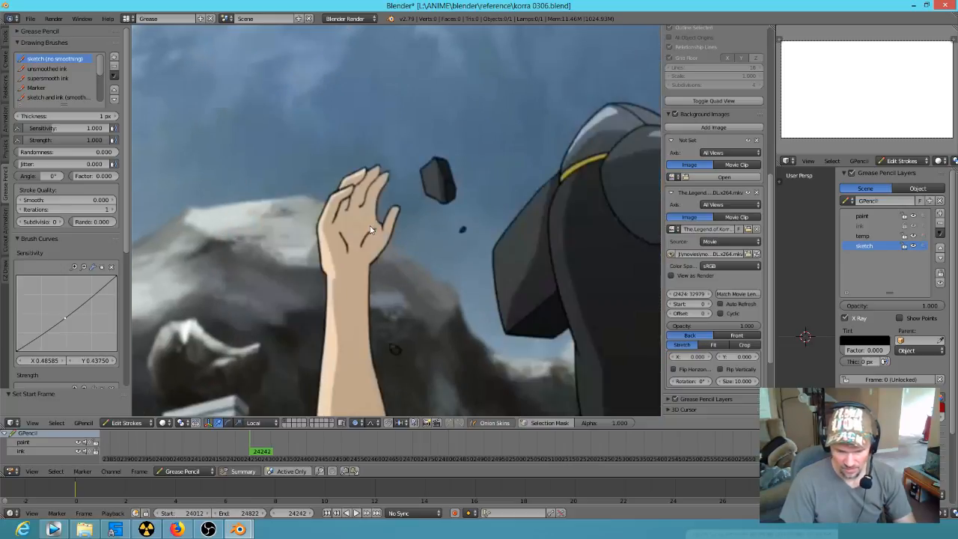
scroll(425, 246, up, 3)
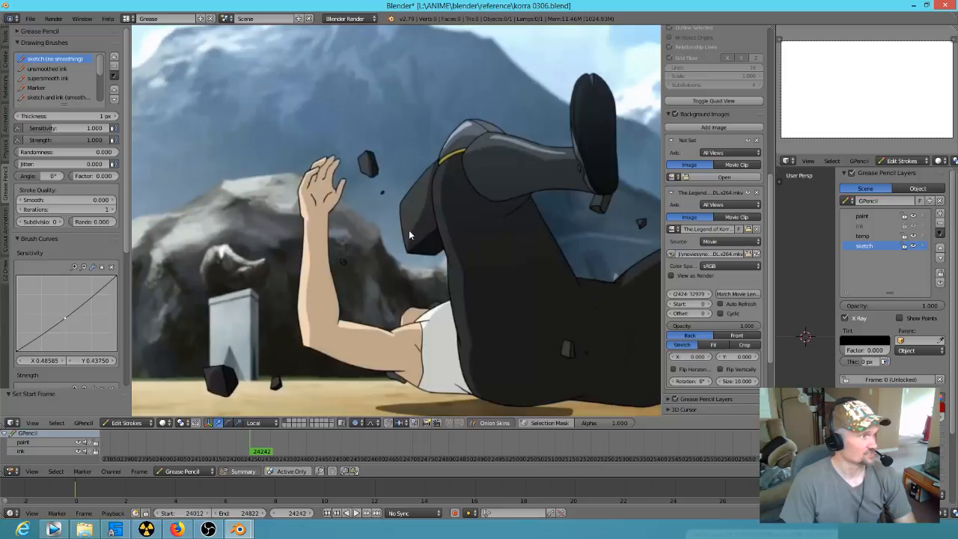
key(Right)
key(Right)
key(Right)
key(Right)
key(Right)
key(Right)
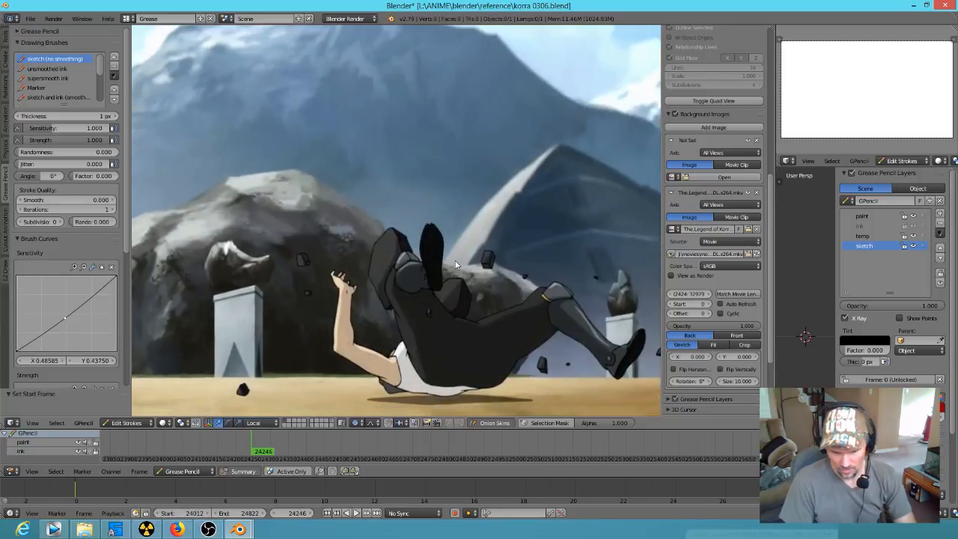
Step: Flip back and forth between frames 24243 and 24246 to compare the poses of the woman's fall
key(Left)
key(Left)
key(Right)
key(Left)
key(Right)
key(Left)
key(Left)
key(Left)
key(Left)
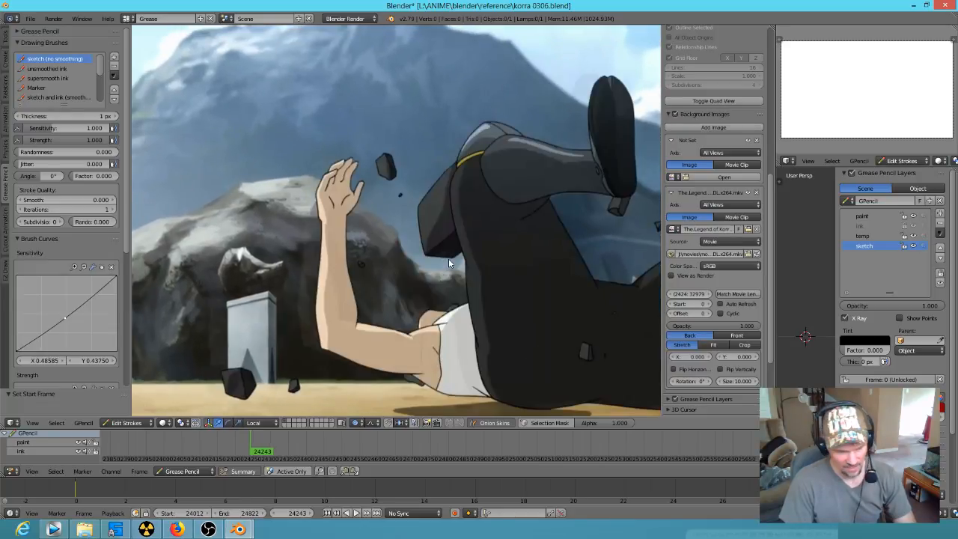
key(Right)
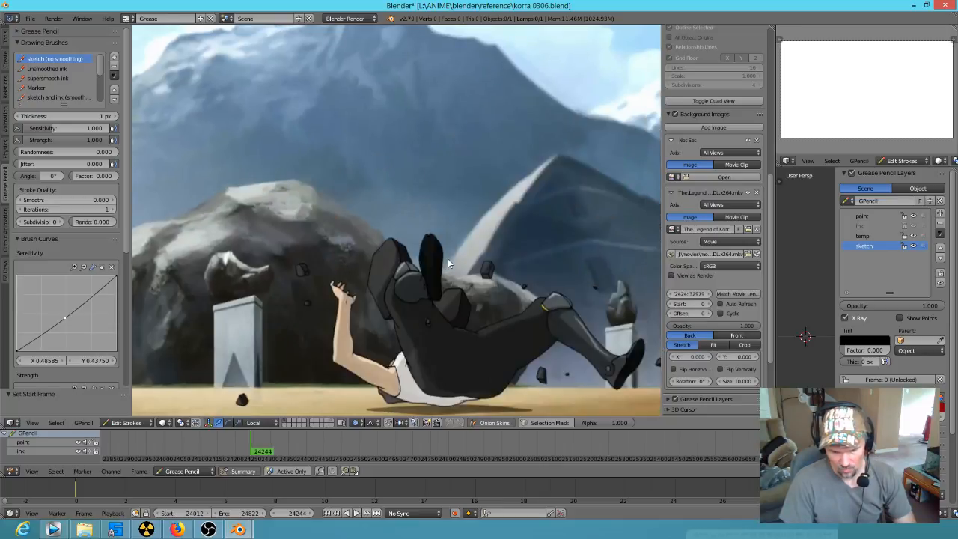
Step: Advance frame by frame from 24244 to 24253 to study the woman rolling over in the dust
key(Right)
key(Right)
key(Right)
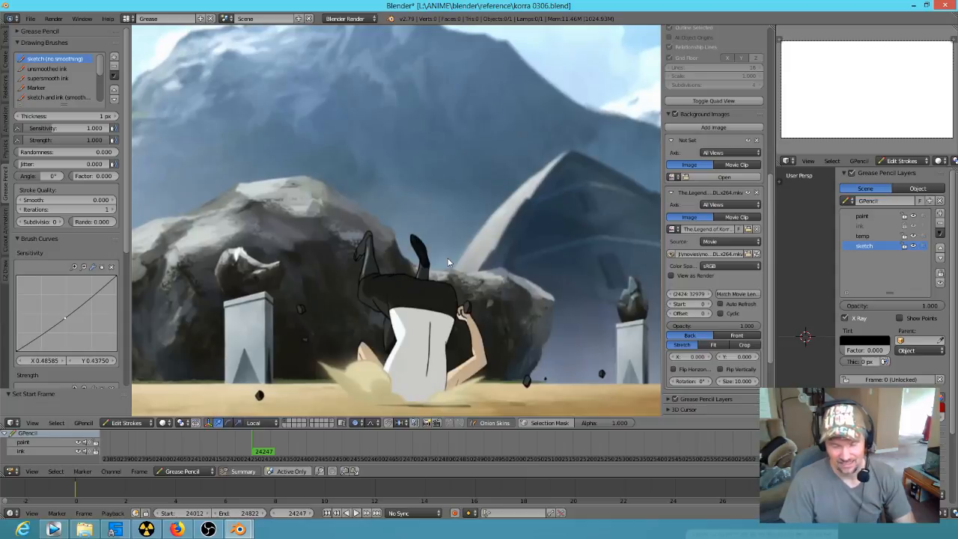
key(Right)
key(Right)
key(Right)
key(Right)
key(Right)
key(Right)
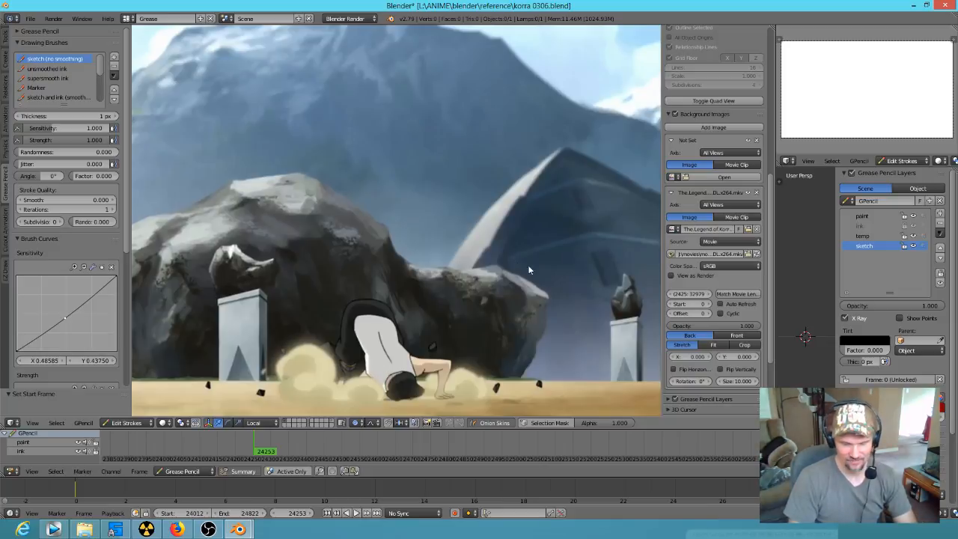
Step: Enlarge the dope sheet's frame scale, and step back through the roll from frame 24253 to 24244
scroll(283, 443, up, 5)
middle_drag(285, 444, 429, 451)
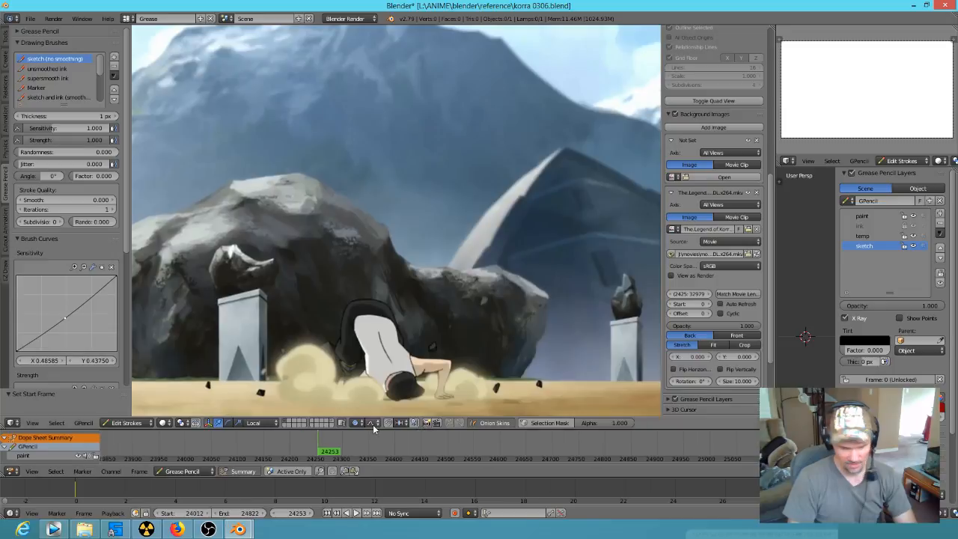
key(Left)
key(Left)
key(Left)
key(Left)
key(Left)
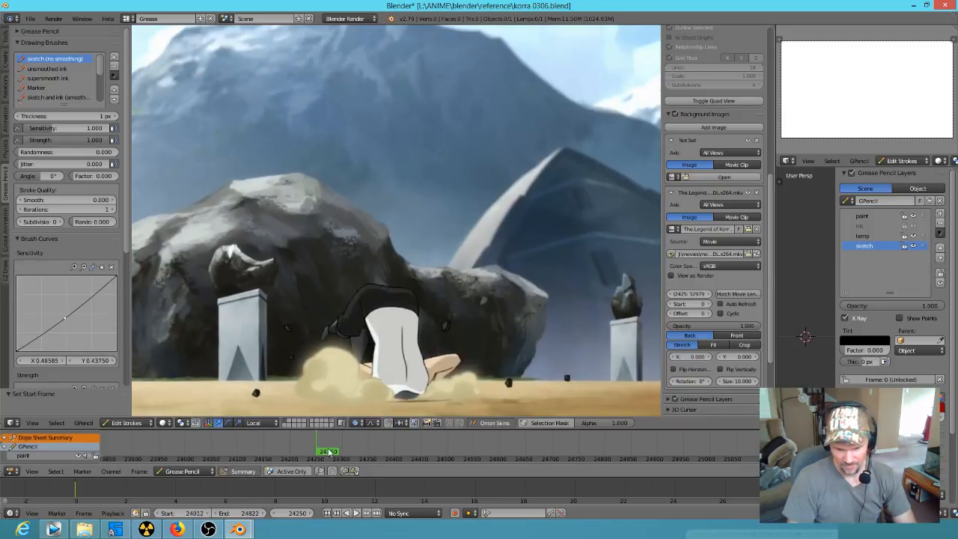
key(Left)
key(Left)
key(Left)
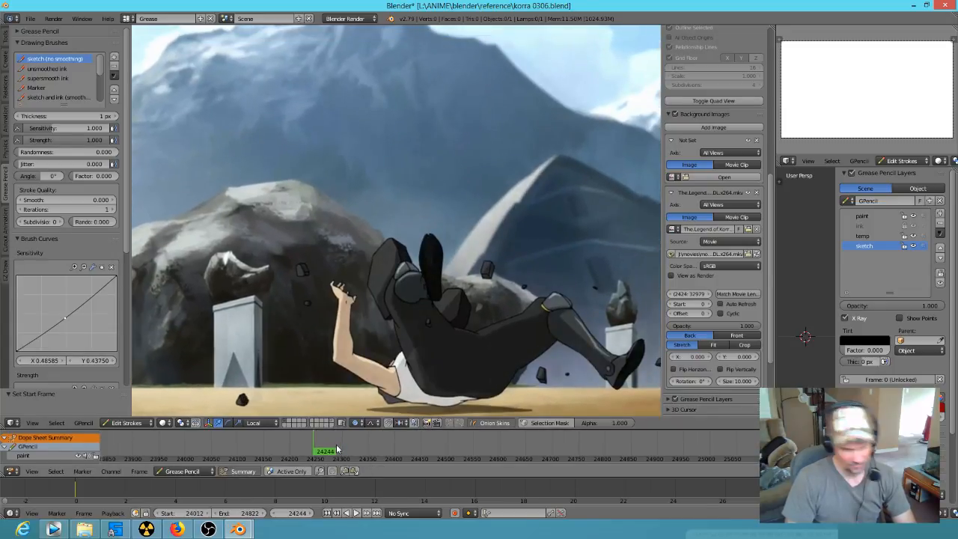
Step: Compare the landing poses around frame 24244, and step forward through the roll to frame 24253 again
key(Right)
key(Right)
key(Left)
key(Left)
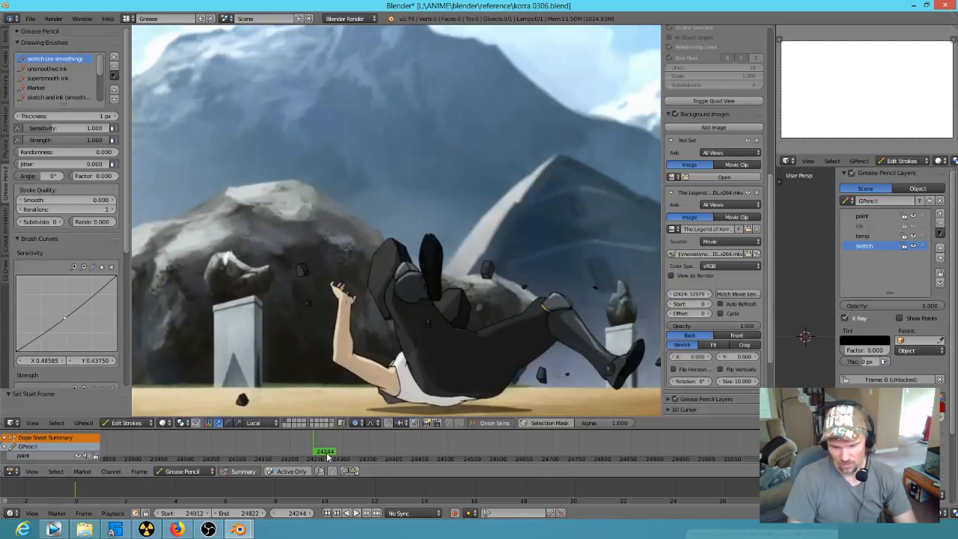
key(Right)
key(Right)
key(Right)
key(Right)
key(Right)
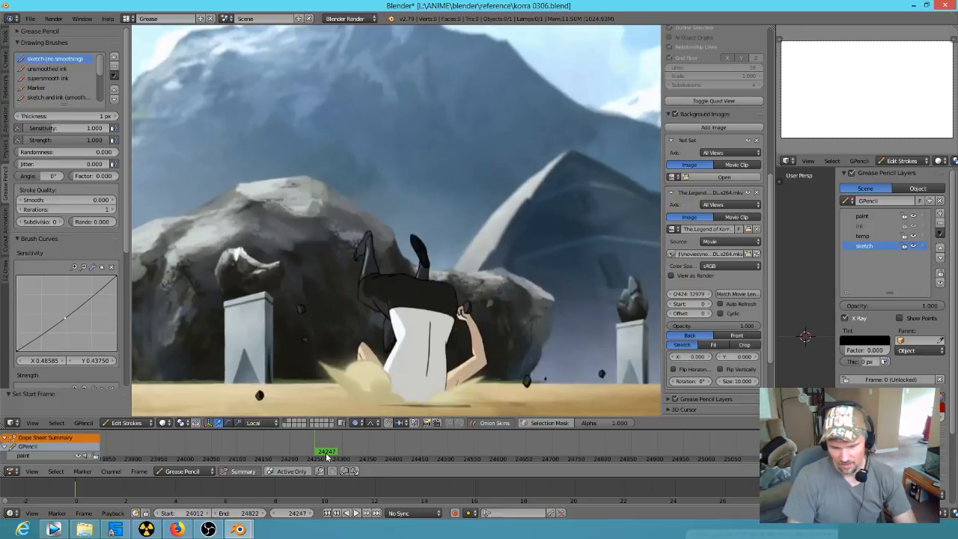
key(Right)
key(Right)
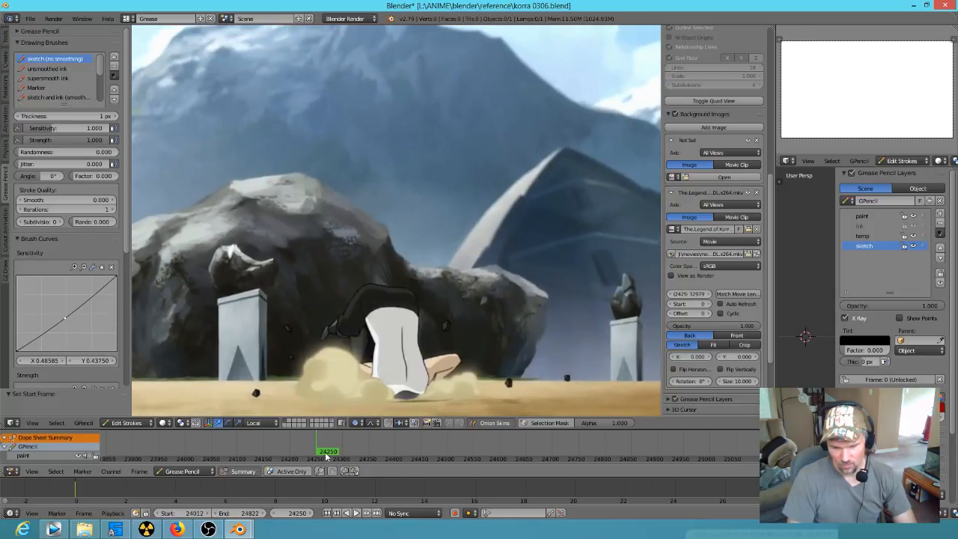
key(Right)
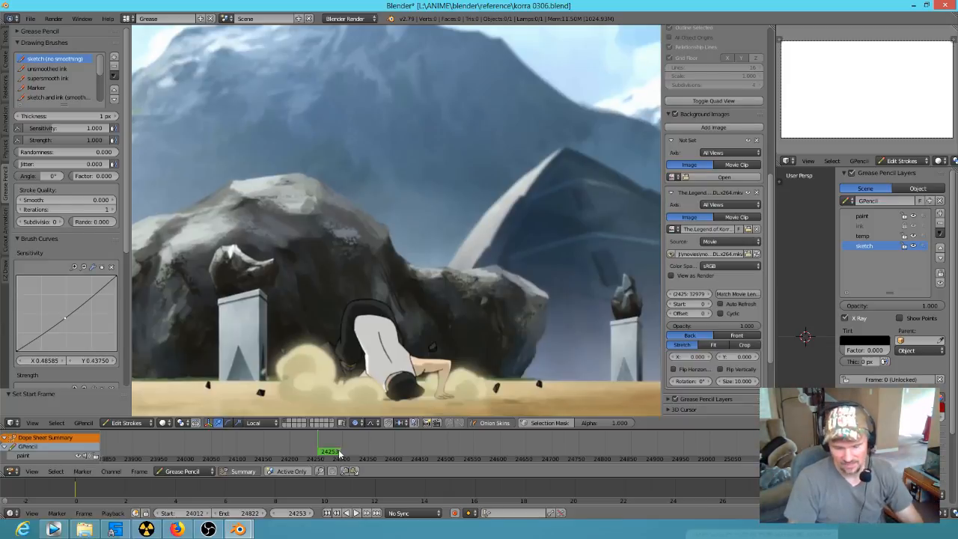
Step: Play the reference footage from frame 24253, and scrub back to frame 24284 to view the woman's run in full frame
key(alt+a)
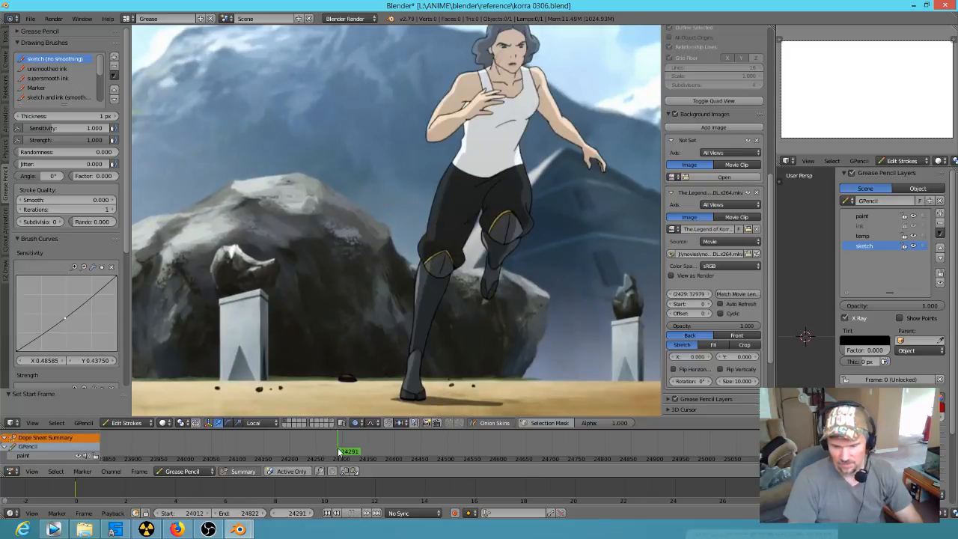
key(alt+a)
drag(340, 452, 334, 452)
scroll(424, 352, down, 2)
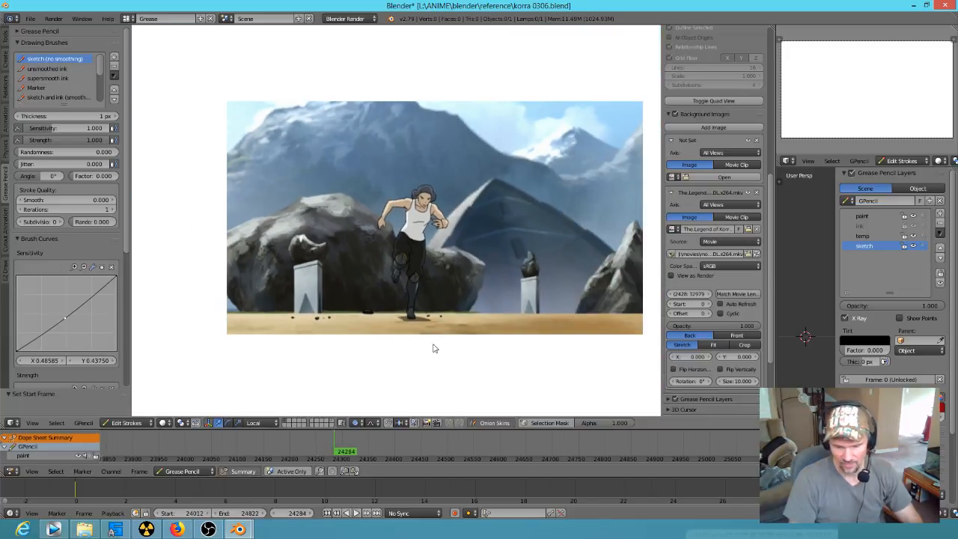
scroll(436, 337, up, 1)
shift+middle_drag(485, 325, 443, 338)
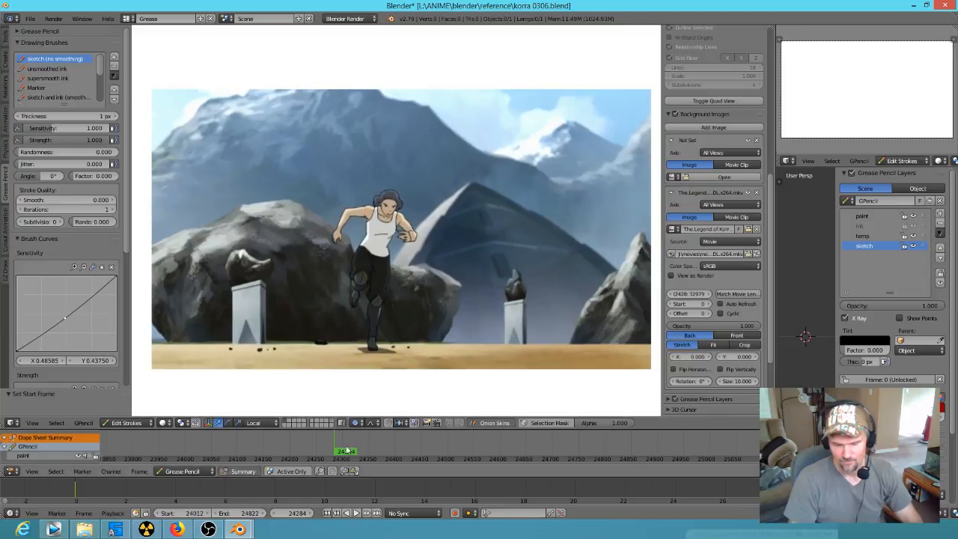
Step: Scrub ahead through frame 24311, and advance to frame 24341 to study the running shot and the lifting metal plates
drag(343, 455, 350, 455)
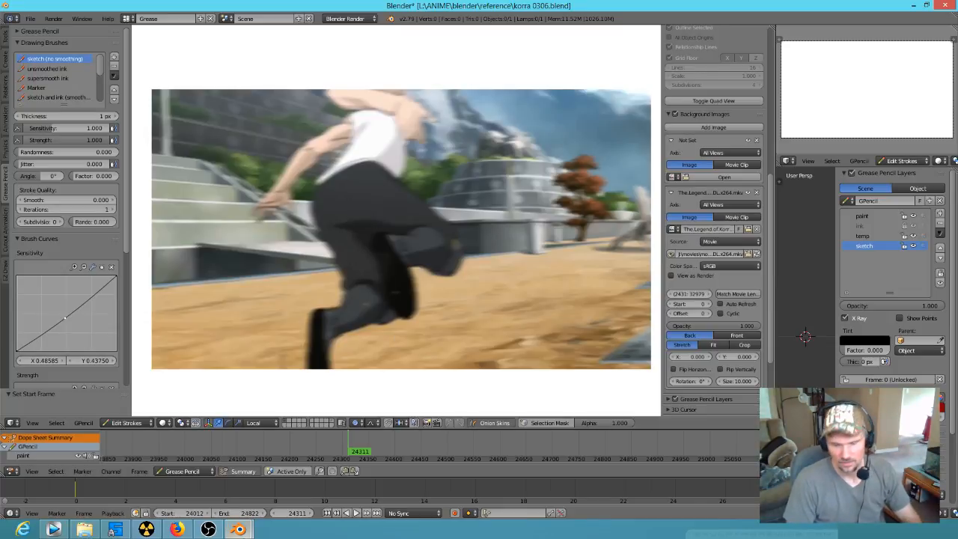
drag(354, 452, 357, 450)
key(Right)
key(Right)
key(Right)
key(Right)
key(Right)
key(Right)
key(Right)
key(Right)
key(Right)
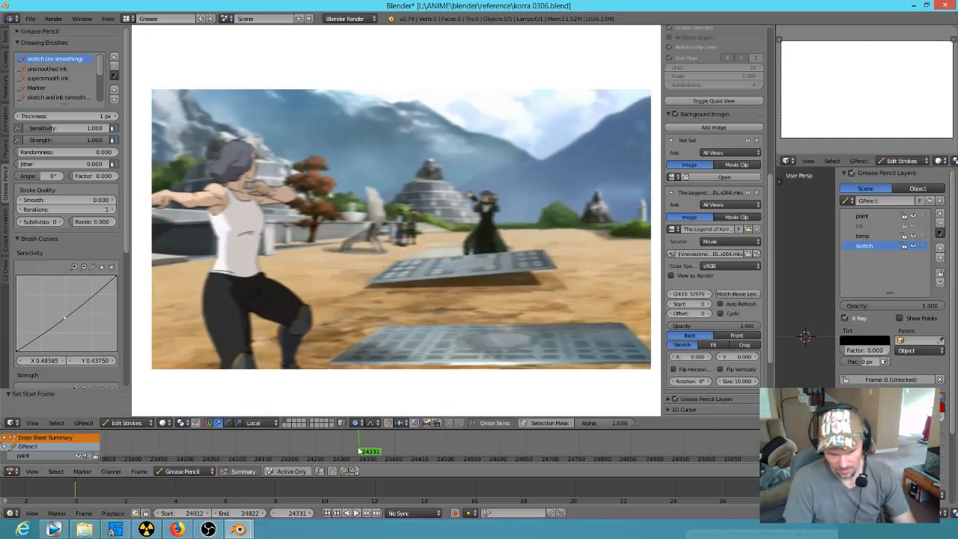
key(Right)
key(Right)
key(Right)
key(Right)
key(Right)
key(Right)
key(Right)
key(Right)
key(Right)
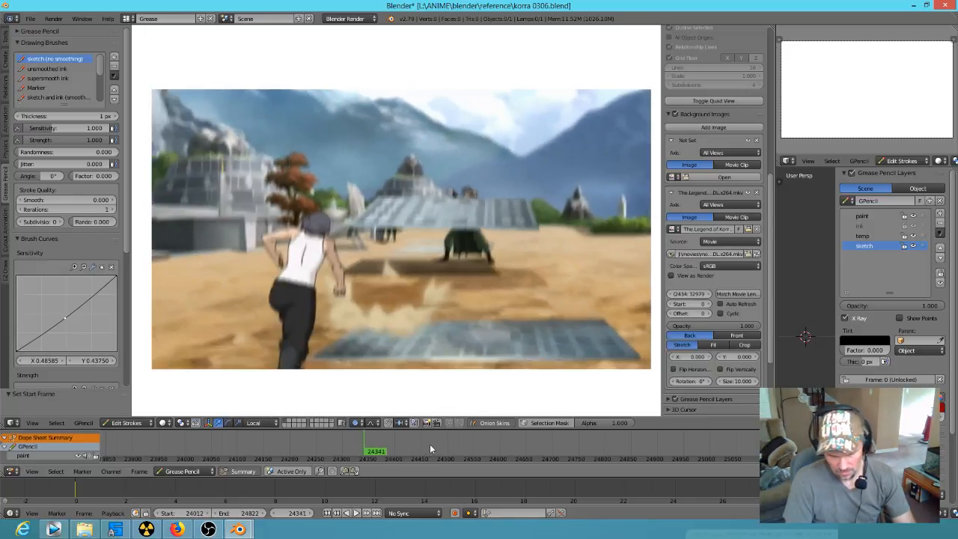
Step: Advance from frame 24341 to 24367 to examine the woman's poses leading into her high kick
key(Right)
key(Right)
key(Right)
key(Right)
key(Right)
key(Right)
key(Right)
key(Right)
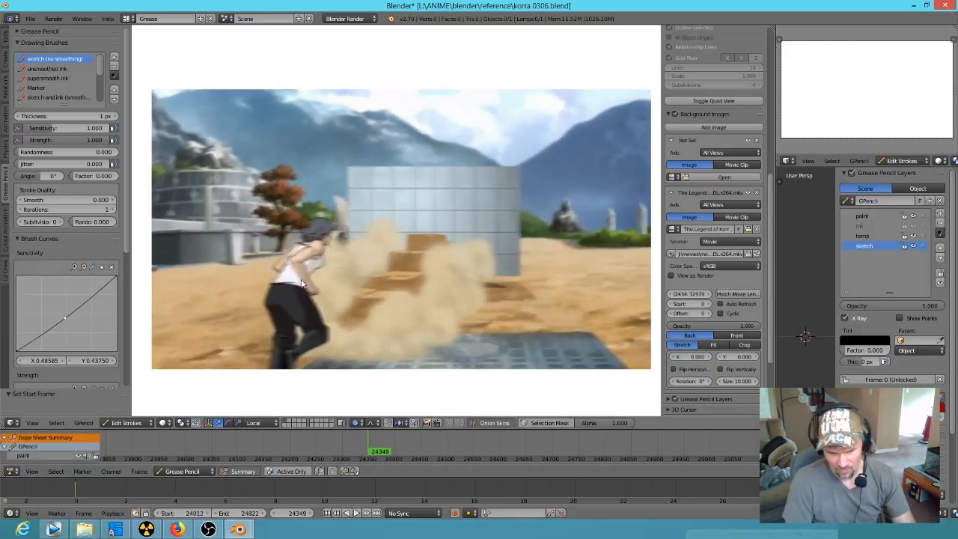
key(Right)
key(Right)
key(Right)
key(Right)
key(Right)
key(Right)
key(Right)
key(Right)
key(Right)
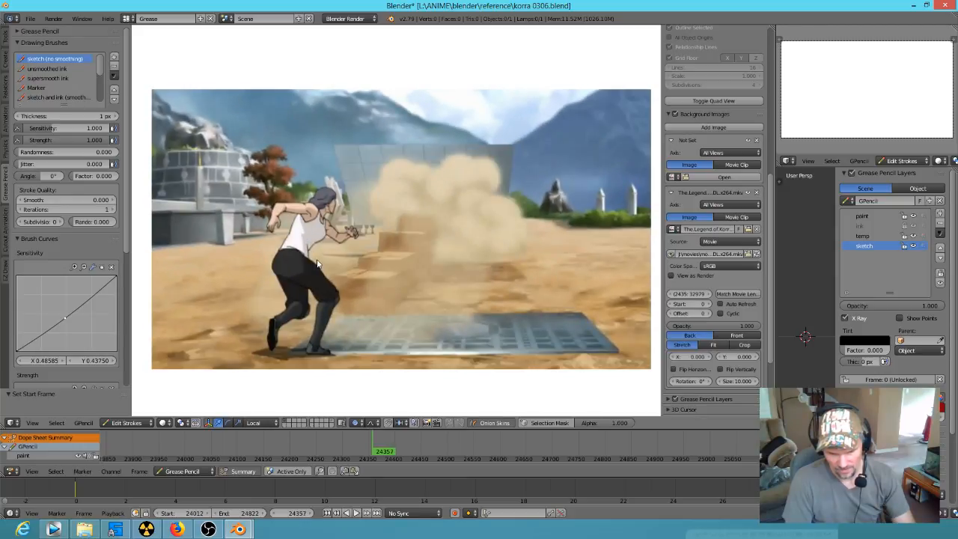
key(Right)
key(Right)
key(Right)
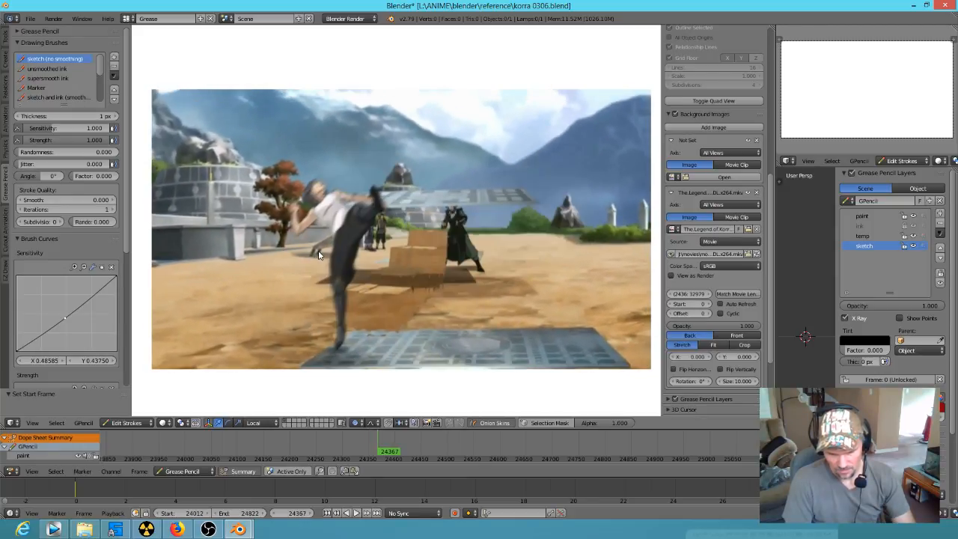
Step: Step back to frame 24362 and forward again to frame 24369 to review the woman's windup and high kick
key(Left)
key(Left)
key(Left)
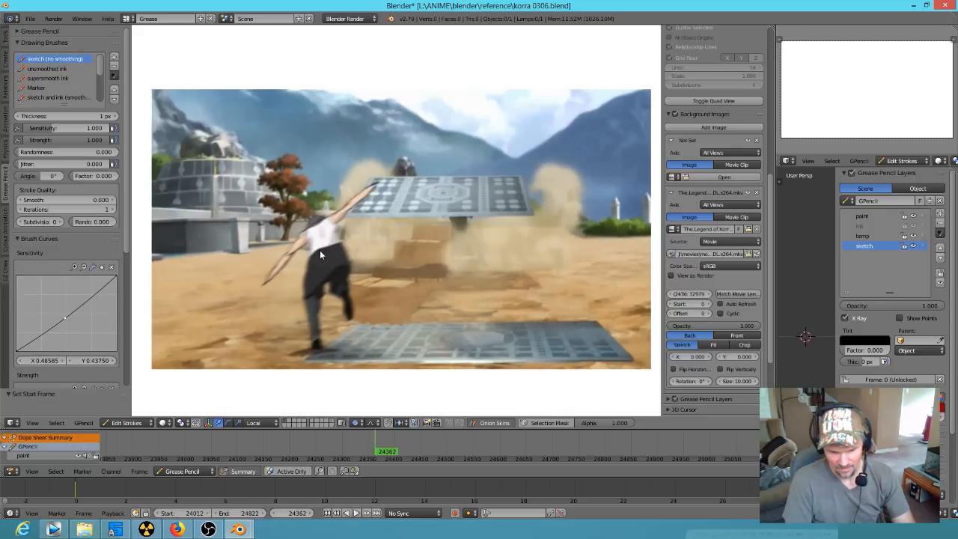
key(Right)
key(Right)
key(Right)
key(Right)
key(Right)
key(Right)
key(Right)
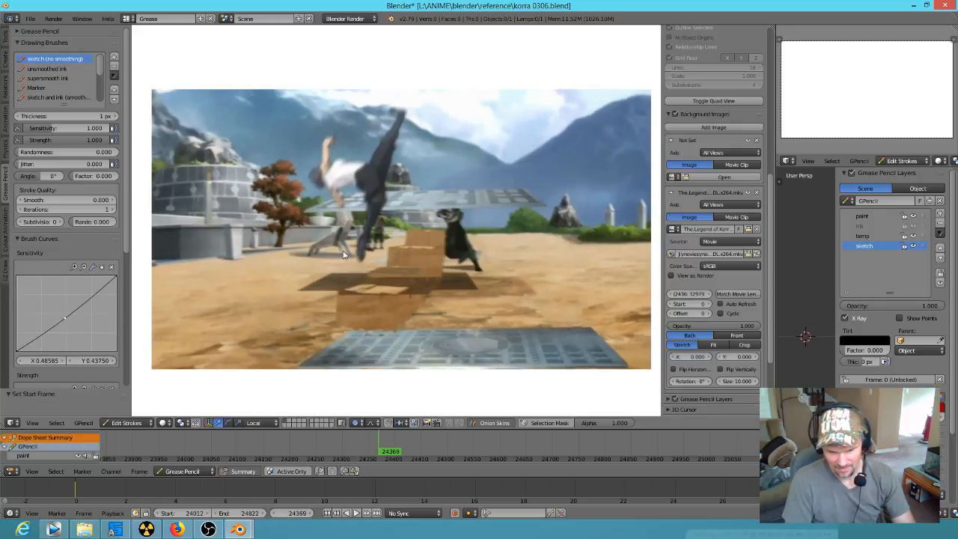
Step: Play the reference footage on to the stomping shot, scrub back to frame 24410 and stop playback there
key(alt+a)
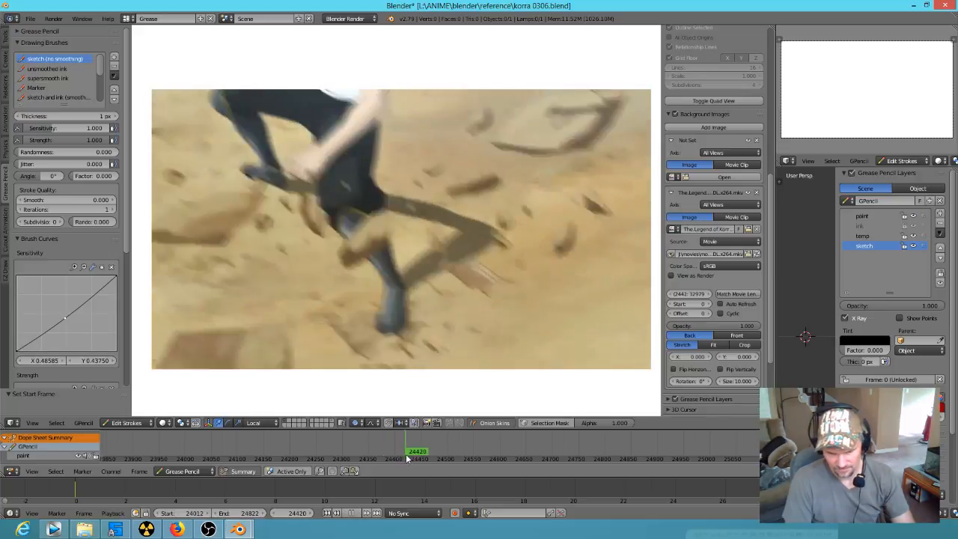
drag(407, 459, 402, 458)
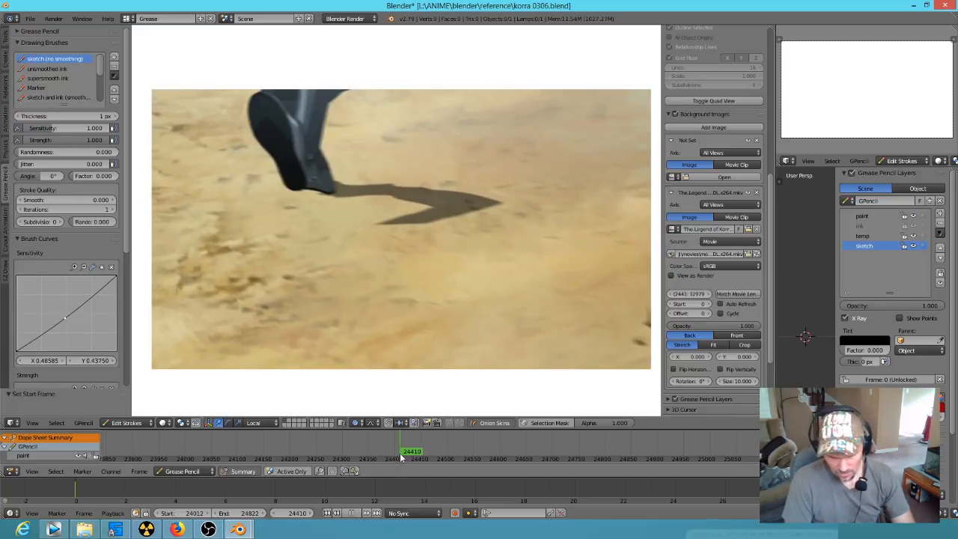
key(alt+a)
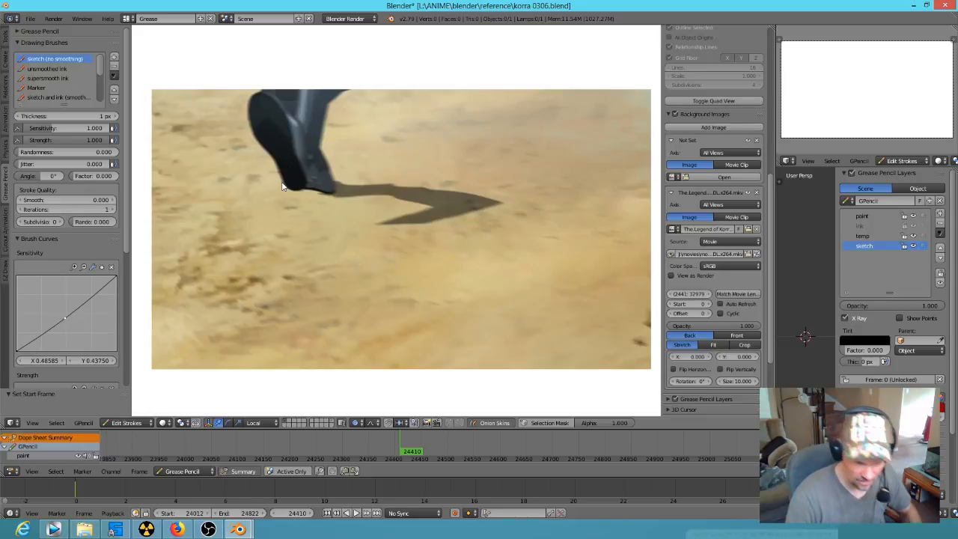
Step: Sketch freehand construction lines over the boot's sole and ankle on frame 24410, using ovals for the ball and heel
key(d)
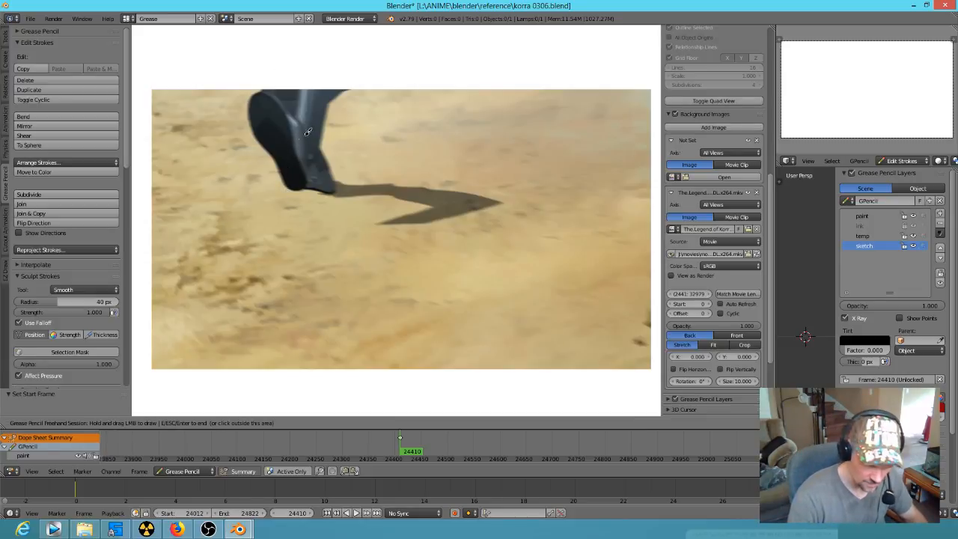
mouse_move(273, 91)
mouse_down()
mouse_move(287, 109)
mouse_move(302, 183)
mouse_move(276, 154)
mouse_move(287, 188)
mouse_move(275, 151)
mouse_move(253, 128)
mouse_move(262, 81)
mouse_up()
drag(298, 140, 302, 159)
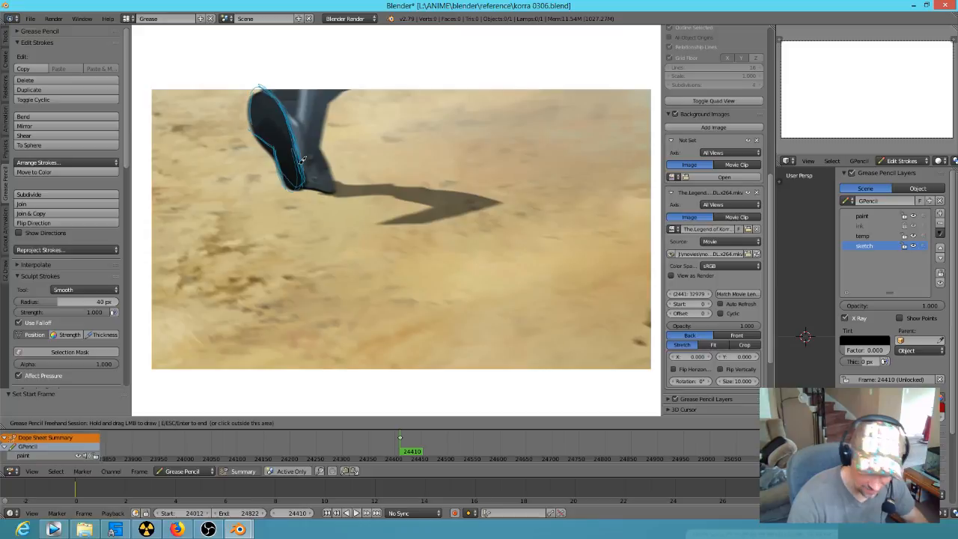
mouse_move(301, 178)
right_down()
mouse_move(291, 129)
mouse_move(258, 90)
mouse_move(296, 116)
right_up()
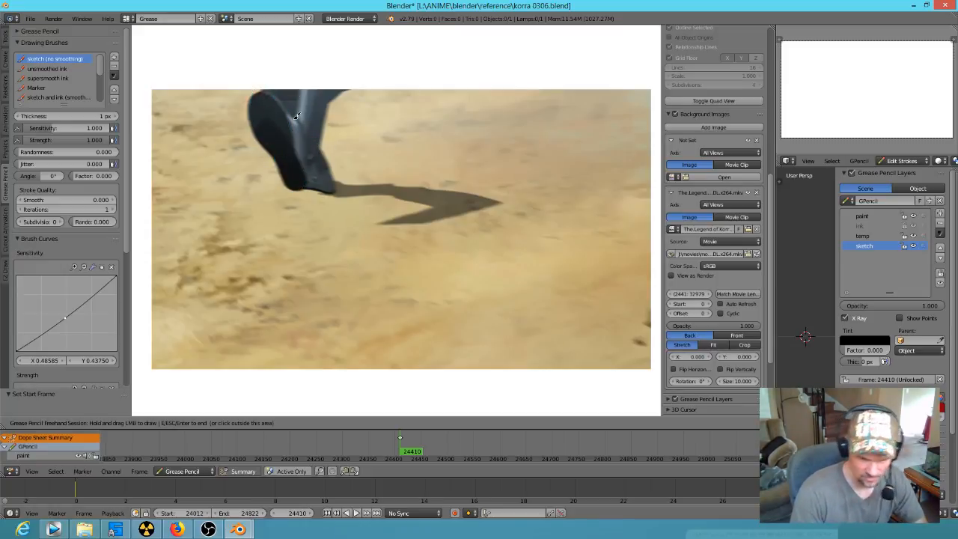
mouse_move(289, 109)
mouse_down()
mouse_move(258, 89)
mouse_move(305, 173)
mouse_move(303, 165)
mouse_move(286, 173)
mouse_move(300, 83)
mouse_up()
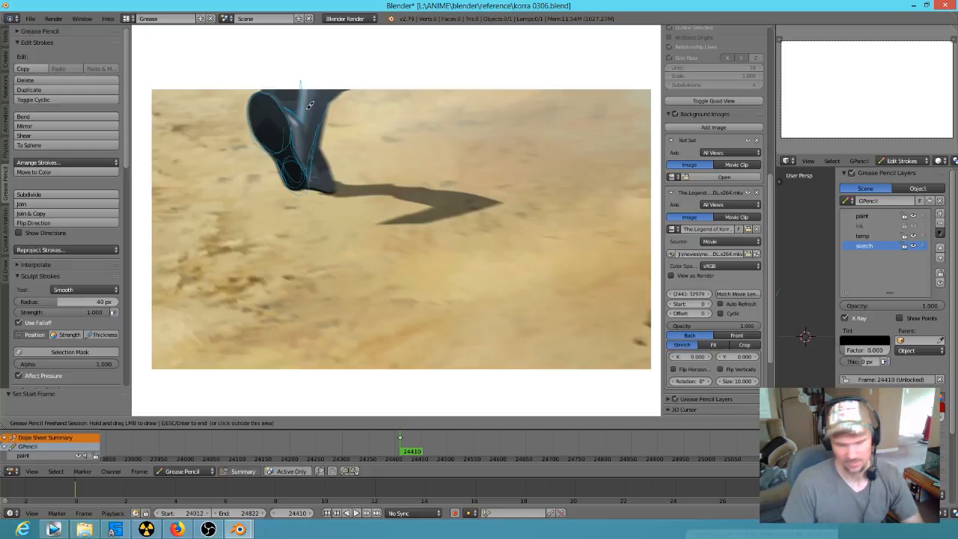
Step: Check the boot sketch against frame 24411, and delete its grease pencil keyframe at frame 24410
key(Right)
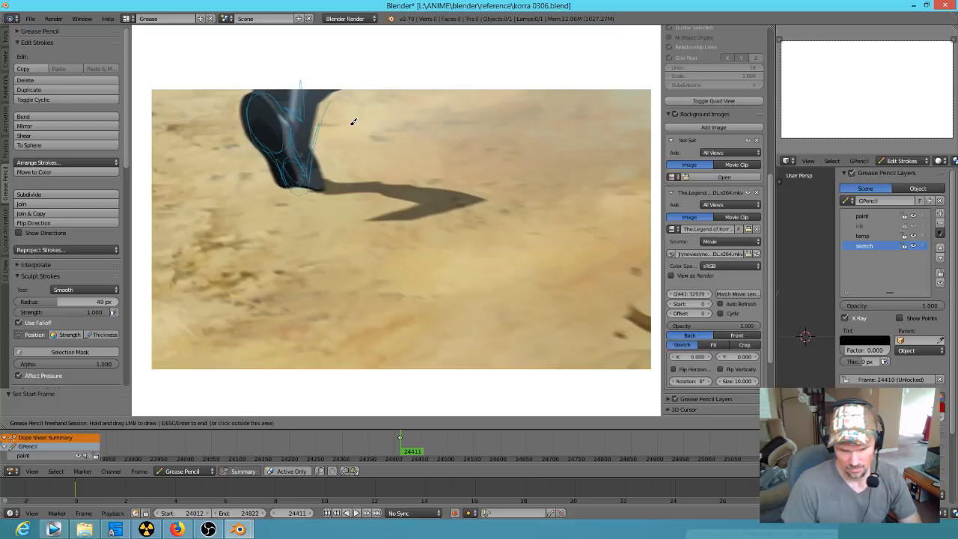
click(391, 440)
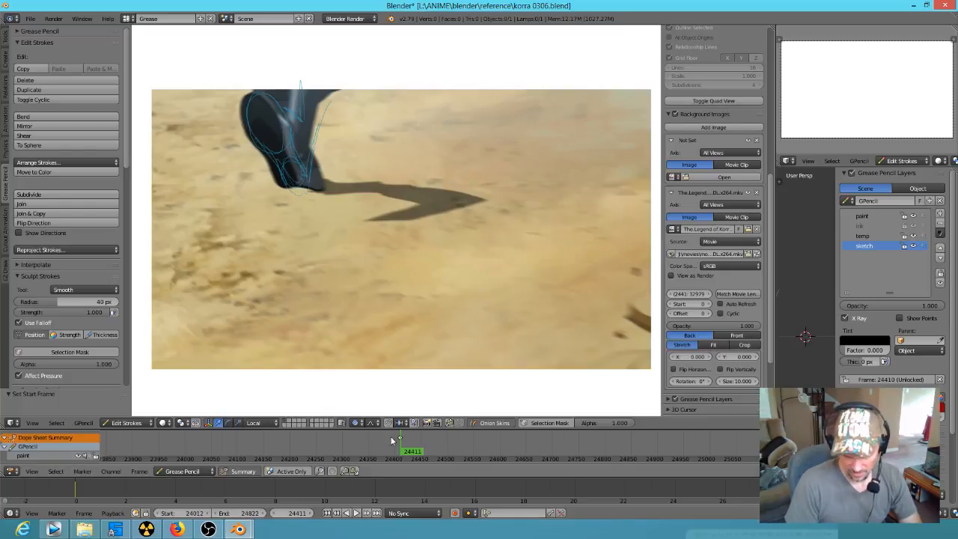
key(x)
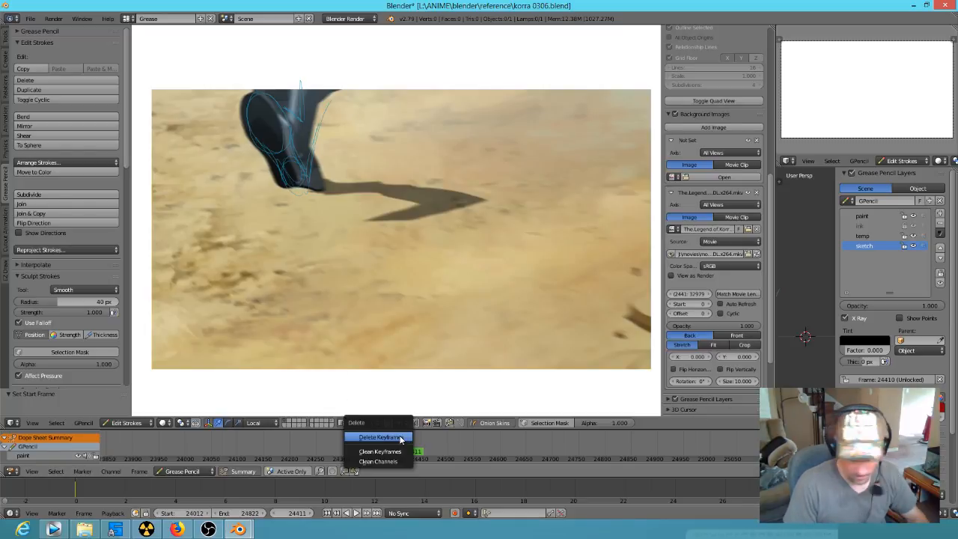
click(402, 439)
Step: Advance from frame 24411 to 24415 to examine how the descending leg and its motion smear are drawn
key(Right)
key(Right)
key(Right)
key(Right)
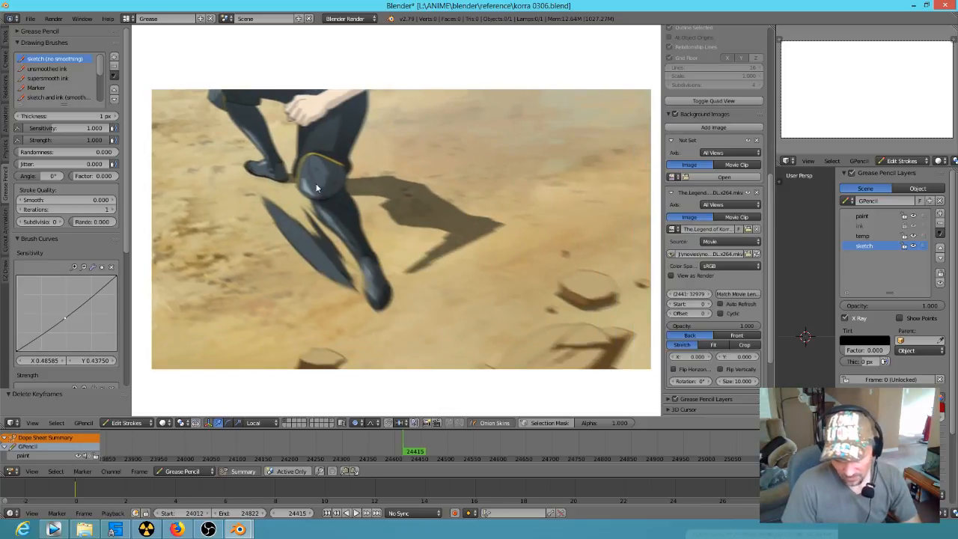
key(Right)
key(Right)
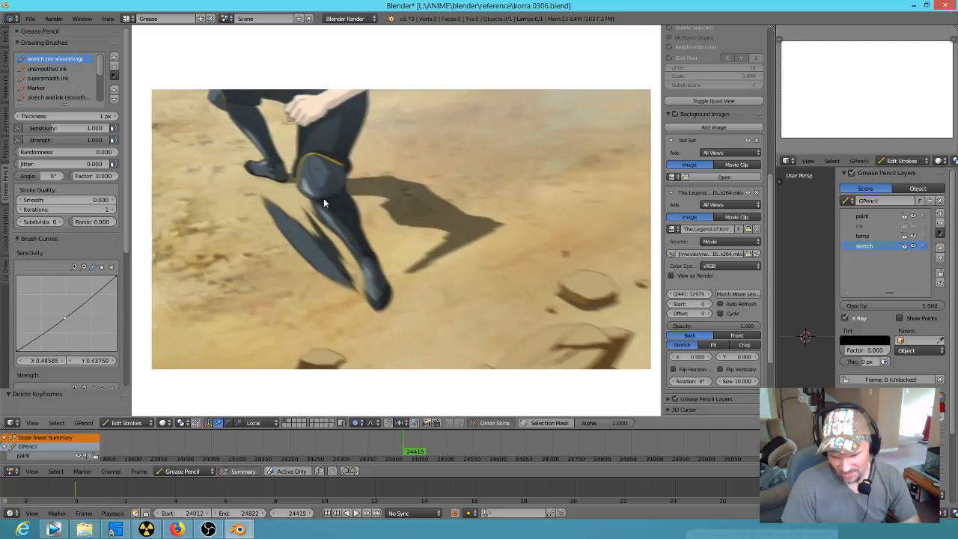
Step: Step through the stomp's impact and camera shake up to frame 24425, and back to frame 24424 to compare them
key(Right)
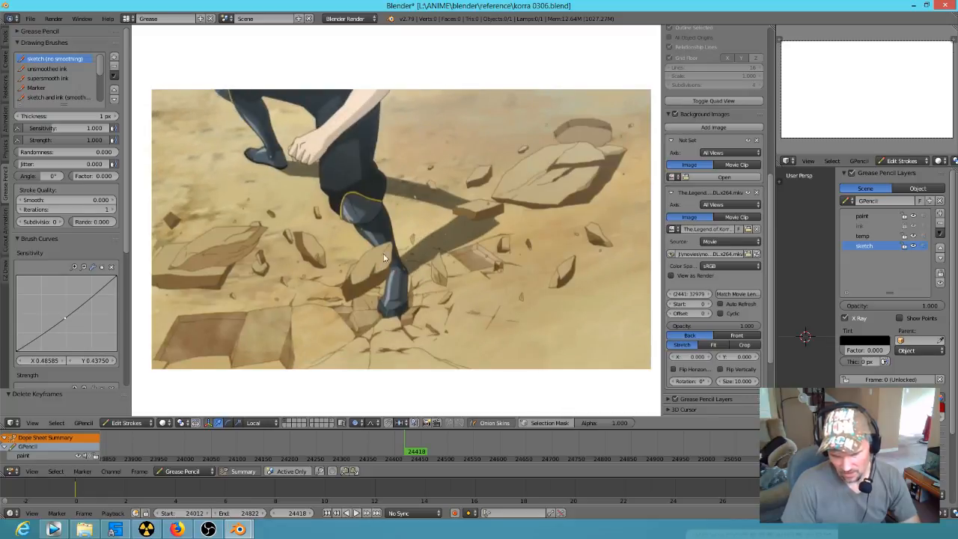
key(Right)
key(Right)
key(Right)
key(Right)
key(Right)
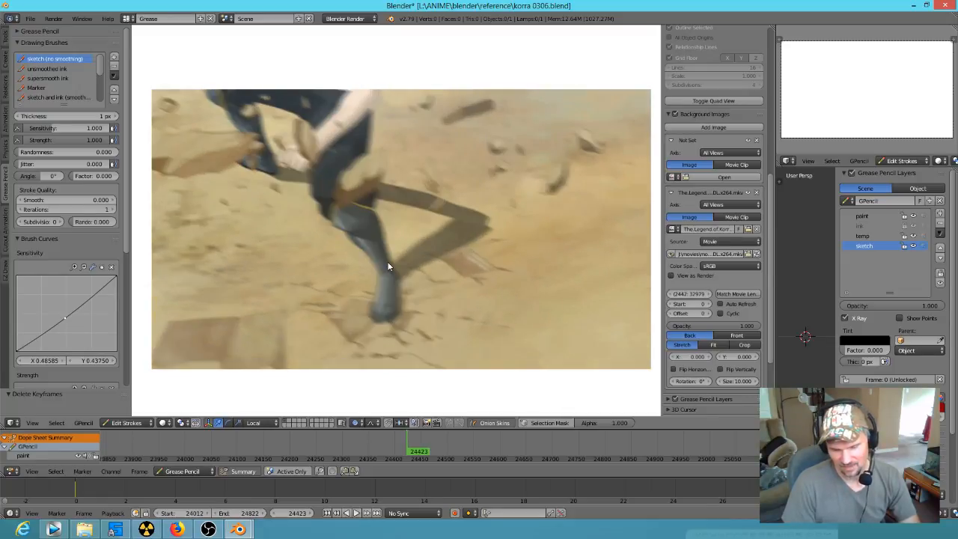
key(Right)
key(Right)
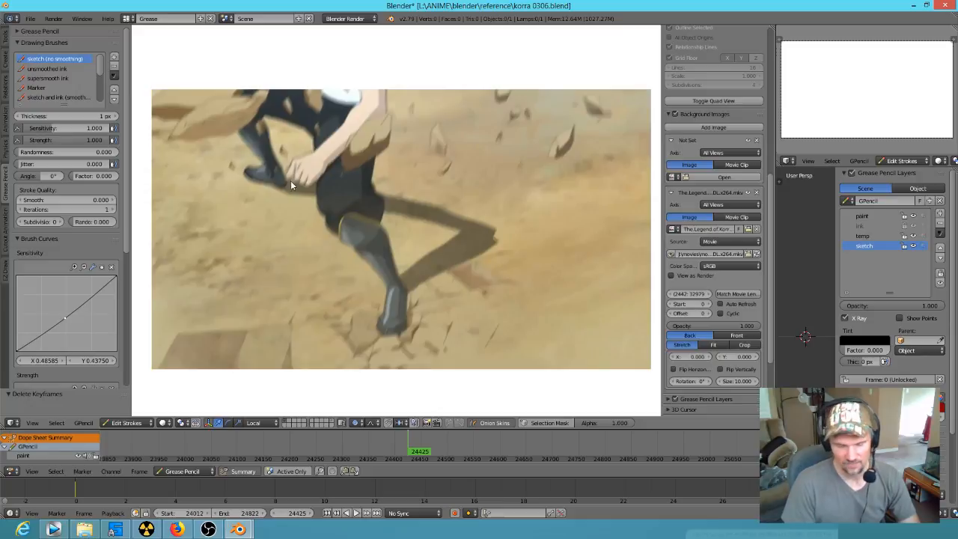
key(Left)
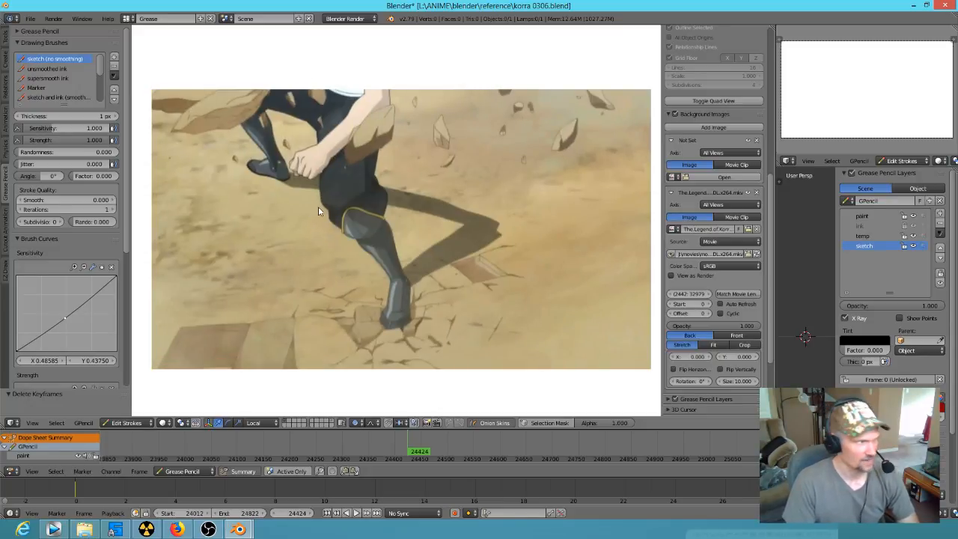
Step: Advance from frame 24424 to 24436 to study the cut to the woman and the rising rocks
key(Right)
key(Right)
key(Right)
key(Right)
key(Right)
key(Right)
key(Right)
key(Right)
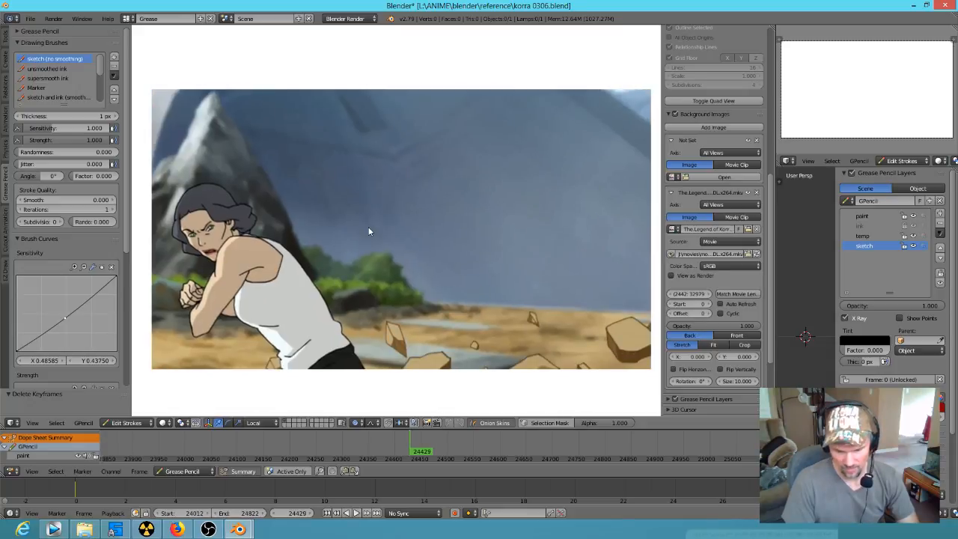
Step: Flip back and forth between the frames around 24440 to compare the woman's pose and the airborne rocks
key(Right)
key(Right)
key(Right)
key(Right)
key(Right)
key(Right)
key(Right)
key(Right)
key(Right)
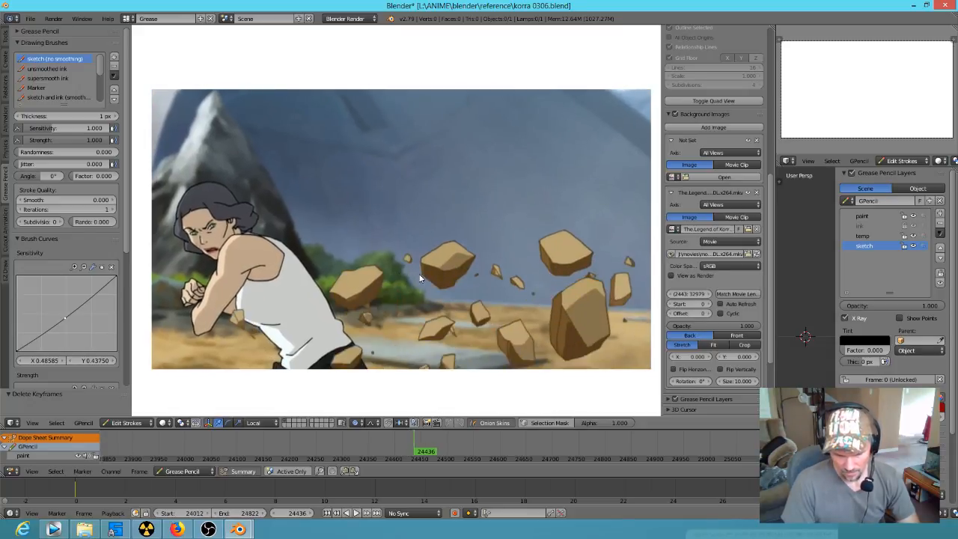
key(Right)
key(Left)
key(Left)
key(Left)
key(Left)
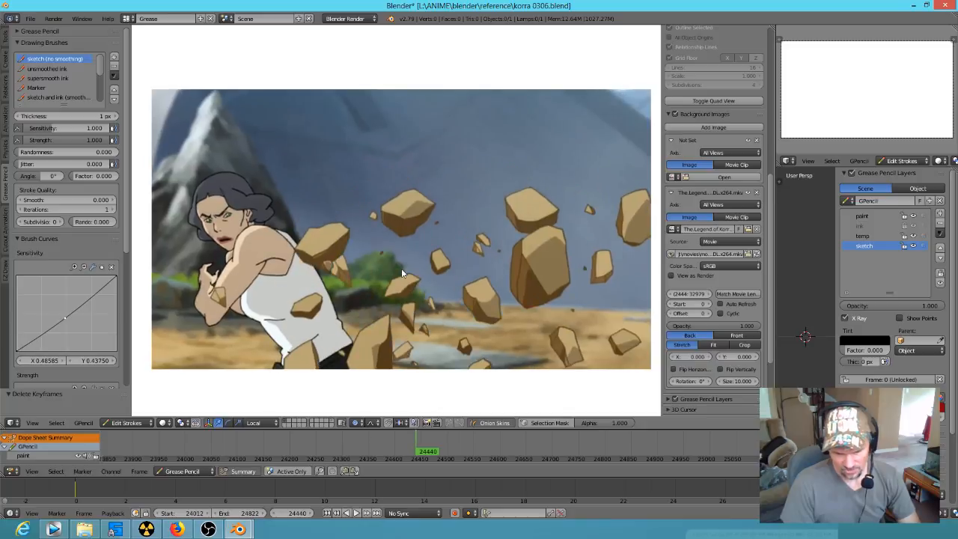
key(Right)
key(Left)
key(Left)
key(Left)
key(Left)
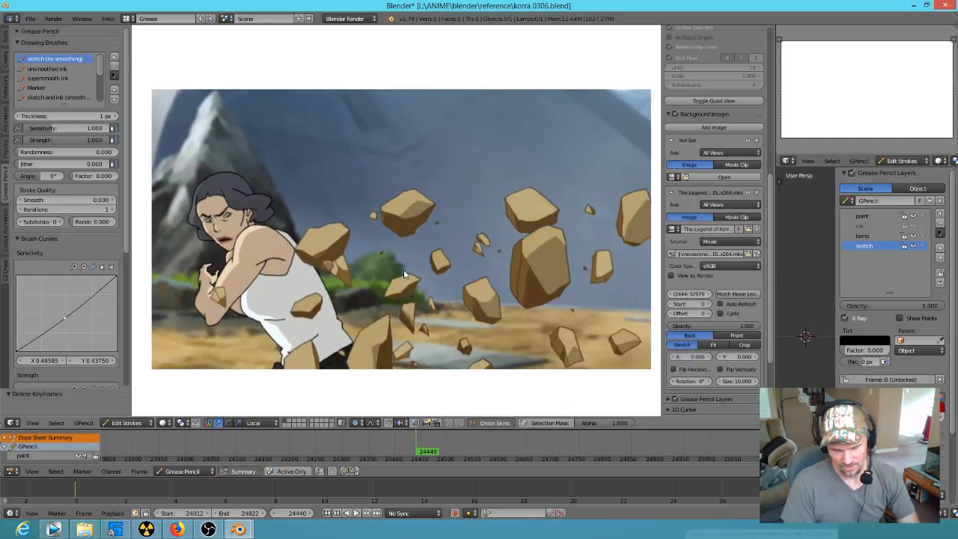
Step: Go back through frame 24431 to frame 24426 to revisit the cut between the stomp and the rising rocks
key(Left)
key(Left)
key(Left)
key(Left)
key(Left)
key(Left)
key(Left)
key(Left)
key(Left)
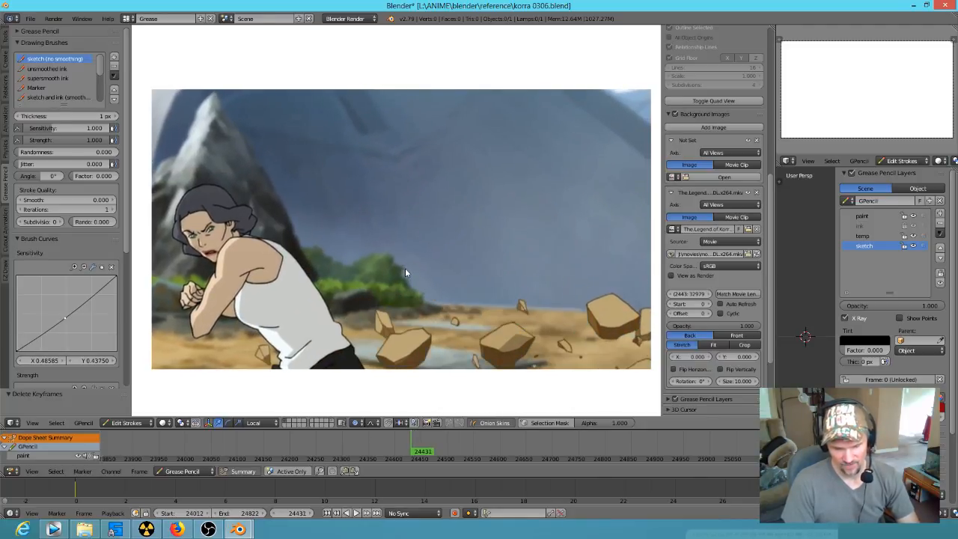
key(Right)
key(Right)
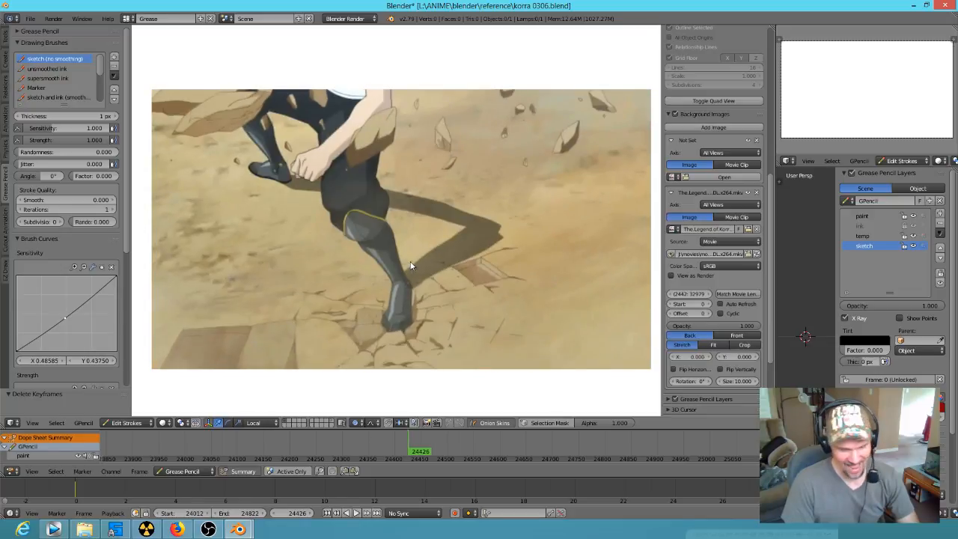
Step: Step forward again from frame 24426 to 24440 to follow the timing of the rocks and the woman's body
key(Right)
key(Right)
key(Right)
key(Right)
key(Right)
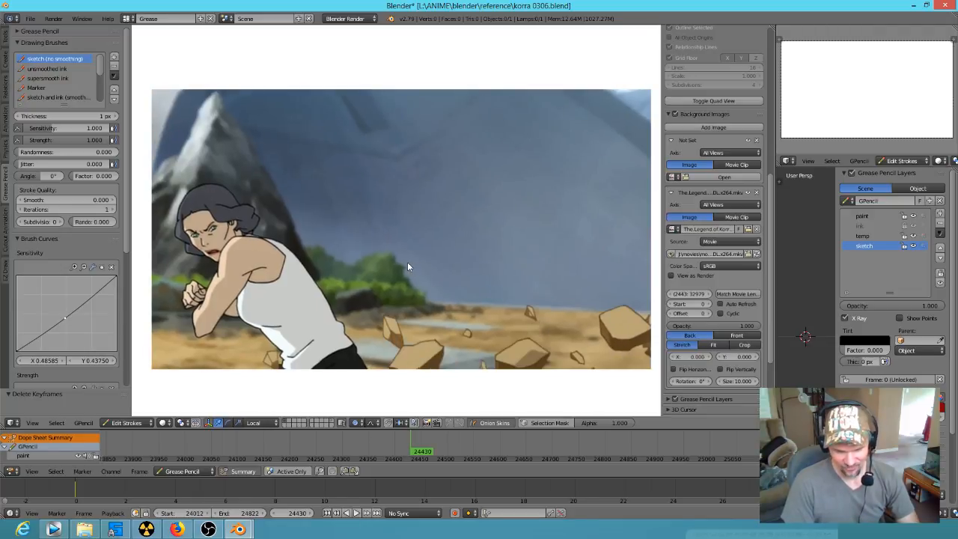
key(Right)
key(Right)
key(Right)
key(Right)
key(Right)
key(Right)
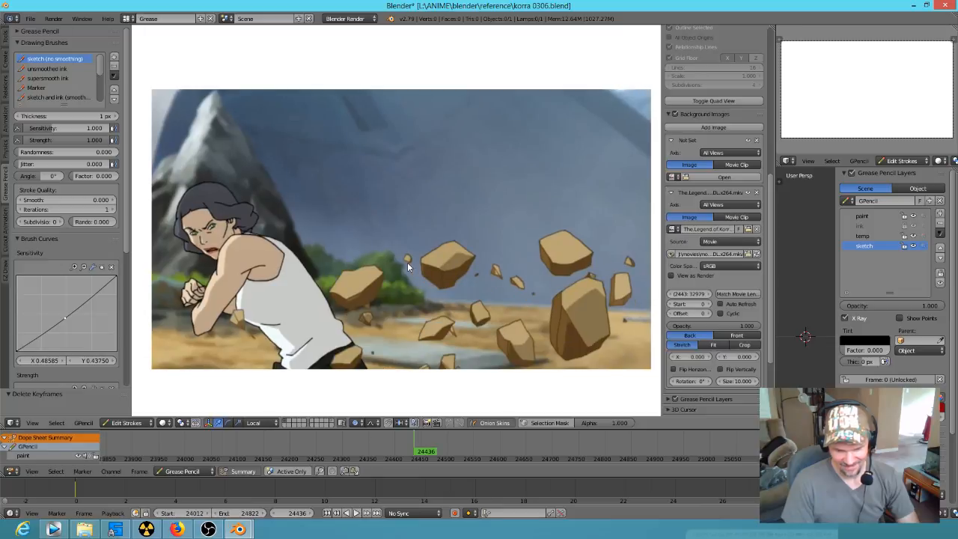
key(Right)
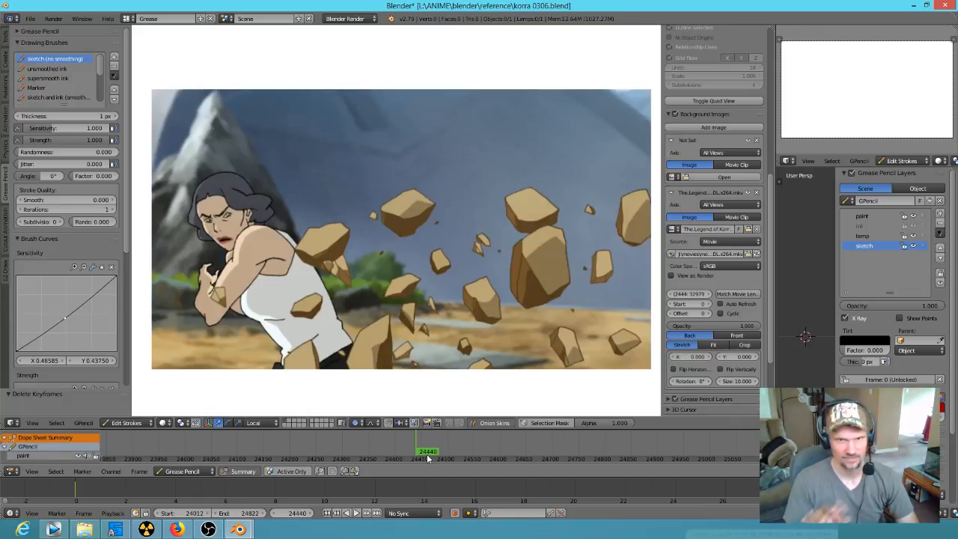
Step: Advance to frame 24447, and flip around frame 24446 to compare the blurred poses and the camera movement
key(Right)
key(Right)
key(Right)
key(Right)
key(Right)
key(Right)
key(Right)
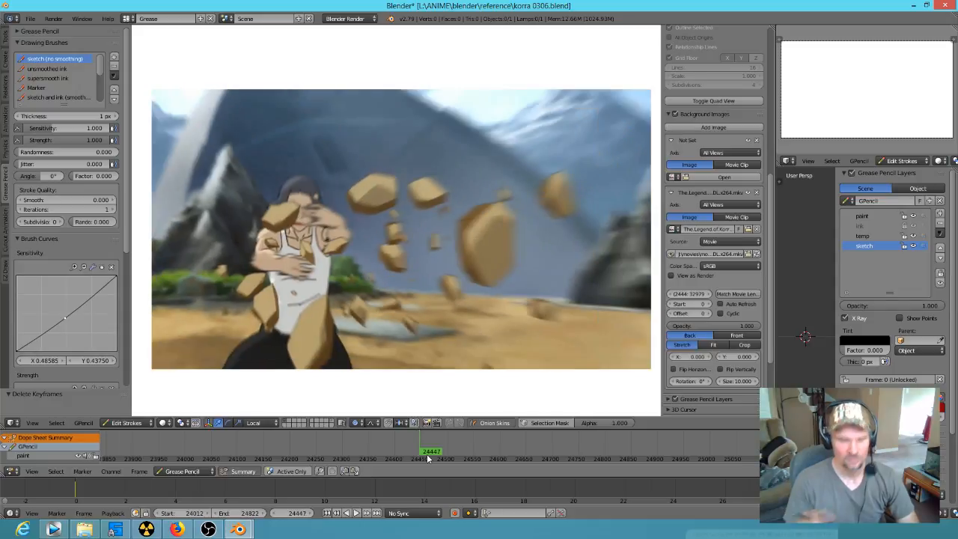
key(Left)
key(Left)
key(Left)
key(Right)
key(Right)
key(Left)
key(Right)
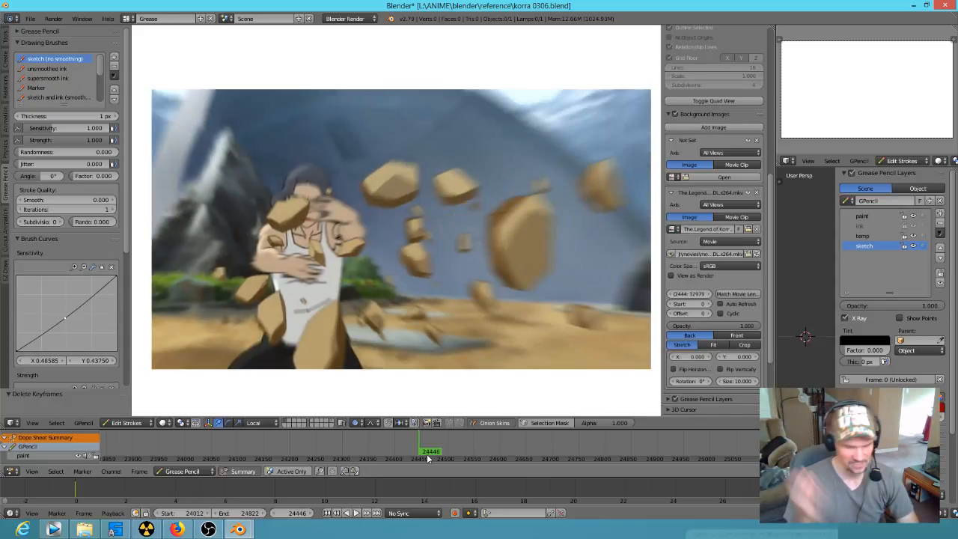
Step: Advance from frame 24446 to 24460 to study the woman launching the rocks and settling into her final pose
key(Right)
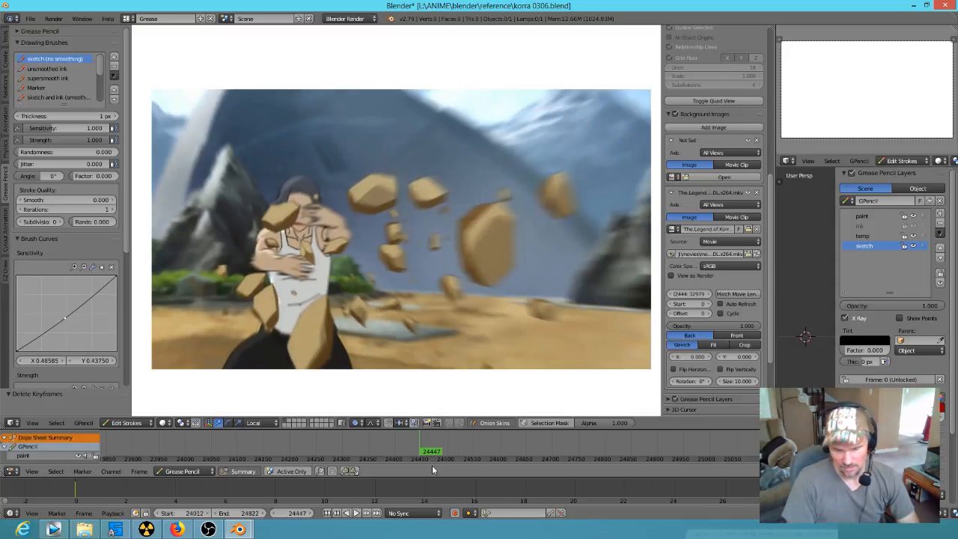
key(Right)
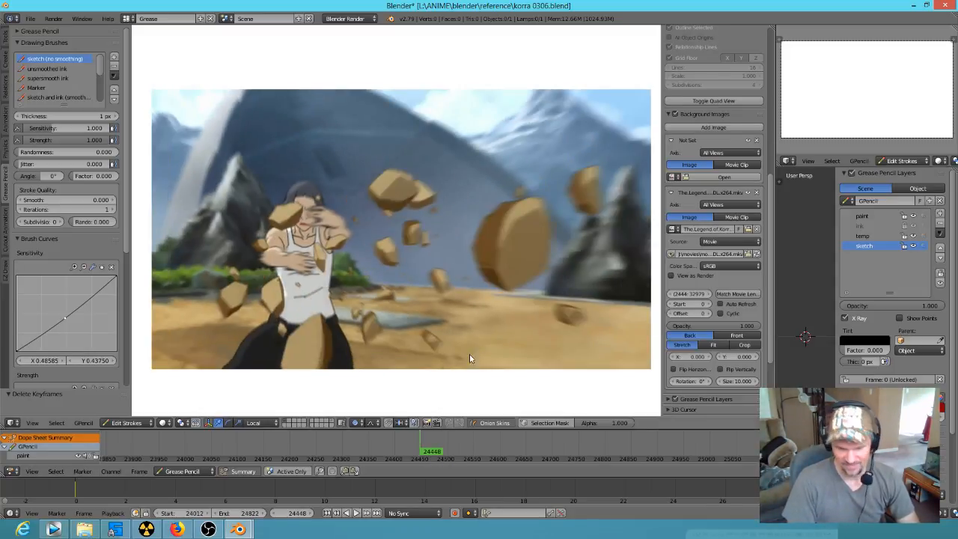
key(Right)
key(Right)
key(Right)
key(Right)
key(Right)
key(Right)
key(Right)
key(Right)
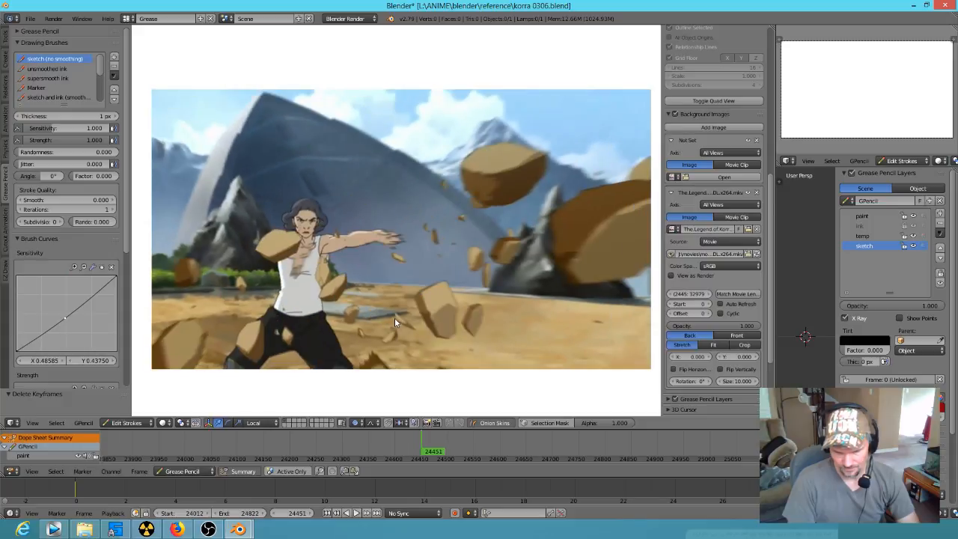
key(Right)
key(Right)
key(Right)
key(Right)
key(Right)
key(Right)
key(Right)
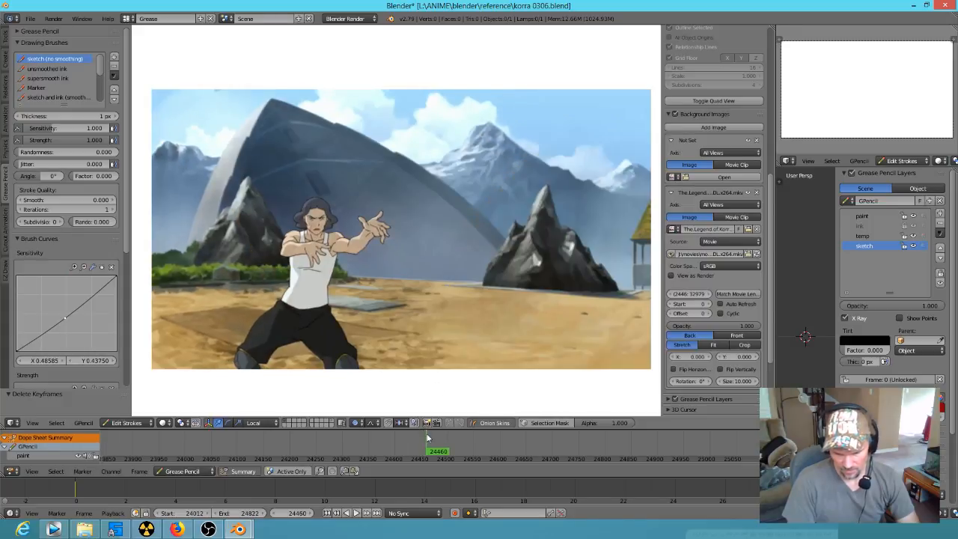
Step: Continue to frame 24467, flip back across the shot change, and advance to frame 24472 to study the gray-haired woman's reaction
key(Right)
key(Right)
key(Right)
key(Right)
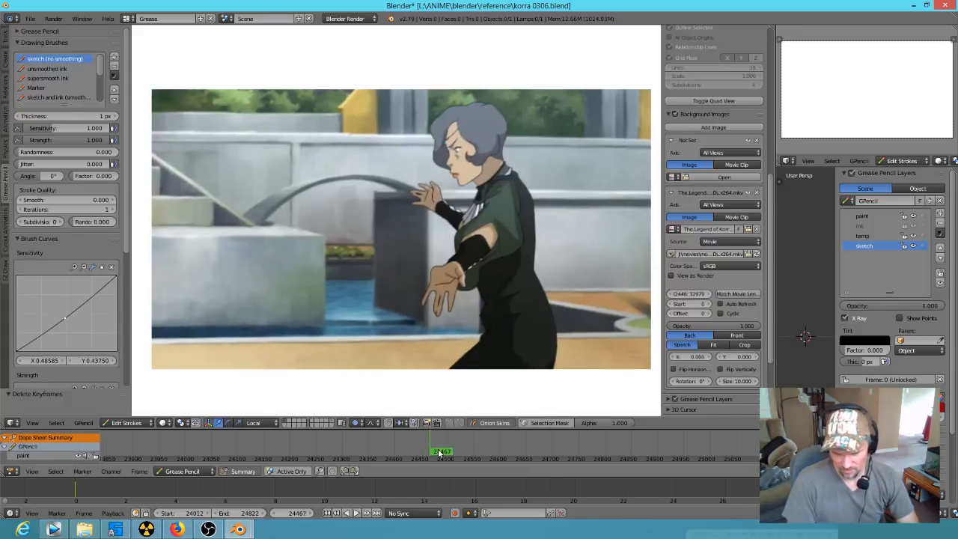
key(Left)
key(Left)
key(Left)
key(Right)
key(Right)
key(Right)
key(Right)
key(Right)
key(Right)
key(Right)
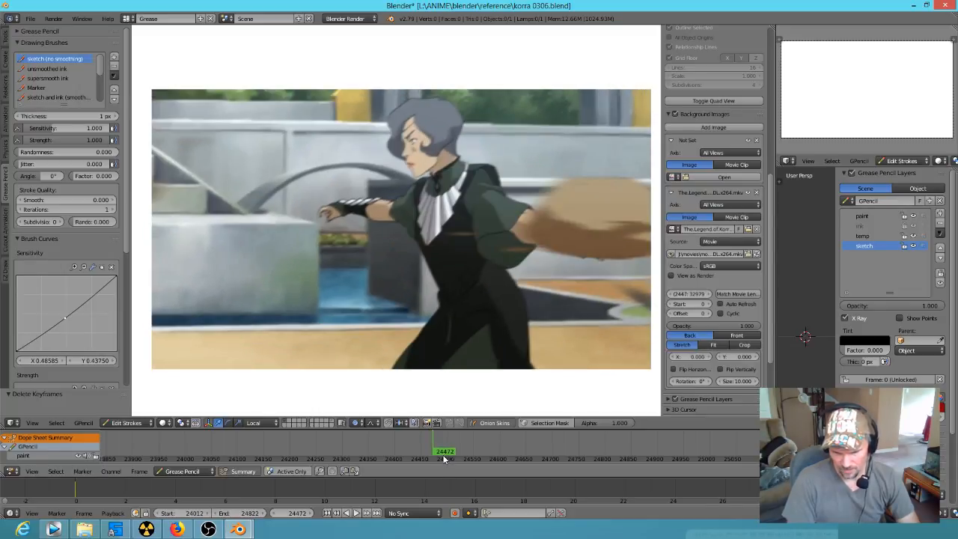
Step: Switch to the ninja ink project and hide the temp layer that holds the red rough sketch
mouse_move(238, 527)
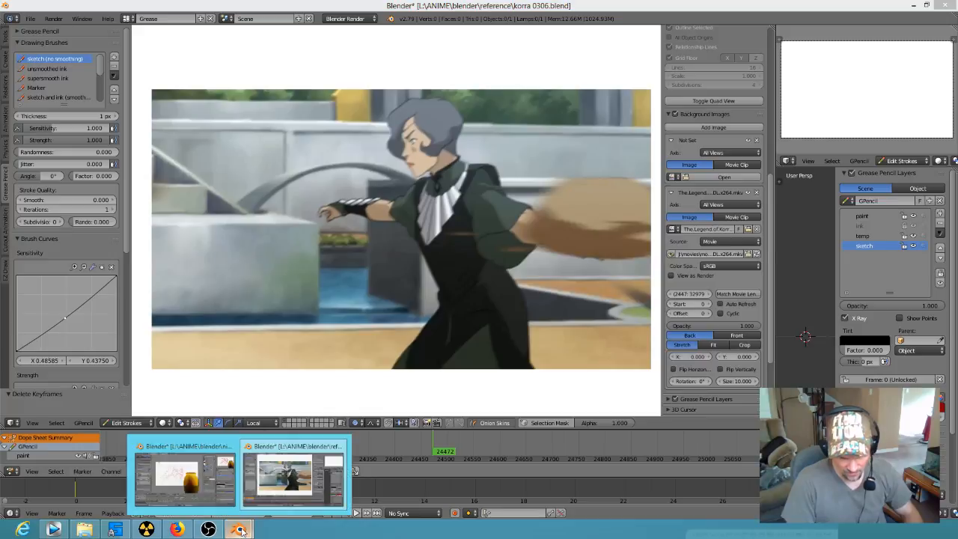
click(184, 475)
scroll(414, 261, down, 2)
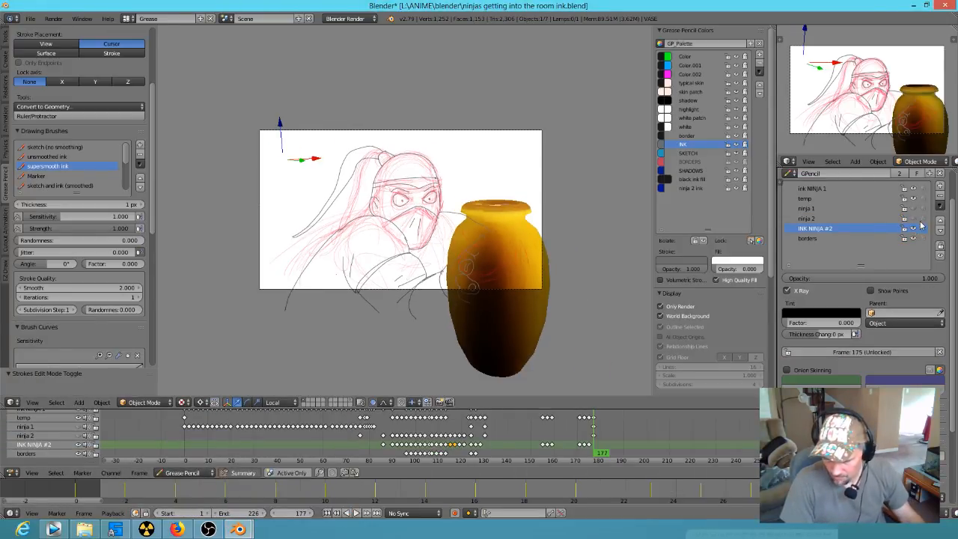
click(915, 200)
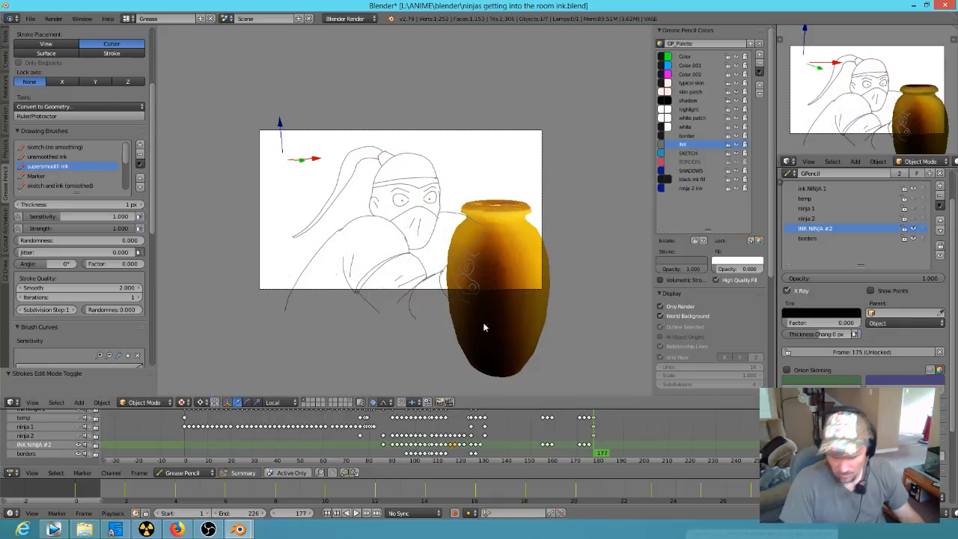
Step: Rewind the ninja animation to frame 0, play the inked drawings in an enlarged camera frame, and stop playback
drag(594, 455, 189, 454)
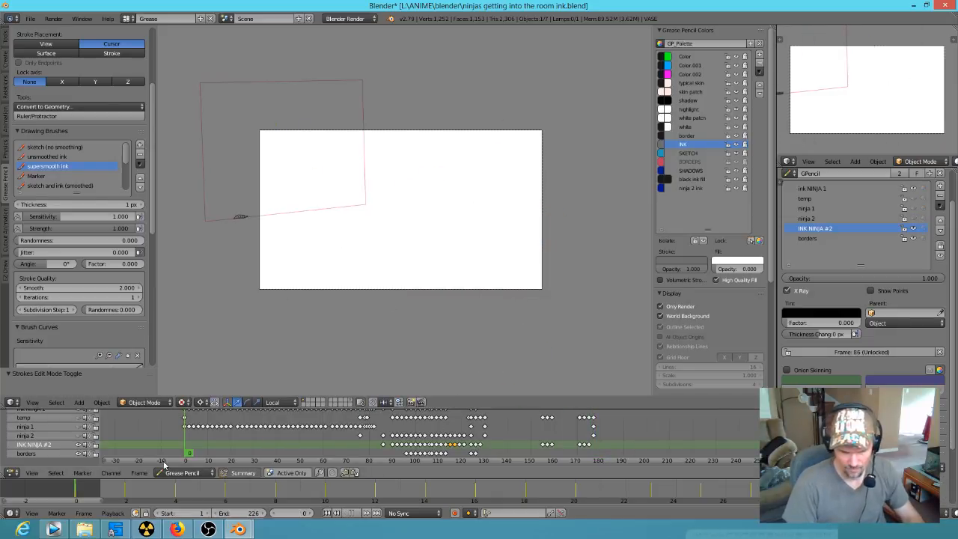
scroll(401, 216, up, 3)
scroll(434, 223, down, 1)
shift+middle_drag(434, 222, 476, 240)
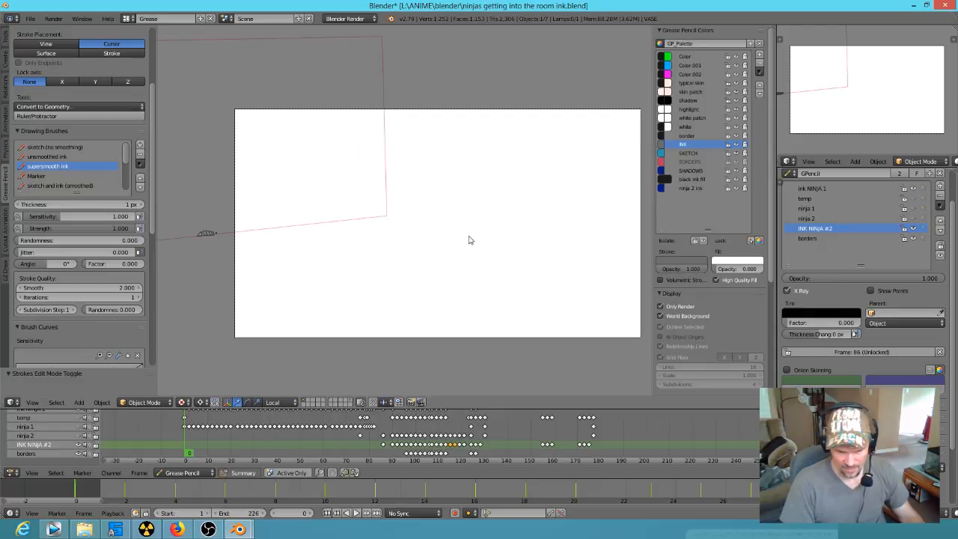
scroll(469, 240, up, 2)
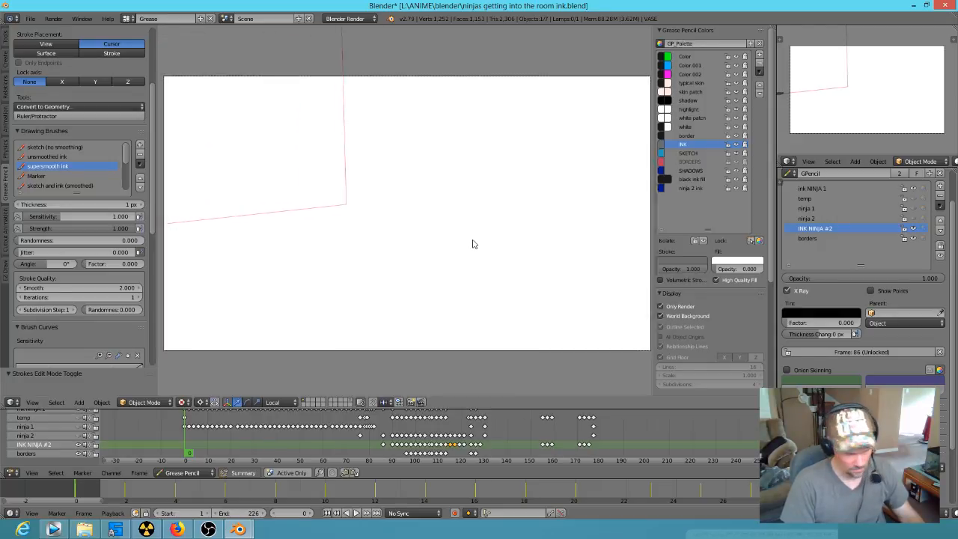
key(alt+a)
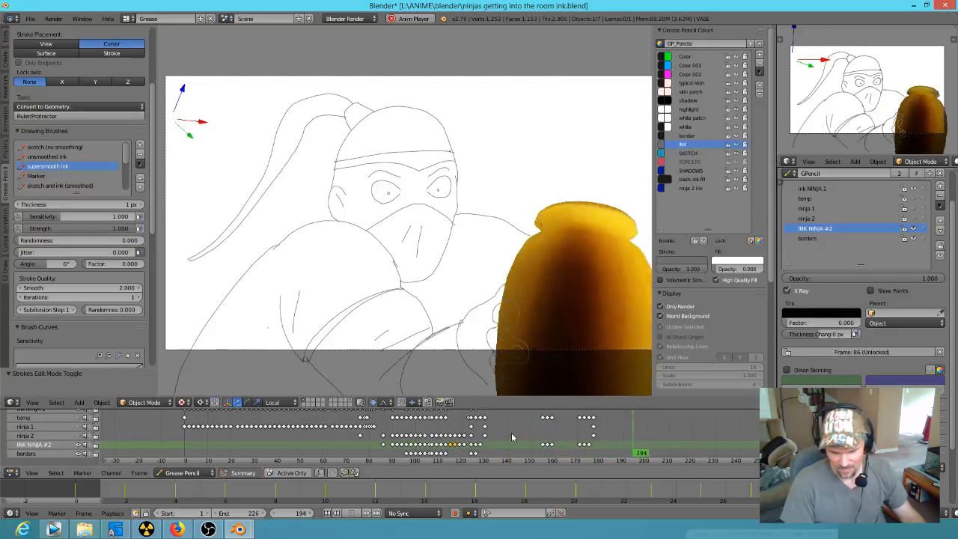
key(alt+a)
Step: Go to frame 120 and examine the two inked ninjas inside and outside the camera view, especially the spiky-haired head
click(539, 436)
mouse_move(539, 436)
mouse_down()
mouse_move(548, 442)
mouse_move(485, 440)
mouse_move(468, 417)
mouse_move(456, 463)
mouse_move(432, 452)
mouse_move(462, 459)
mouse_up()
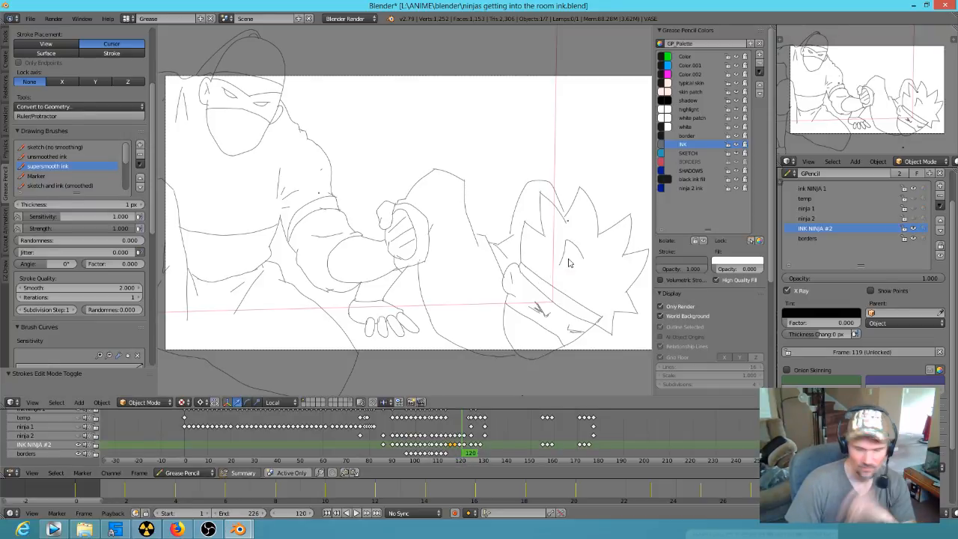
mouse_move(592, 298)
shift+middle_down()
mouse_move(555, 272)
mouse_move(574, 288)
mouse_move(604, 289)
shift+middle_up()
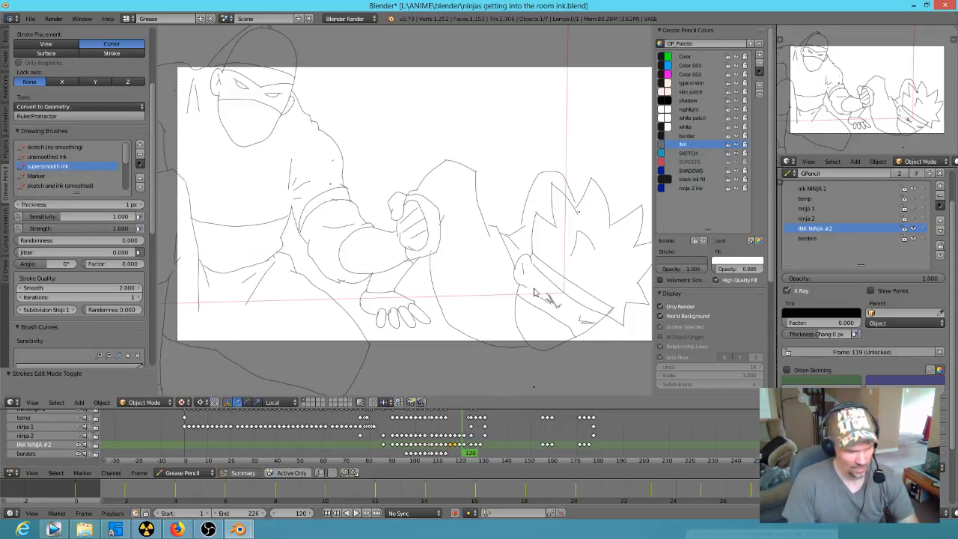
key(KP_0)
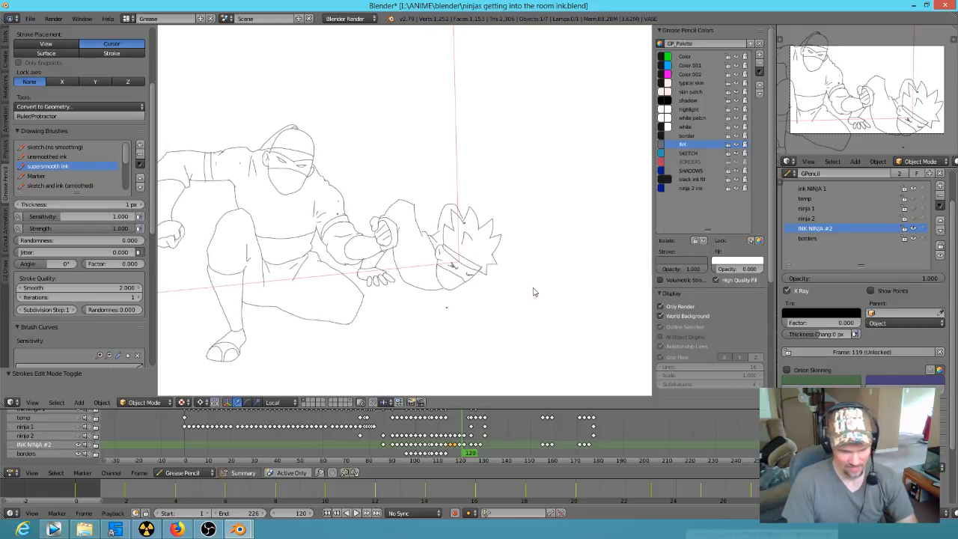
key(KP_0)
scroll(571, 298, up, 5)
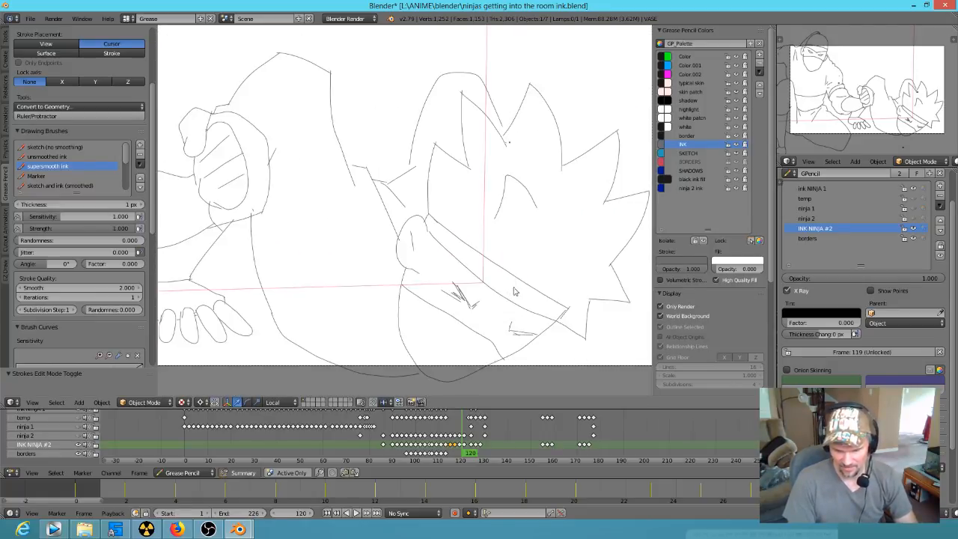
scroll(517, 292, down, 1)
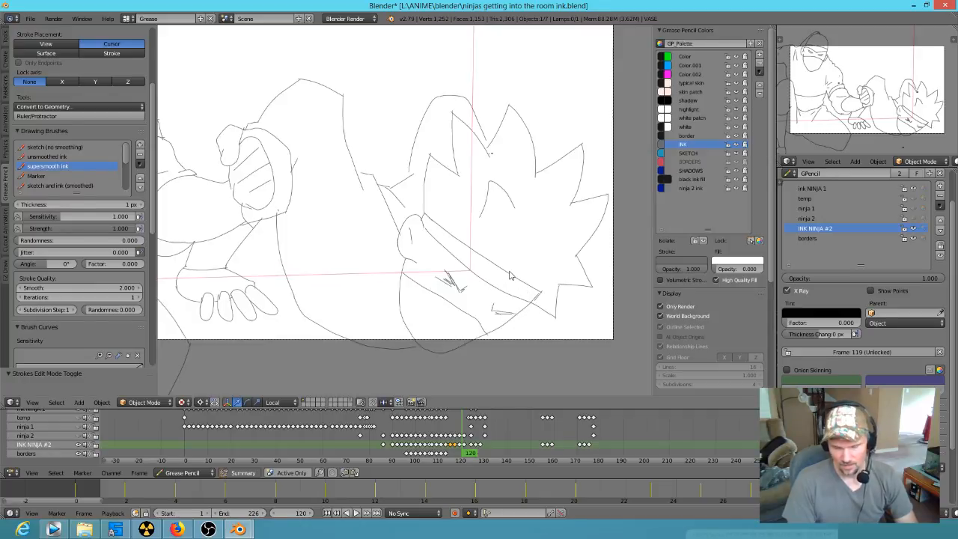
scroll(509, 275, down, 1)
Step: Scrub back to frame 73 with the lying ninja, and forward to frame 113 with the arm-grabbing pose
mouse_move(475, 454)
mouse_down()
mouse_move(460, 457)
mouse_move(470, 455)
mouse_up()
scroll(458, 277, down, 5)
scroll(465, 285, up, 1)
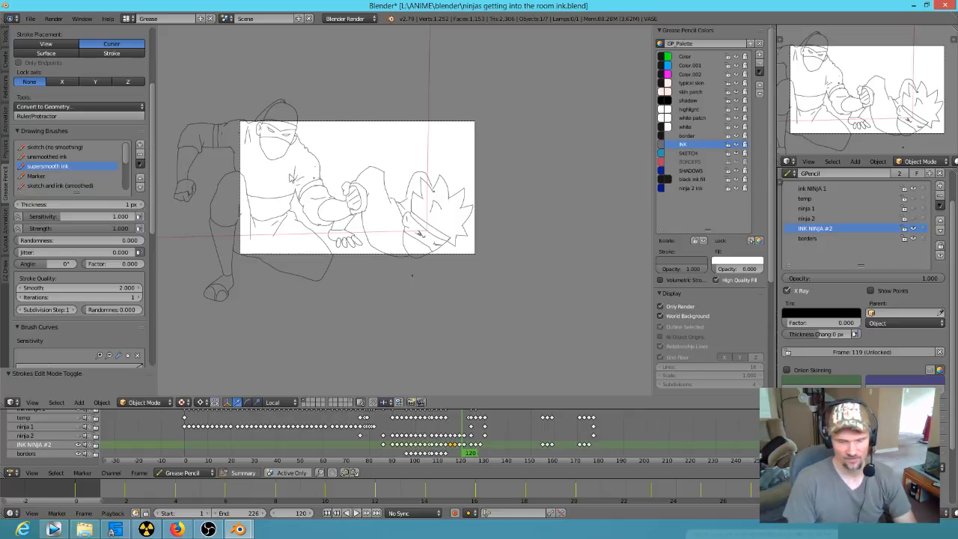
drag(467, 454, 353, 457)
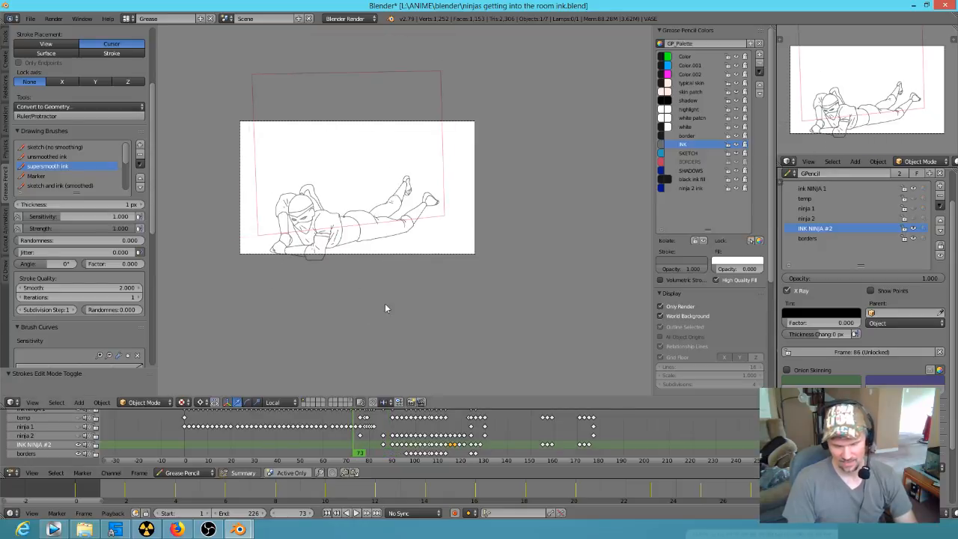
key(Home)
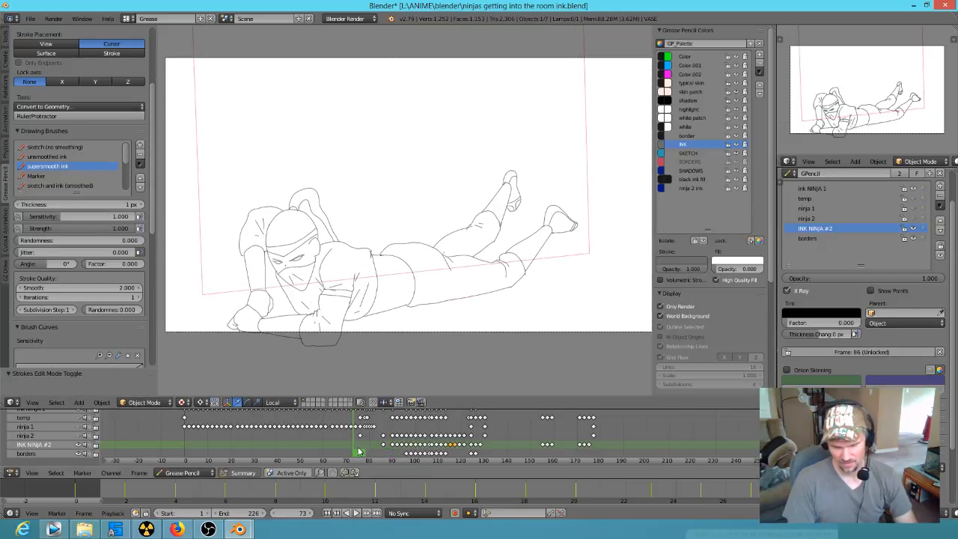
mouse_move(358, 452)
mouse_down()
mouse_move(468, 457)
mouse_move(289, 453)
mouse_move(338, 425)
mouse_move(391, 449)
mouse_move(464, 455)
mouse_move(407, 454)
mouse_move(449, 454)
mouse_move(446, 440)
mouse_up()
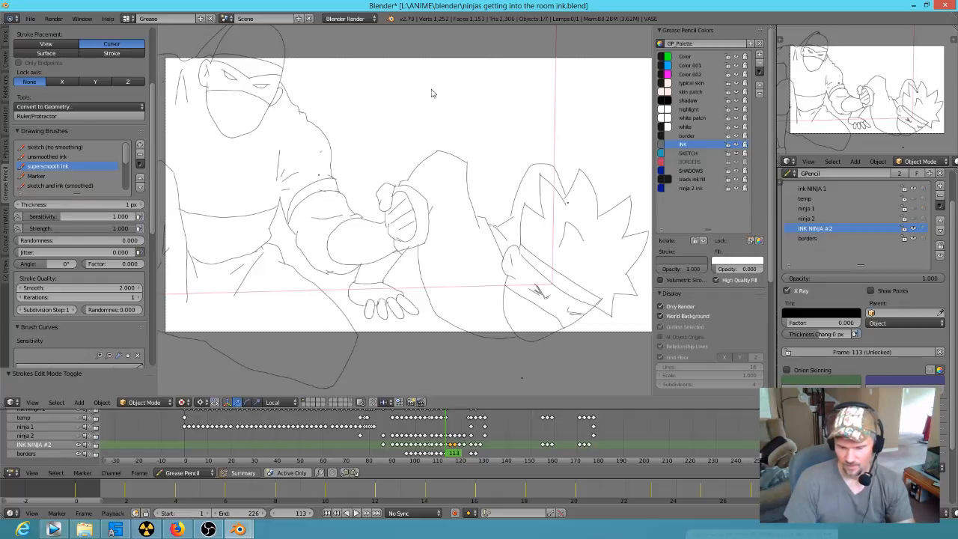
Step: Flip between frames 112 and 114 to compare the inked lines of the arm-grabbing pose
mouse_move(452, 451)
mouse_down()
mouse_move(493, 462)
mouse_move(426, 453)
mouse_move(447, 453)
mouse_up()
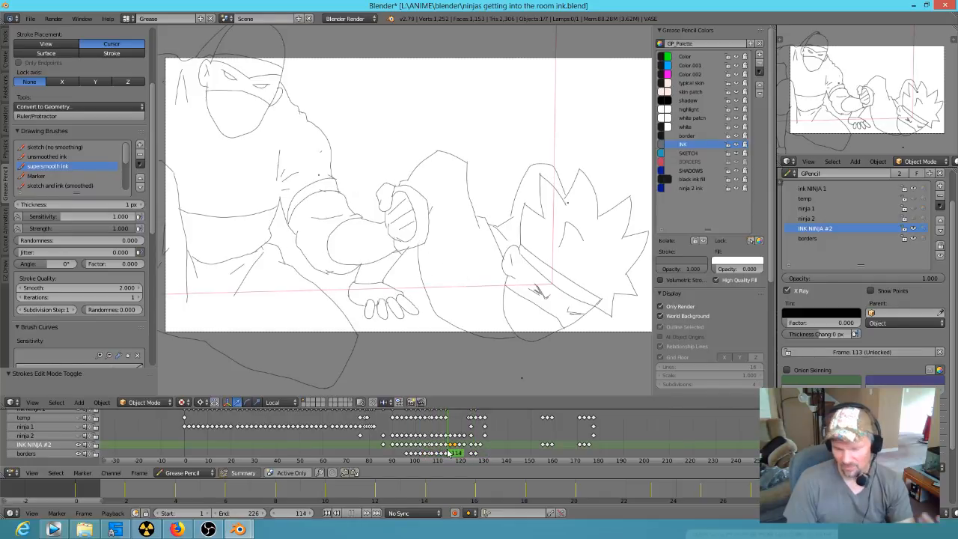
mouse_move(452, 452)
mouse_down()
mouse_move(427, 452)
mouse_move(448, 453)
mouse_up()
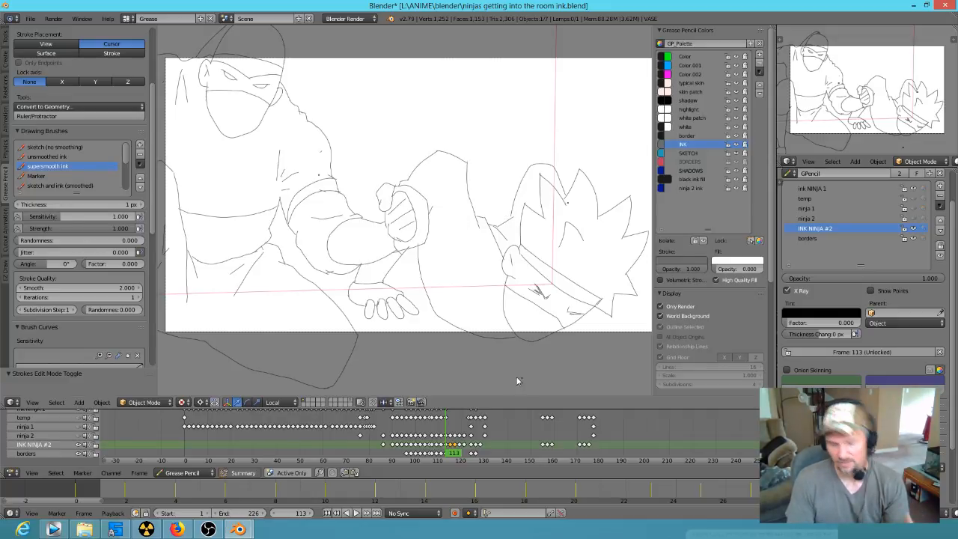
drag(447, 433, 444, 429)
Step: Switch to the Korra reference file, play it from frame 24472, and scrub on to the wide courtyard shot at frame 24752
click(238, 529)
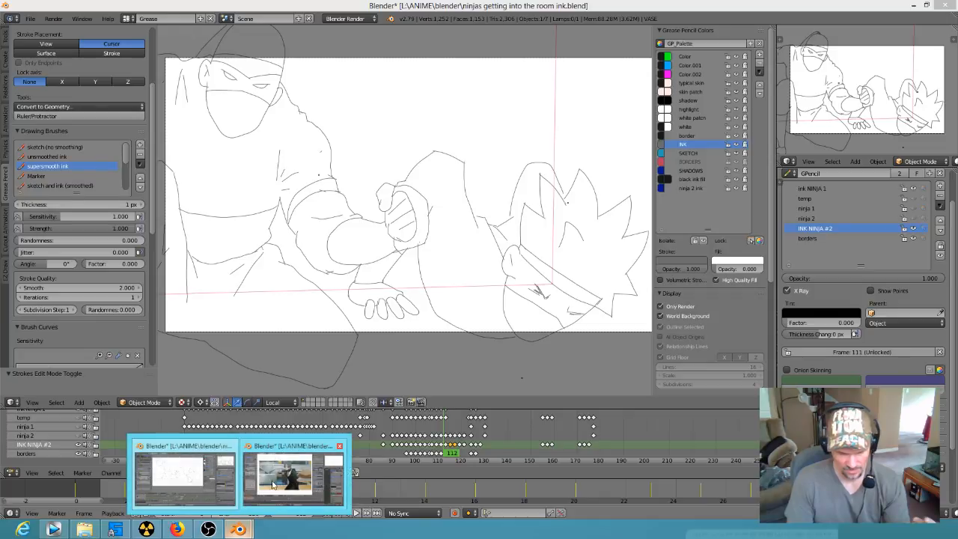
click(281, 483)
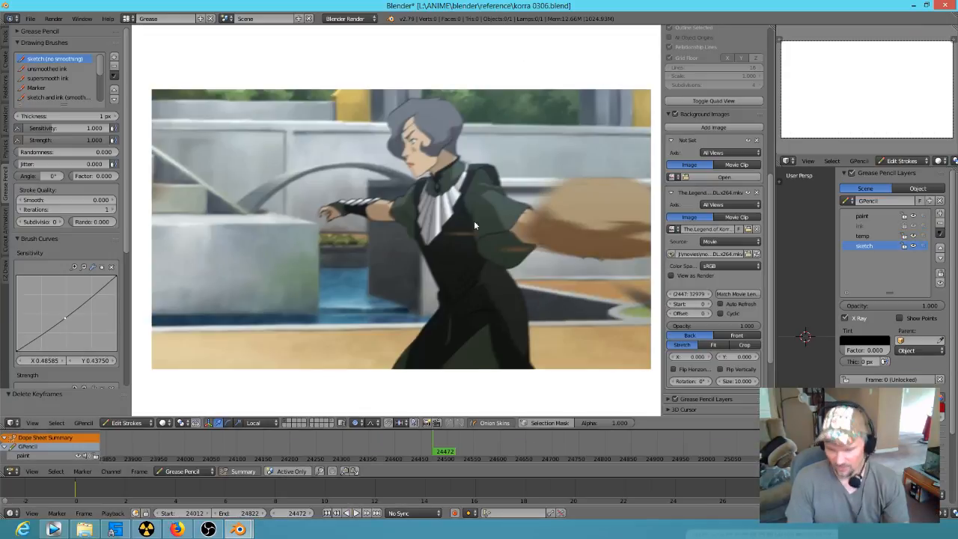
key(alt+a)
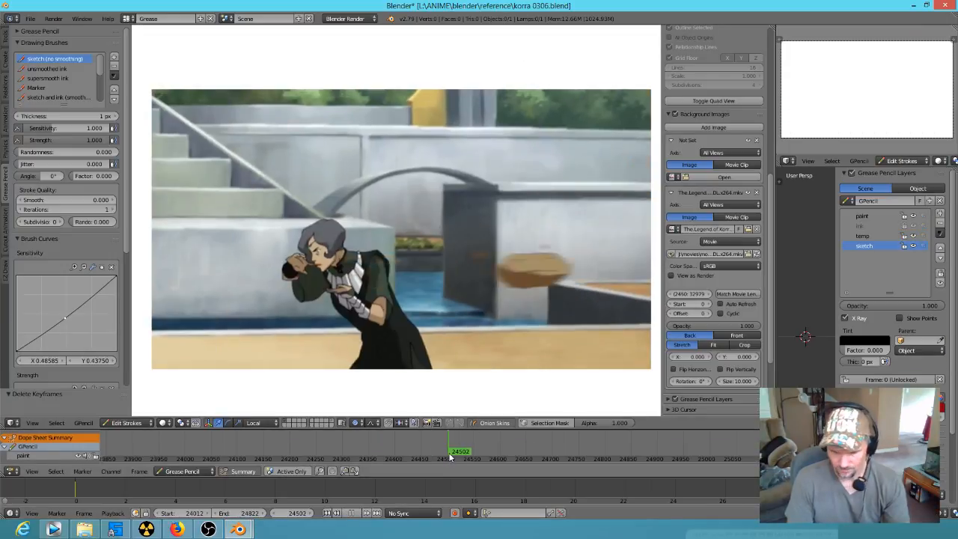
mouse_move(465, 459)
mouse_down()
mouse_move(495, 466)
mouse_move(516, 440)
mouse_move(591, 448)
mouse_move(578, 448)
mouse_up()
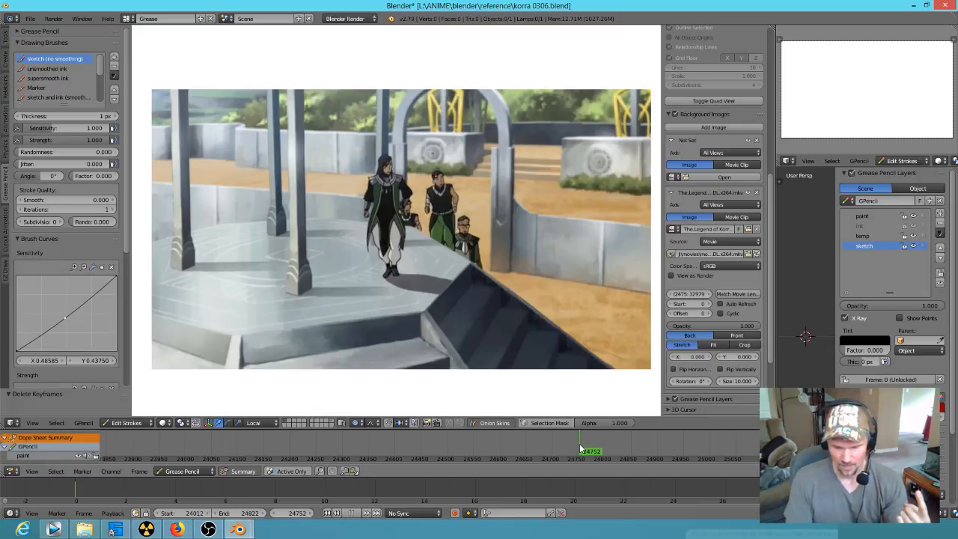
Step: Return to the ninja ink project and scrub through the vase shots to frame 156, then back to frame 151
mouse_move(239, 530)
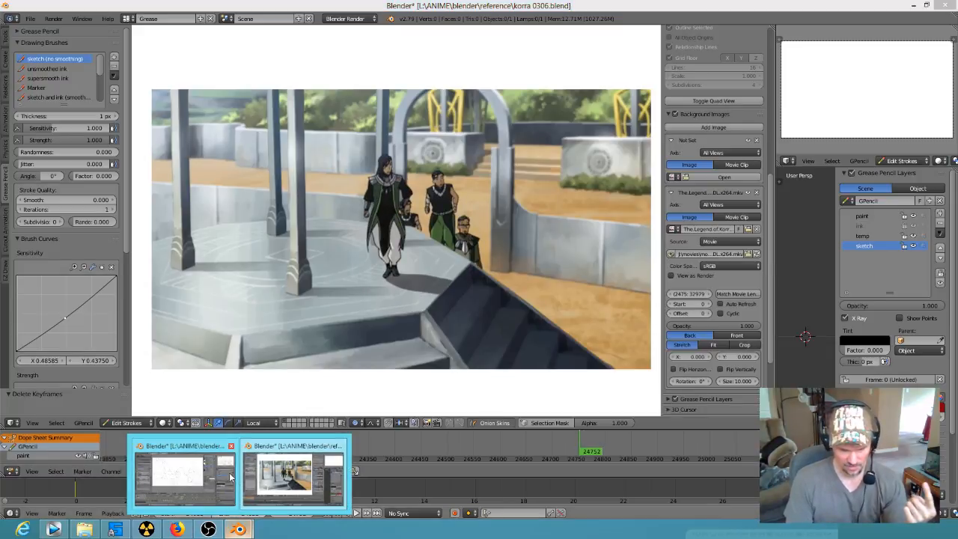
click(182, 475)
scroll(442, 323, down, 4)
scroll(443, 318, up, 3)
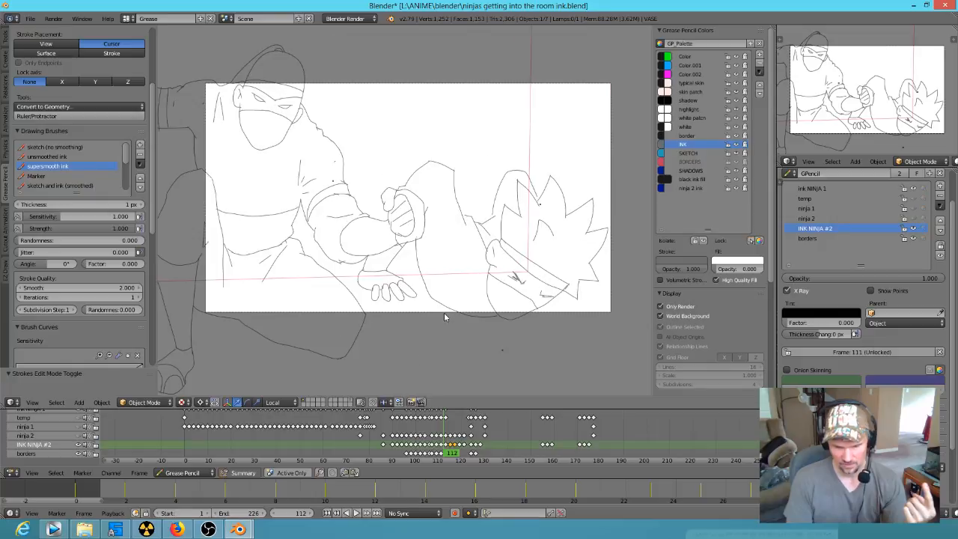
click(517, 447)
mouse_move(513, 440)
mouse_down()
mouse_move(535, 449)
mouse_move(507, 449)
mouse_move(546, 450)
mouse_move(547, 463)
mouse_up()
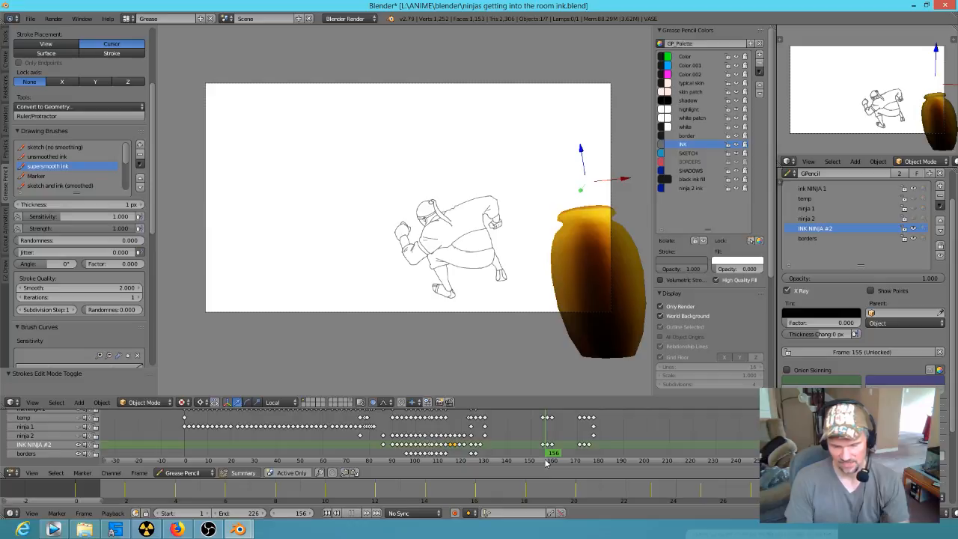
mouse_move(547, 463)
mouse_down()
mouse_move(557, 466)
mouse_move(536, 462)
mouse_up()
drag(531, 423, 531, 422)
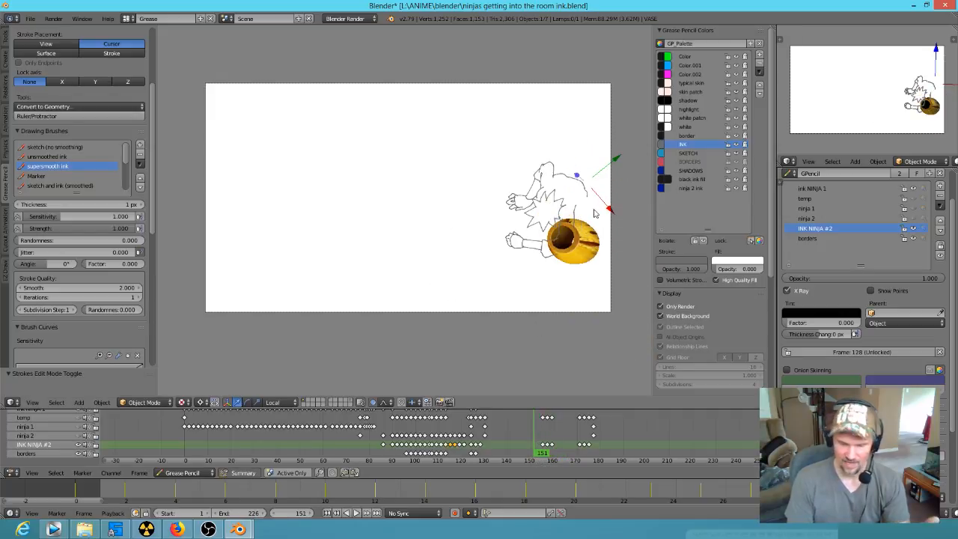
Step: Inspect the inked lines around the spiky-haired ninja's hand and hair at frame 151 for loose ends and gaps
scroll(596, 215, up, 4)
shift+middle_drag(596, 225, 340, 222)
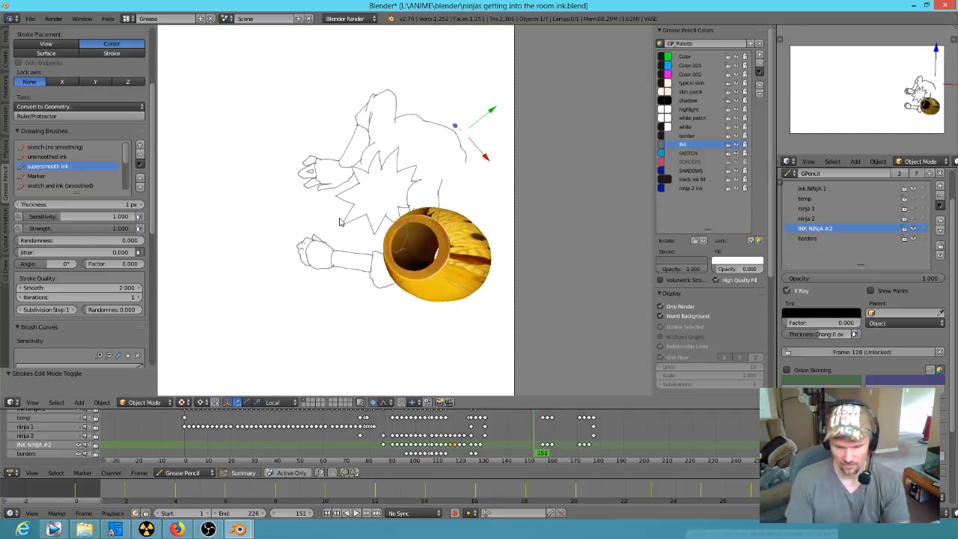
scroll(421, 238, up, 4)
mouse_move(426, 240)
shift+middle_down()
mouse_move(524, 300)
mouse_move(580, 310)
shift+middle_up()
scroll(565, 291, down, 2)
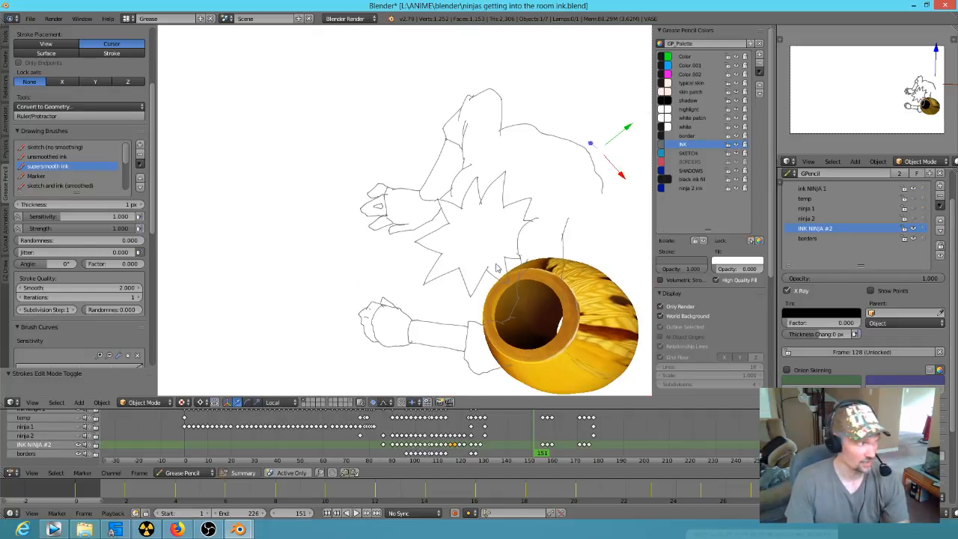
scroll(509, 256, up, 4)
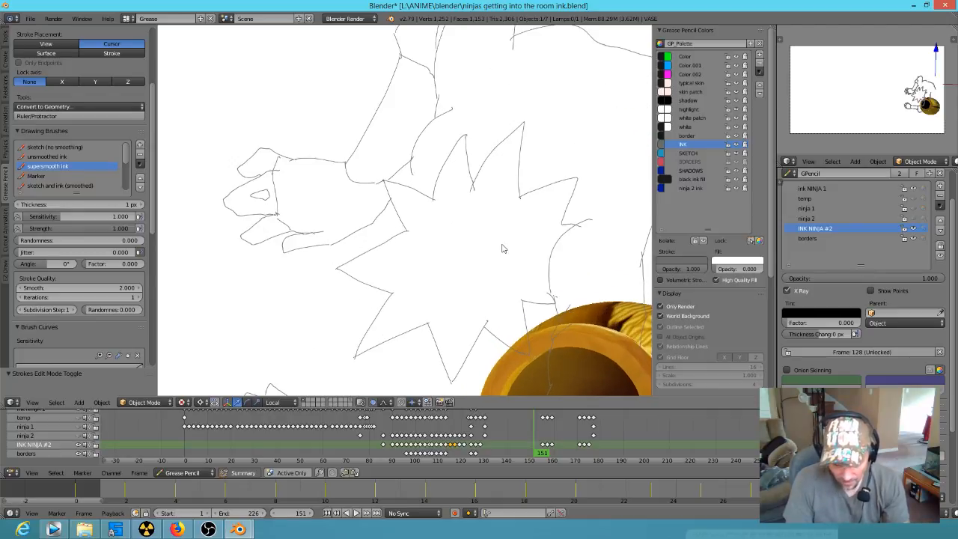
scroll(503, 249, up, 2)
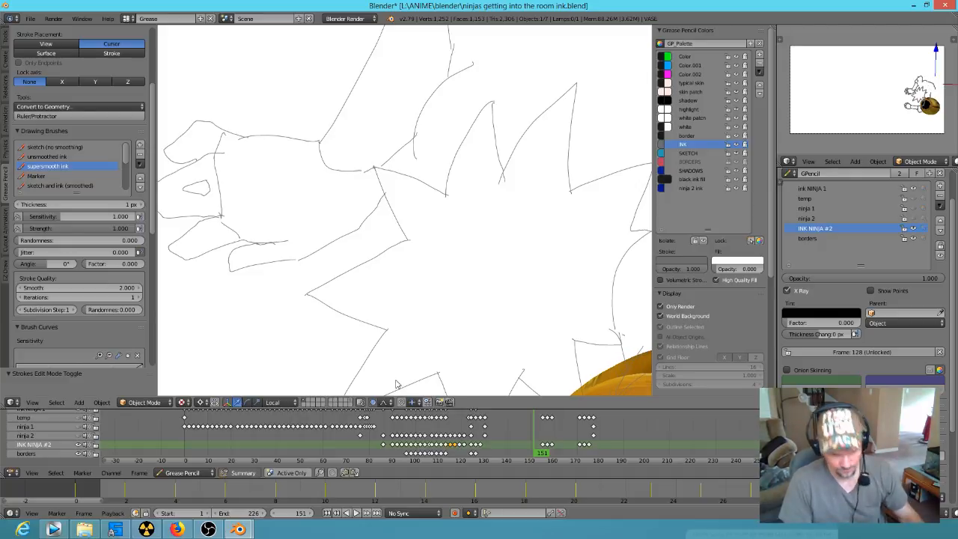
Step: In stroke editing, select the two facing end points between the curved wrist line and the hair, and scale them together to close the gap
key(Tab)
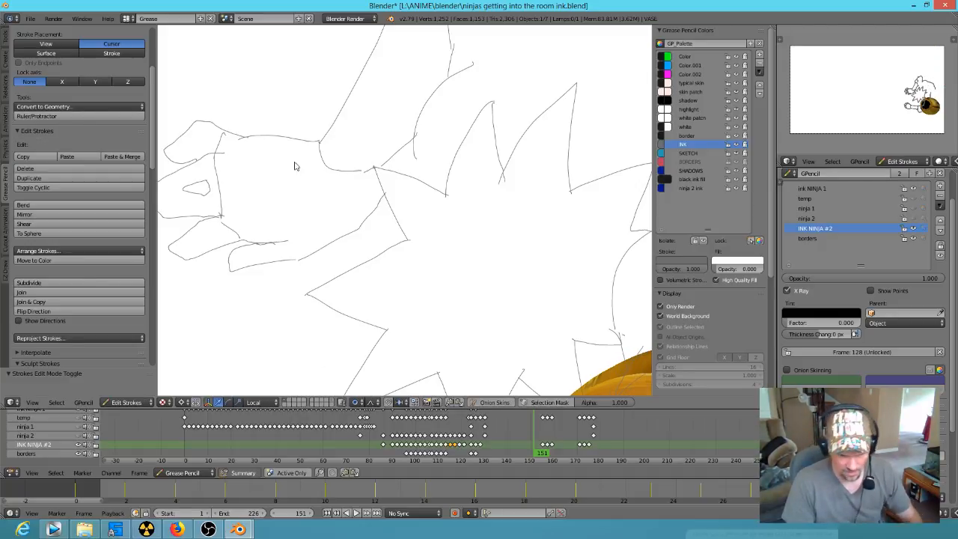
right_click(363, 174)
shift+right_click(367, 174)
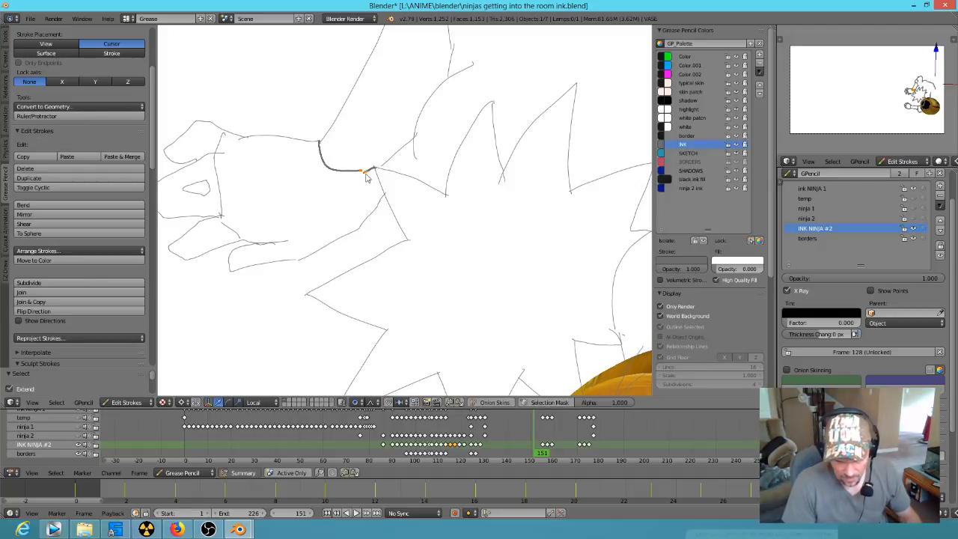
key(s)
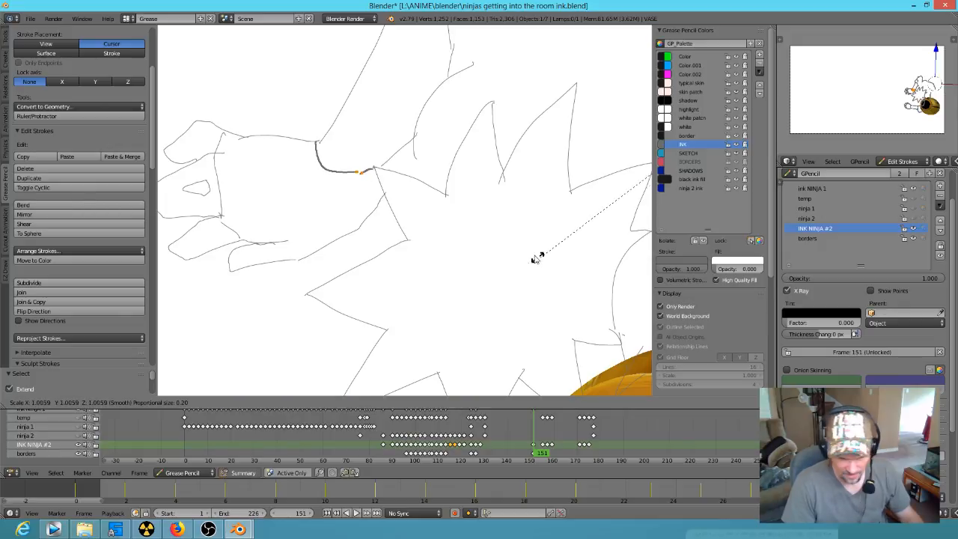
right_click(532, 253)
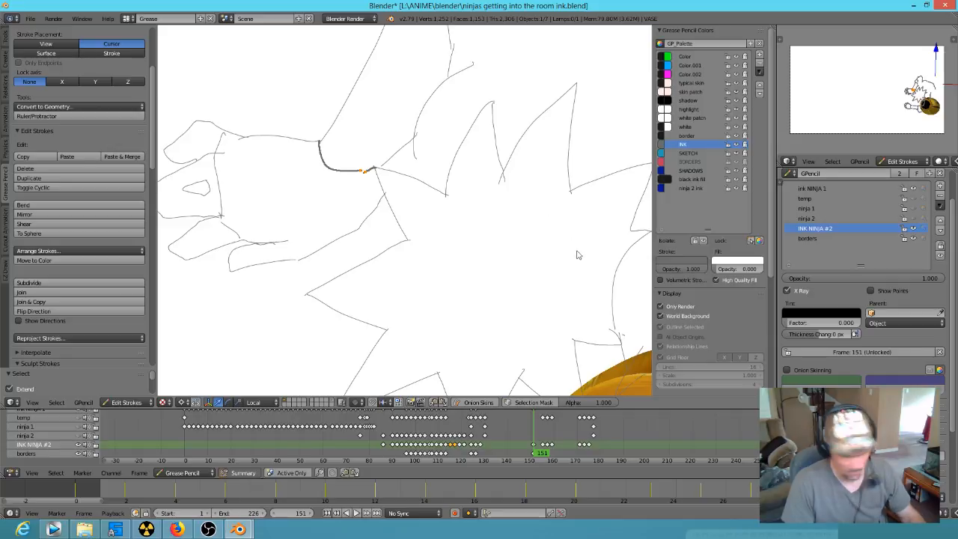
scroll(470, 206, up, 2)
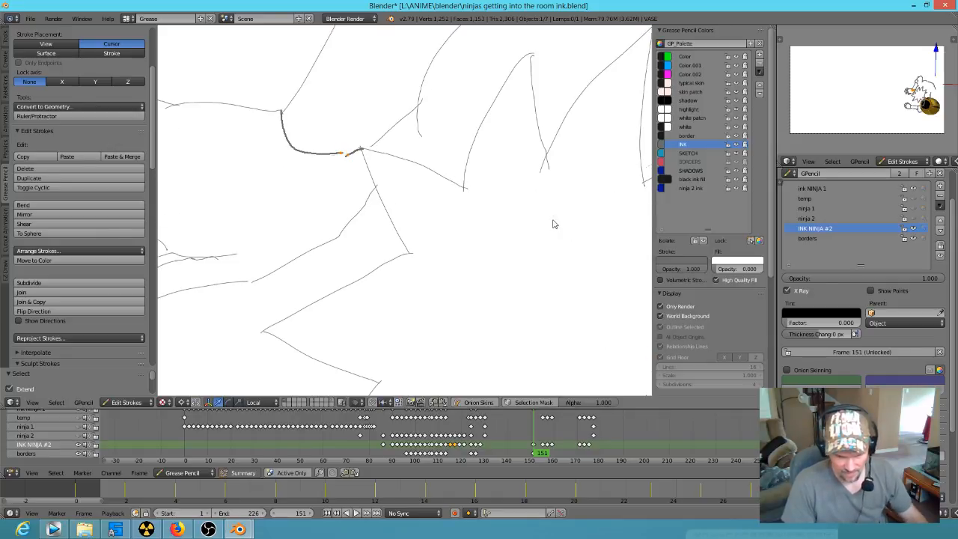
key(ctrl+space)
key(s)
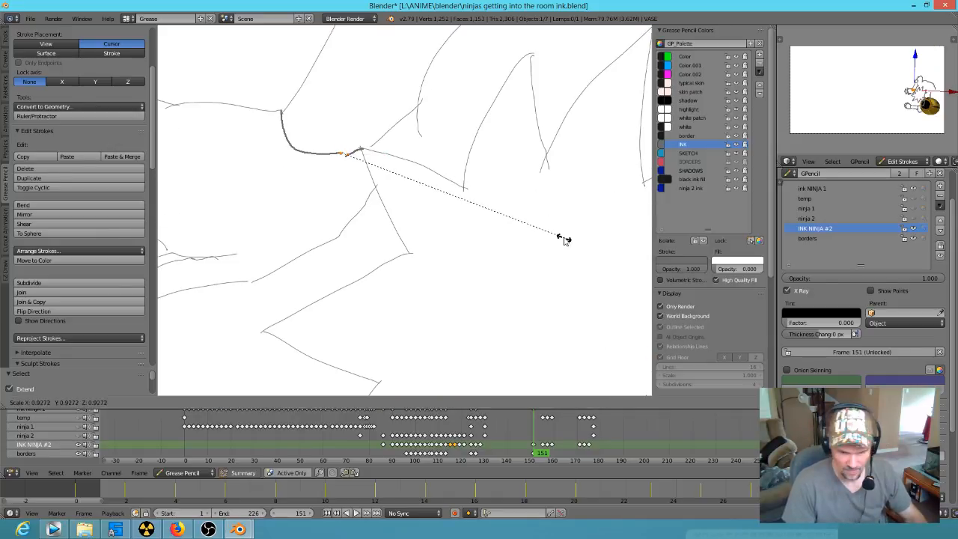
click(352, 157)
scroll(482, 179, down, 2)
scroll(485, 203, up, 4)
scroll(482, 192, up, 3)
shift+middle_drag(495, 117, 556, 279)
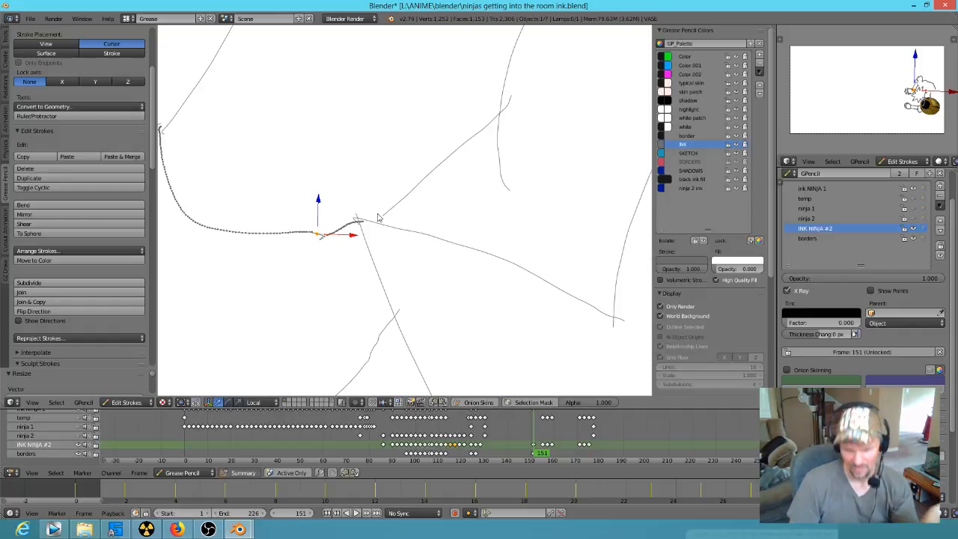
Step: Move the lower end point of the diagonal stroke above the wrist onto the hair line to close the gap
right_drag(384, 220, 378, 227)
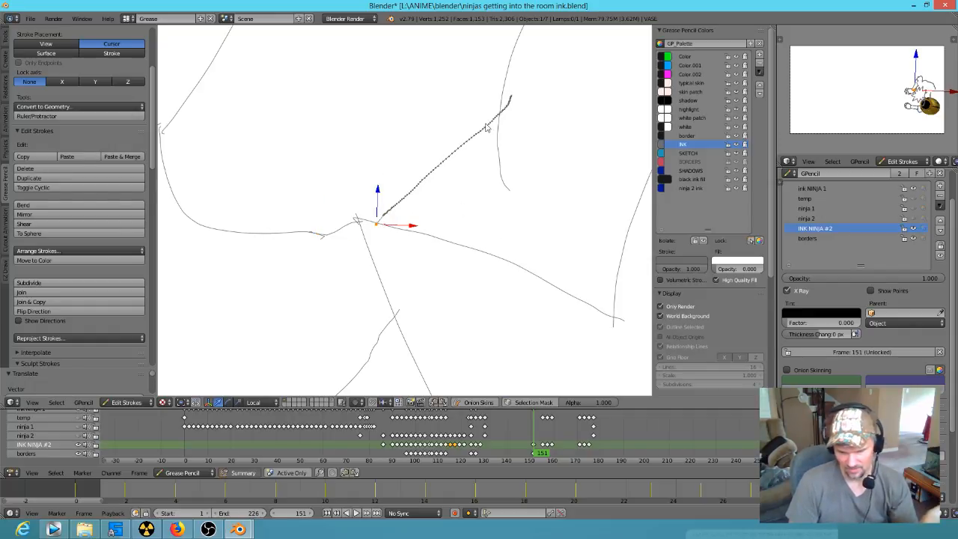
shift+middle_drag(545, 183, 481, 199)
scroll(563, 258, down, 1)
scroll(500, 260, down, 9)
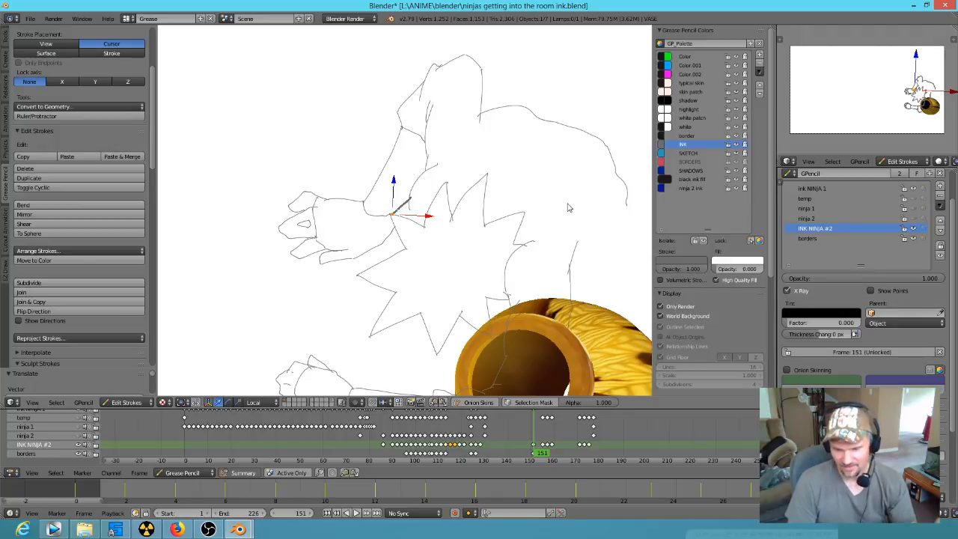
Step: Examine the ninja's inked arm, sleeve and spiky hair at frame 151 for remaining gaps and overshooting line ends
scroll(580, 201, down, 2)
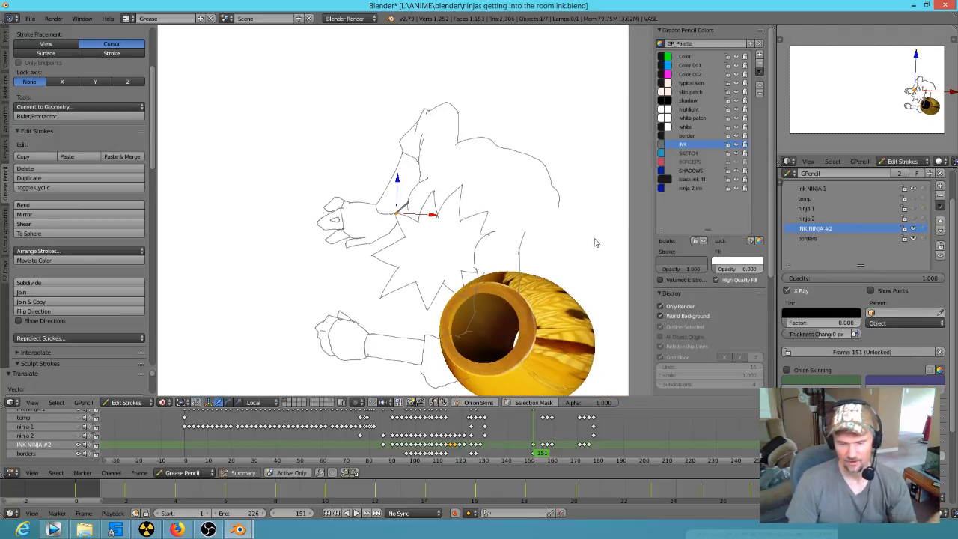
scroll(543, 210, up, 6)
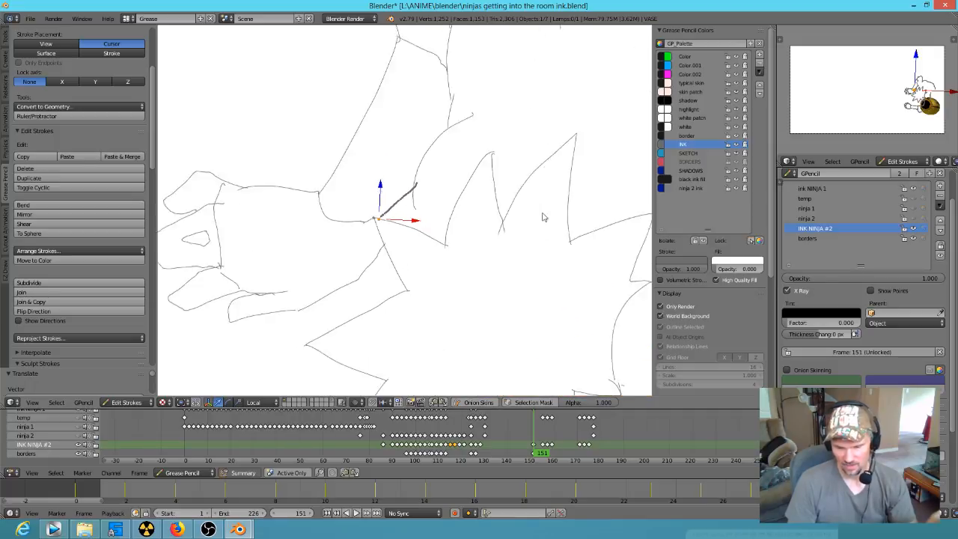
scroll(543, 211, up, 1)
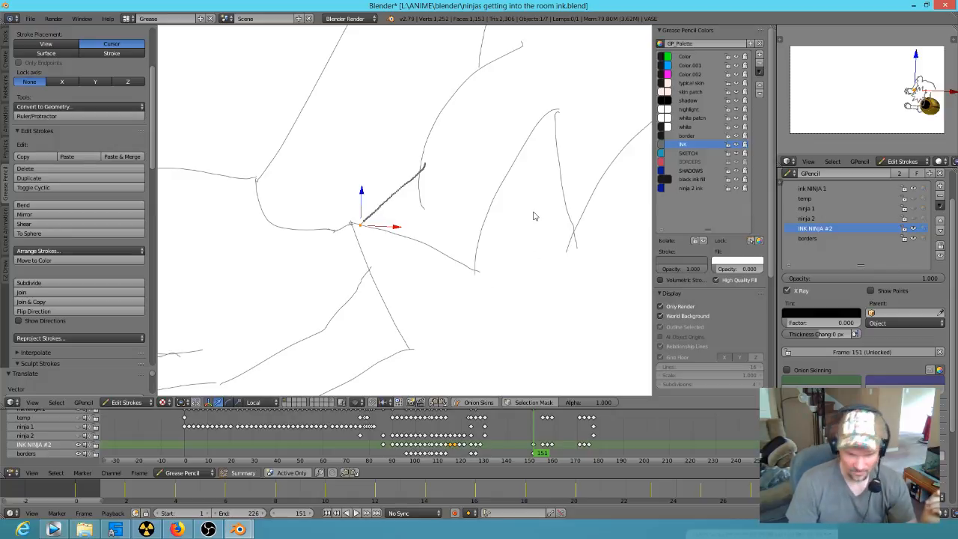
scroll(543, 214, down, 2)
scroll(557, 203, down, 1)
shift+middle_drag(560, 204, 506, 285)
scroll(558, 239, down, 2)
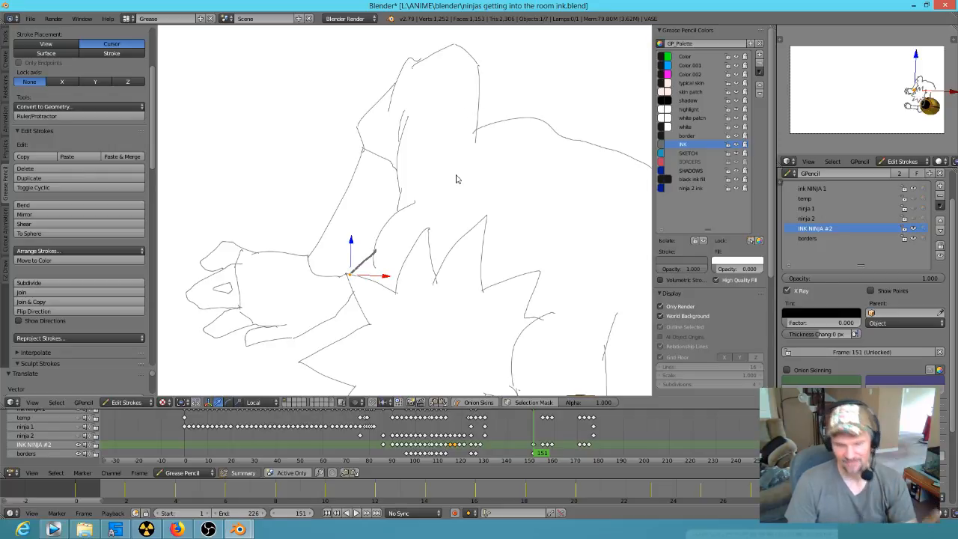
Step: Switch to the Korra reference file and examine the distant courtyard characters' linework at frame 24752, up close and at full-shot size
mouse_move(238, 529)
click(337, 445)
scroll(492, 223, up, 10)
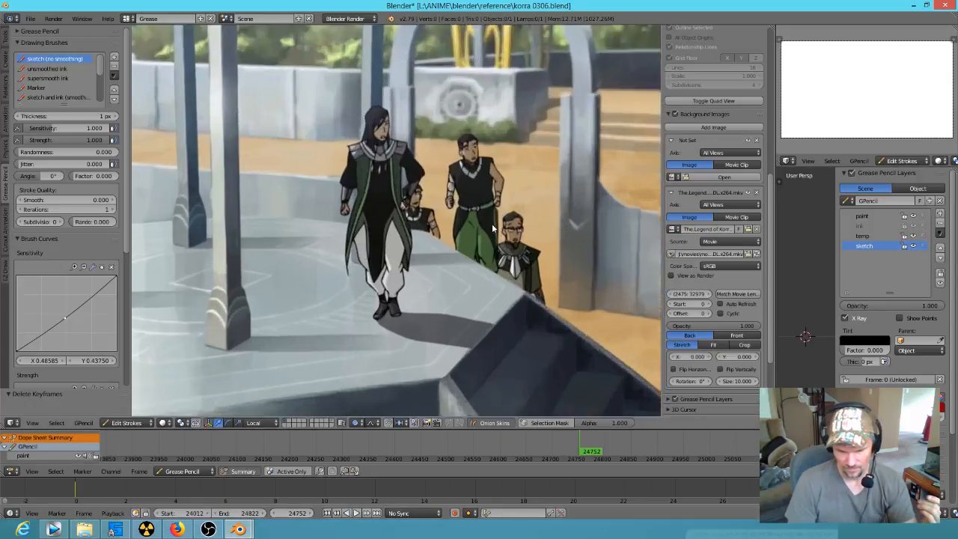
scroll(495, 225, down, 4)
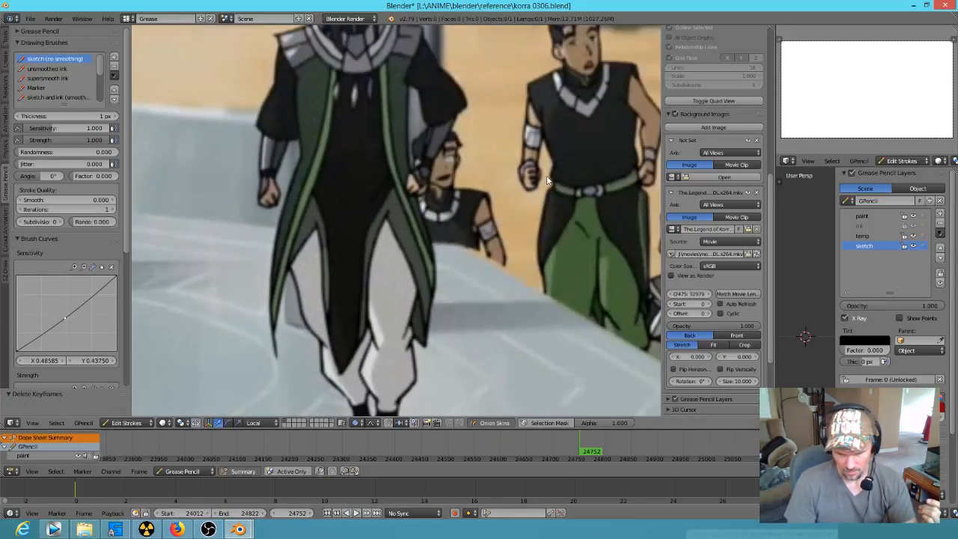
scroll(553, 194, down, 5)
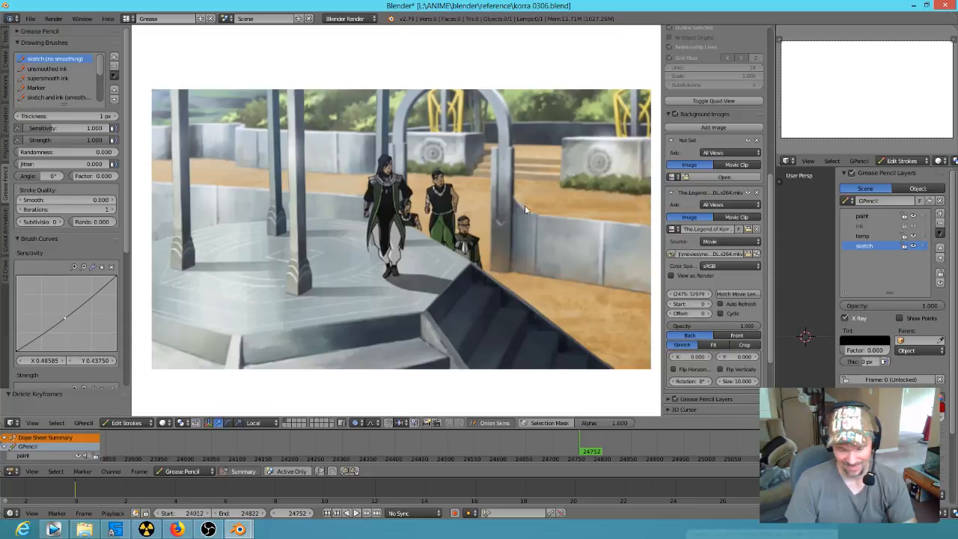
scroll(529, 209, up, 8)
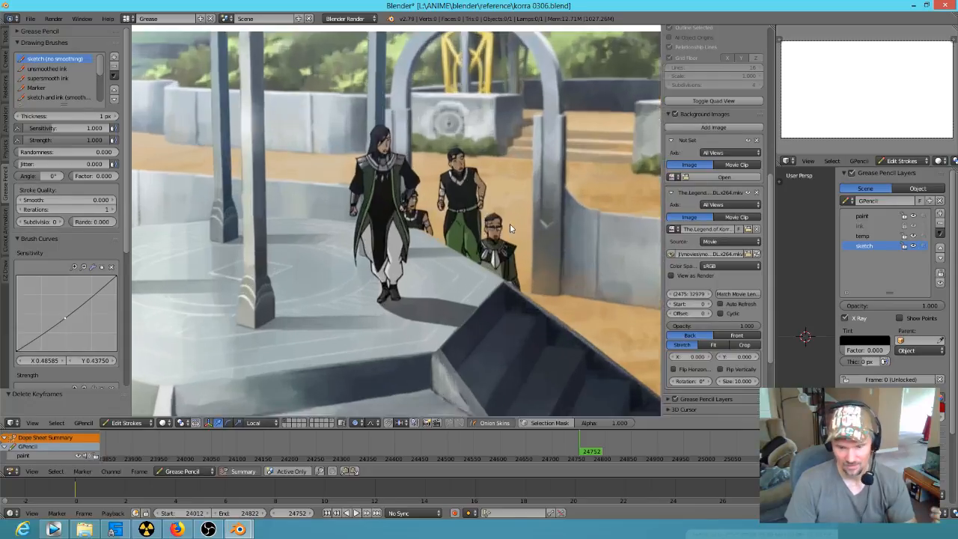
scroll(443, 280, down, 1)
scroll(443, 279, up, 4)
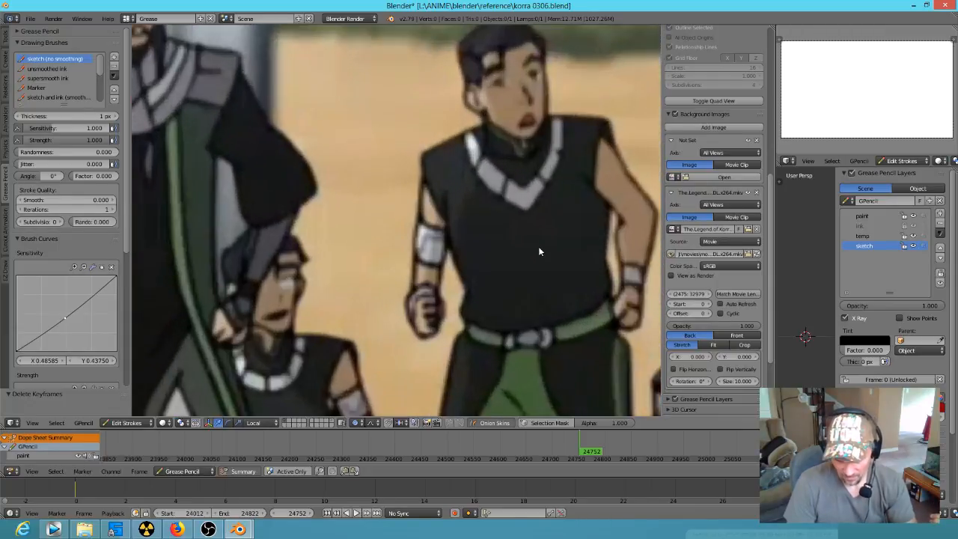
scroll(432, 264, down, 1)
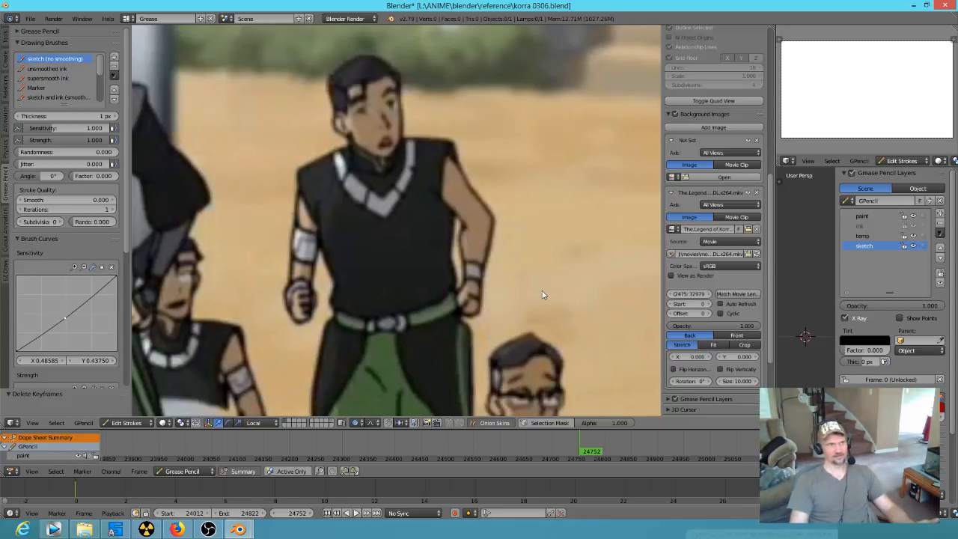
Step: Examine the simplified face and clothing details of the bearded man with glasses at frame 24752
shift+middle_drag(367, 266, 298, 199)
scroll(610, 188, down, 1)
scroll(540, 270, up, 1)
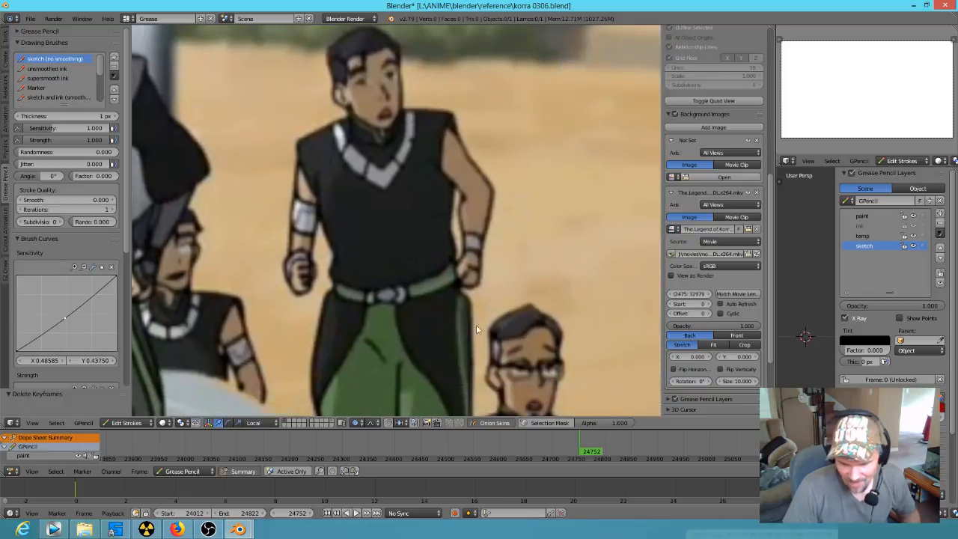
shift+middle_drag(476, 325, 405, 163)
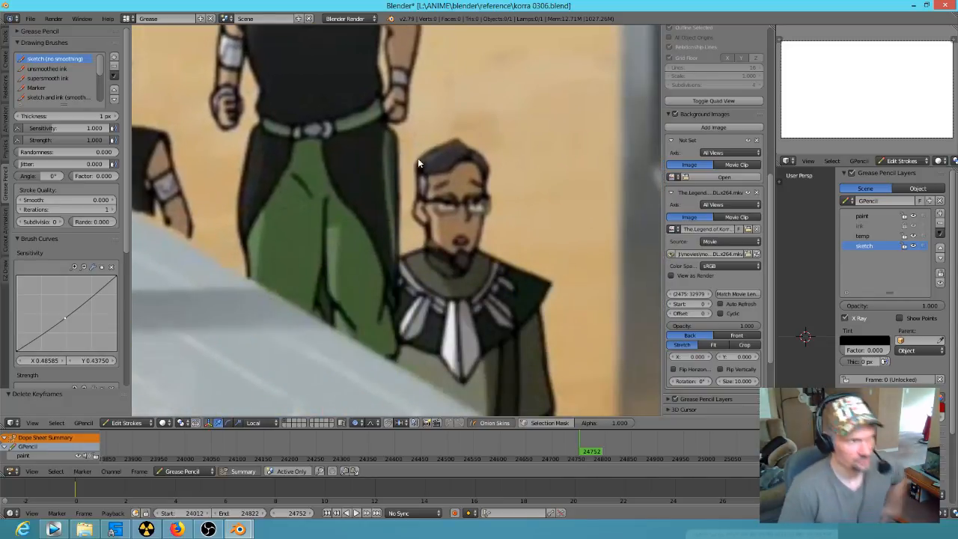
scroll(423, 231, down, 3)
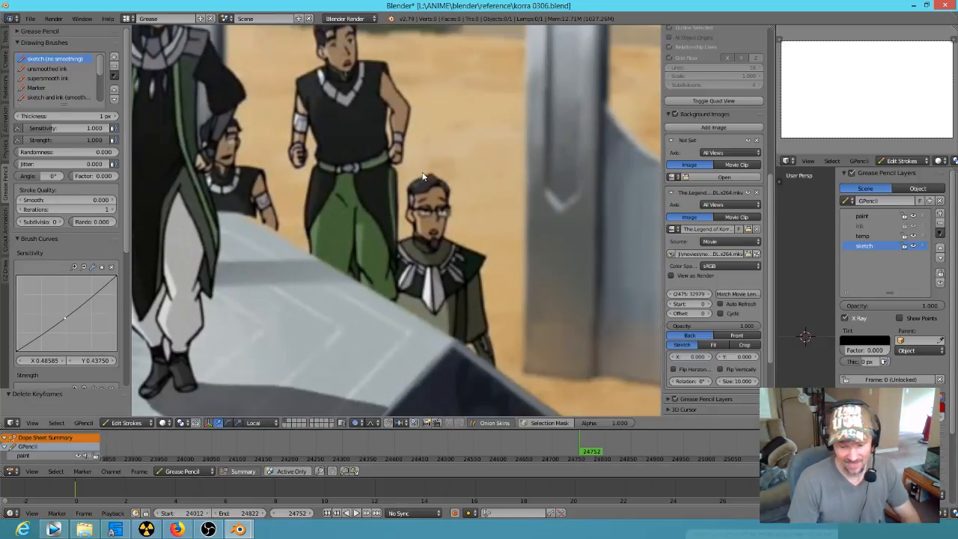
Step: Step the reference footage back to frame 24745 to study the characters' earlier walking poses
key(Left)
key(Left)
key(Left)
key(Left)
key(Left)
key(Left)
key(Left)
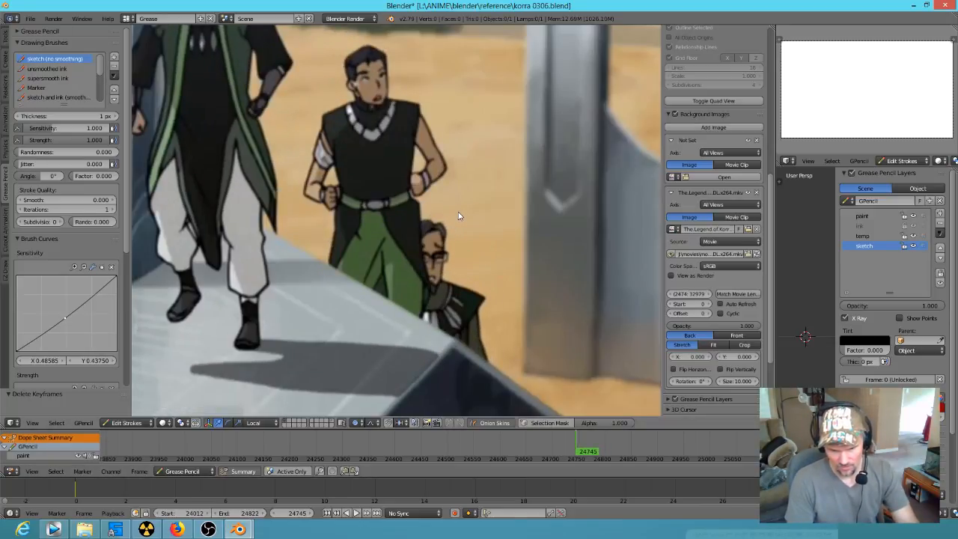
Step: Step forward through the courtyard walk to frame 24775, studying how the characters' poses and lines change
key(Right)
key(Right)
key(Right)
key(Right)
key(Right)
key(Right)
key(Right)
key(Right)
key(Right)
key(Right)
key(Right)
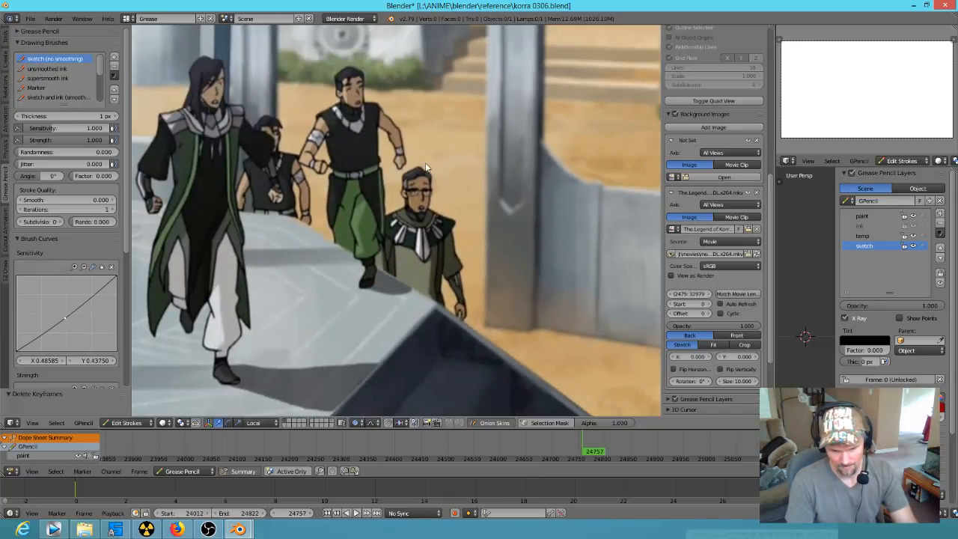
key(Right)
key(Right)
key(Right)
key(Right)
key(Right)
key(Right)
key(Right)
key(Right)
key(Right)
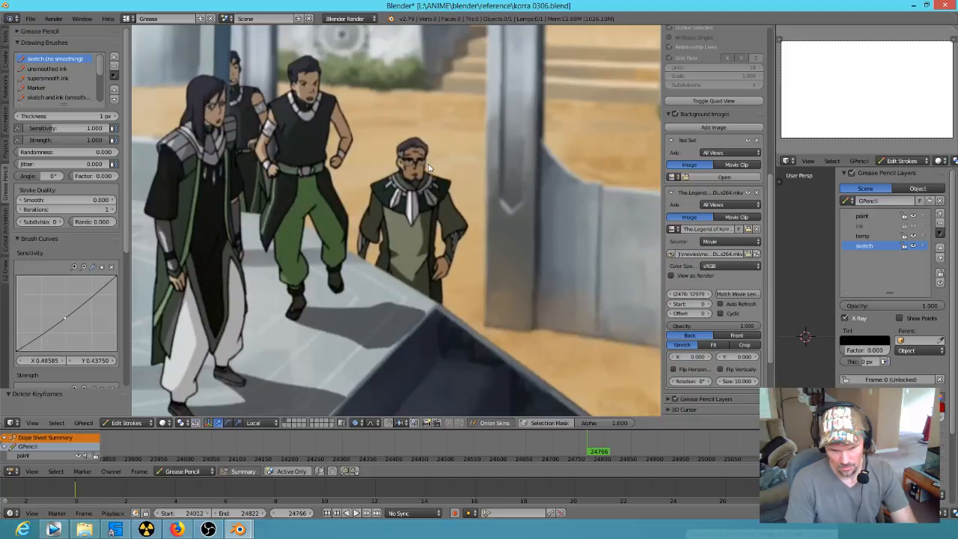
key(Right)
key(Right)
key(Right)
key(Right)
key(Right)
key(Right)
key(Right)
key(Right)
key(Right)
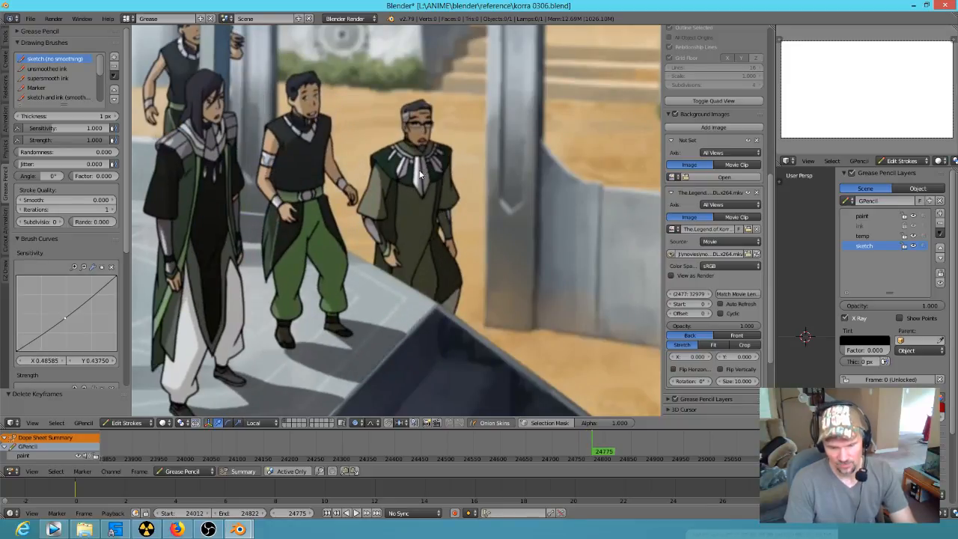
Step: Step back through the courtyard walk to frame 24760, comparing the drawings of the group
key(Left)
key(Left)
key(Left)
key(Left)
key(Left)
key(Left)
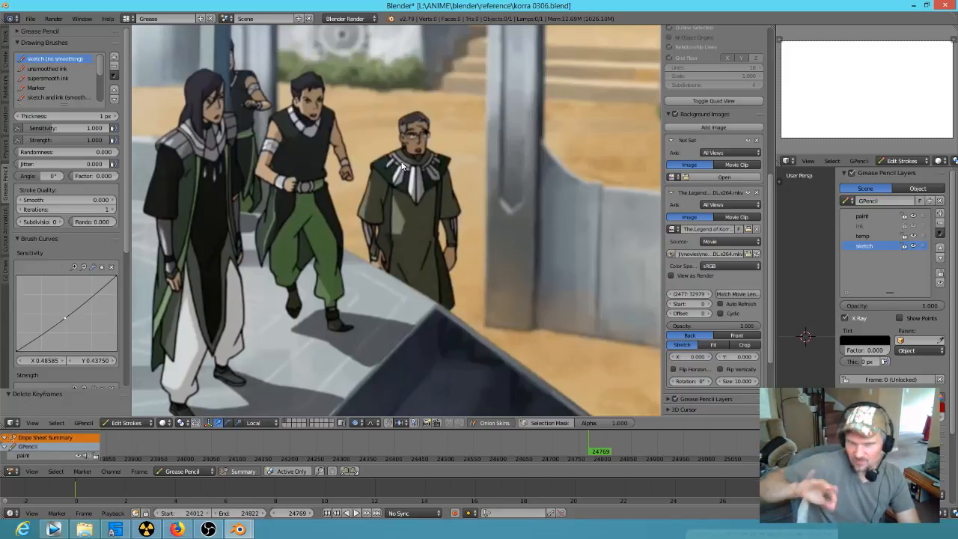
key(Left)
key(Left)
key(Left)
key(Left)
key(Left)
key(Left)
key(Left)
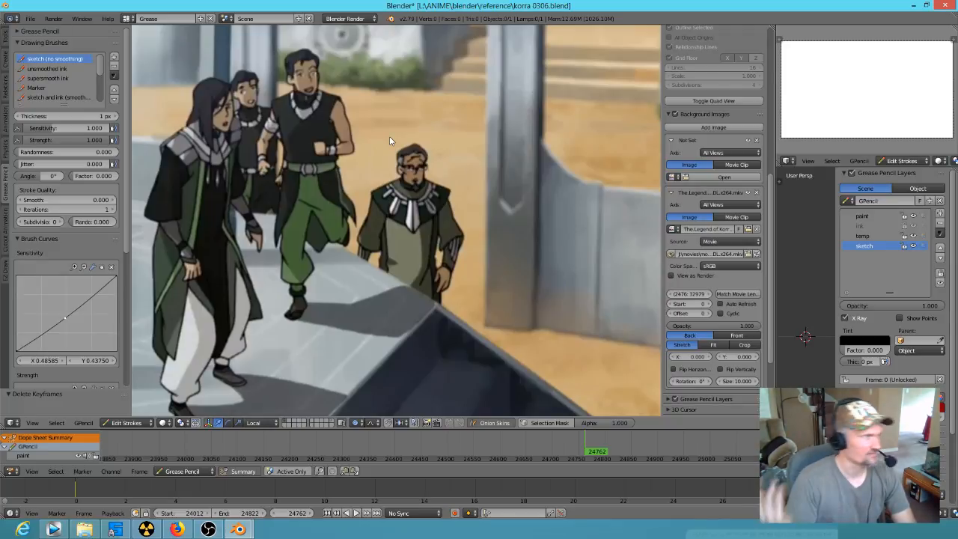
key(Left)
key(Left)
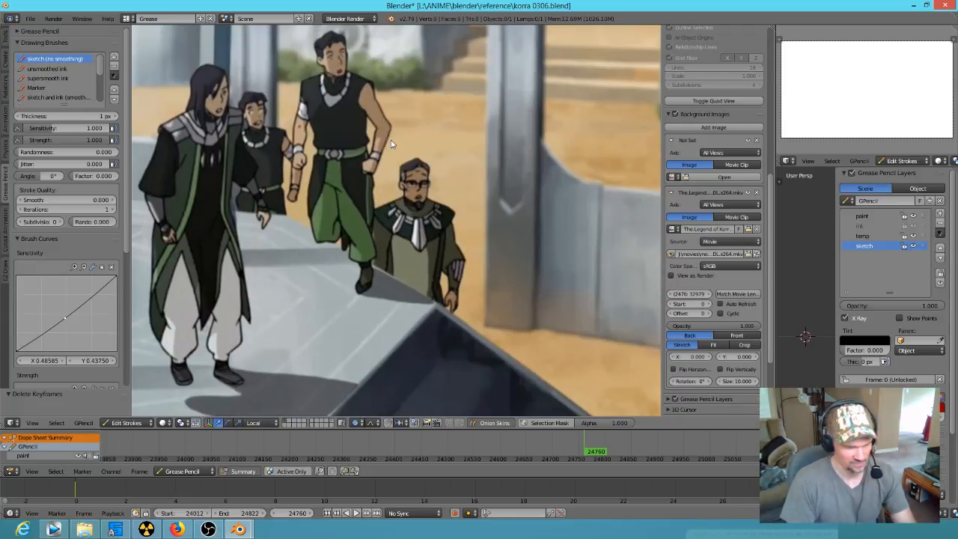
Step: Step forward past the courtyard walk to the close-up of the two smiling men at frame 24784
key(Right)
key(Right)
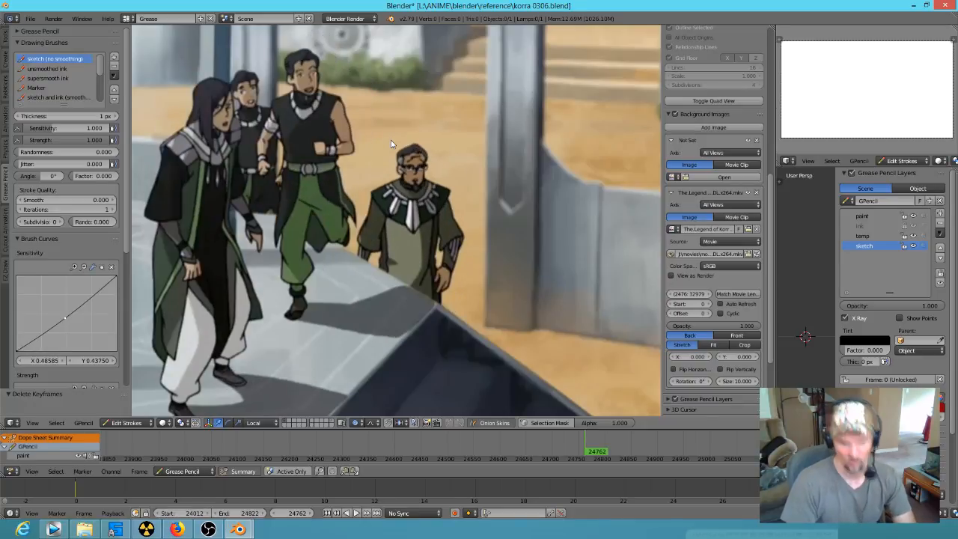
key(Right)
key(Right)
key(Right)
key(Right)
key(Right)
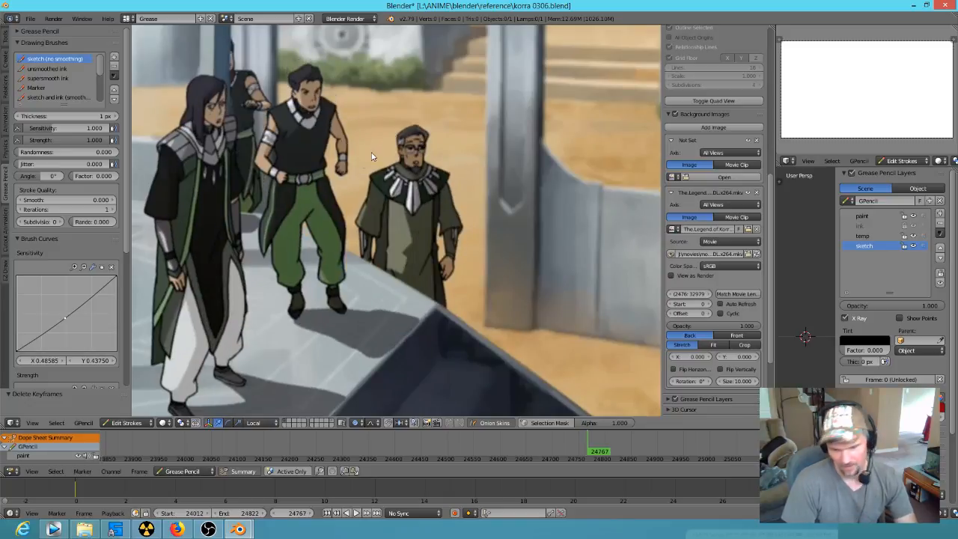
key(Right)
key(Right)
key(Right)
key(Right)
key(Right)
key(Right)
key(Right)
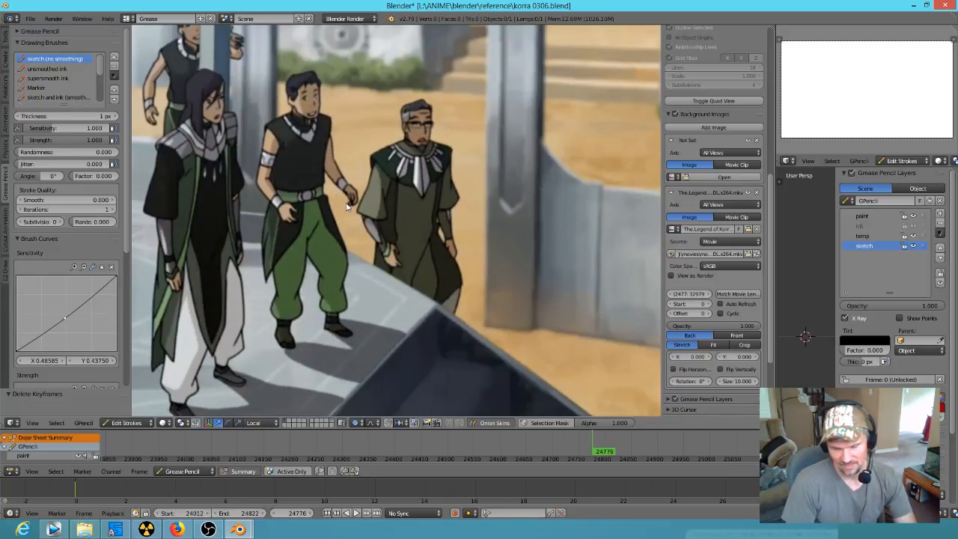
key(Right)
key(Right)
key(Right)
key(Right)
key(Right)
key(Right)
key(Right)
key(Right)
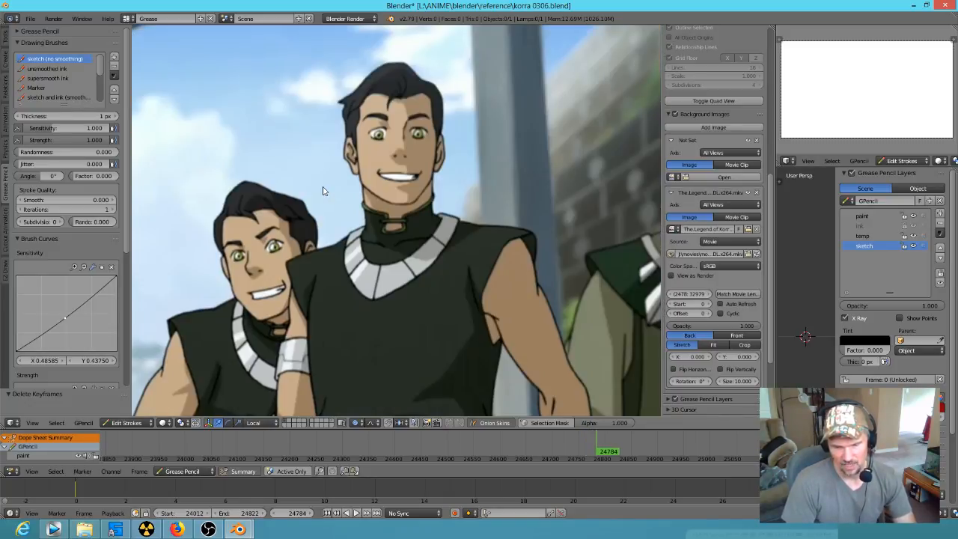
Step: Step back from the close-up through the courtyard shot to frame 24759, reviewing the characters' motion in reverse
key(Left)
key(Left)
key(Left)
key(Left)
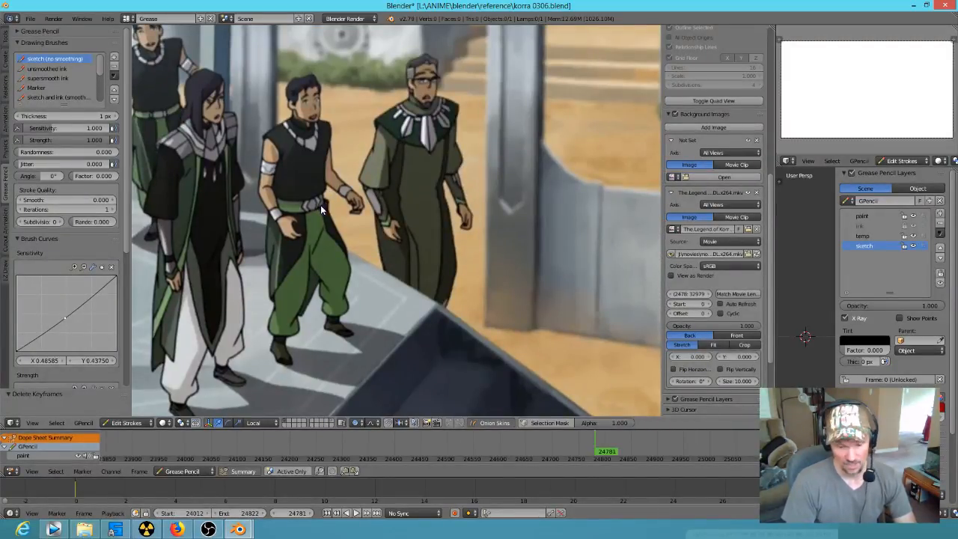
key(Left)
key(Left)
key(Left)
key(Left)
key(Left)
key(Left)
key(Left)
key(Left)
key(Left)
key(Left)
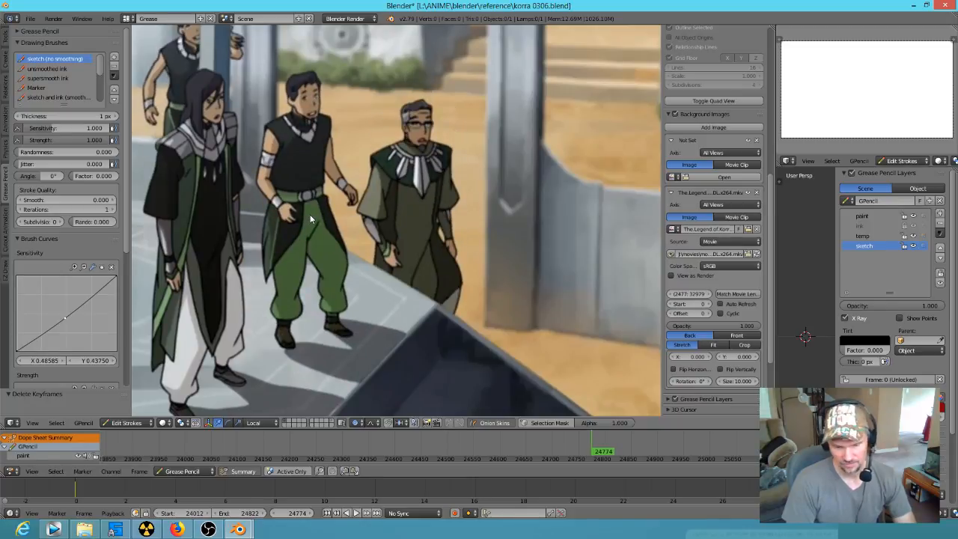
key(Left)
key(Left)
key(Left)
key(Left)
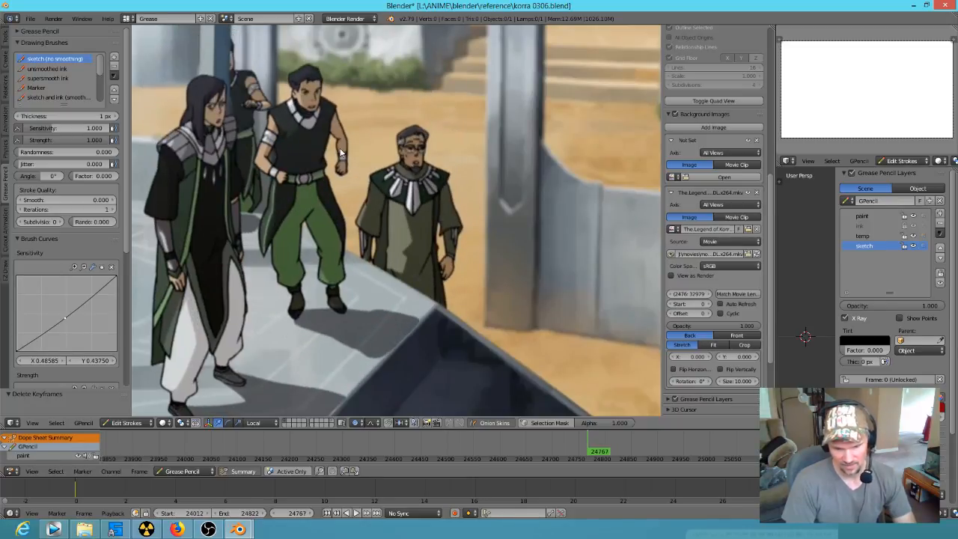
key(Left)
key(Left)
key(Left)
key(Left)
key(Left)
key(Left)
key(Left)
key(Left)
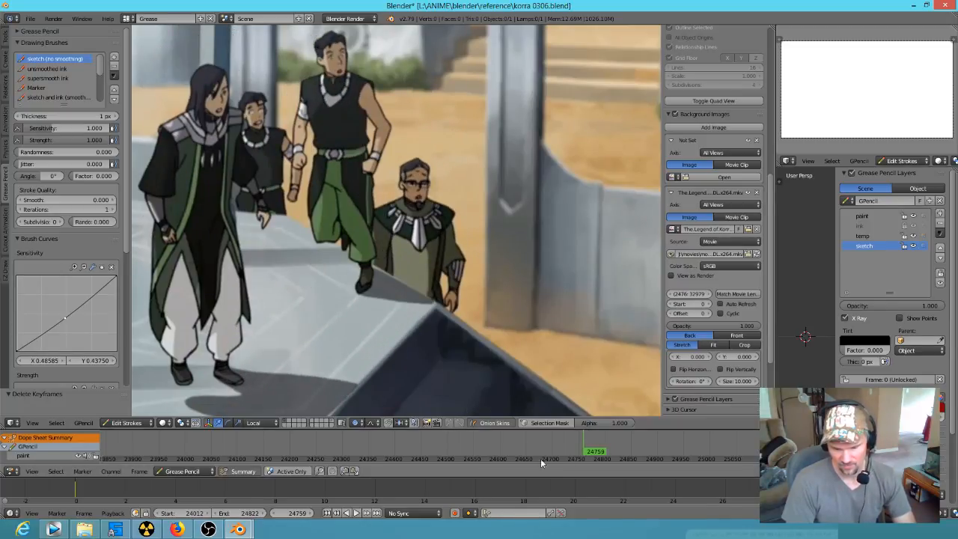
Step: Scrub to frame 24751, play the reference footage from there, and stop at frame 24072
drag(582, 451, 581, 450)
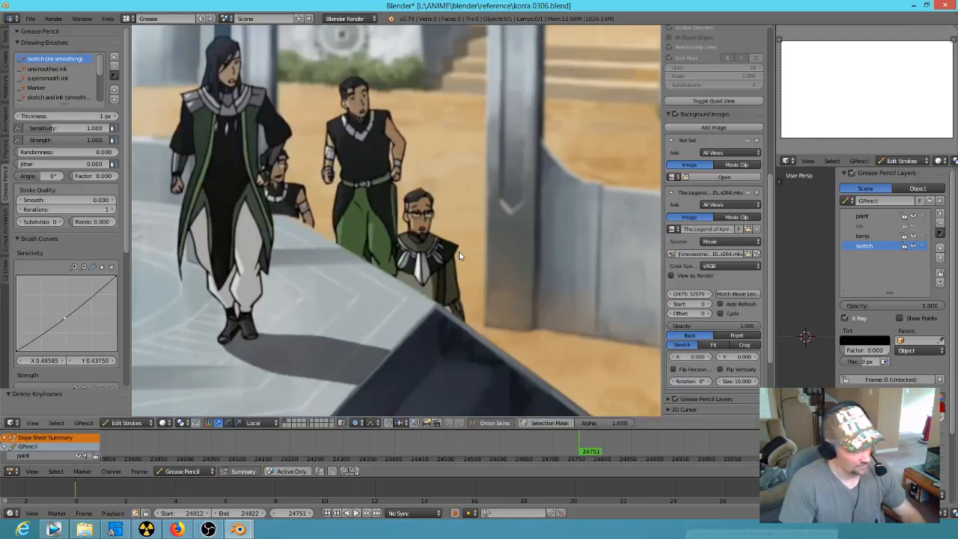
key(alt+a)
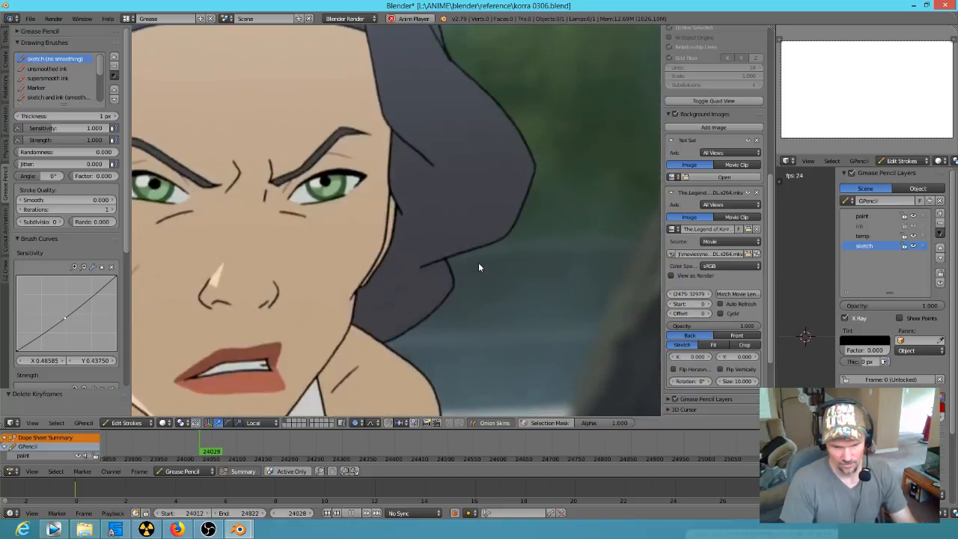
key(alt+a)
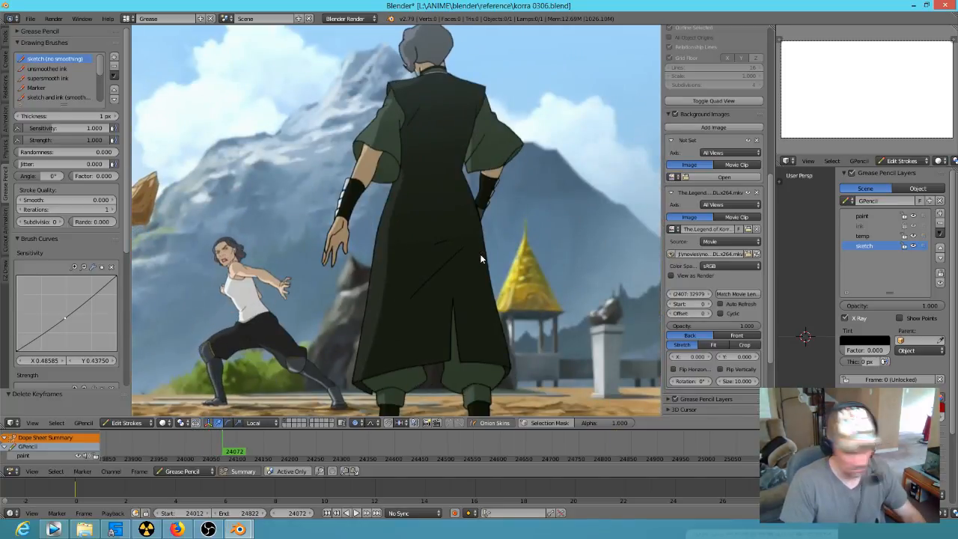
Step: Scrub to frame 24103 and examine the grey-haired woman's hands, sleeves and necklace, both up close and in the full shot
scroll(354, 280, up, 3)
shift+middle_drag(358, 292, 468, 212)
drag(236, 459, 252, 459)
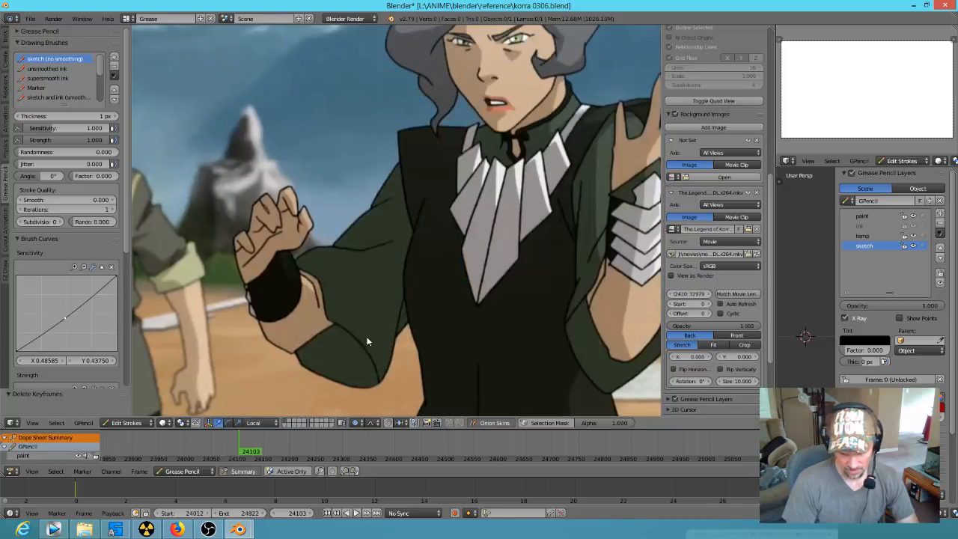
scroll(398, 322, down, 5)
scroll(400, 328, up, 2)
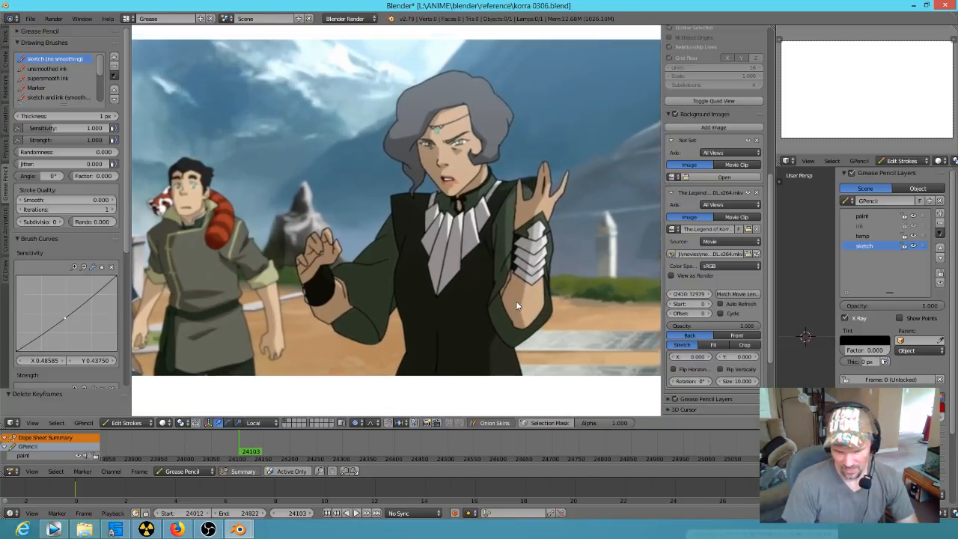
Step: Scrub the reference footage to frame 24634 and examine the two standing characters in the courtyard shot
drag(243, 452, 523, 453)
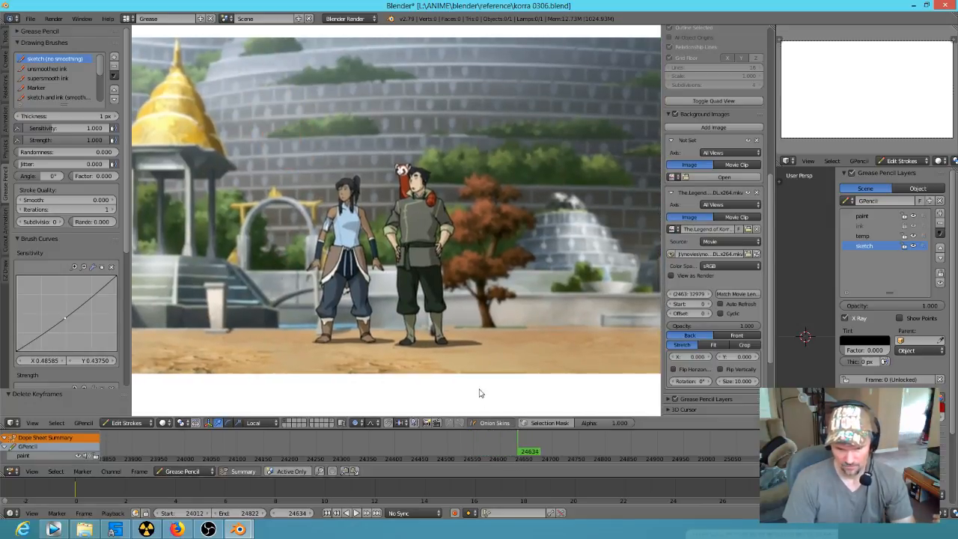
scroll(457, 248, down, 2)
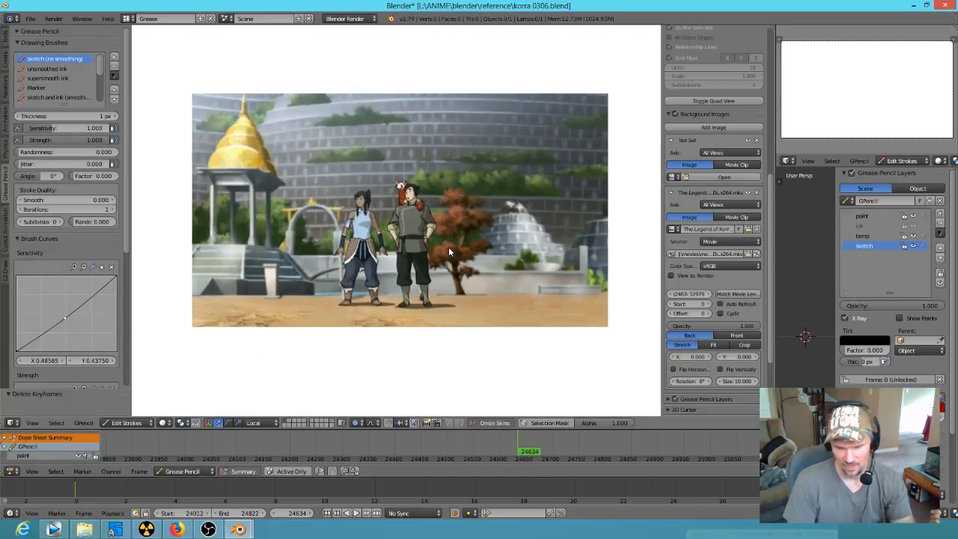
scroll(449, 247, up, 2)
shift+middle_drag(447, 252, 465, 247)
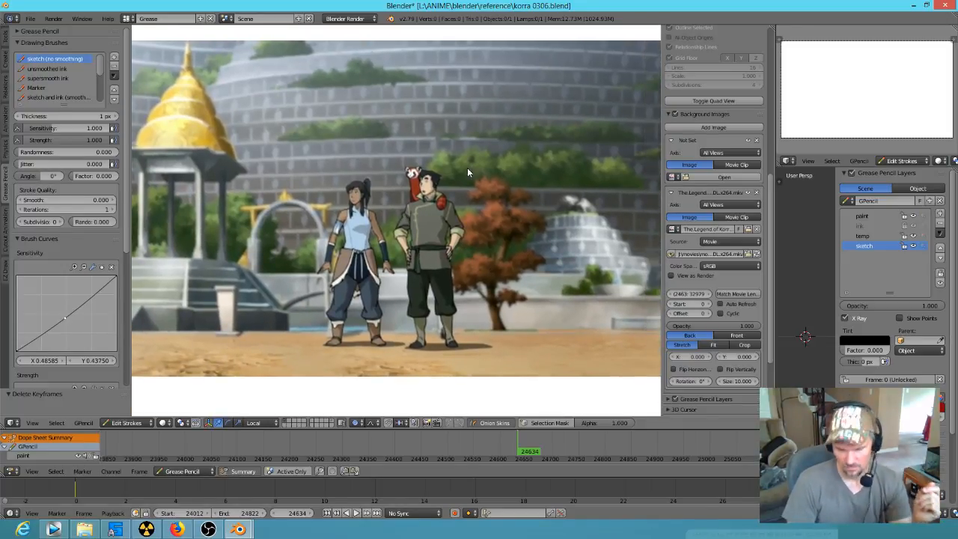
scroll(447, 174, up, 6)
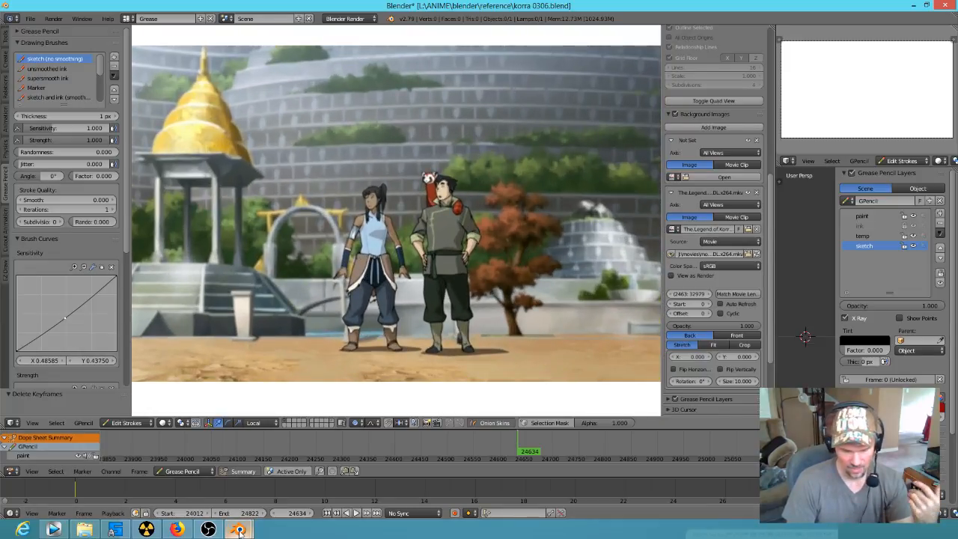
Step: Switch to the ninjas getting into the room ink file and show the temp sketch layer beneath the ink
mouse_move(238, 529)
click(188, 473)
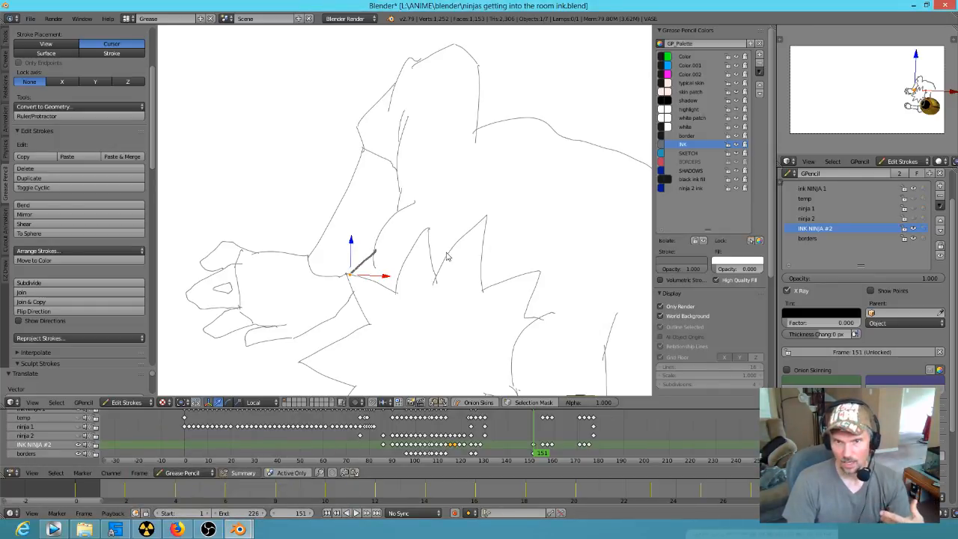
scroll(449, 258, down, 8)
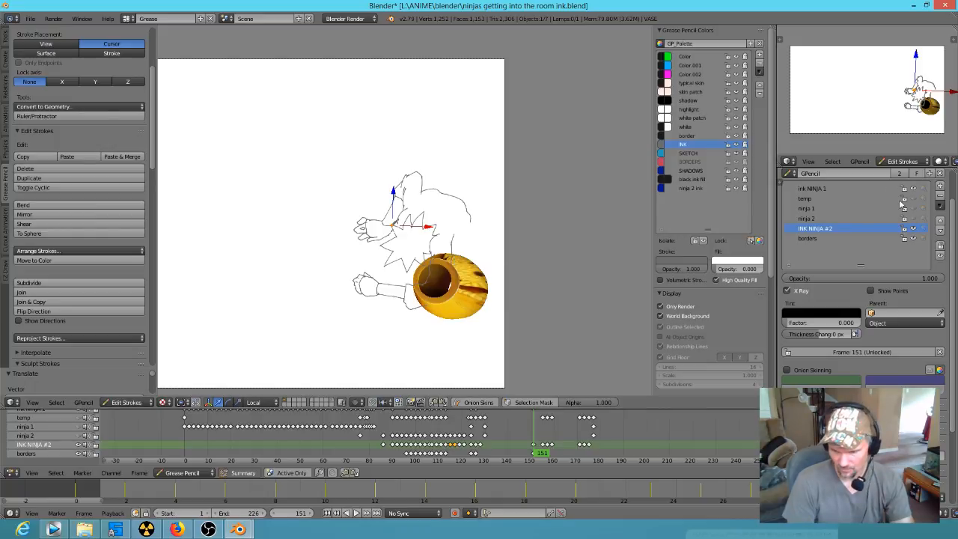
click(914, 199)
shift+middle_drag(439, 321, 563, 298)
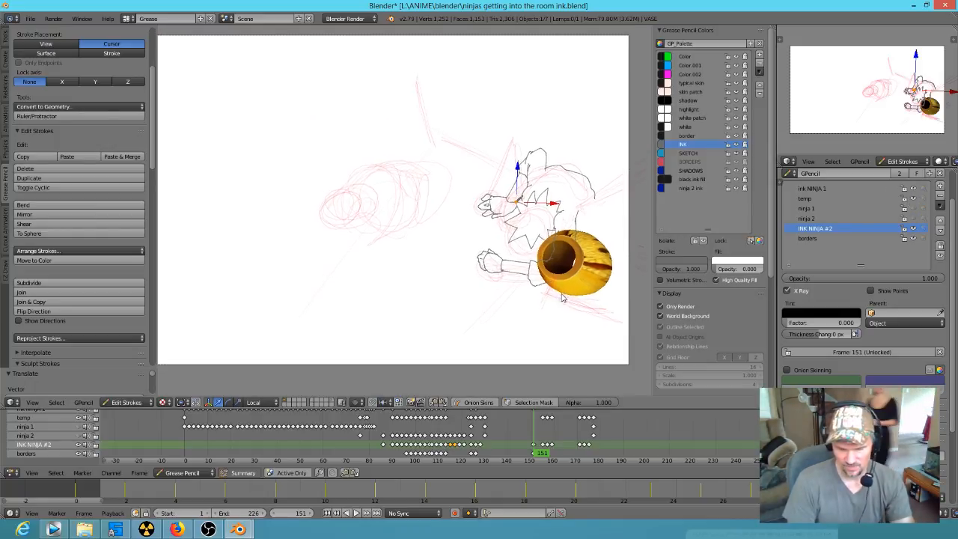
key(KP_0)
key(KP_0)
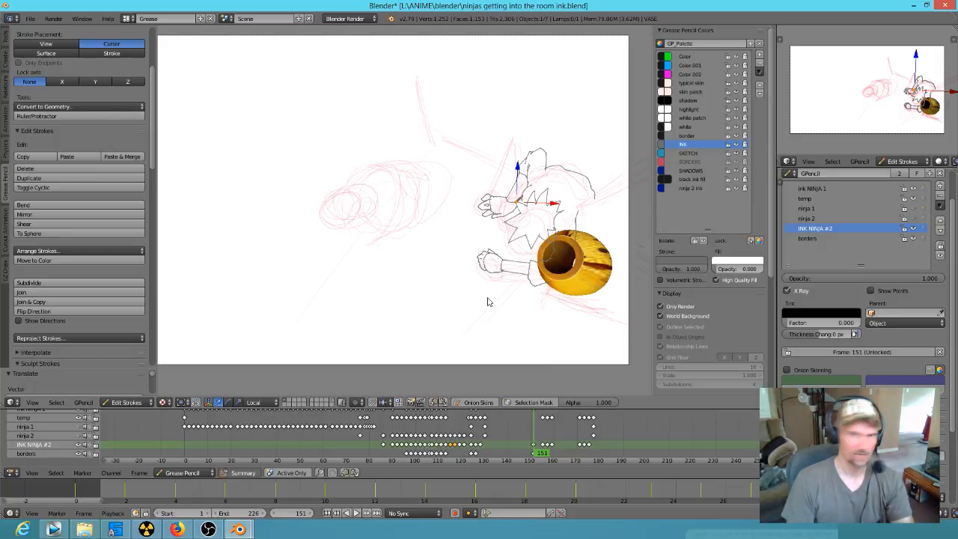
Step: Play the ninja animation from frame 151, stop it, and examine the crouching ninja's linework at frame 155 up close
key(alt+a)
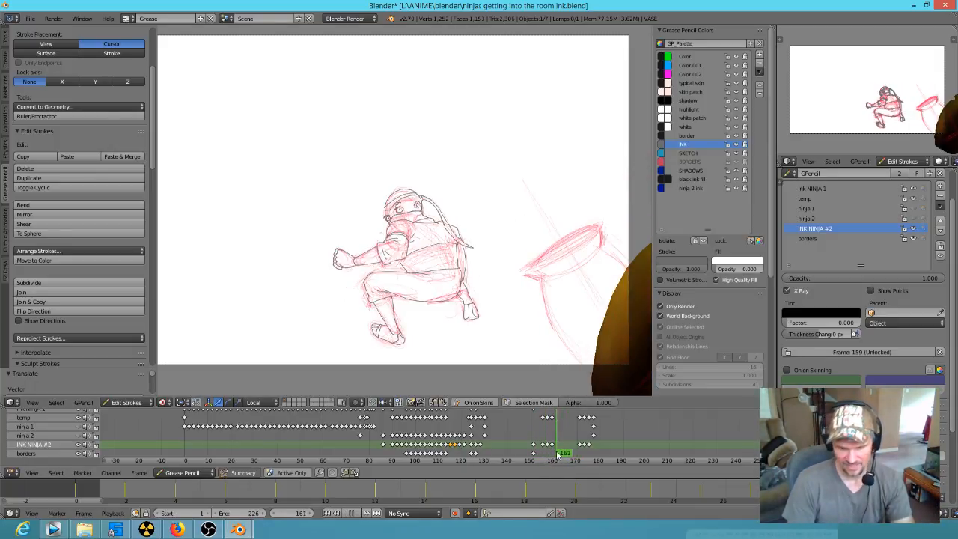
key(Escape)
scroll(421, 331, up, 8)
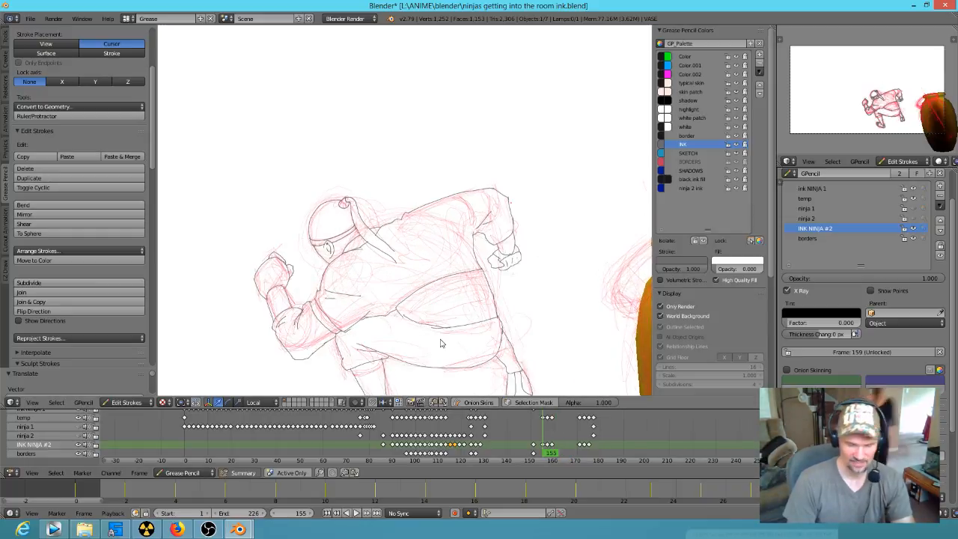
scroll(449, 225, down, 3)
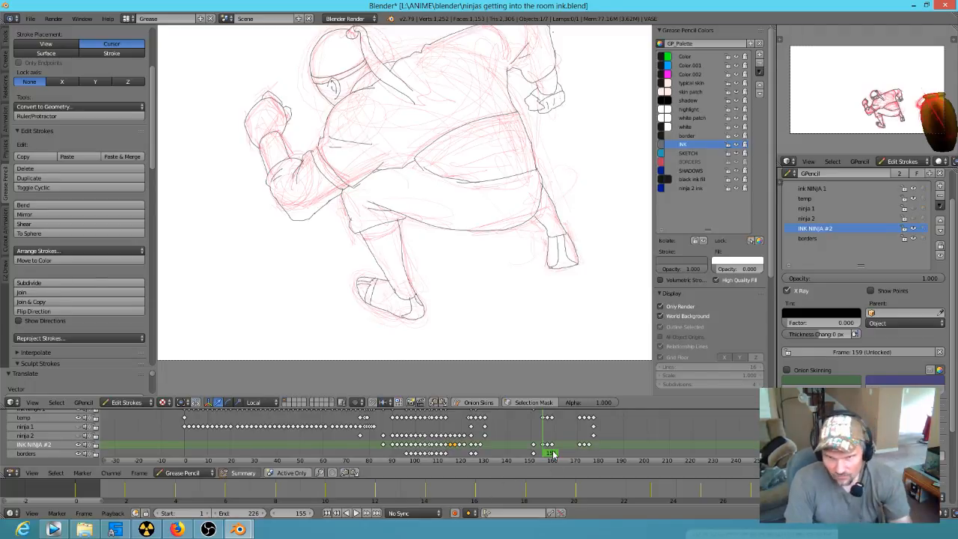
mouse_move(241, 530)
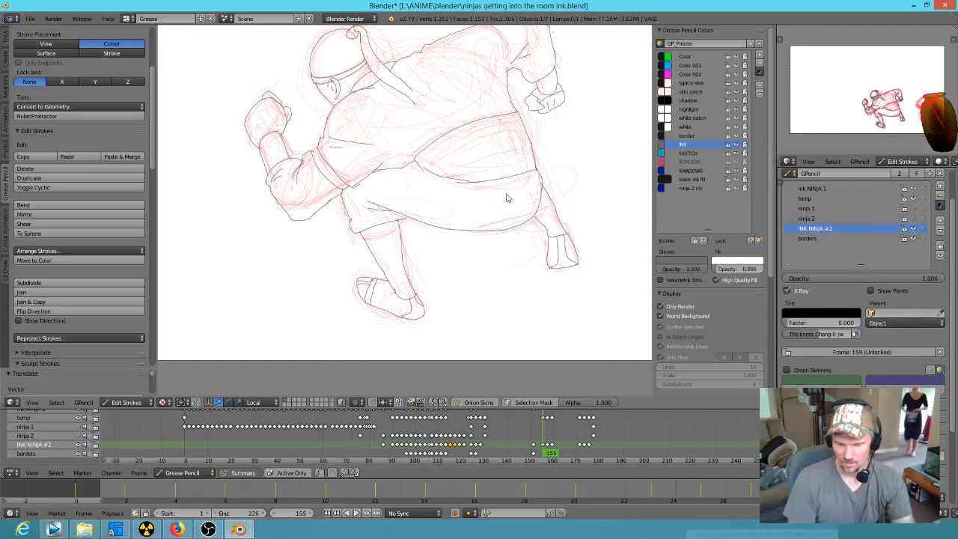
Step: Scrub back to frame 146, play the ninja's move beside the tumbling vase, and stop at frame 153
scroll(507, 198, down, 2)
drag(545, 444, 516, 439)
click(522, 437)
shift+middle_drag(527, 221, 521, 272)
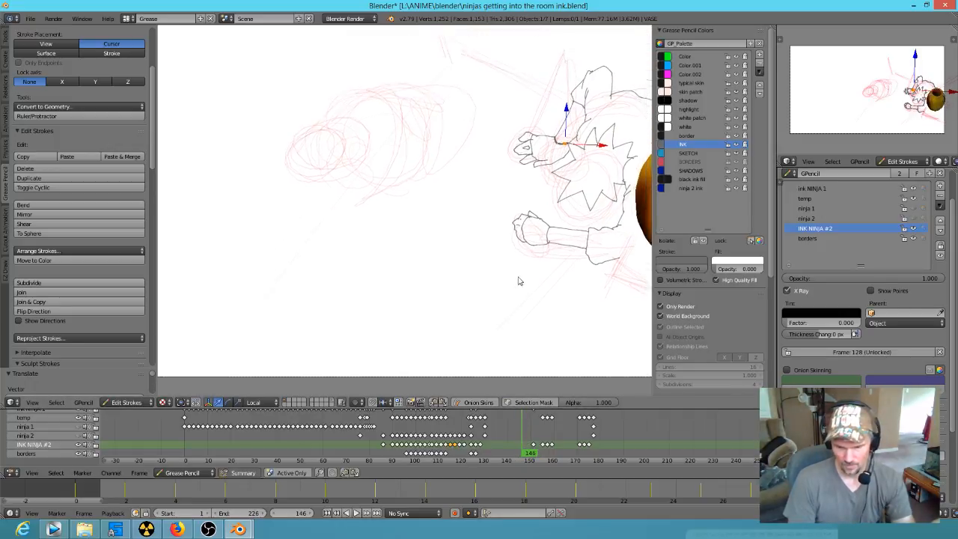
scroll(520, 274, down, 2)
key(alt+a)
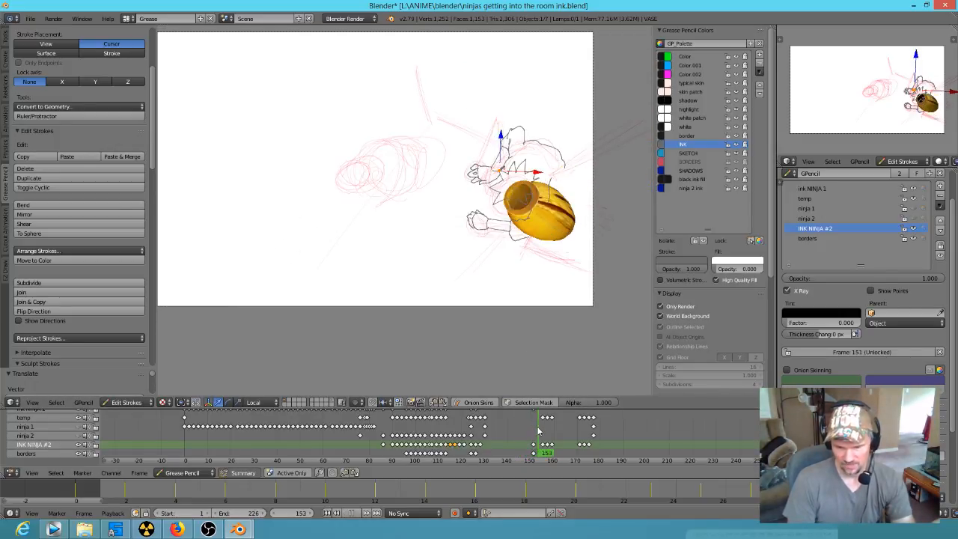
key(alt+a)
Step: Step frame by frame through the ninja's crouch and leap from around frame 153 to frame 171
key(Left)
key(Right)
key(Right)
key(Right)
key(Right)
key(Left)
key(Right)
key(Right)
key(Right)
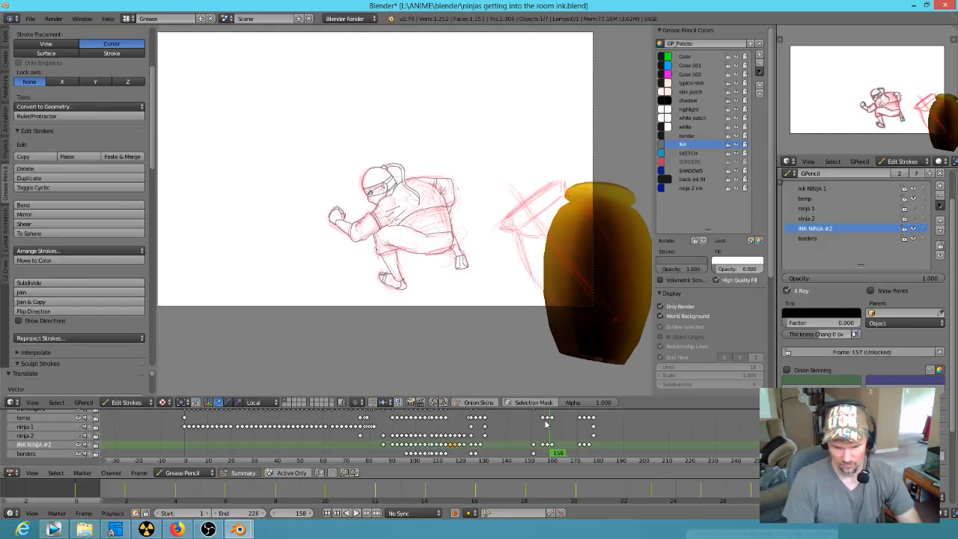
key(Right)
key(Right)
key(Right)
key(Right)
key(Right)
key(Right)
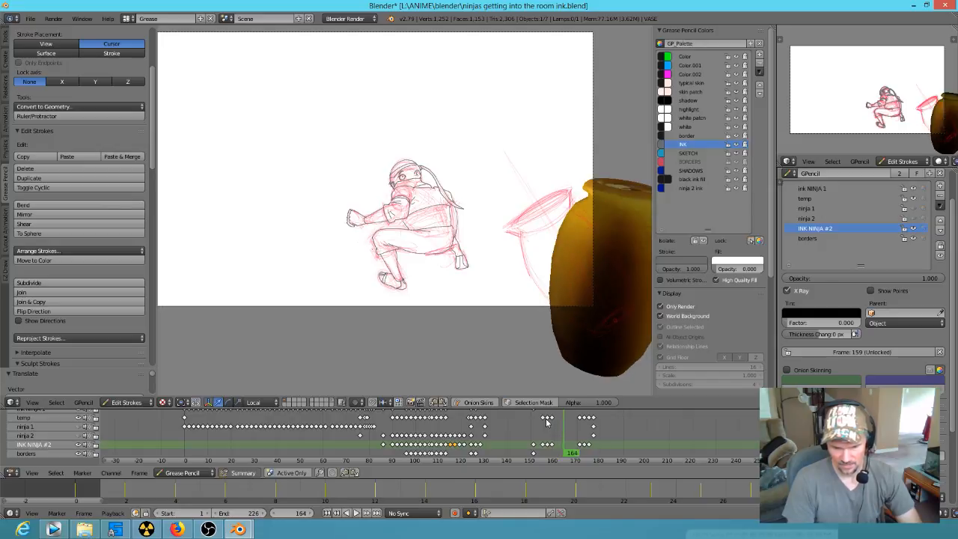
key(Right)
key(Right)
key(Right)
key(Right)
key(Right)
key(Right)
key(Right)
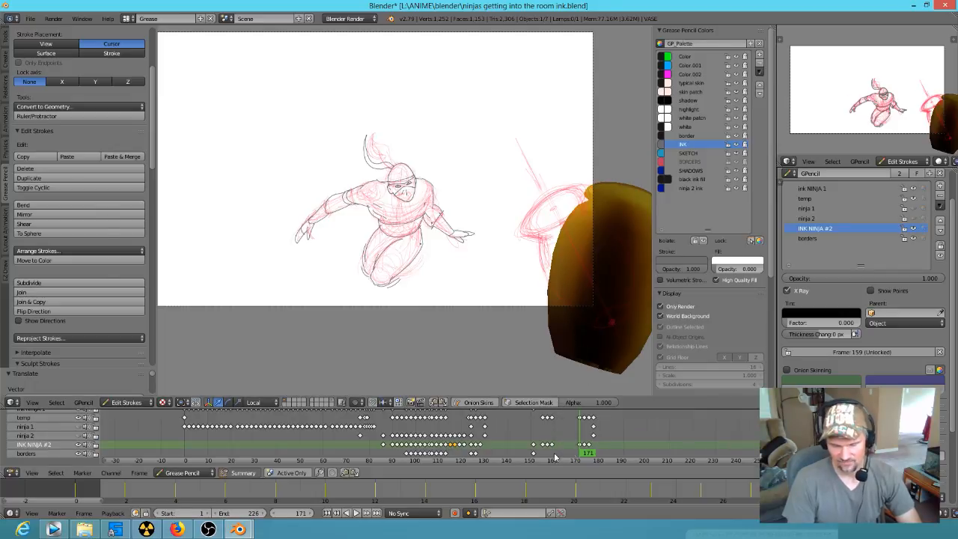
Step: Play the ninja's crouching motion from frame 142 twice to review its timing, stopping playback after each pass
click(514, 429)
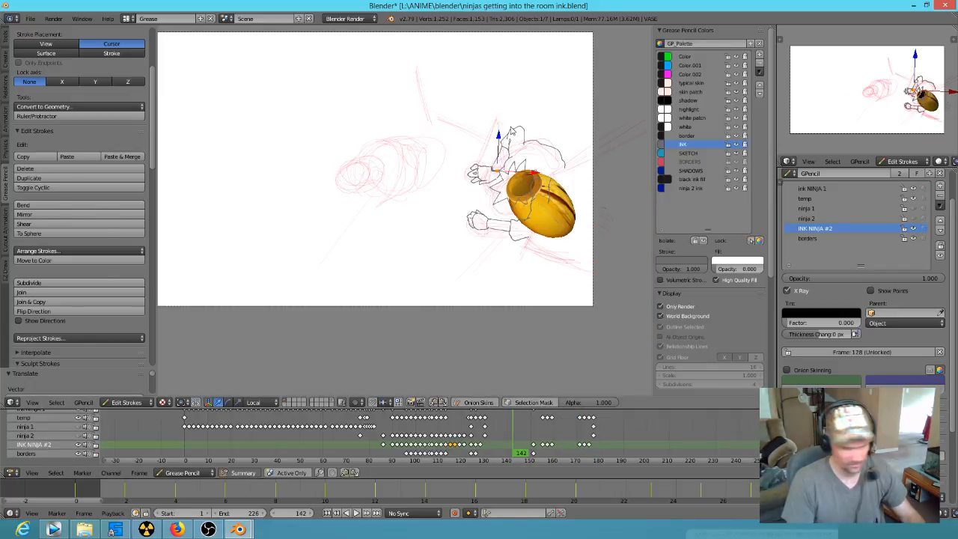
key(alt+a)
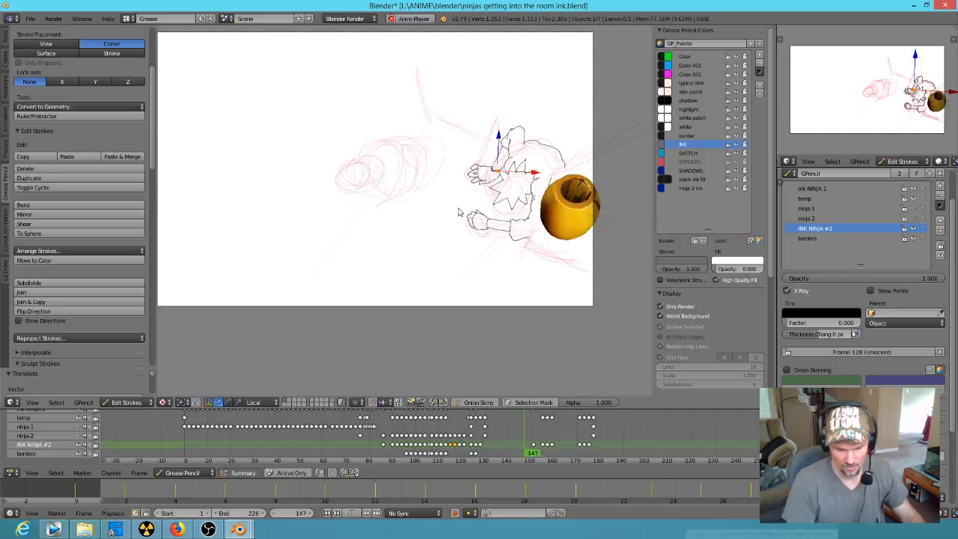
key(Escape)
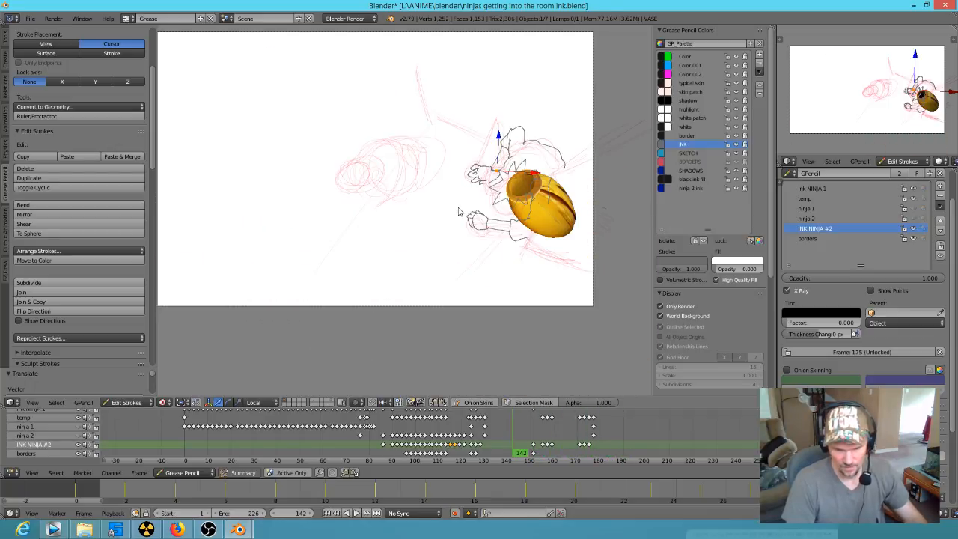
key(alt+a)
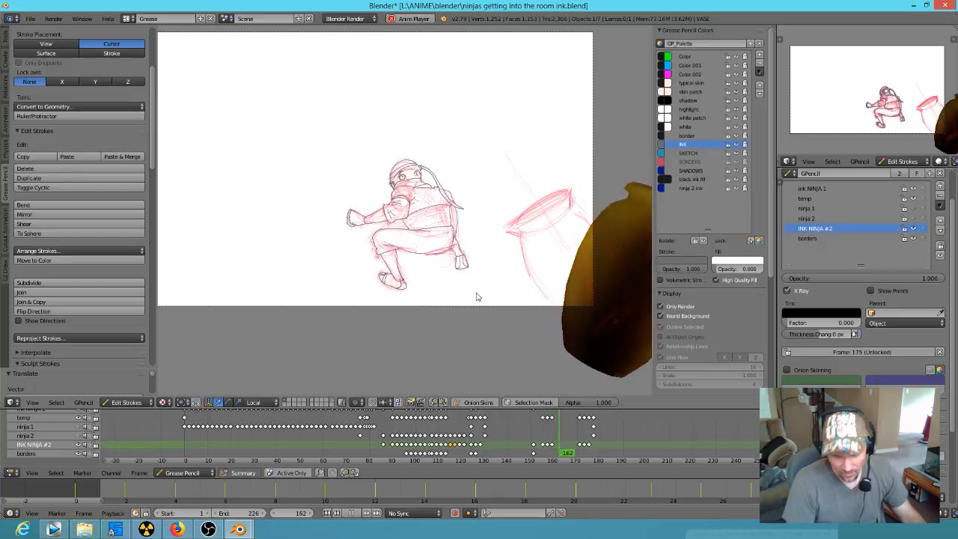
key(Escape)
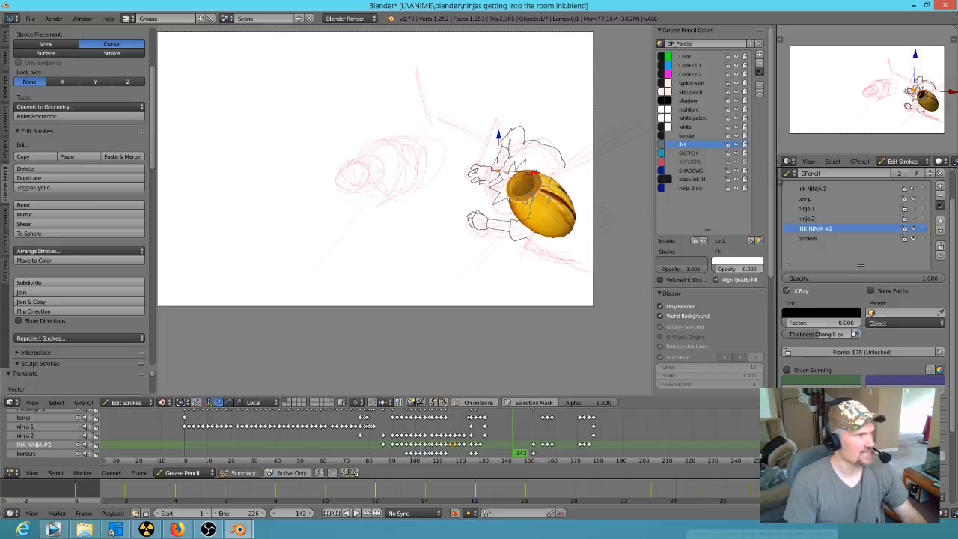
Step: Play the animation from frame 134 through the masked ninja's close-up and stop it
click(494, 435)
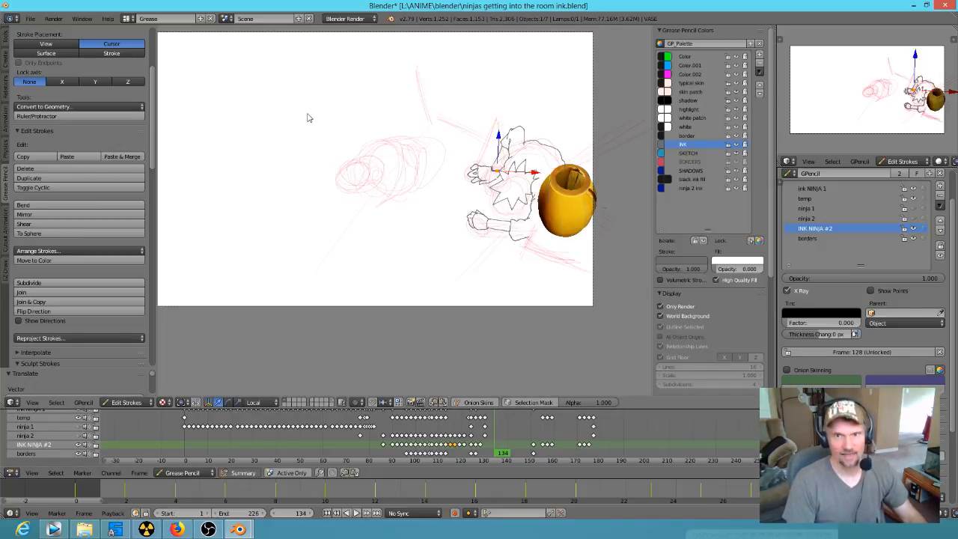
key(alt+a)
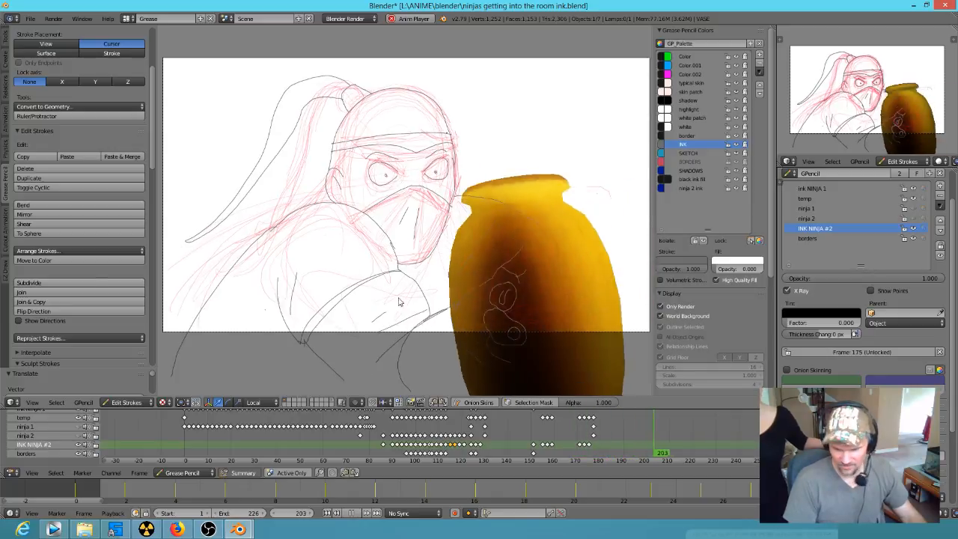
key(Escape)
Step: Scrub to frame 161 and examine the crouching ninja's face, body and inked lines, both up close and in the full shot
drag(523, 444, 552, 441)
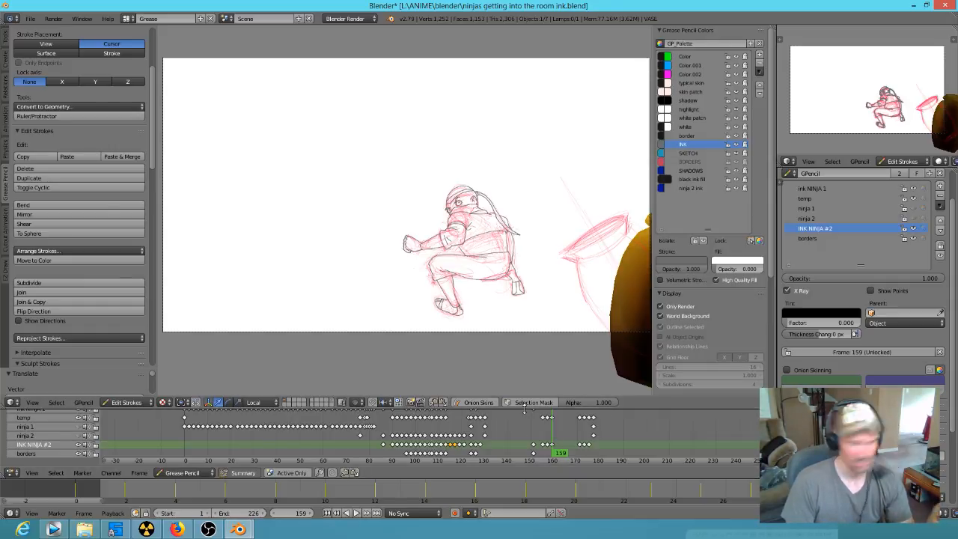
click(555, 443)
mouse_move(575, 444)
mouse_down()
mouse_move(605, 445)
mouse_move(498, 444)
mouse_move(569, 444)
mouse_move(599, 429)
mouse_move(609, 447)
mouse_move(428, 447)
mouse_move(514, 449)
mouse_move(530, 465)
mouse_move(500, 448)
mouse_move(557, 447)
mouse_move(496, 447)
mouse_move(557, 447)
mouse_up()
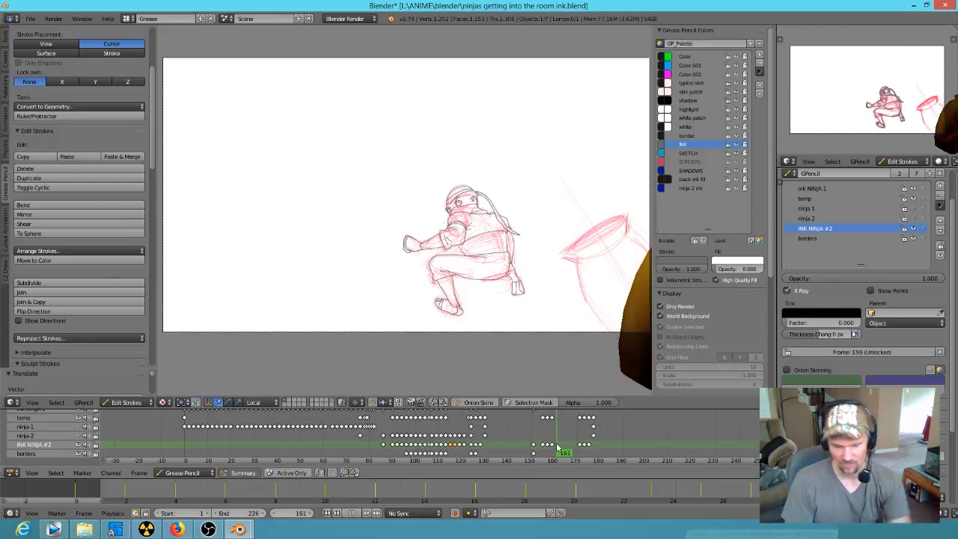
scroll(470, 204, up, 8)
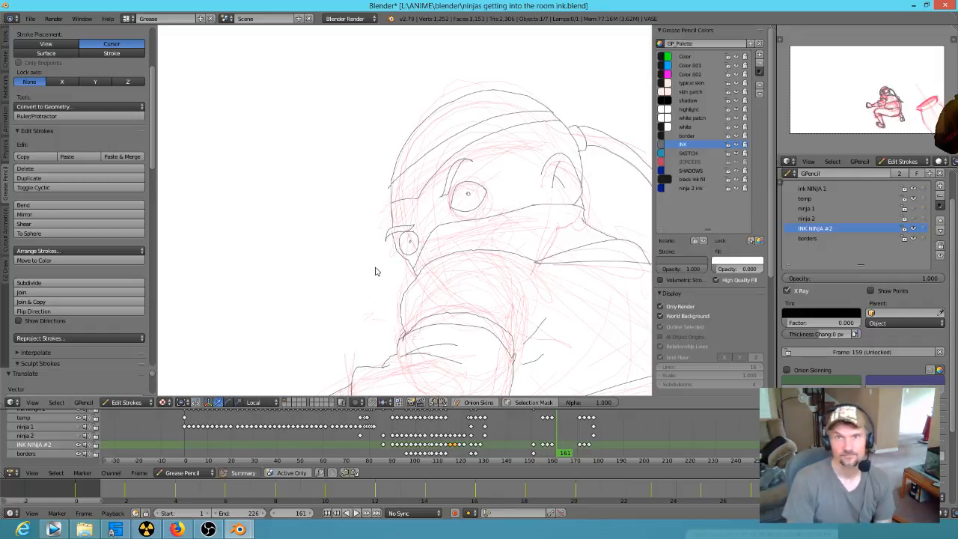
scroll(376, 274, down, 8)
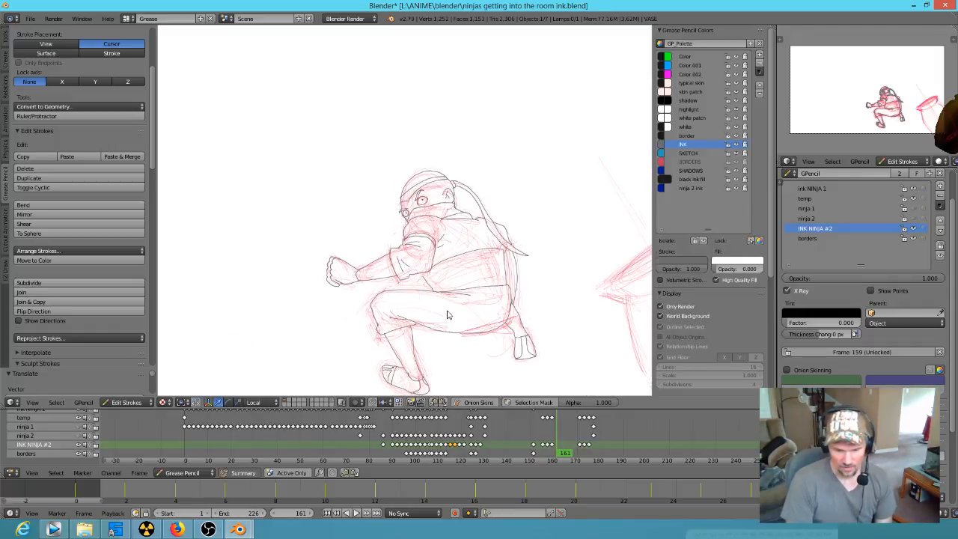
scroll(473, 270, up, 4)
scroll(549, 295, down, 4)
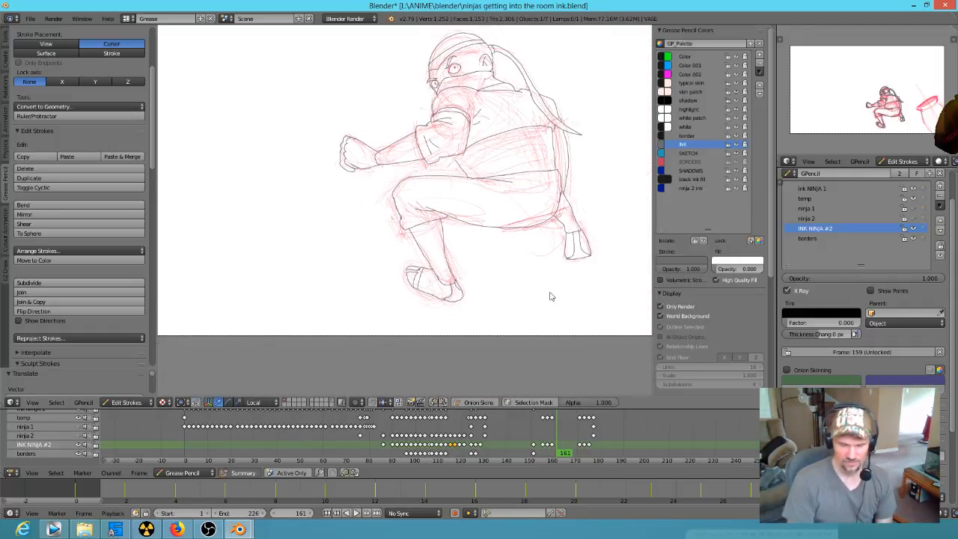
scroll(563, 232, up, 2)
scroll(546, 280, down, 4)
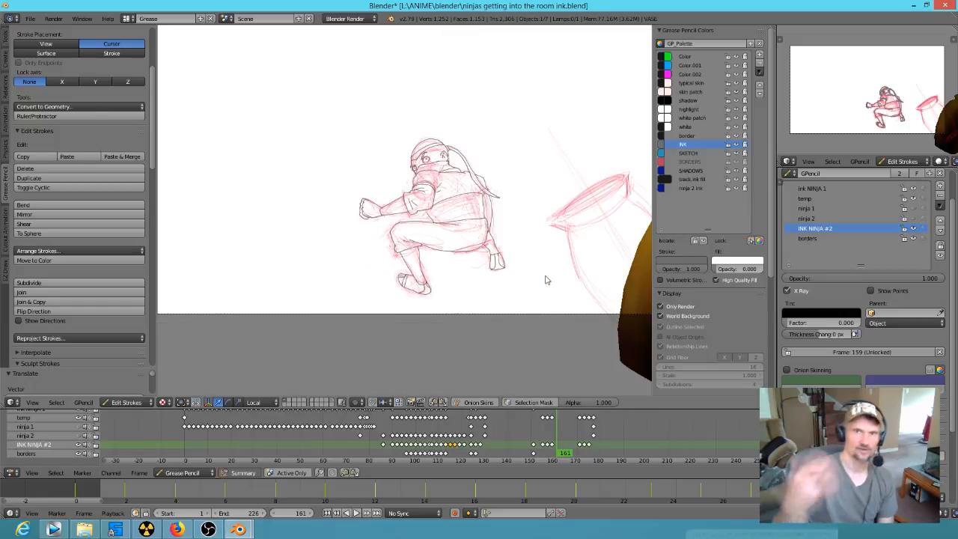
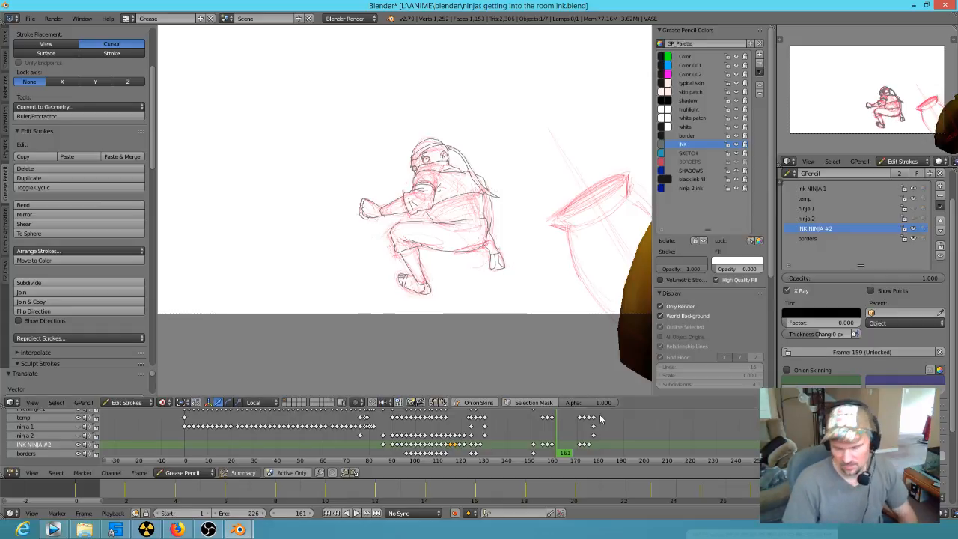
Step: Switch to the Korra reference file and scrub to frame 24757 to examine the group of walking characters up close
mouse_move(554, 437)
mouse_down()
mouse_move(524, 442)
mouse_move(602, 459)
mouse_move(584, 458)
mouse_up()
mouse_move(239, 529)
click(296, 488)
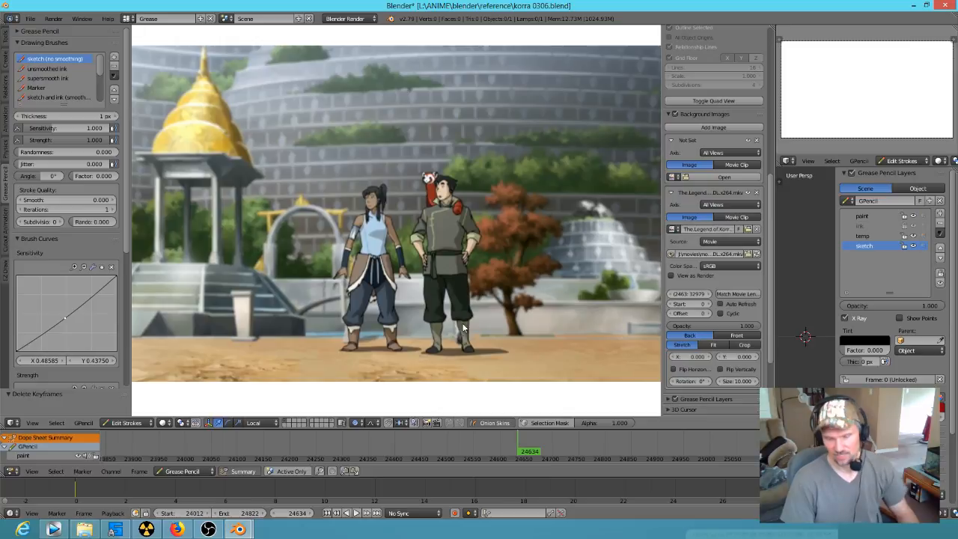
scroll(473, 290, down, 1)
shift+middle_drag(521, 301, 497, 298)
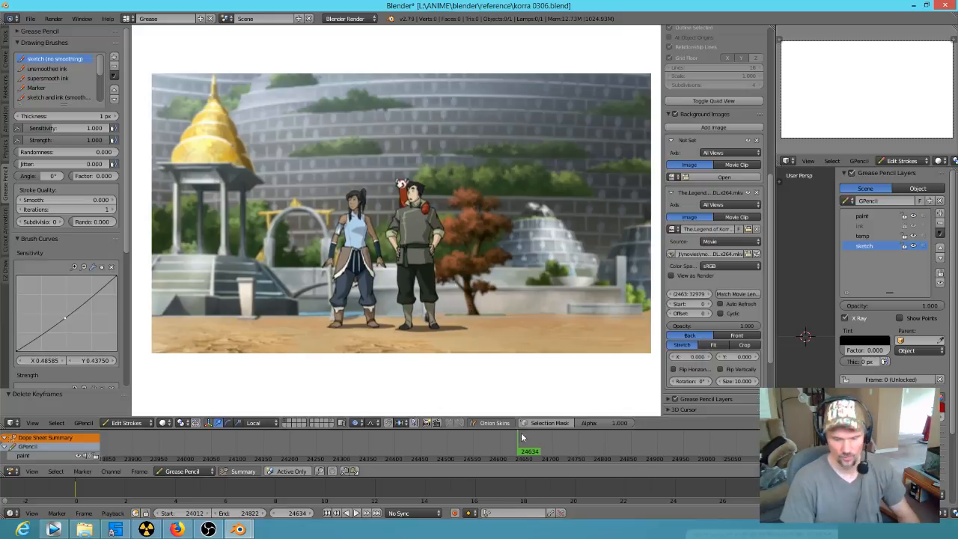
mouse_move(525, 453)
mouse_down()
mouse_move(604, 461)
mouse_move(583, 458)
mouse_up()
scroll(475, 178, up, 2)
scroll(475, 180, up, 3)
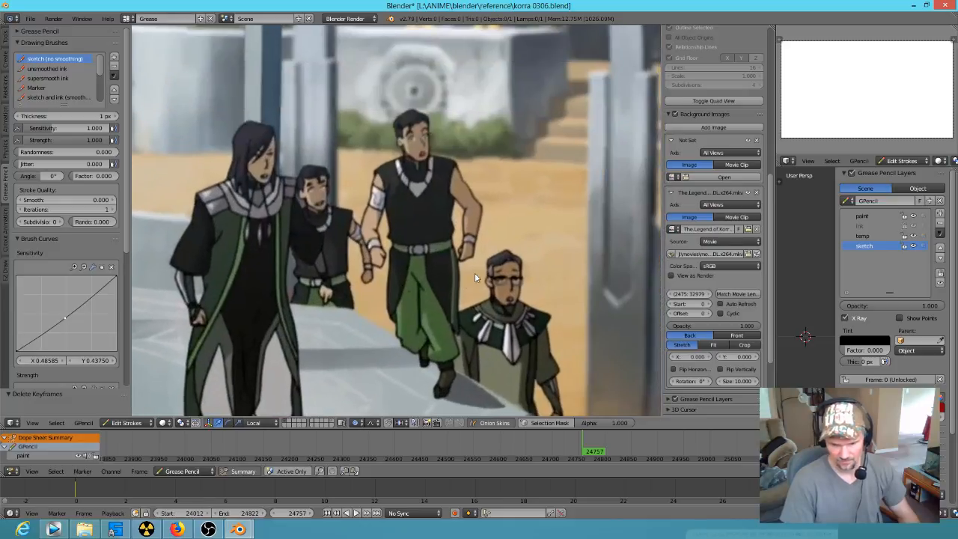
Step: Play and scrub the reference footage from frame 24804 to 24817 to study how the four men react
key(alt+a)
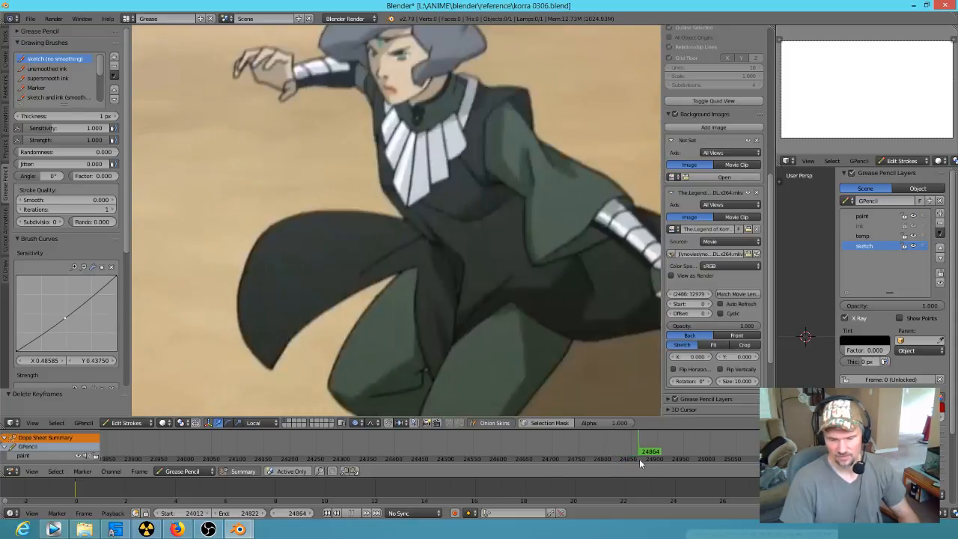
drag(640, 460, 610, 458)
scroll(451, 272, down, 4)
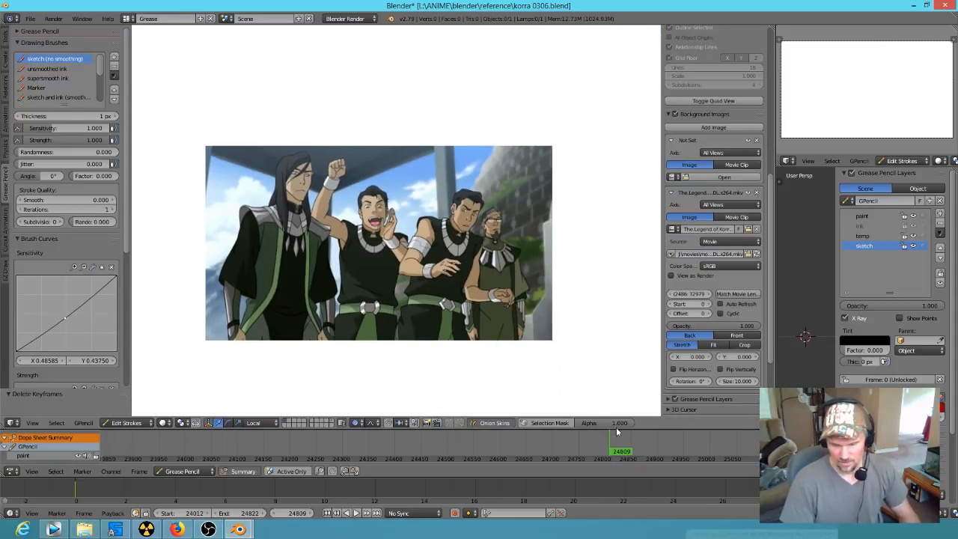
mouse_move(614, 457)
mouse_down()
mouse_move(594, 454)
mouse_move(614, 450)
mouse_up()
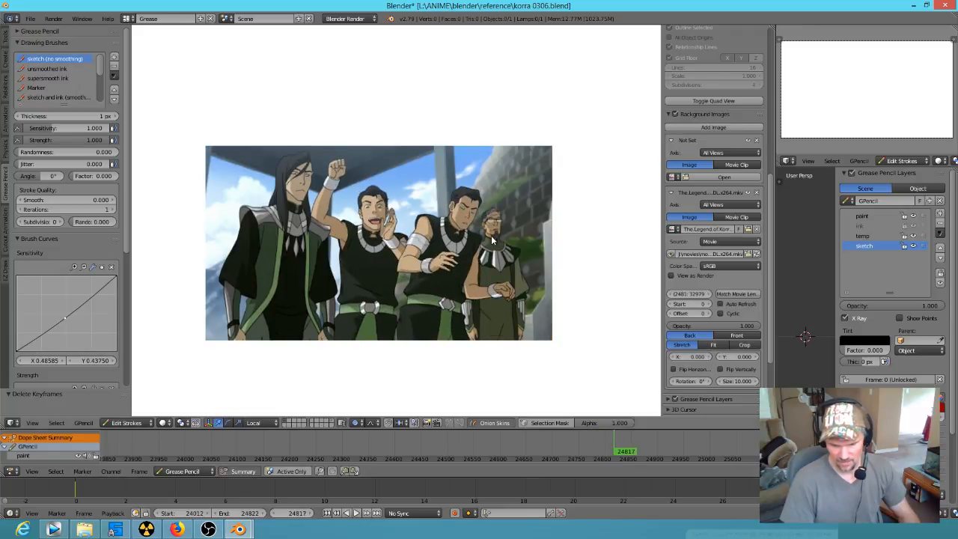
Step: Examine the faces and poses of the men in black close up, scrubbing the reference back to frames 24795 and 24804
scroll(508, 226, up, 6)
shift+middle_drag(633, 305, 424, 267)
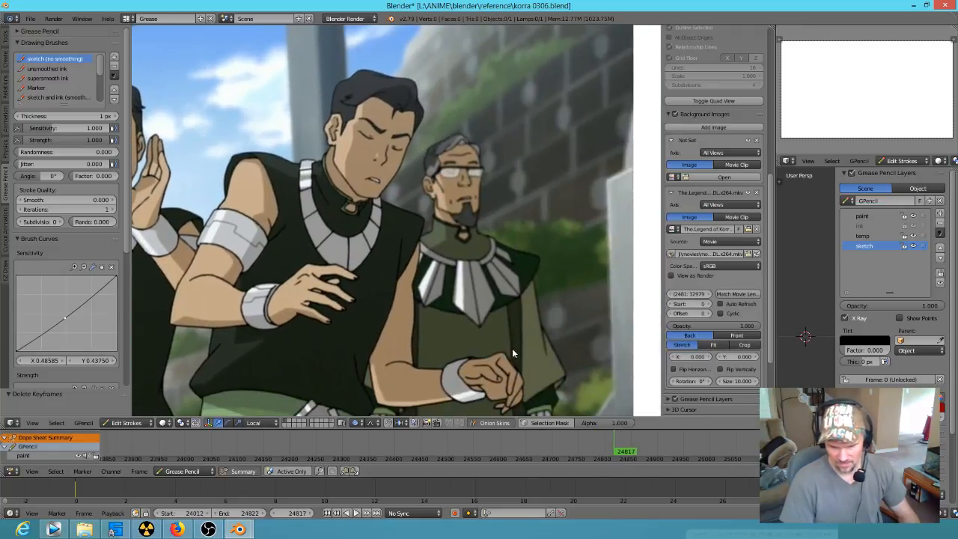
drag(629, 457, 603, 451)
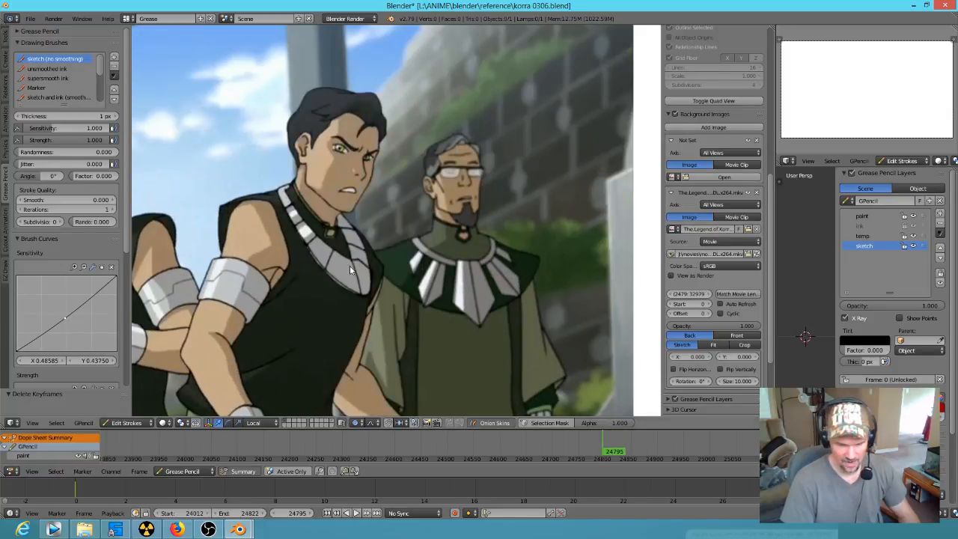
scroll(348, 248, down, 1)
shift+middle_drag(348, 249, 514, 220)
drag(608, 451, 604, 451)
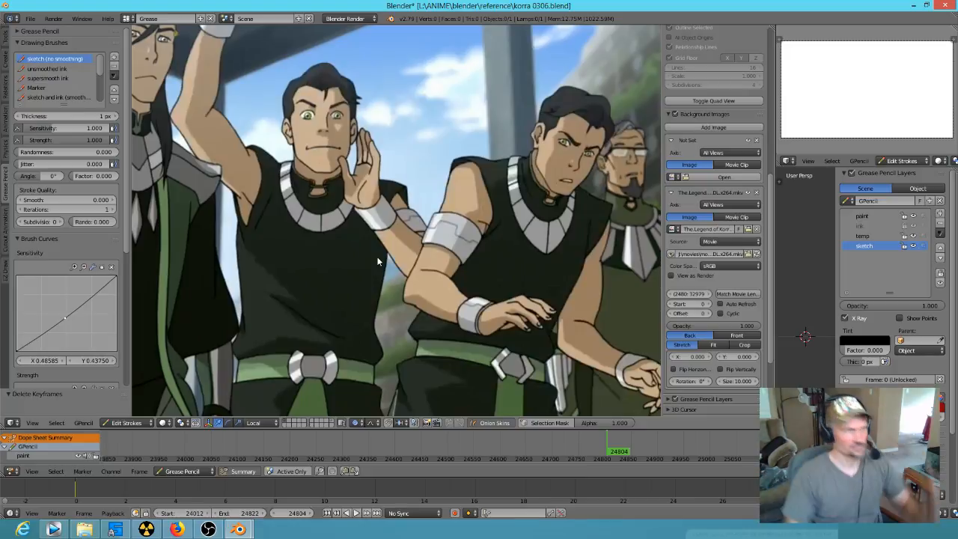
Step: Return to the ninja ink file and scrub the animation from frame 0 to frame 154
mouse_move(238, 529)
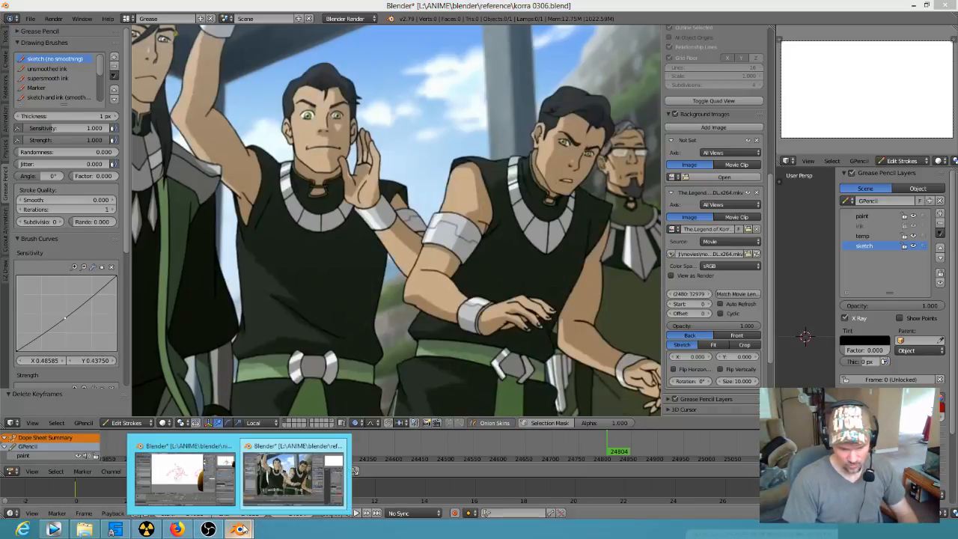
click(187, 480)
drag(561, 447, 183, 423)
scroll(409, 209, down, 5)
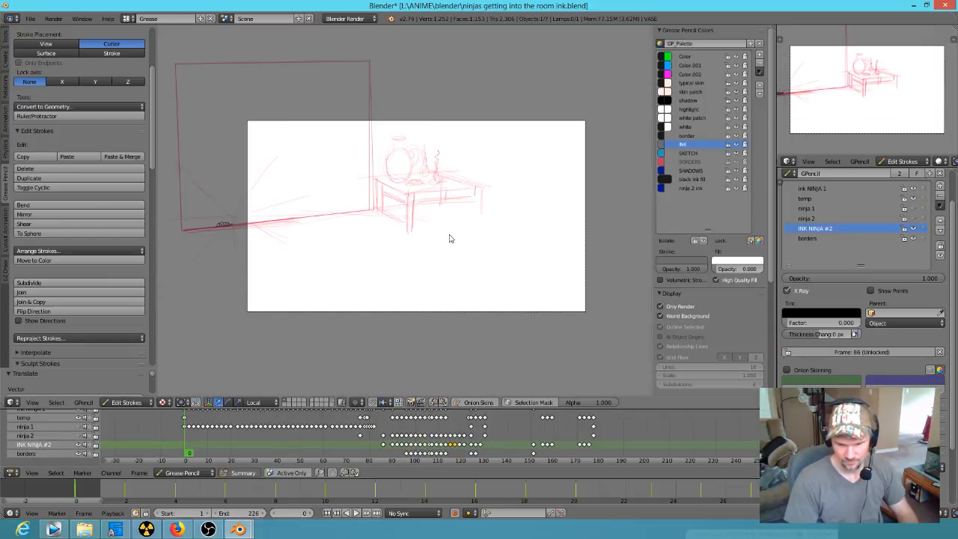
mouse_move(193, 445)
mouse_down()
mouse_move(337, 465)
mouse_move(378, 423)
mouse_move(435, 421)
mouse_move(491, 426)
mouse_move(463, 453)
mouse_move(423, 460)
mouse_move(561, 459)
mouse_move(470, 458)
mouse_move(497, 447)
mouse_move(537, 450)
mouse_move(489, 455)
mouse_move(542, 457)
mouse_up()
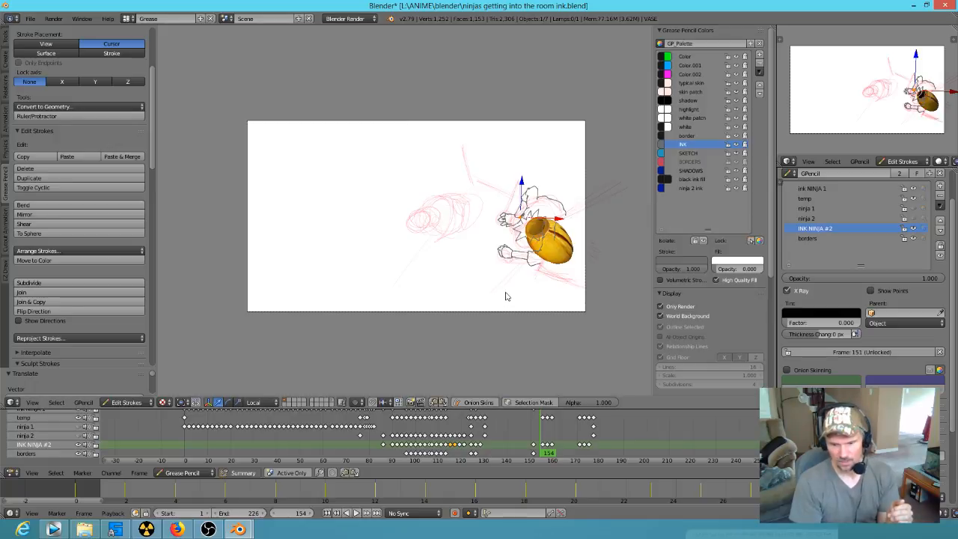
Step: Review the ninja's sketch from frame 155 to 162 with the INK NINJA #2 layer hidden, restoring the layer at the end
key(alt+a)
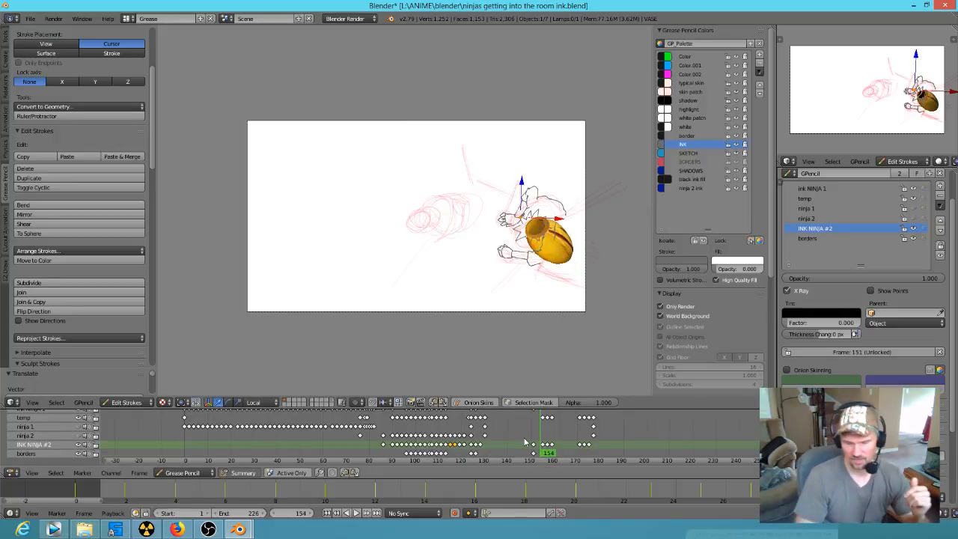
scroll(573, 255, up, 3)
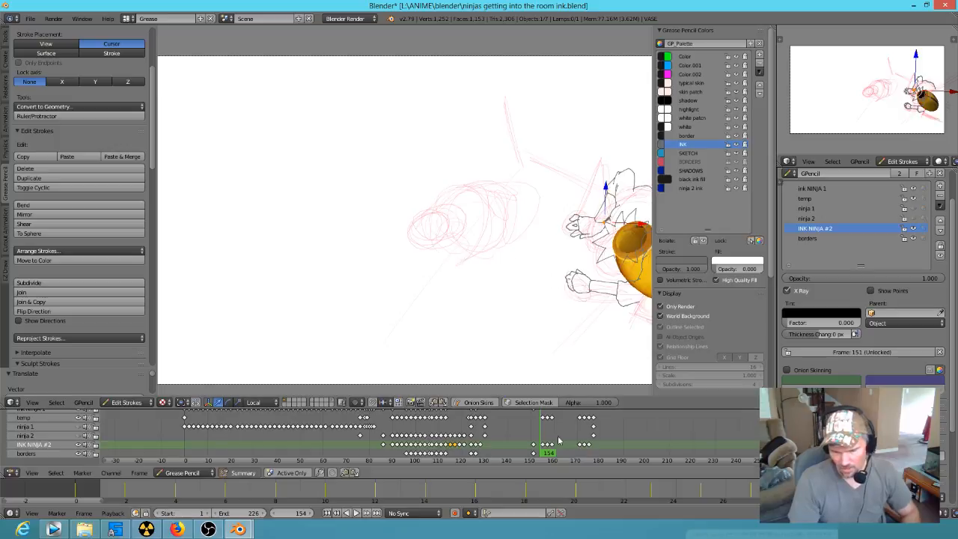
drag(546, 449, 545, 452)
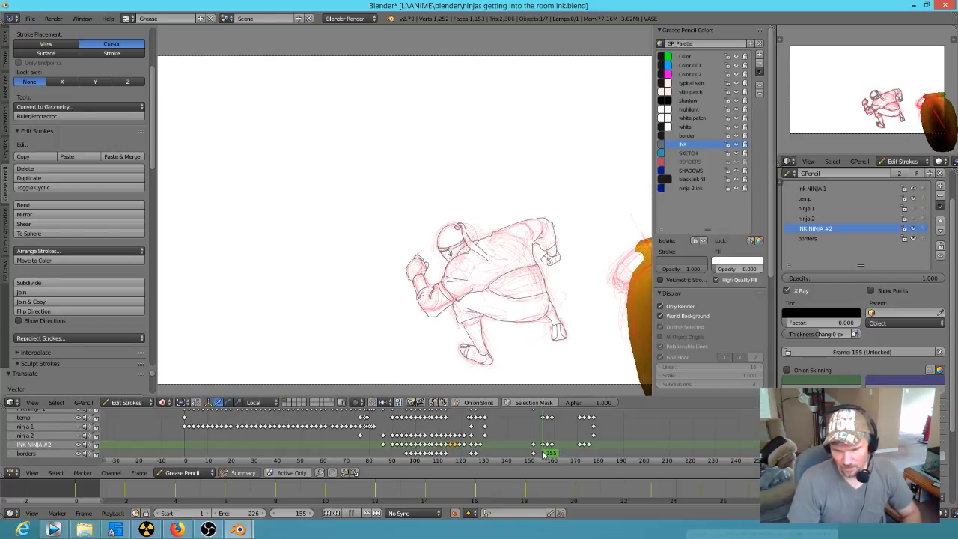
click(913, 229)
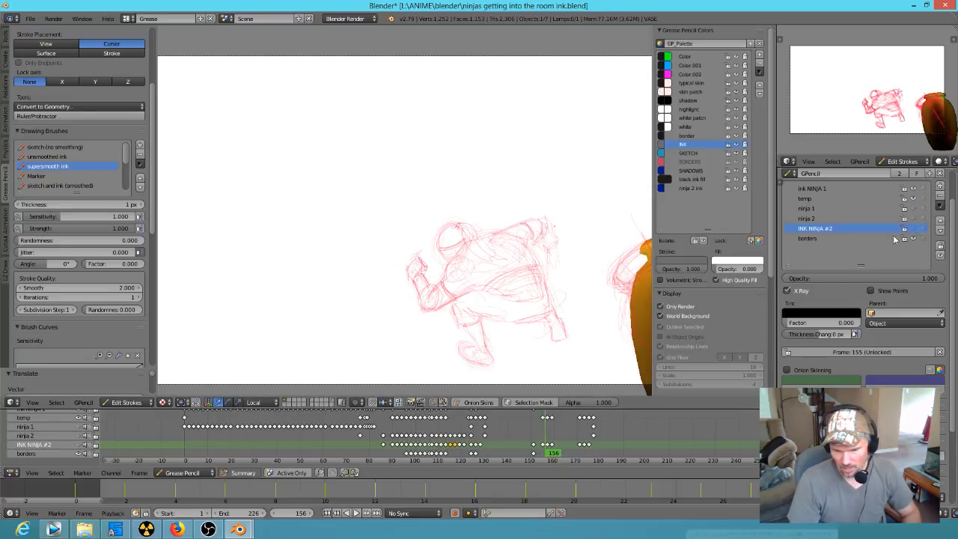
mouse_move(546, 452)
mouse_down()
mouse_move(563, 456)
mouse_move(536, 455)
mouse_move(560, 456)
mouse_move(550, 458)
mouse_move(558, 464)
mouse_up()
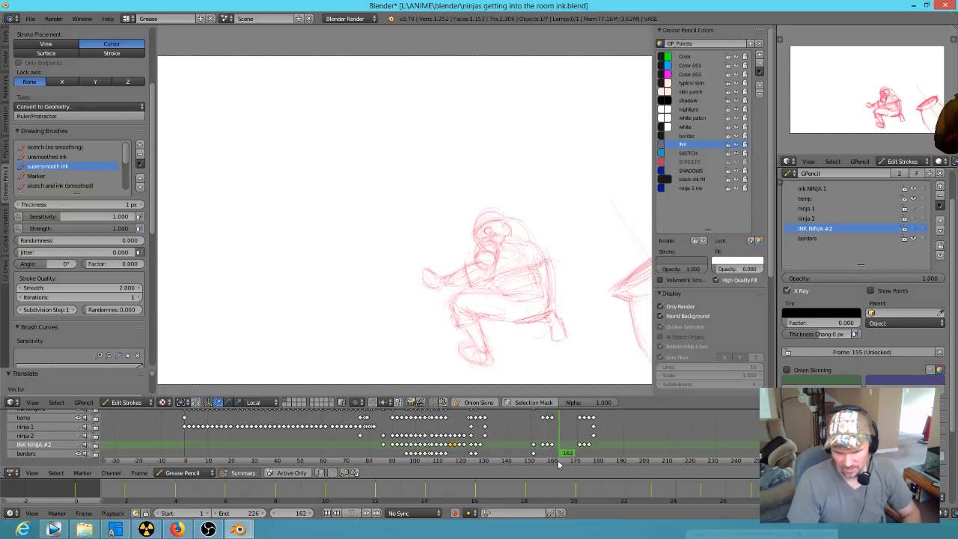
click(914, 229)
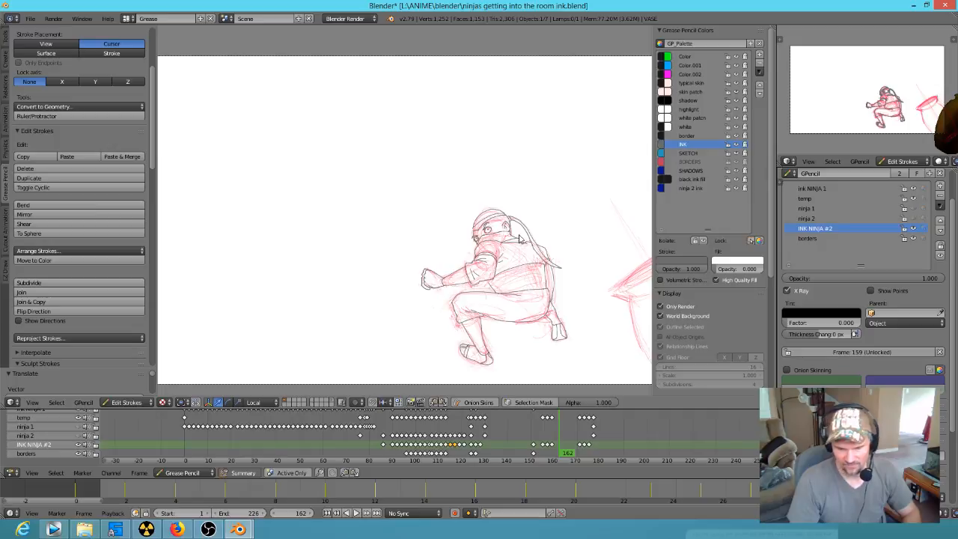
Step: Hide the INK NINJA #2 layer at frame 162 to expose the red sketch of the ninja's head
scroll(528, 217, up, 6)
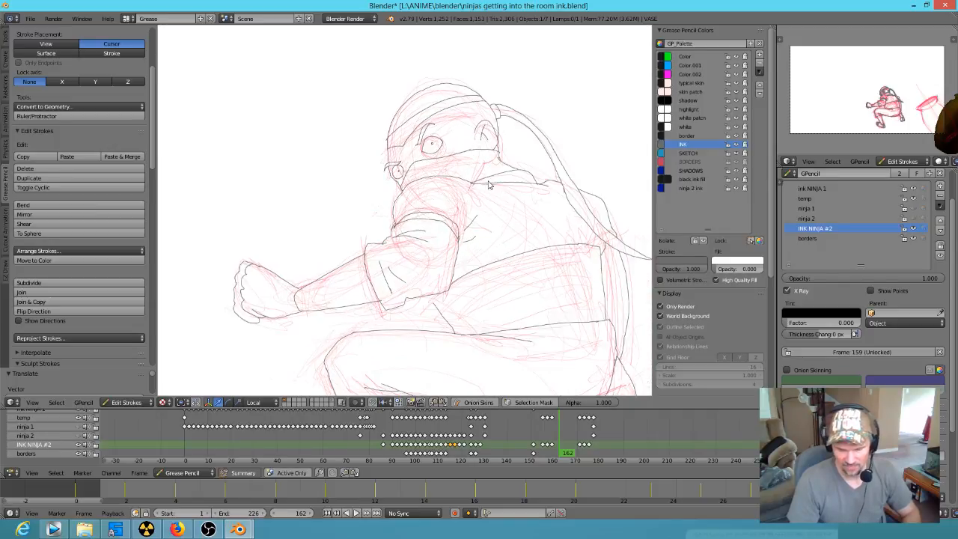
scroll(484, 180, up, 2)
click(913, 229)
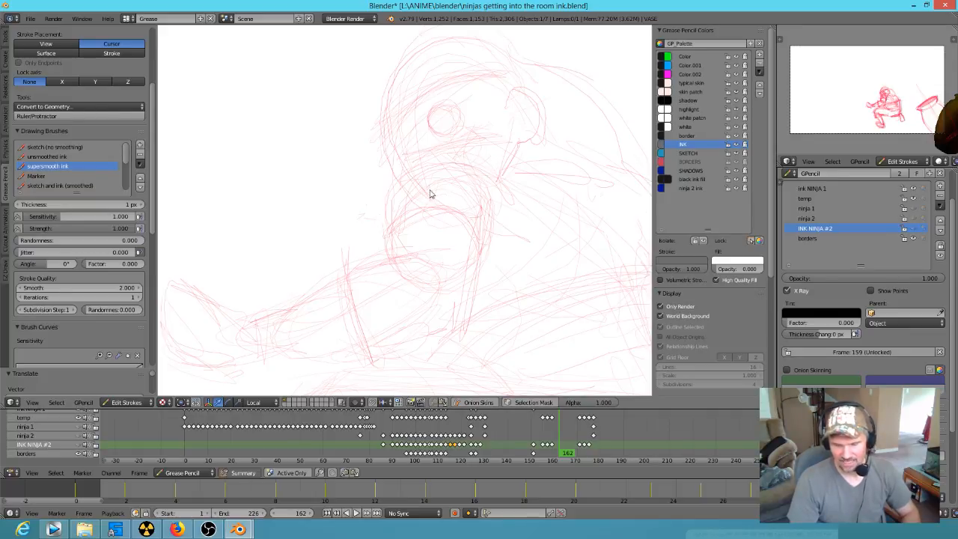
shift+middle_drag(452, 195, 408, 227)
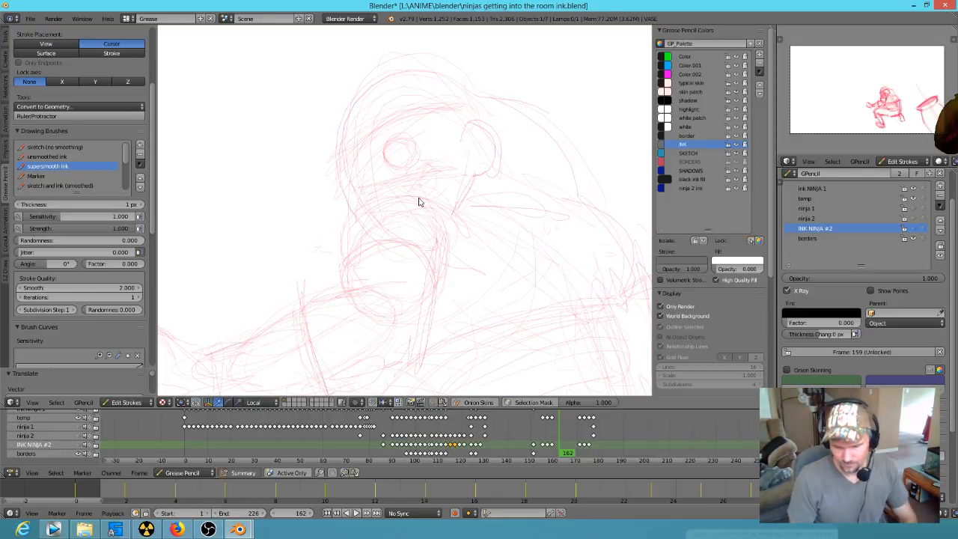
Step: Compare the sketched poses at frames 155 and 159, ending on frame 159
key(Left)
key(Left)
key(Left)
key(Down)
key(Down)
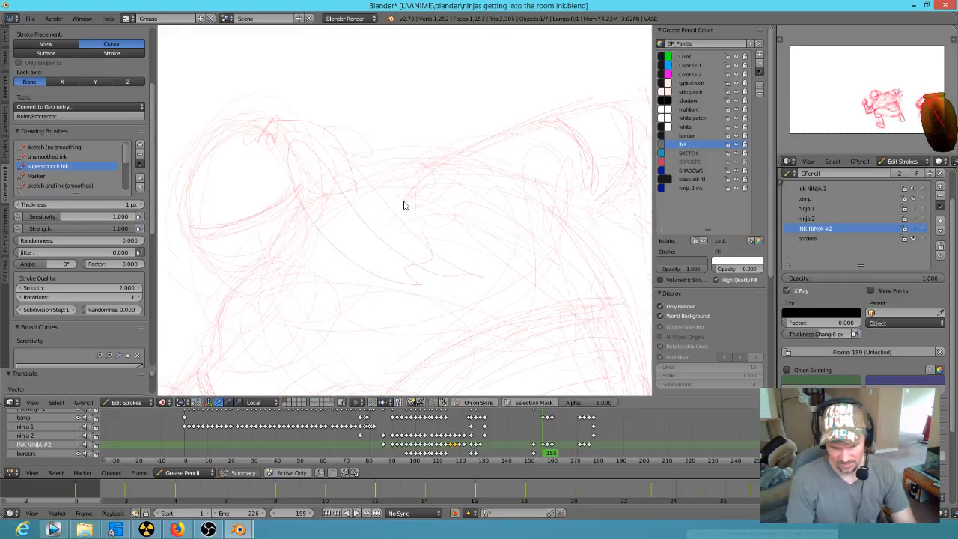
key(Up)
key(Up)
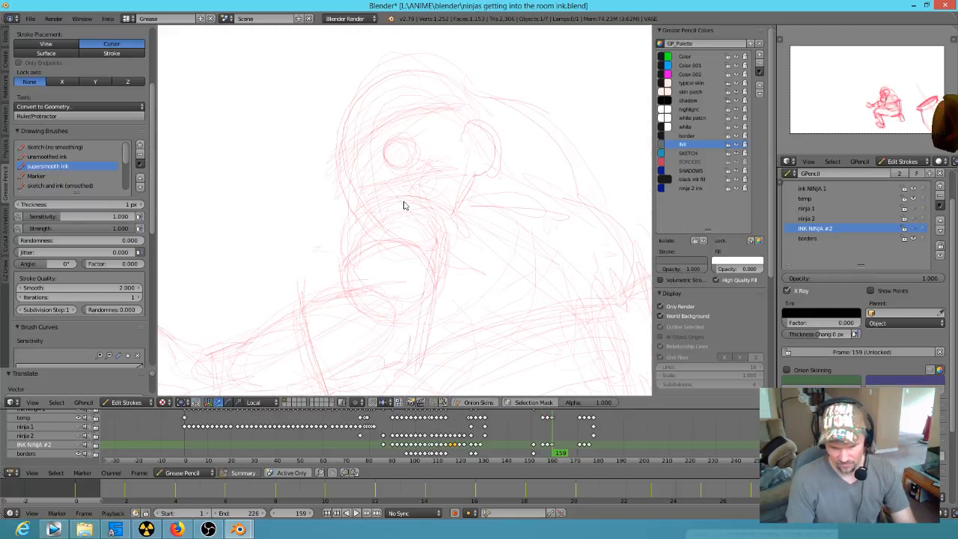
Step: Choose the BORDERS palette color and make the temp layer active for sketching on the ninja's face
click(691, 161)
click(914, 199)
click(913, 199)
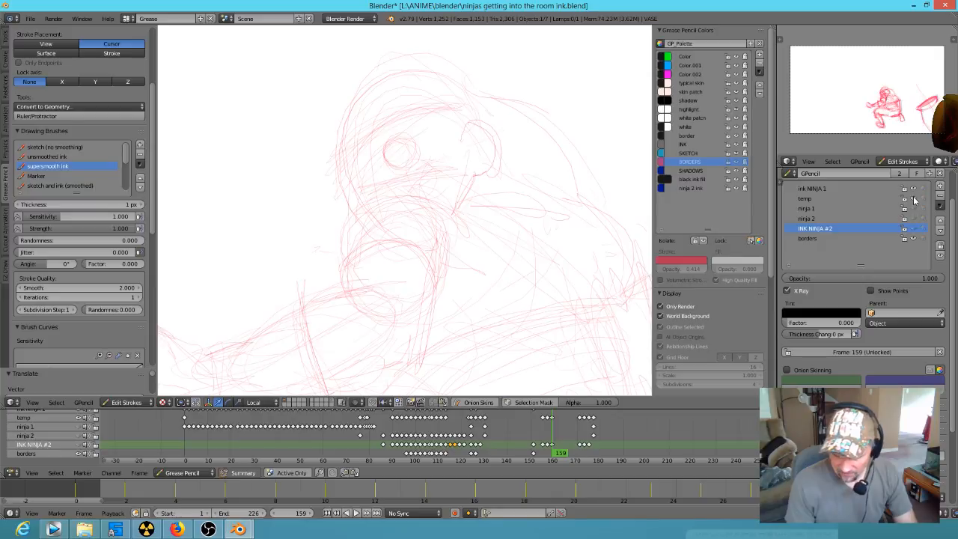
click(849, 199)
scroll(417, 143, up, 4)
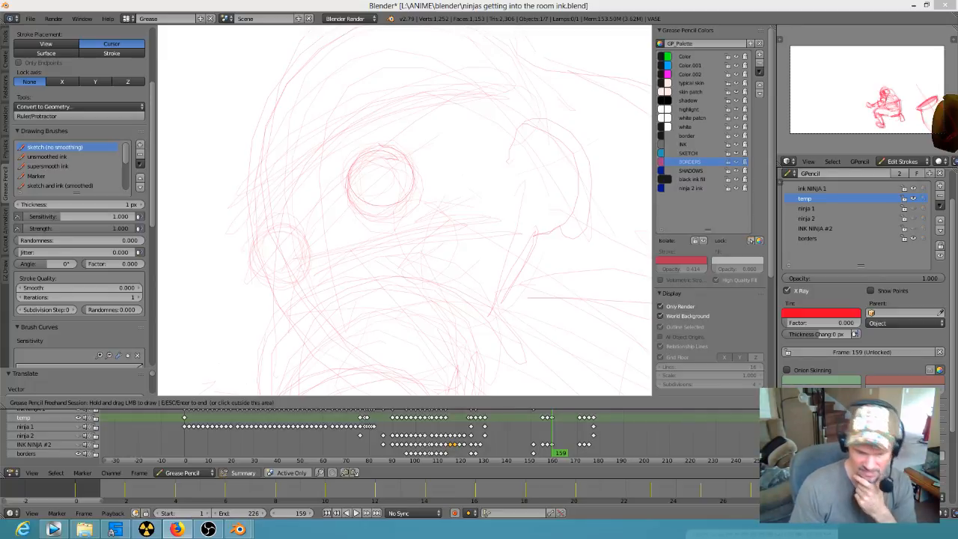
Step: Sketch the inner contour of the ninja's far eye beside the nose bridge at frame 159
mouse_move(283, 204)
mouse_down()
mouse_move(317, 215)
mouse_move(313, 238)
mouse_up()
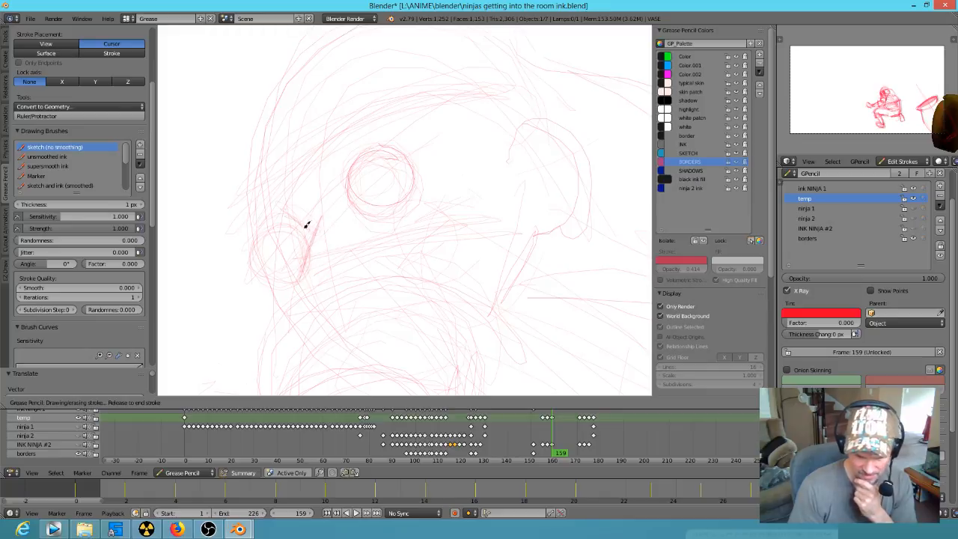
drag(318, 255, 319, 256)
scroll(490, 227, down, 3)
scroll(431, 298, up, 3)
Step: Sketch over the ninja's ear, reworking its outer rim and inner folds
drag(596, 138, 600, 135)
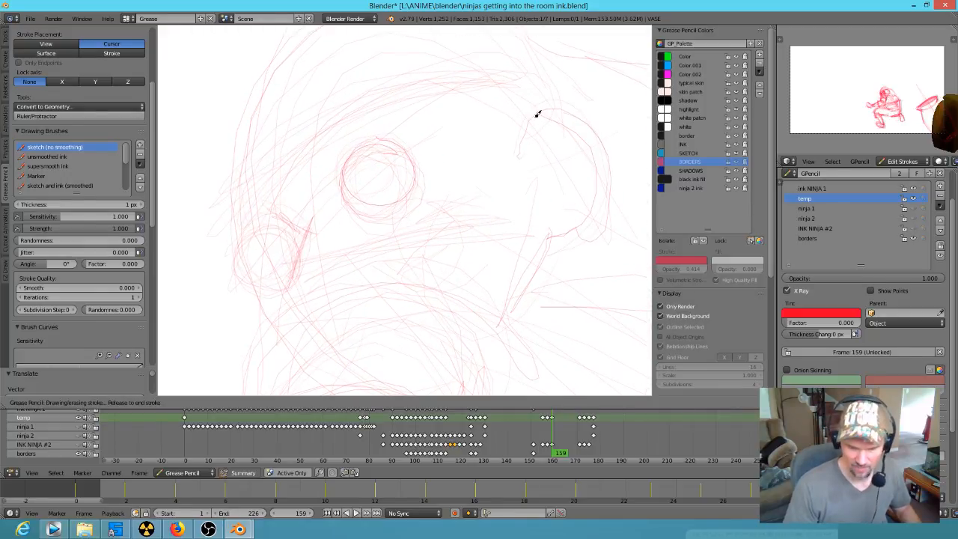
drag(605, 204, 568, 229)
drag(546, 178, 547, 154)
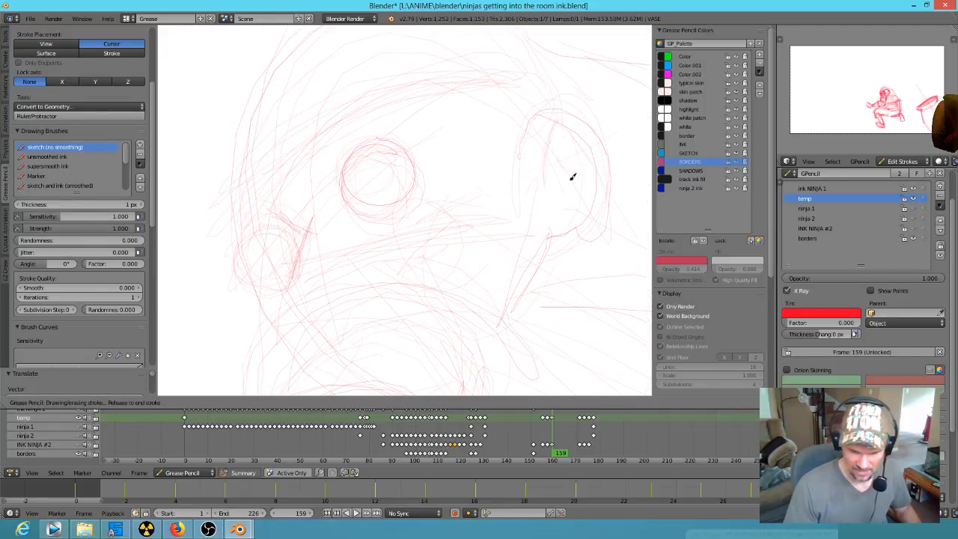
drag(574, 197, 547, 221)
Step: Sketch slanted upper eyelids and small pupils in both of the ninja's eyes
mouse_move(364, 170)
mouse_down()
mouse_move(345, 182)
mouse_move(401, 144)
mouse_up()
drag(314, 224, 261, 234)
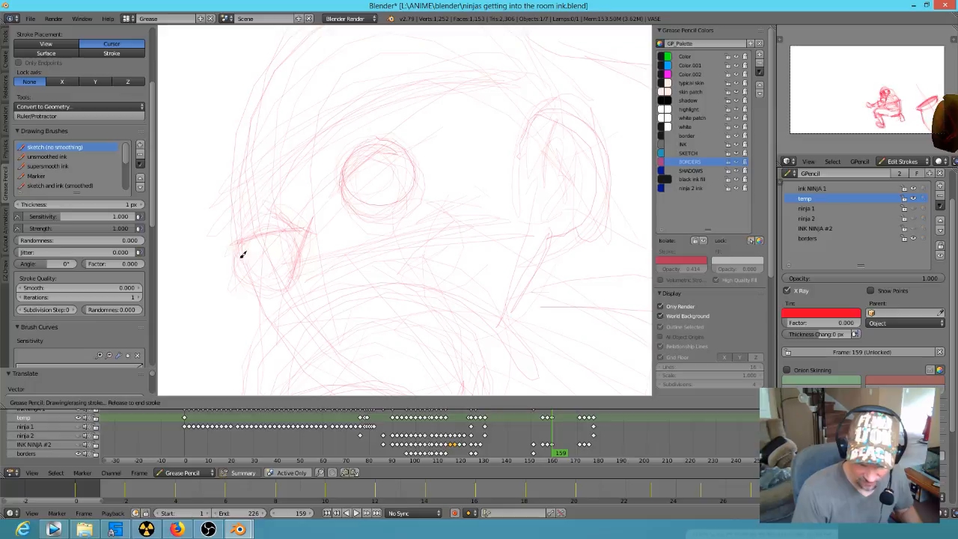
drag(284, 252, 288, 247)
mouse_move(358, 165)
mouse_down()
mouse_move(351, 177)
mouse_move(381, 187)
mouse_move(402, 137)
mouse_move(356, 188)
mouse_up()
drag(280, 240, 275, 239)
Step: Darken the eyelid lines, add angry brows over both eyes, and sketch the headband's lower edge across the forehead
mouse_move(401, 159)
mouse_down()
mouse_move(381, 164)
mouse_move(361, 149)
mouse_move(345, 187)
mouse_up()
mouse_move(412, 111)
mouse_down()
mouse_move(364, 145)
mouse_move(334, 191)
mouse_up()
drag(247, 220, 230, 245)
mouse_move(233, 201)
mouse_down()
mouse_move(310, 180)
mouse_move(358, 119)
mouse_up()
mouse_move(320, 153)
mouse_down()
mouse_move(382, 100)
mouse_move(337, 137)
mouse_move(462, 63)
mouse_move(518, 55)
mouse_up()
drag(293, 141, 437, 54)
Step: Sketch the nose bridge, a crease below the near eye, and the mask's upper edge running from the ear
drag(316, 234, 304, 291)
drag(344, 217, 341, 229)
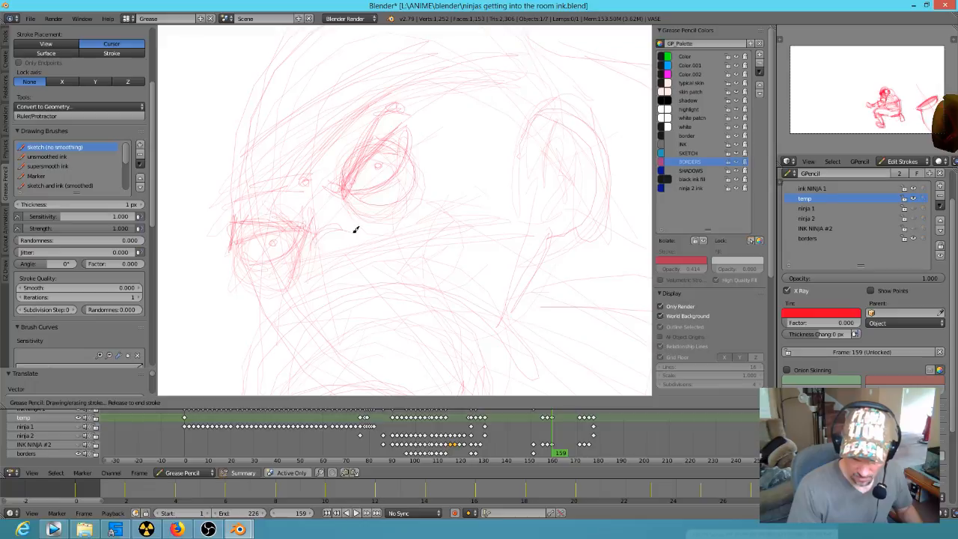
mouse_move(530, 210)
mouse_down()
mouse_move(331, 245)
mouse_move(280, 314)
mouse_move(292, 305)
mouse_up()
scroll(485, 242, down, 4)
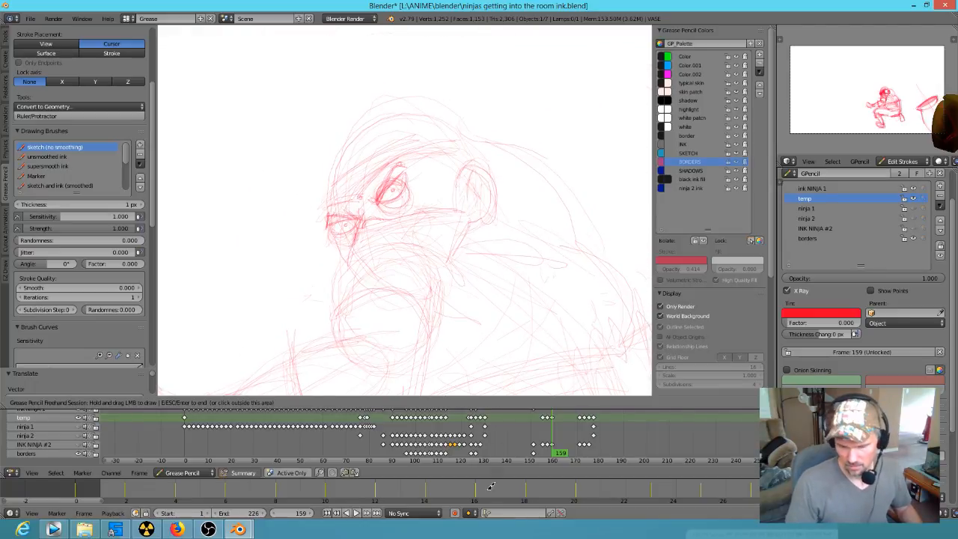
Step: Show the INK NINJA #2 layer and toggle the temp layer off and on to compare the inked face with the revised sketch
click(914, 234)
click(913, 232)
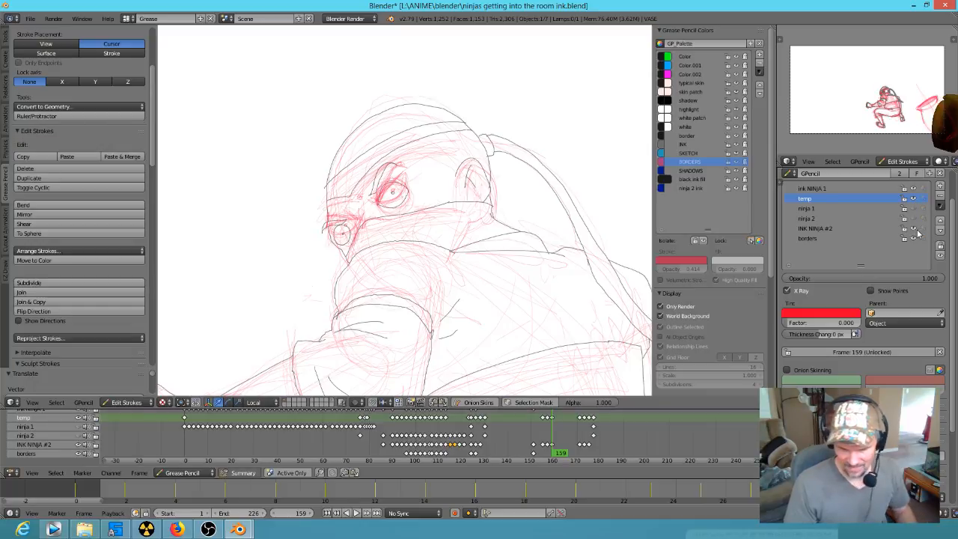
click(913, 198)
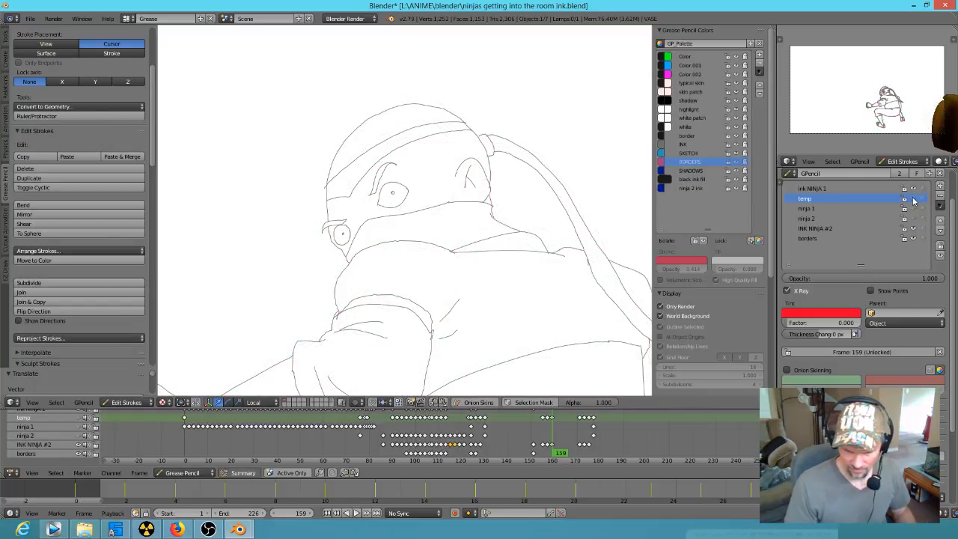
click(913, 199)
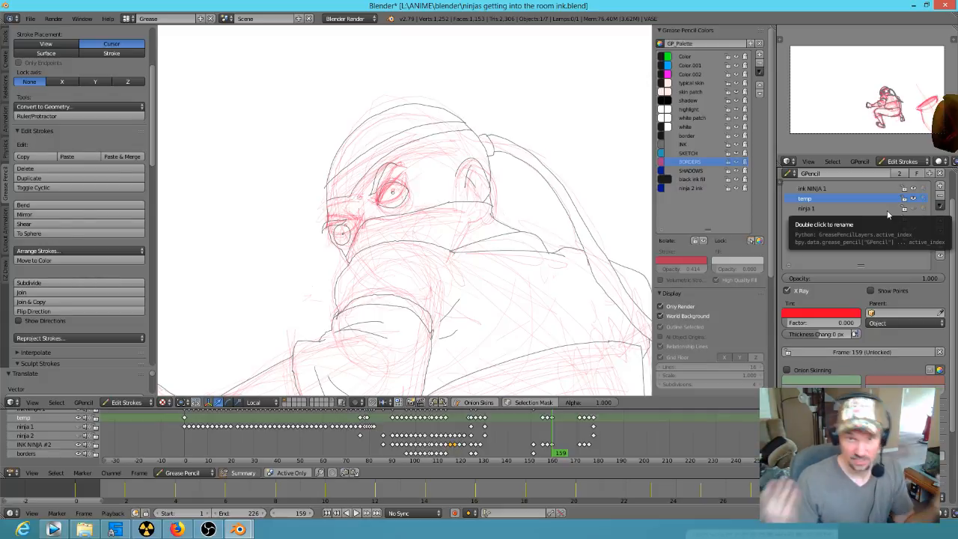
mouse_move(537, 311)
shift+middle_down()
mouse_move(507, 208)
mouse_move(498, 238)
shift+middle_up()
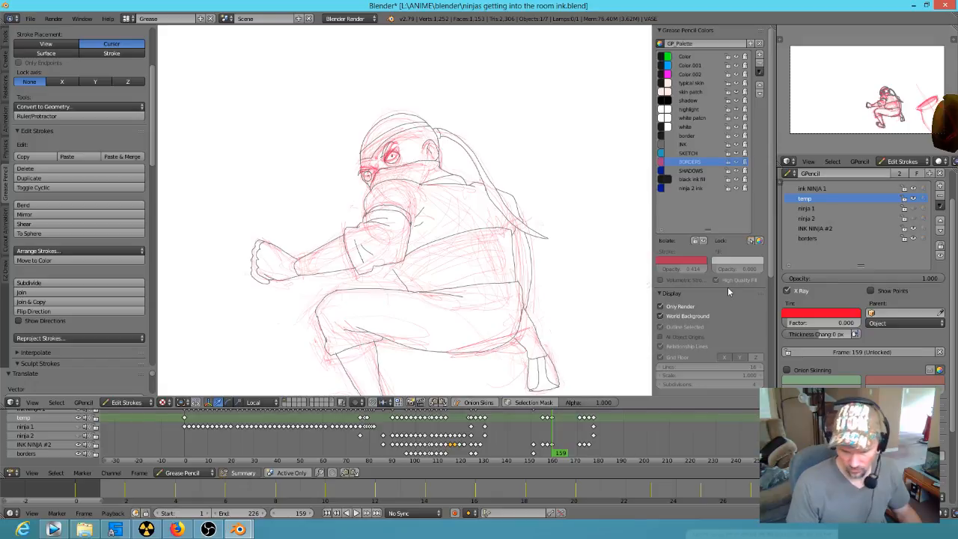
Step: Step back and forth through the keyframes between frames 157 and 173 to review the inked ninja poses
key(Up)
key(Up)
key(Up)
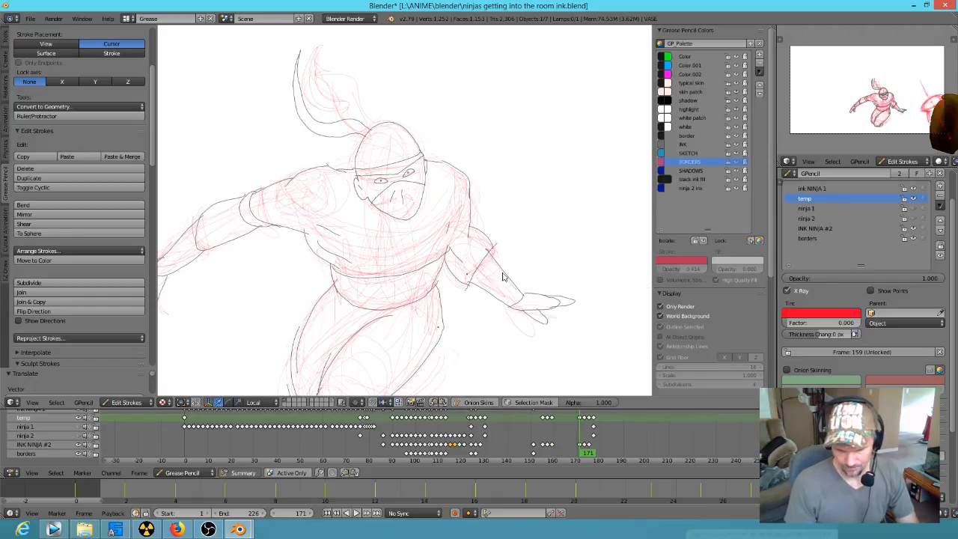
key(Down)
key(Down)
key(Down)
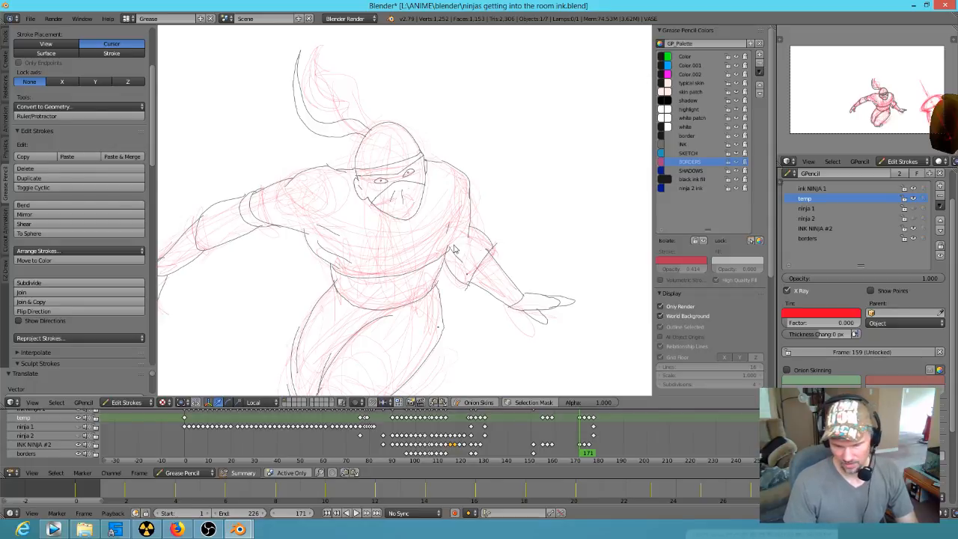
key(Up)
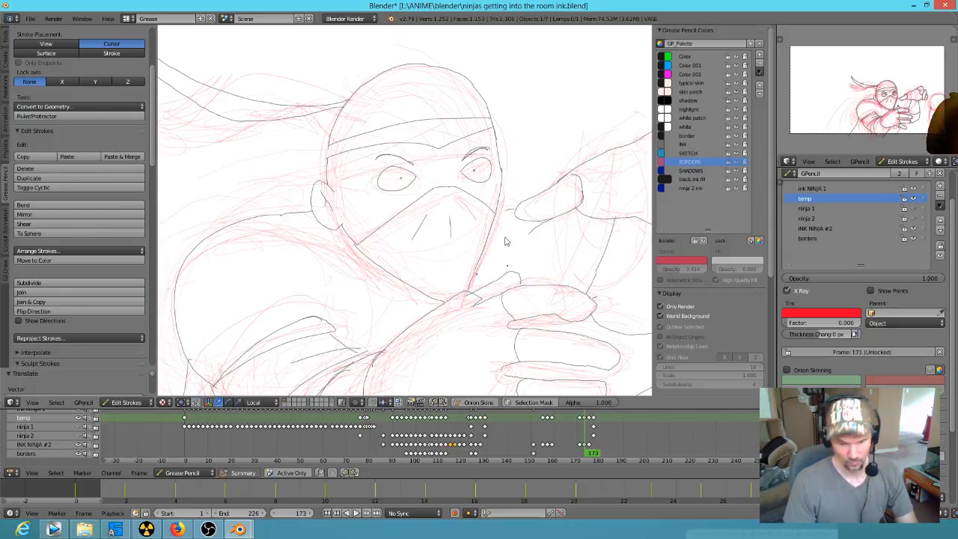
key(Down)
key(Down)
key(Down)
key(Down)
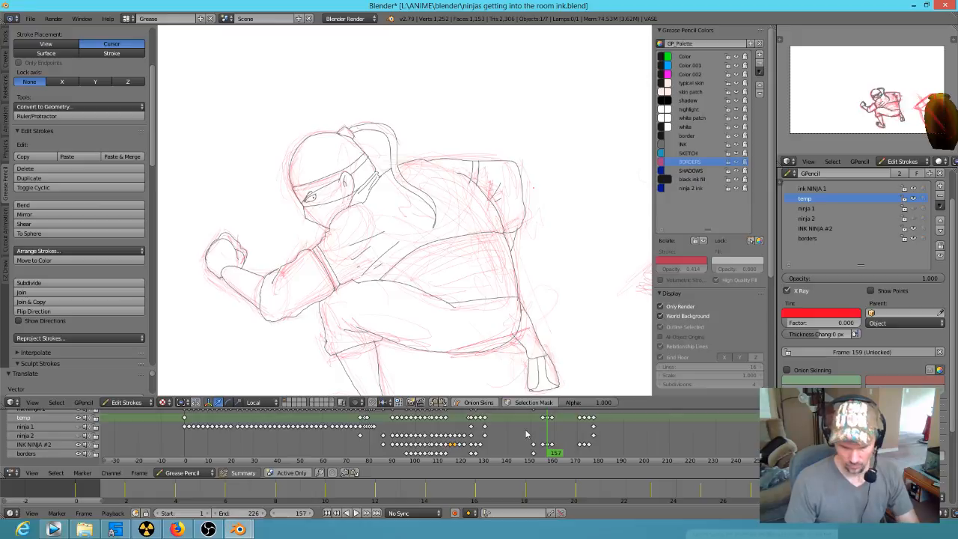
Step: Play back the animation from frame 157 to check the motion, and stop the playback
middle_drag(524, 261, 496, 303)
key(alt+a)
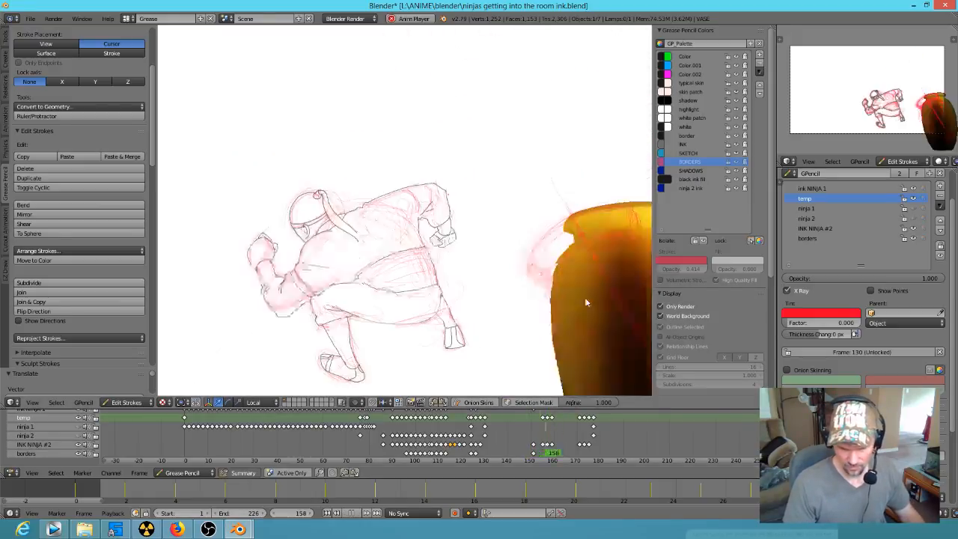
key(Escape)
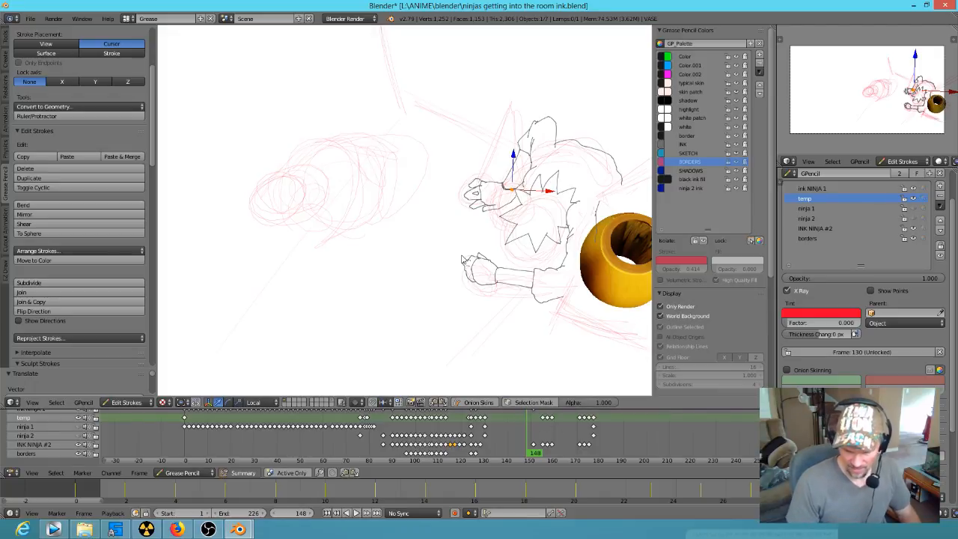
Step: Go to frame 124 and toggle the temp layer off and on to check which strokes it holds
drag(533, 449, 471, 447)
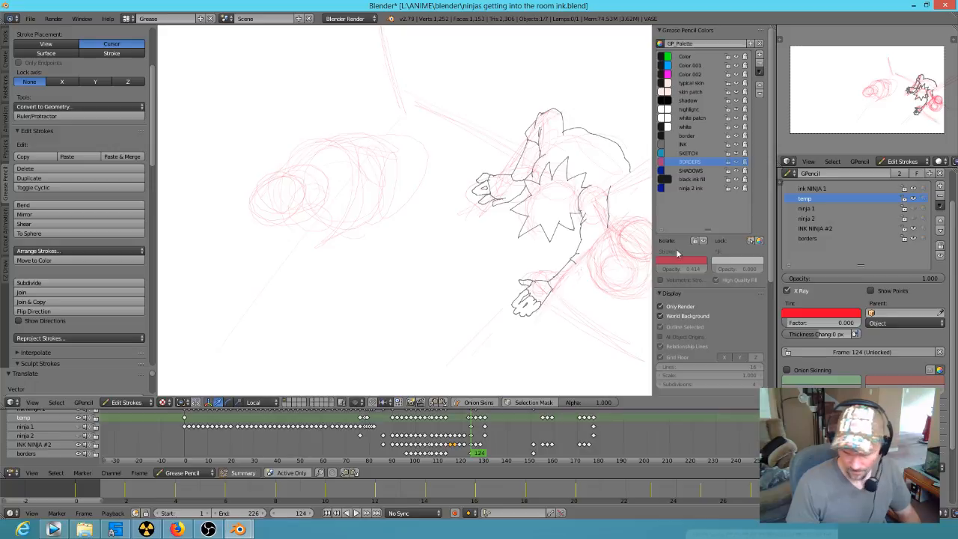
click(914, 198)
click(914, 198)
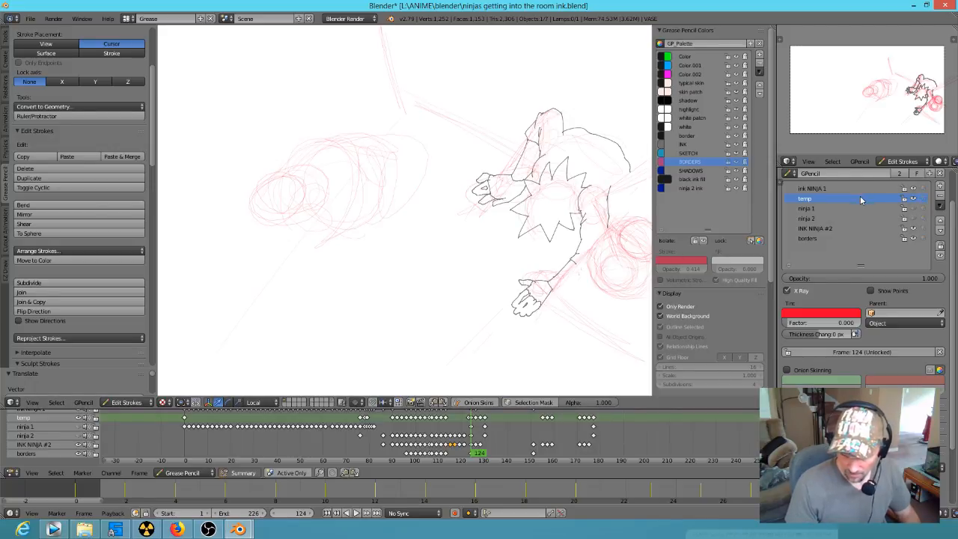
Step: Enlarge the keyframe timeline around frame 124 and flip between this pose and the following keyframe at frame 126
key(d)
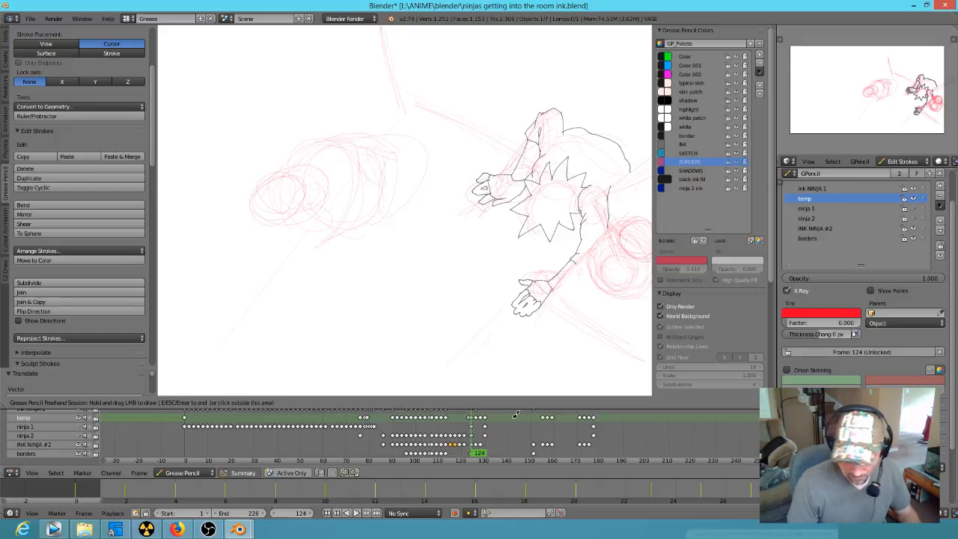
scroll(517, 432, up, 4)
ctrl+middle_drag(516, 432, 548, 439)
middle_drag(664, 445, 608, 450)
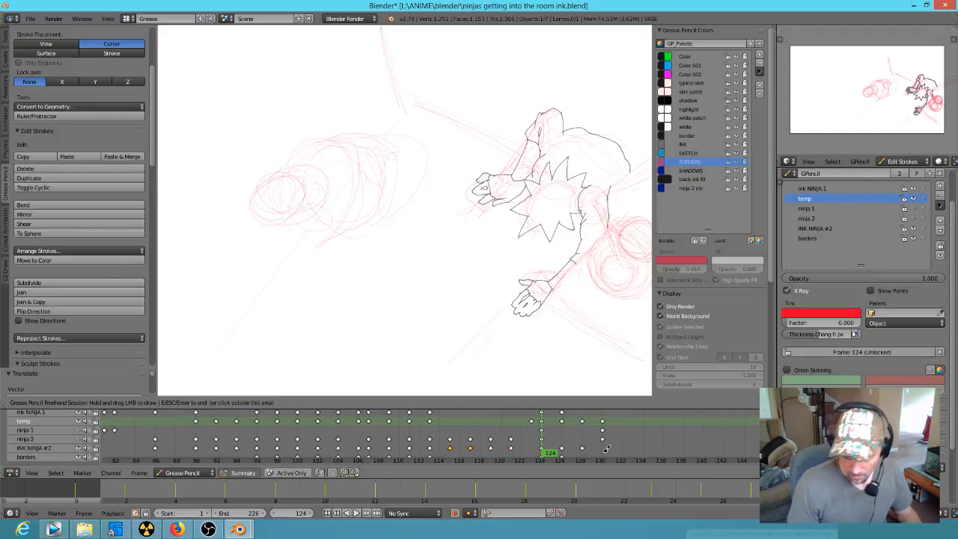
key(Up)
key(Down)
key(Up)
key(Down)
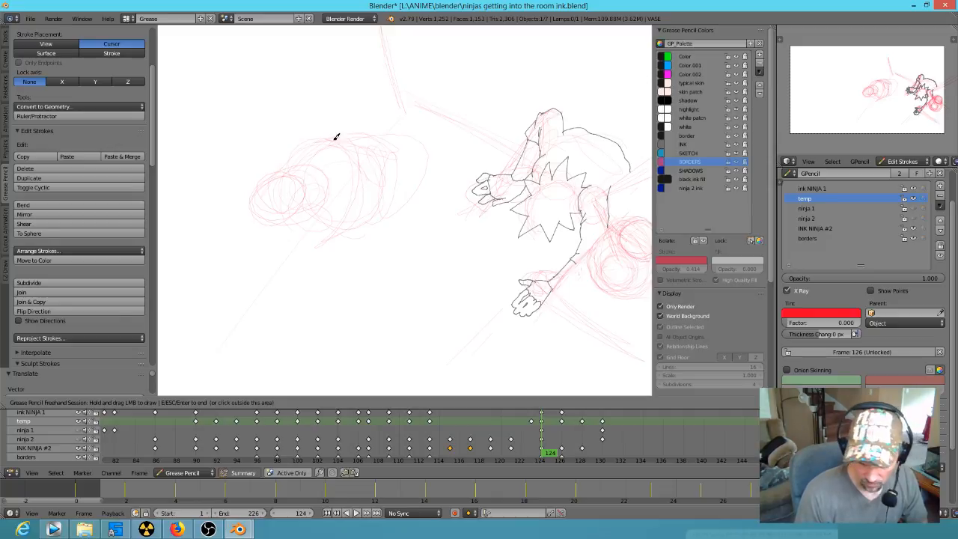
Step: Sketch small joint circles at the upper and lower sides of the rough foreshortened body
drag(304, 129, 299, 132)
drag(334, 219, 336, 227)
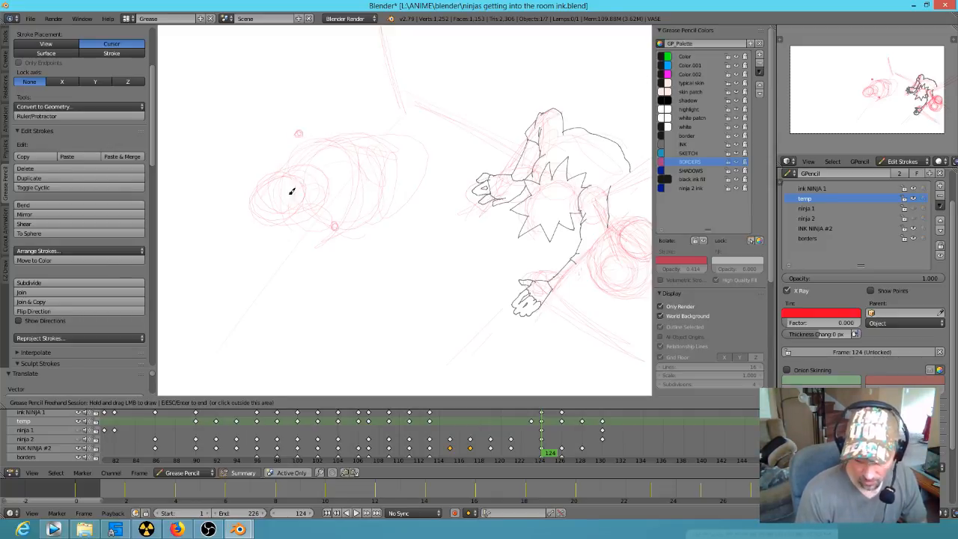
mouse_move(301, 198)
right_down()
mouse_move(275, 200)
mouse_move(296, 214)
right_up()
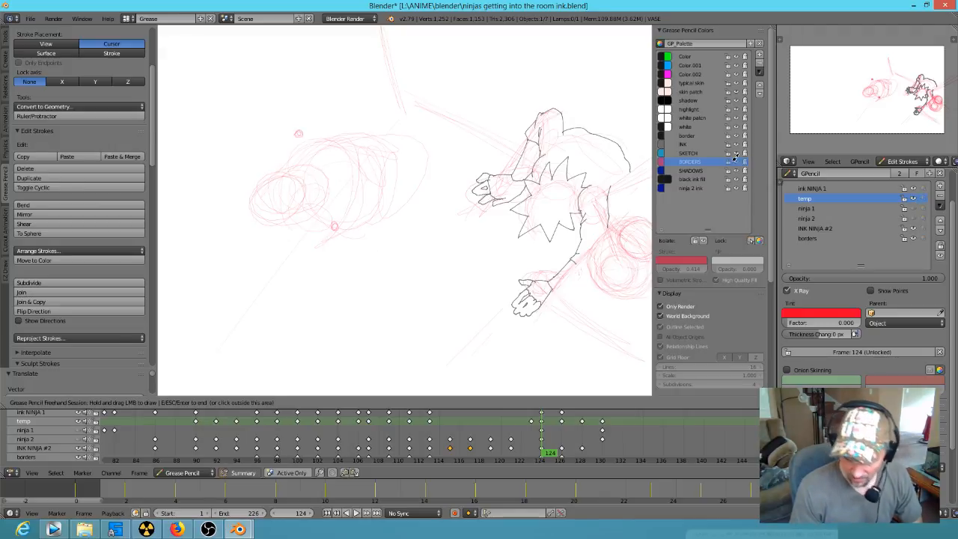
Step: With the BORDERS color active, simplify the overlapping circles at the body's front end into one ellipse and add a small joint mark
click(736, 157)
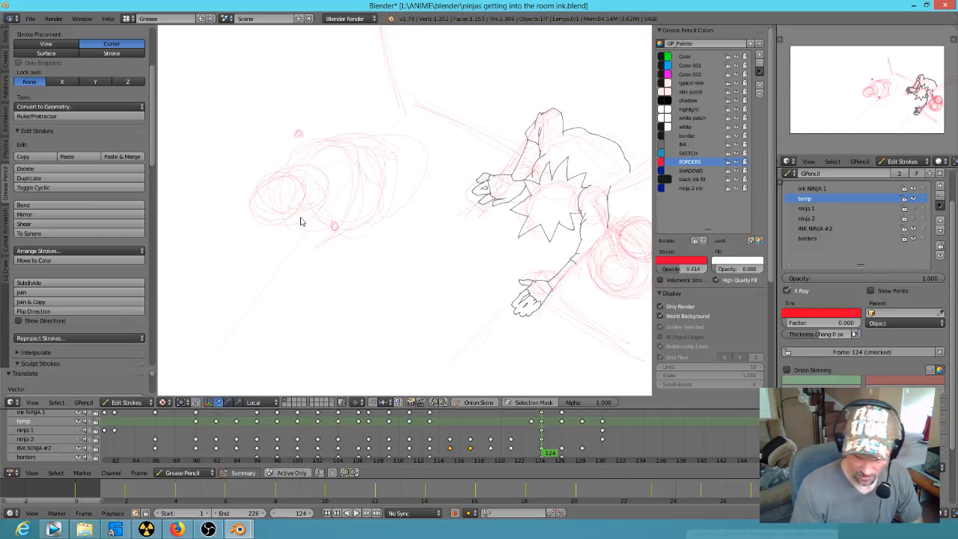
key(d)
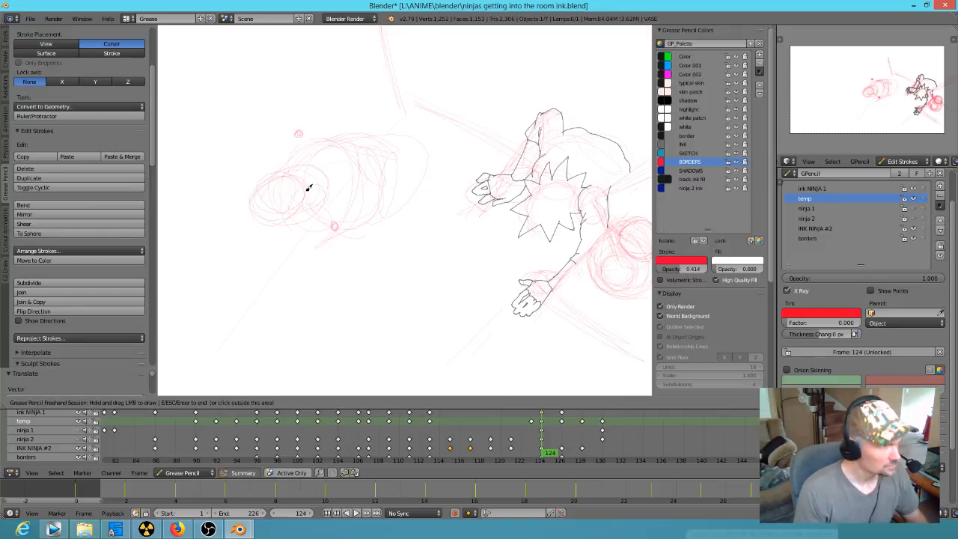
mouse_move(291, 184)
right_down()
mouse_move(272, 197)
mouse_move(282, 192)
right_up()
mouse_move(301, 198)
mouse_down()
mouse_move(324, 200)
mouse_move(251, 198)
mouse_move(262, 219)
mouse_up()
drag(300, 181, 301, 180)
Step: Draw larger circles around the upper and lower joint marks and reinforce the rounded far end of the body
mouse_move(334, 221)
mouse_down()
mouse_move(341, 225)
mouse_move(332, 230)
mouse_move(351, 231)
mouse_move(356, 219)
mouse_up()
mouse_move(307, 131)
mouse_down()
mouse_move(315, 135)
mouse_move(312, 125)
mouse_up()
drag(315, 176, 306, 174)
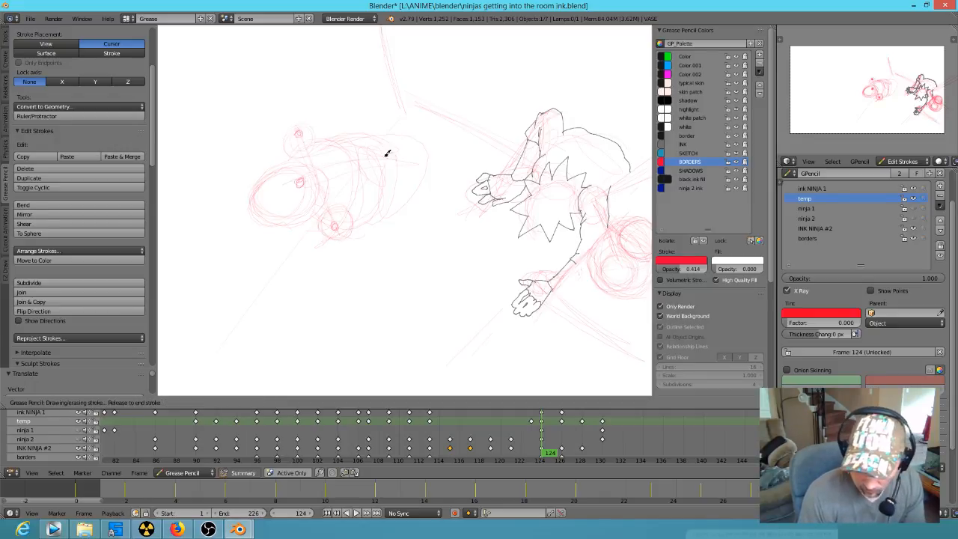
drag(389, 138, 412, 183)
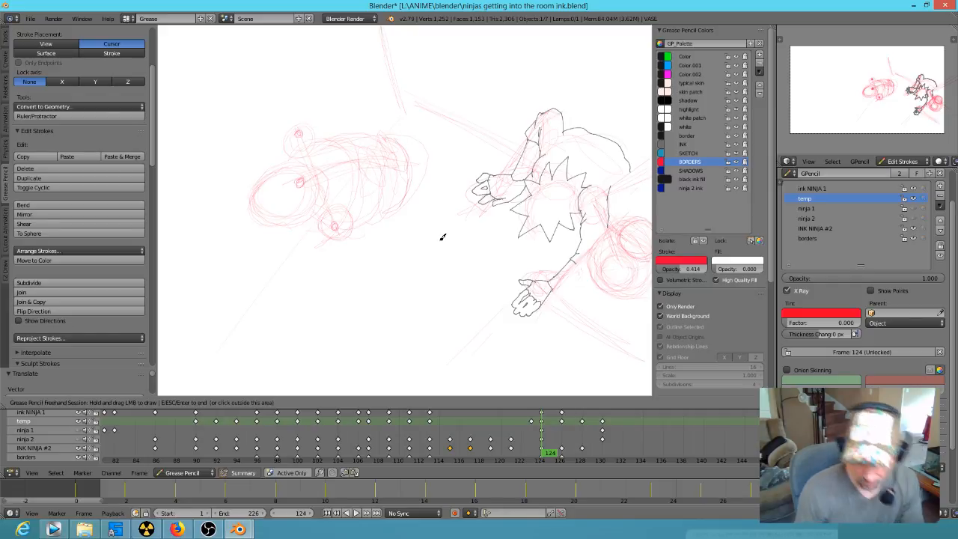
Step: Compare the frame 124 sketch with the preceding poses at frames 119 and 121 in the full camera view
key(Down)
key(Down)
key(Down)
scroll(419, 297, down, 6)
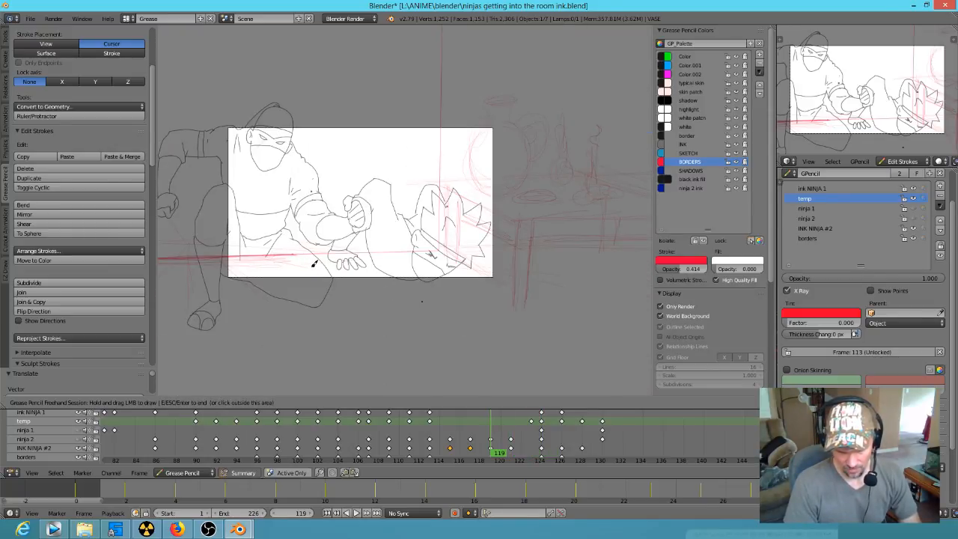
key(Up)
key(Up)
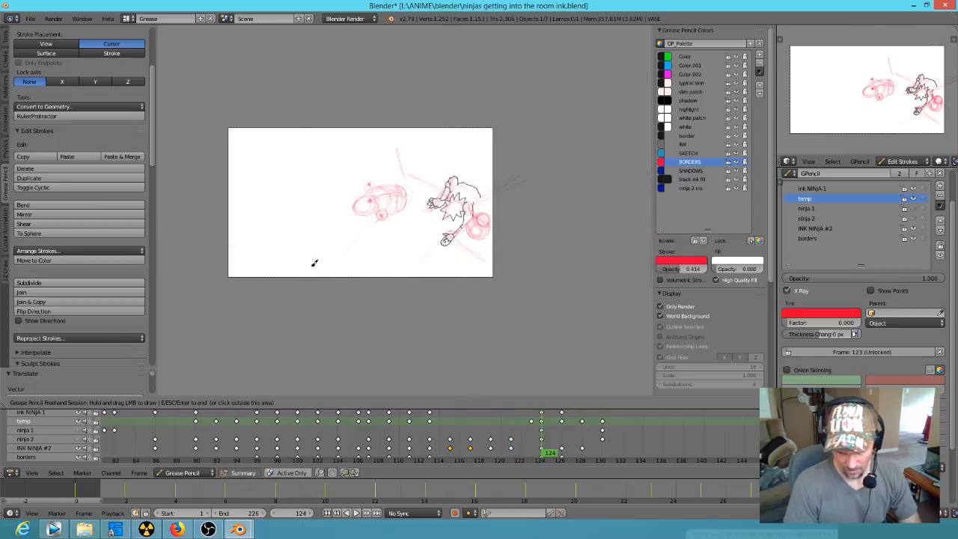
key(Down)
key(Down)
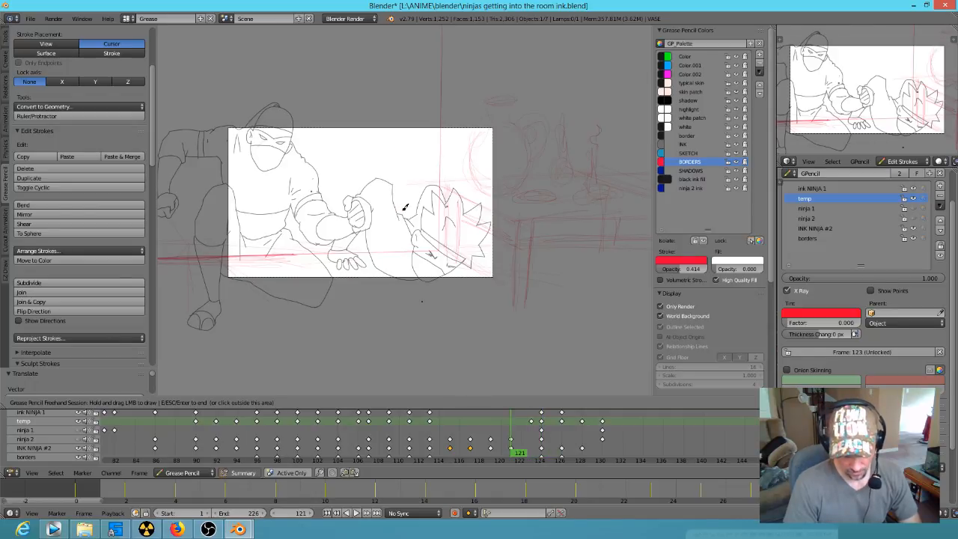
key(Up)
scroll(407, 209, up, 5)
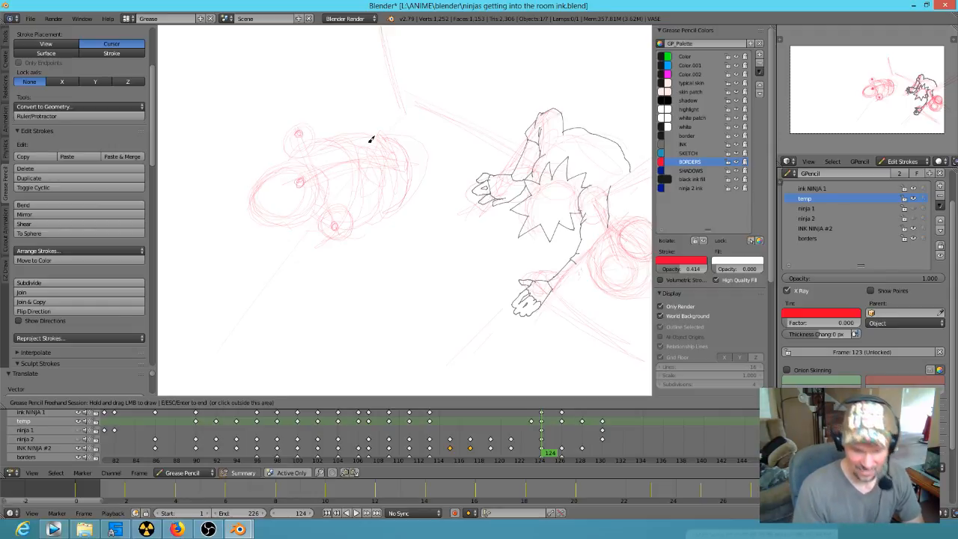
Step: Sketch contour lines along the body's upper side and over the upper joint, comparing the pose with frame 123
mouse_move(351, 134)
mouse_down()
mouse_move(253, 150)
mouse_move(250, 164)
mouse_move(323, 141)
mouse_move(250, 158)
mouse_move(262, 172)
mouse_move(253, 169)
mouse_move(365, 144)
mouse_move(246, 172)
mouse_move(309, 125)
mouse_move(342, 122)
mouse_move(377, 152)
mouse_up()
key(Left)
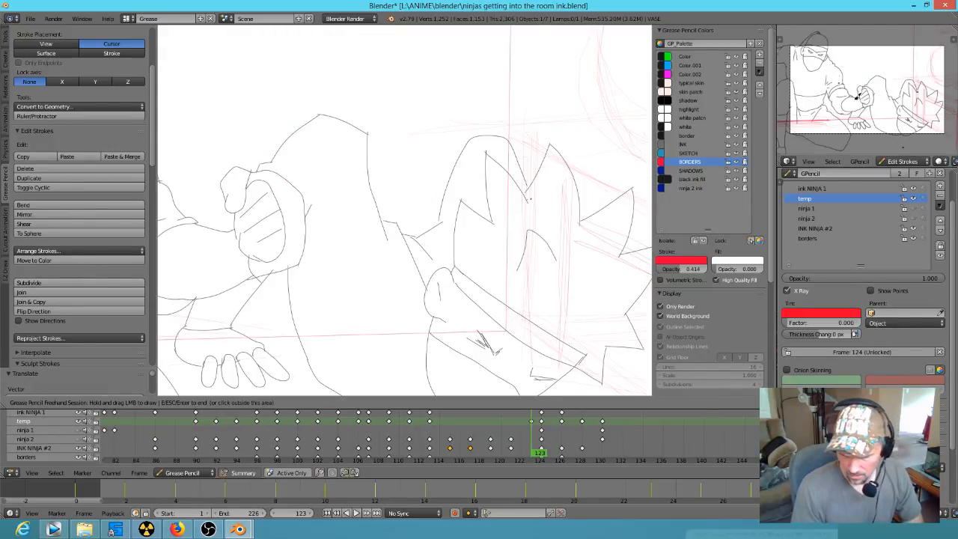
scroll(893, 61, down, 2)
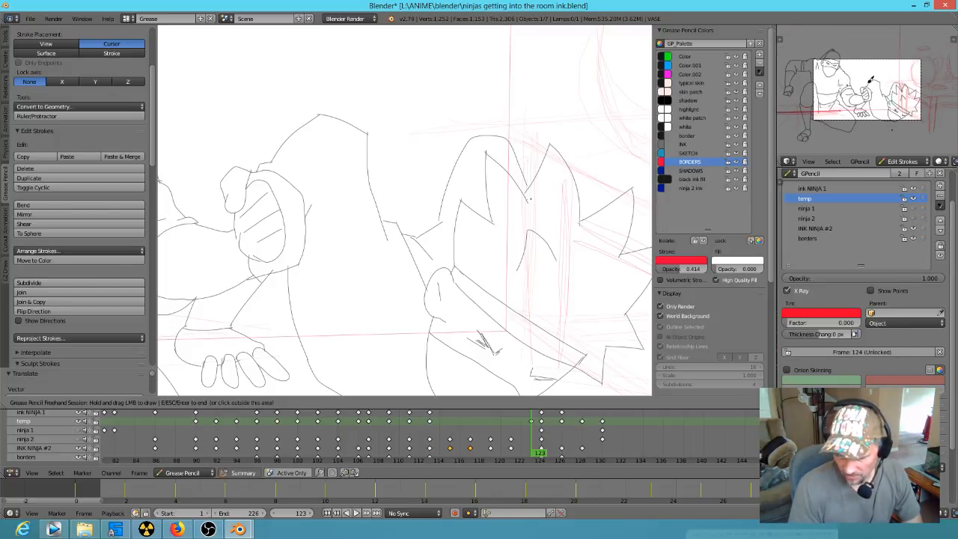
key(Right)
key(Left)
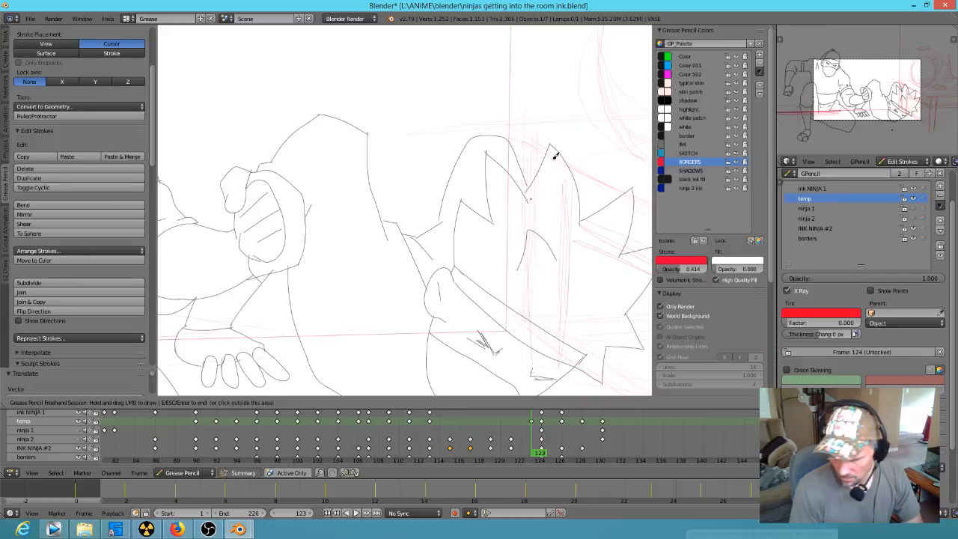
key(Right)
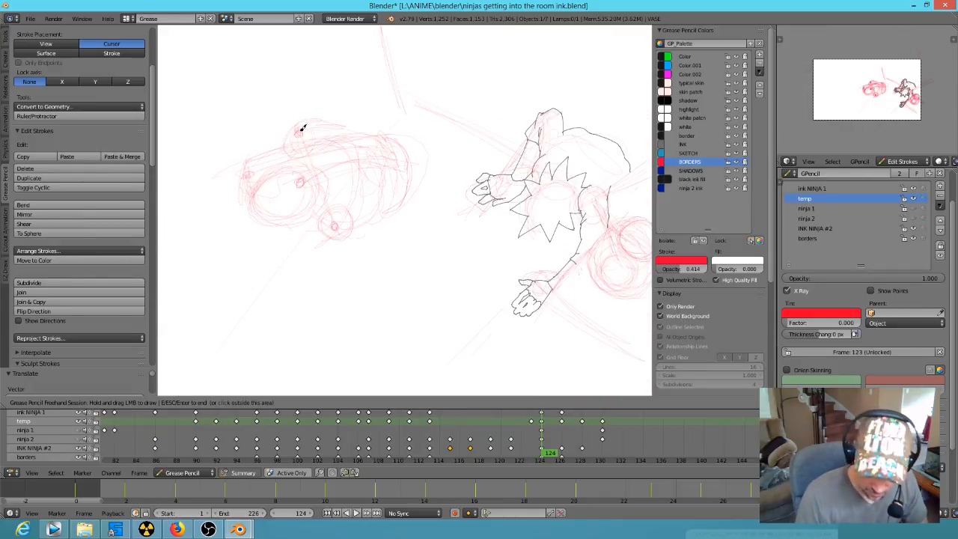
Step: Sketch a bent two-segment limb rising from the upper joint, and flip between frames 123 and 124 to check it
mouse_move(303, 128)
mouse_down()
mouse_move(329, 62)
mouse_move(309, 63)
mouse_move(299, 44)
mouse_move(324, 84)
mouse_move(330, 68)
mouse_up()
key(Left)
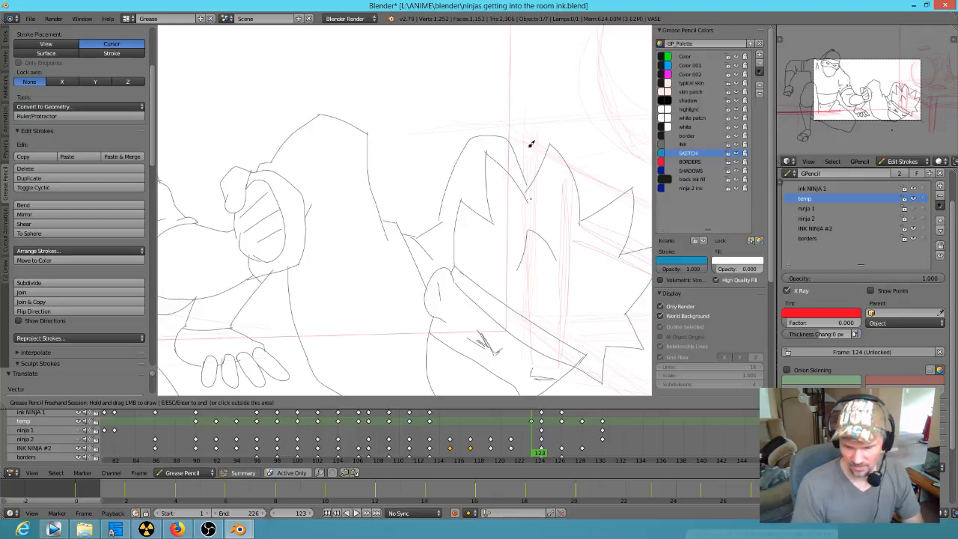
key(Right)
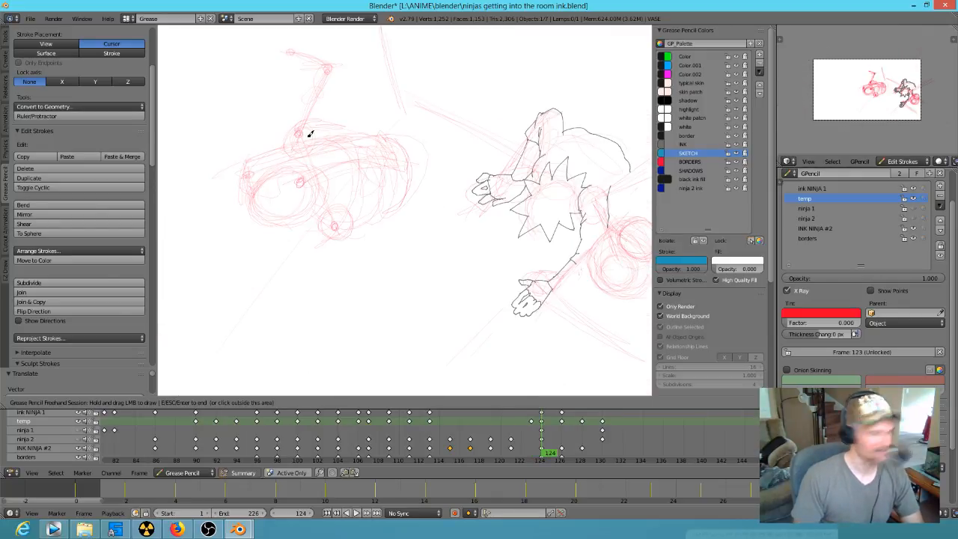
key(Left)
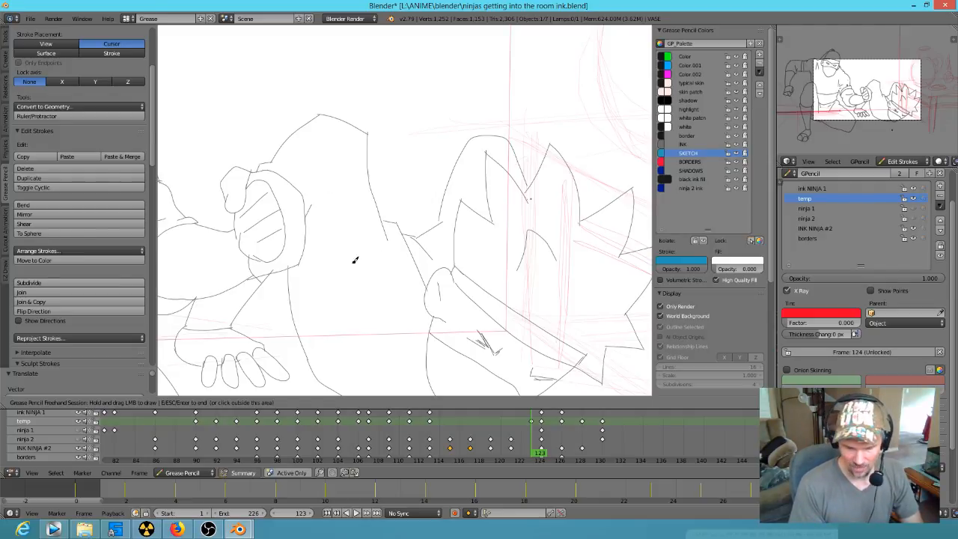
key(Right)
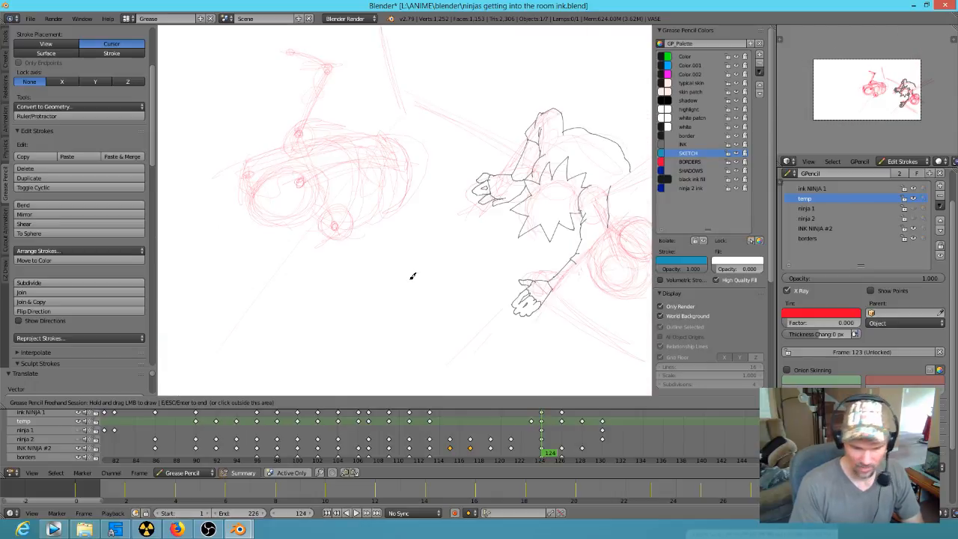
key(Left)
key(Right)
Step: Sketch a bent two-segment limb down from the lower joint, starting in SKETCH and finishing in BORDERS, and compare it with frame 123
mouse_move(339, 223)
mouse_down()
mouse_move(342, 252)
mouse_move(343, 240)
mouse_up()
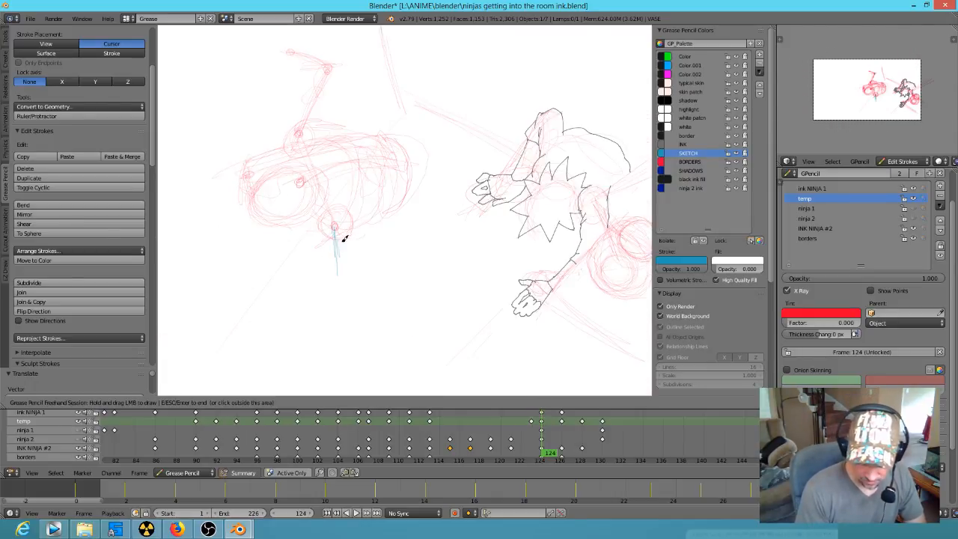
click(698, 162)
click(709, 161)
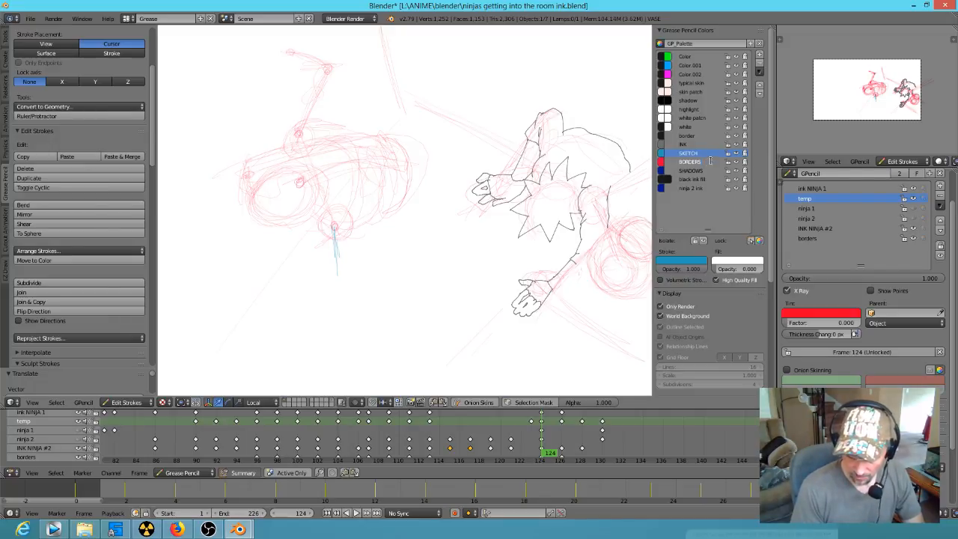
click(709, 162)
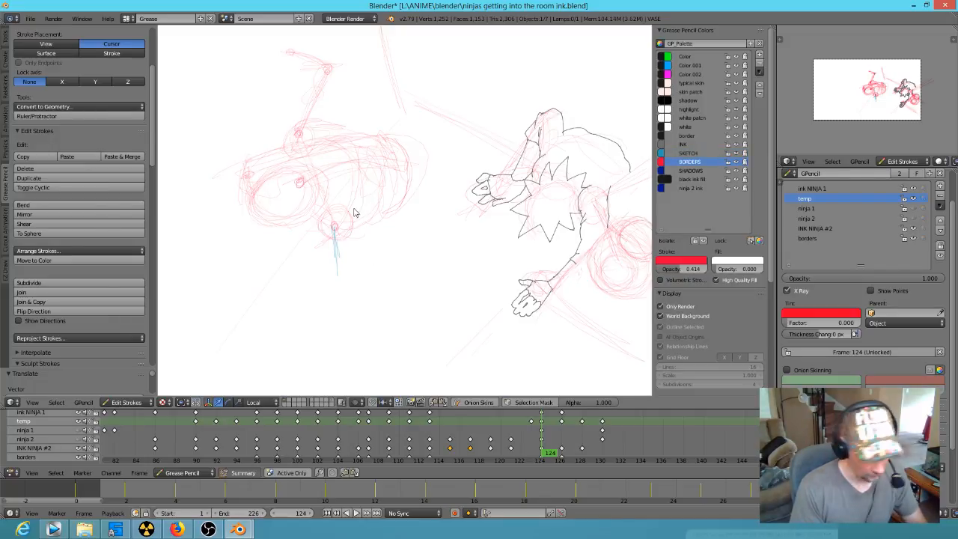
key(d)
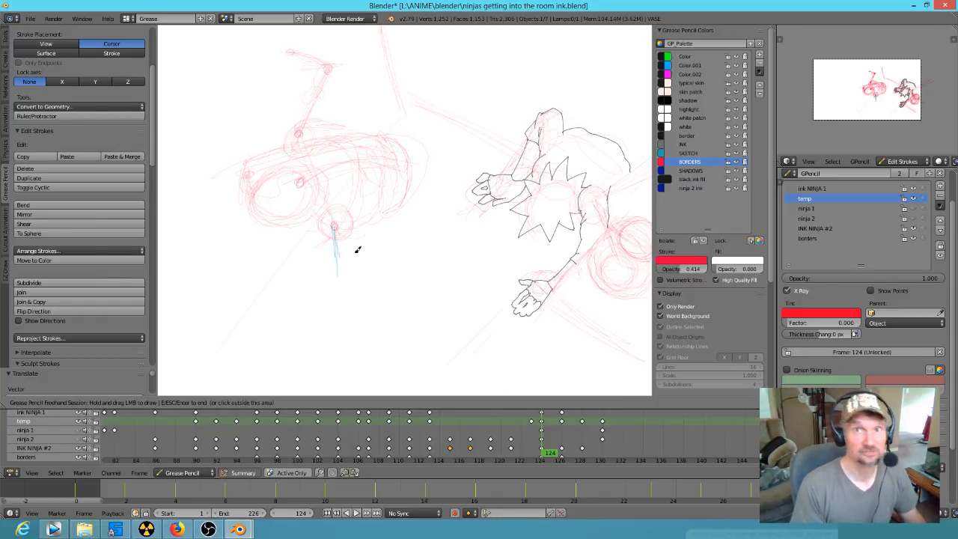
mouse_move(336, 230)
mouse_down()
mouse_move(340, 283)
mouse_move(271, 316)
mouse_up()
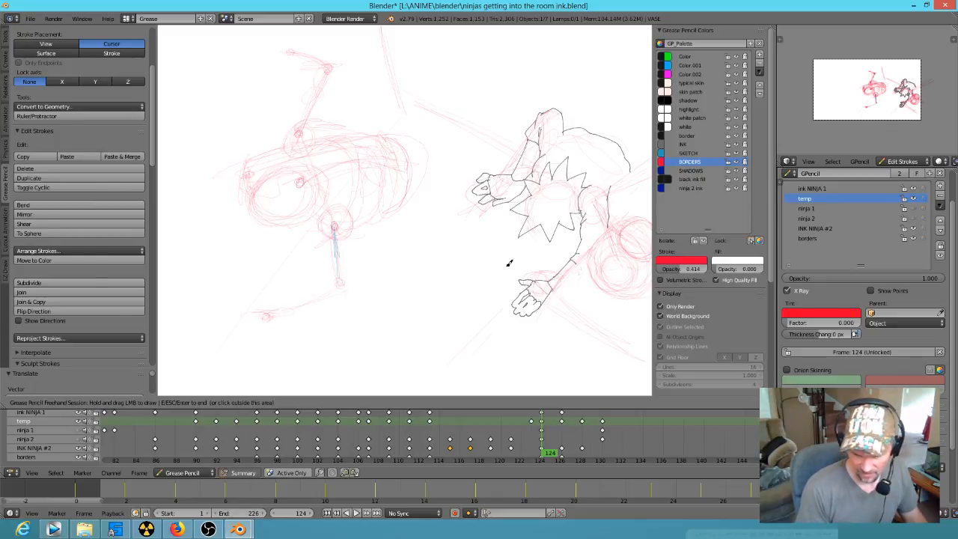
key(Left)
key(Right)
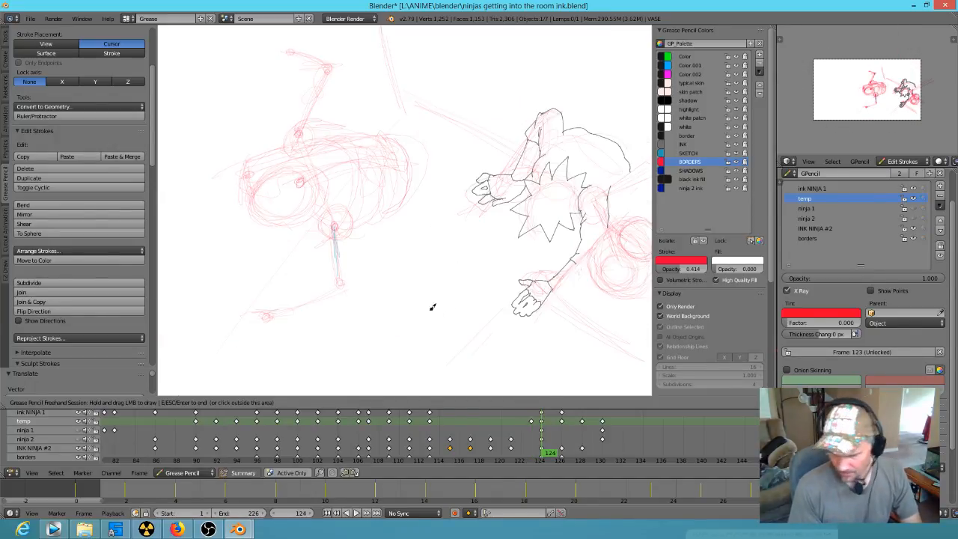
Step: Sketch a boxy hand and thicken the forearm at the end of the lower limb, comparing the pose with frame 123
mouse_move(270, 296)
mouse_down()
mouse_move(247, 292)
mouse_move(238, 318)
mouse_move(339, 296)
mouse_move(298, 307)
mouse_up()
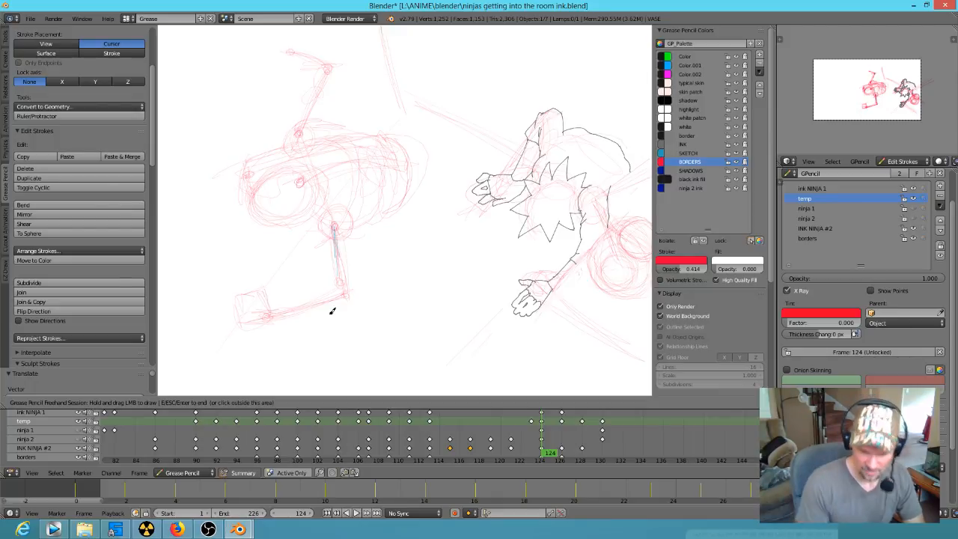
key(Left)
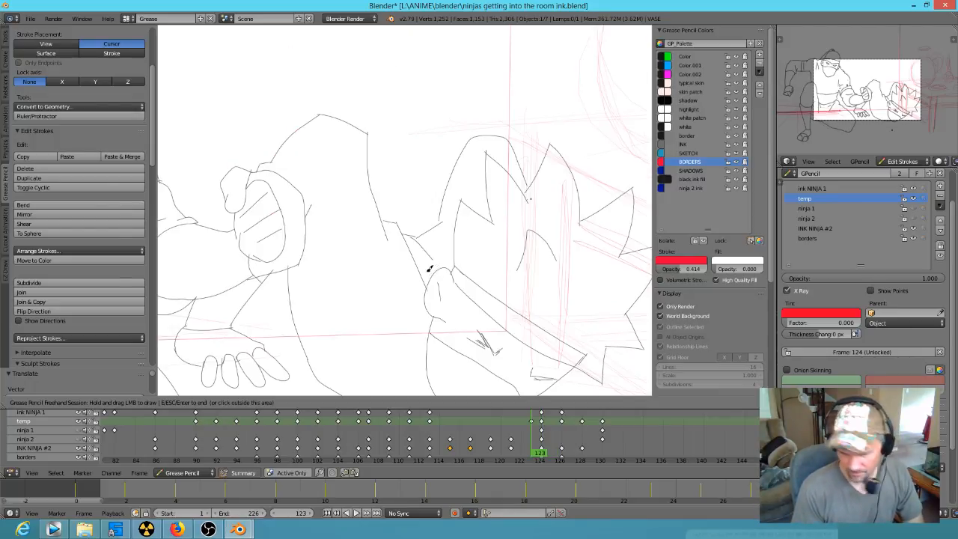
key(Right)
key(Left)
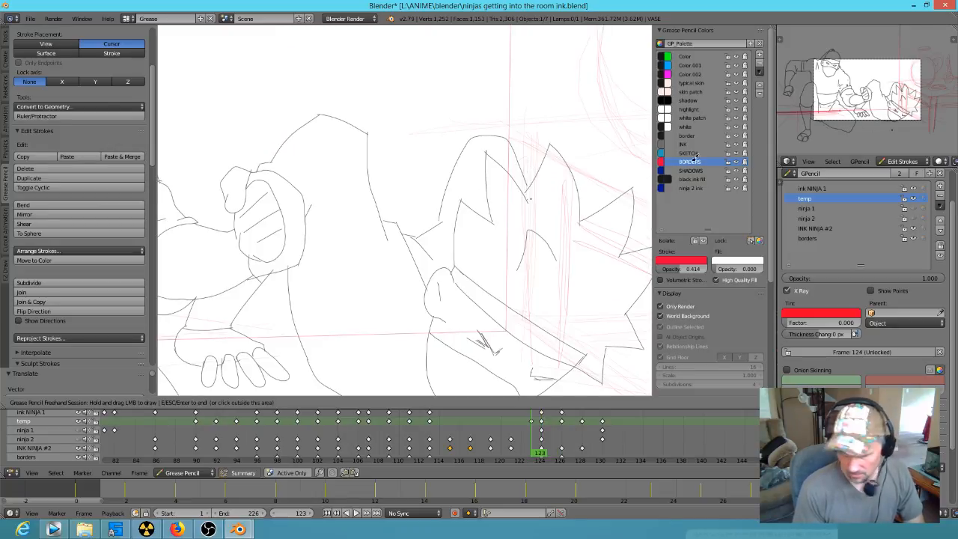
key(Right)
key(Left)
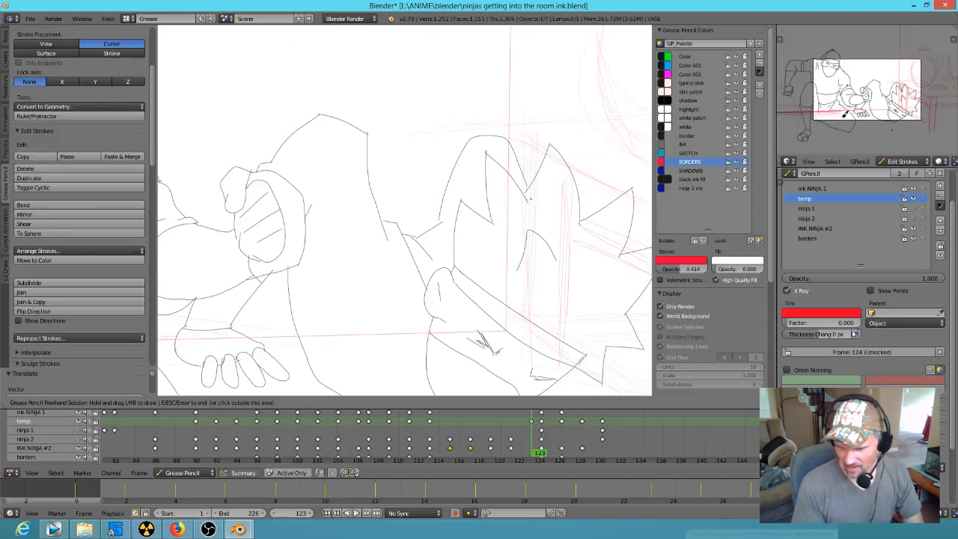
key(Right)
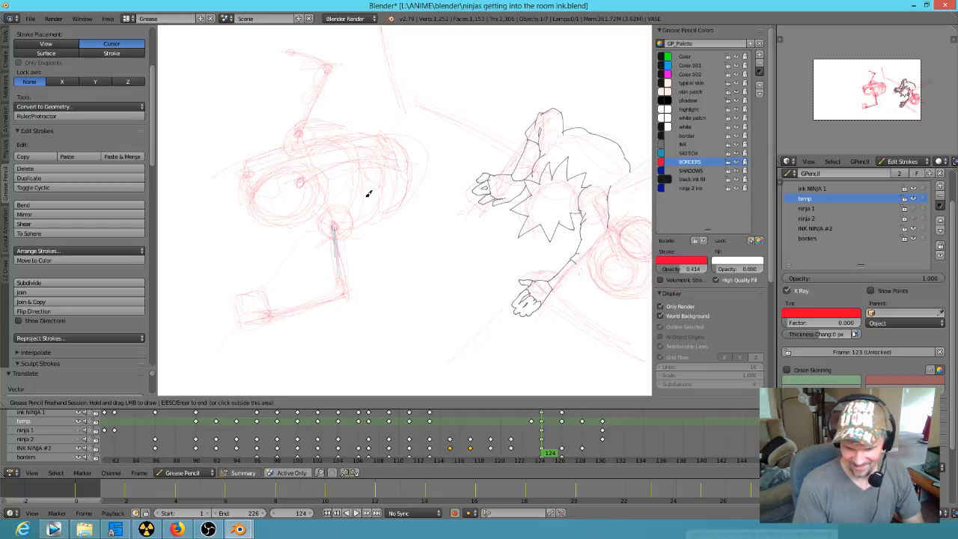
key(Left)
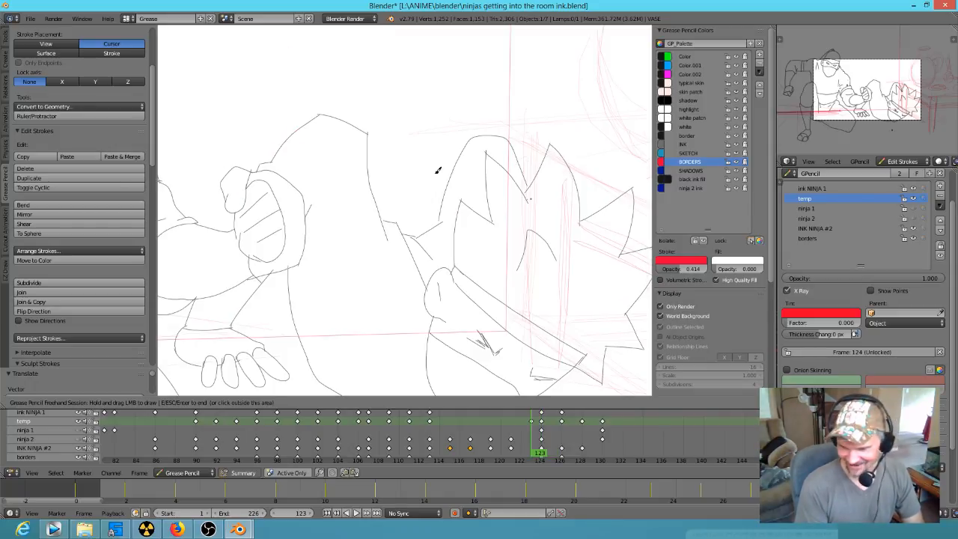
key(Right)
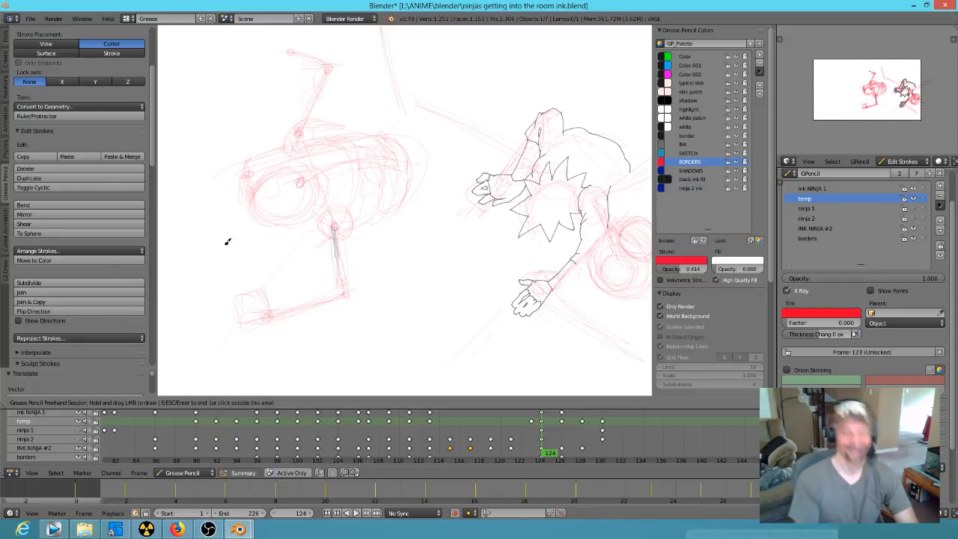
Step: Sketch a long curve from the body's rear down to the lower limb's bend, round out the bend, and compare with frame 123
drag(390, 179, 351, 273)
mouse_move(343, 288)
mouse_down()
mouse_move(328, 282)
mouse_move(331, 291)
mouse_up()
mouse_move(344, 290)
mouse_down()
mouse_move(336, 302)
mouse_move(367, 311)
mouse_up()
drag(322, 290, 366, 309)
drag(408, 171, 359, 289)
mouse_move(410, 183)
mouse_down()
mouse_move(343, 302)
mouse_move(320, 289)
mouse_up()
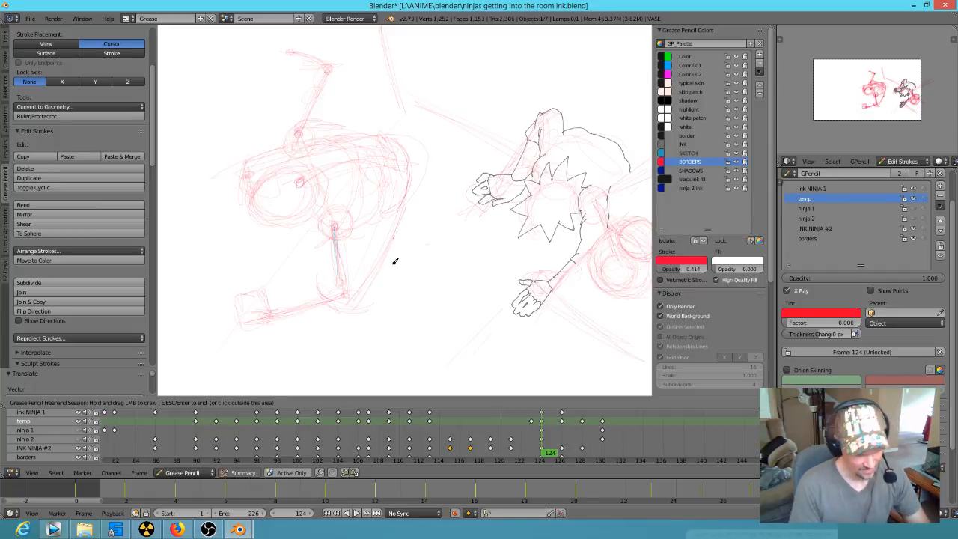
key(Up)
key(Down)
key(Down)
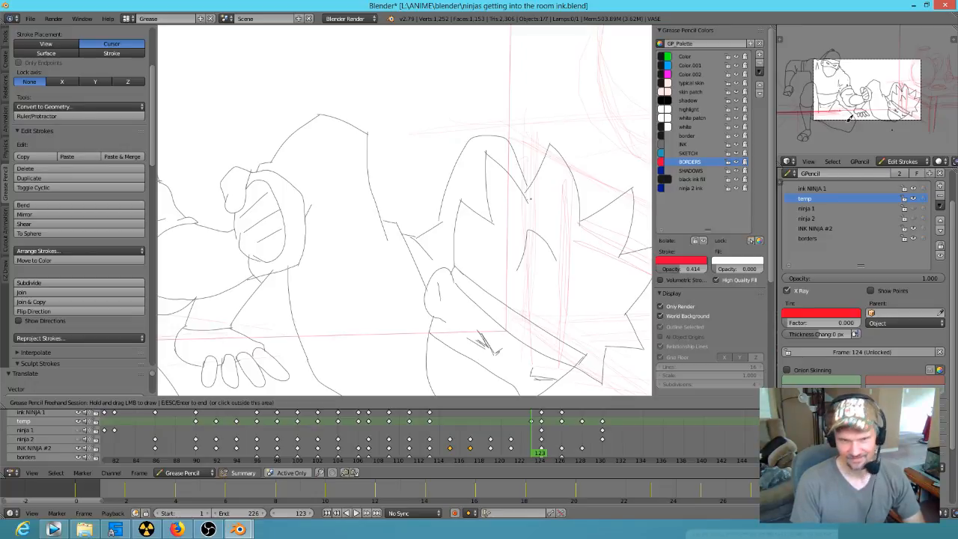
key(Up)
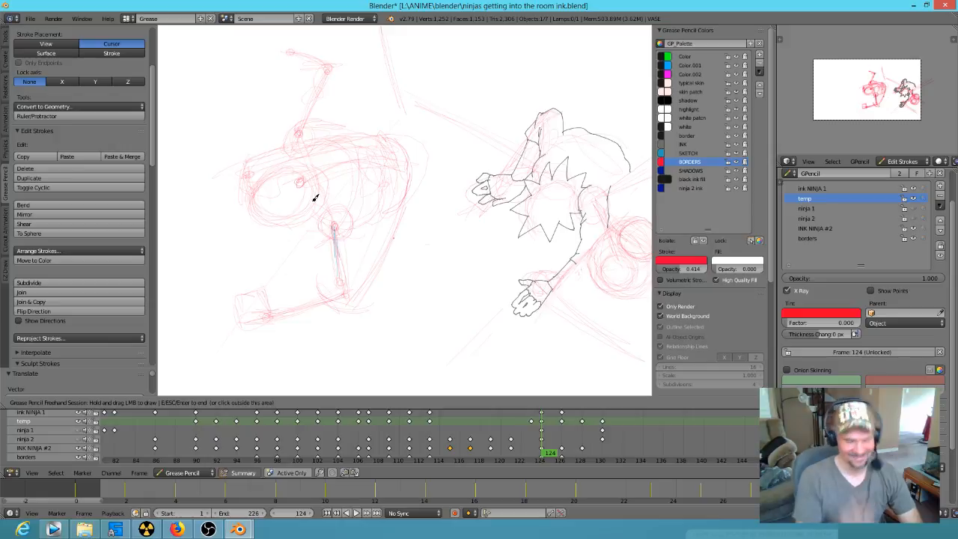
Step: Outline the lower limb's upper segment and darken the large circle at the front of the body with its small joint
mouse_move(334, 228)
mouse_down()
mouse_move(328, 273)
mouse_move(346, 311)
mouse_up()
mouse_move(388, 139)
mouse_down()
mouse_move(401, 172)
mouse_move(328, 286)
mouse_up()
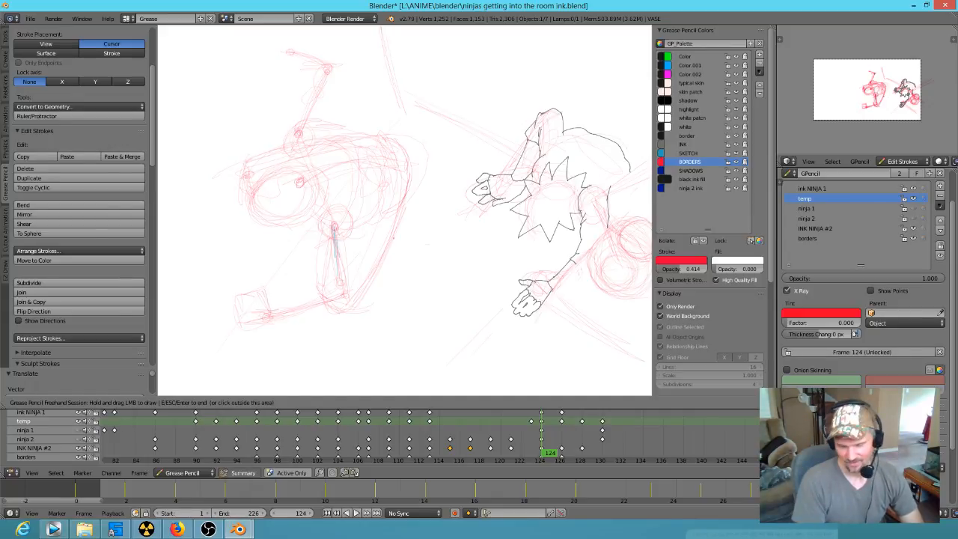
drag(302, 172, 288, 226)
mouse_move(270, 182)
mouse_down()
mouse_move(315, 174)
mouse_move(323, 226)
mouse_up()
drag(300, 183, 303, 173)
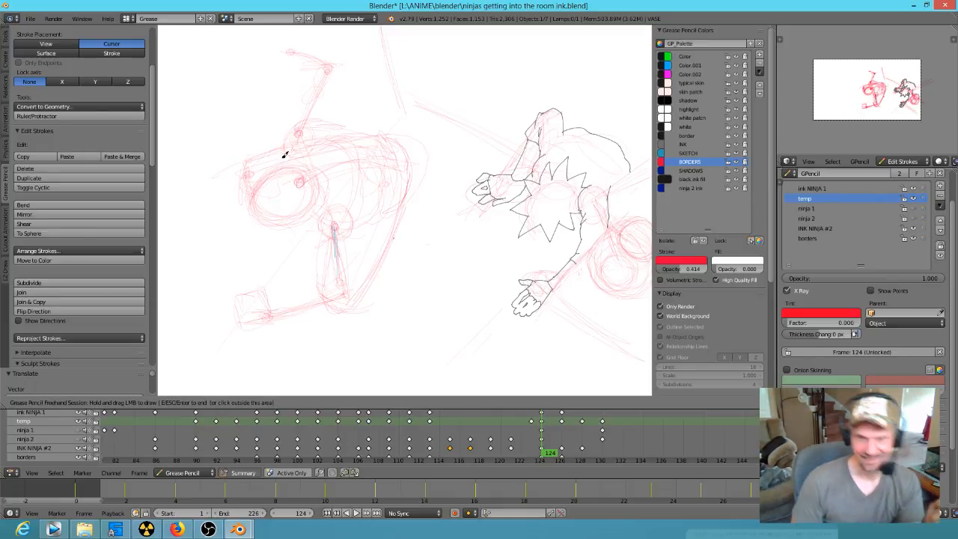
Step: Add cross-contour lines around the segments of the lower limb and the raised limb
mouse_move(274, 300)
mouse_down()
mouse_move(343, 310)
mouse_move(348, 297)
mouse_up()
mouse_move(327, 245)
mouse_down()
mouse_move(353, 244)
mouse_move(322, 250)
mouse_up()
drag(320, 253, 354, 252)
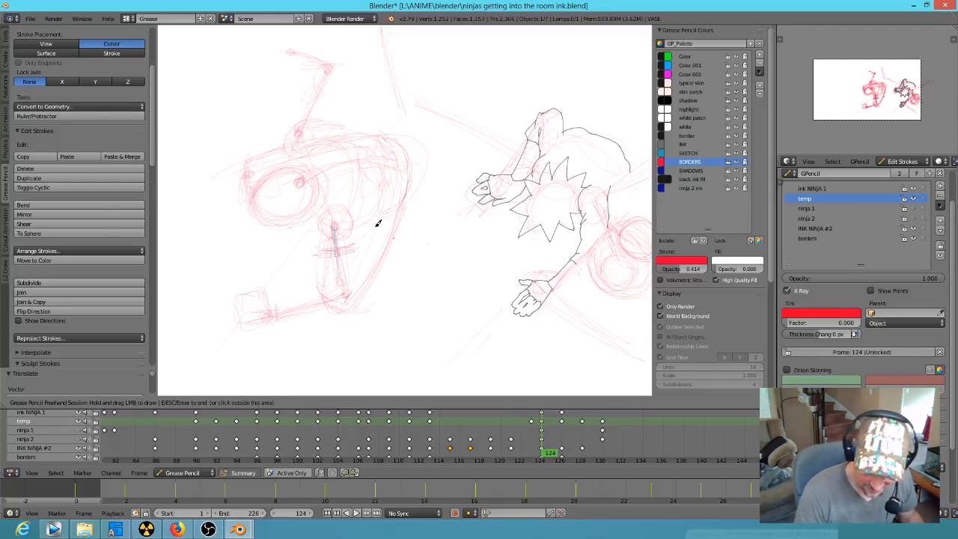
drag(290, 106, 325, 113)
drag(303, 72, 329, 53)
drag(311, 58, 333, 62)
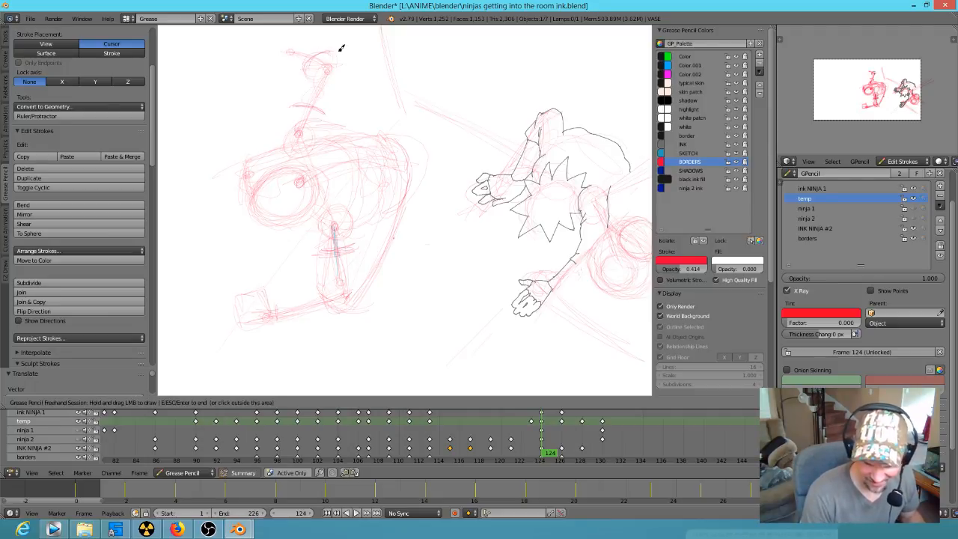
Step: Outline the raised limb with its shoulder and tapered hand, and build up the lower limb's volume
mouse_move(291, 58)
mouse_down()
mouse_move(322, 53)
mouse_move(305, 50)
mouse_move(307, 74)
mouse_move(347, 69)
mouse_move(330, 114)
mouse_up()
drag(348, 68, 342, 91)
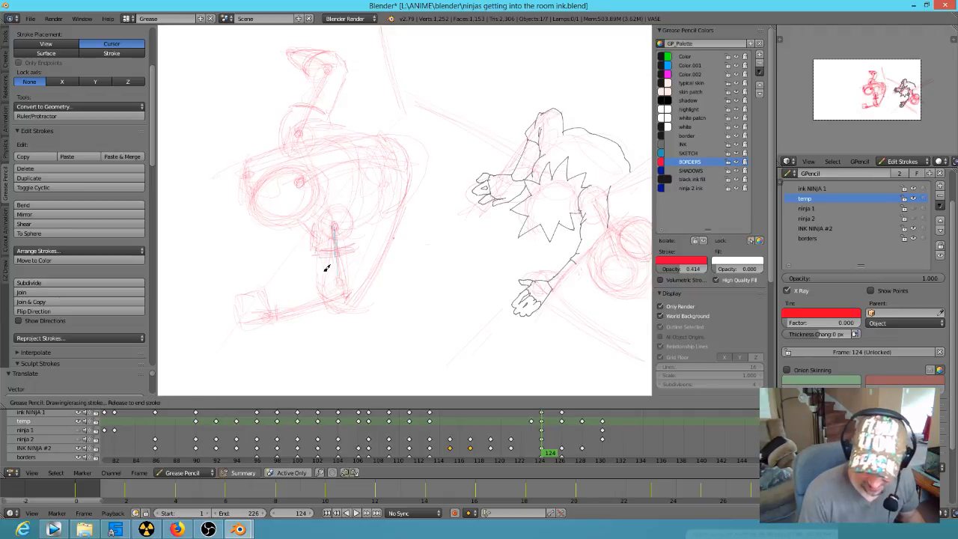
mouse_move(319, 287)
mouse_down()
mouse_move(346, 302)
mouse_move(330, 318)
mouse_move(315, 289)
mouse_move(321, 315)
mouse_move(342, 312)
mouse_move(365, 283)
mouse_move(349, 295)
mouse_move(355, 242)
mouse_move(375, 214)
mouse_move(375, 193)
mouse_move(338, 122)
mouse_move(379, 142)
mouse_move(355, 148)
mouse_move(377, 134)
mouse_move(389, 143)
mouse_up()
mouse_move(280, 184)
mouse_down()
mouse_move(247, 193)
mouse_move(296, 191)
mouse_up()
Step: Refine the curved contours from the upper shoulder across the body and along the raised limb
scroll(308, 219, up, 4)
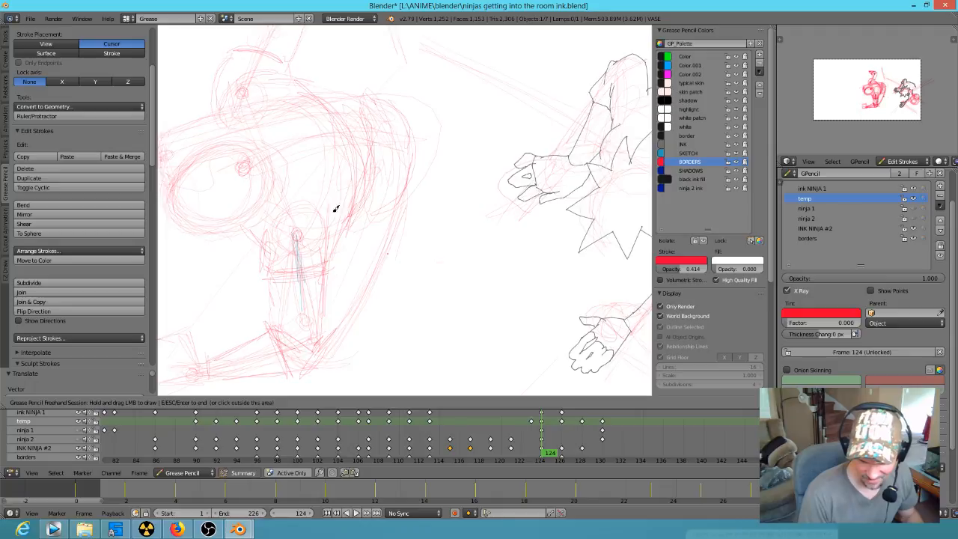
drag(405, 169, 405, 169)
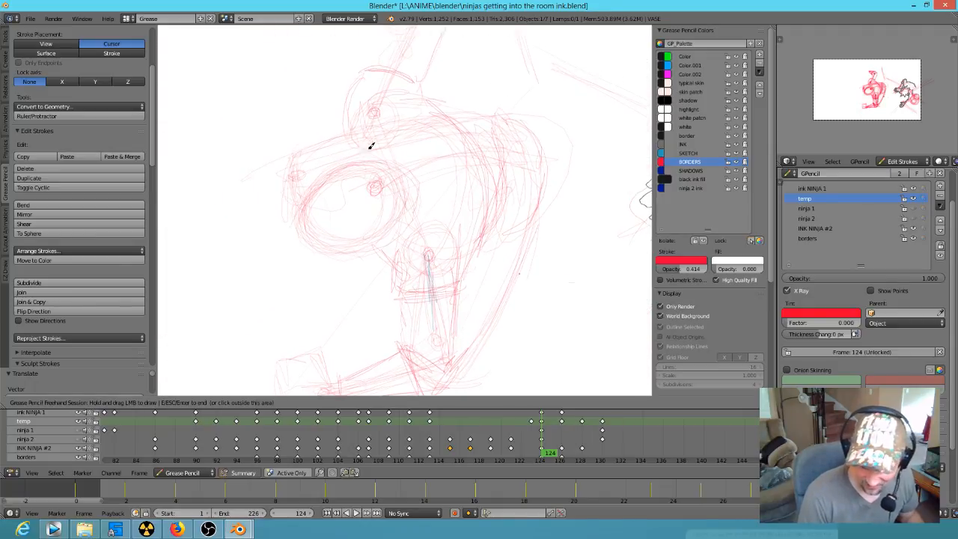
shift+middle_drag(426, 100, 410, 247)
mouse_move(369, 171)
mouse_down()
mouse_move(364, 150)
mouse_move(374, 146)
mouse_move(368, 163)
mouse_up()
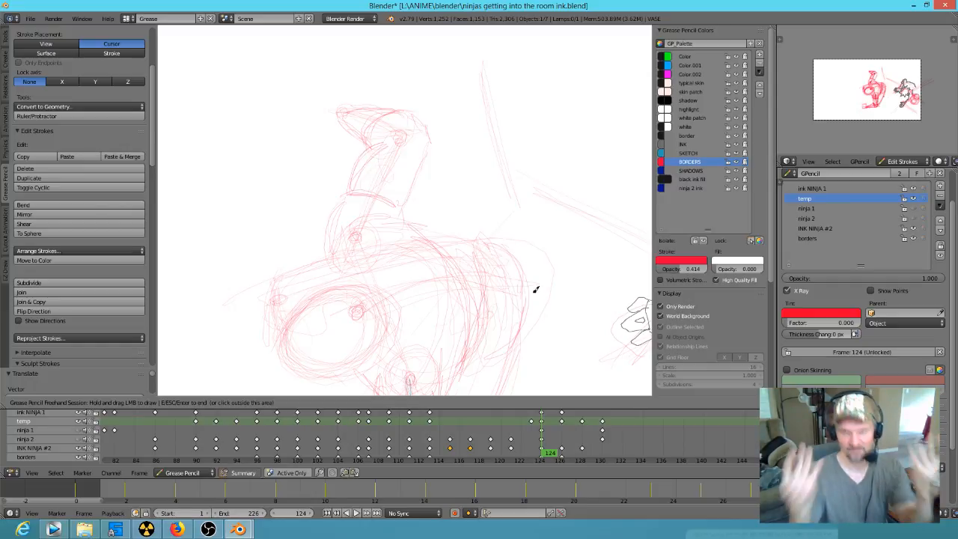
Step: Build up overlapping curved contours around the body's rear end and finish the drawing session
mouse_move(481, 250)
shift+middle_down()
mouse_move(449, 150)
mouse_move(457, 130)
shift+middle_up()
mouse_move(441, 141)
mouse_down()
mouse_move(470, 174)
mouse_move(456, 156)
mouse_up()
mouse_move(467, 122)
right_down()
mouse_move(517, 228)
mouse_move(491, 172)
mouse_move(502, 181)
right_up()
drag(465, 146, 494, 215)
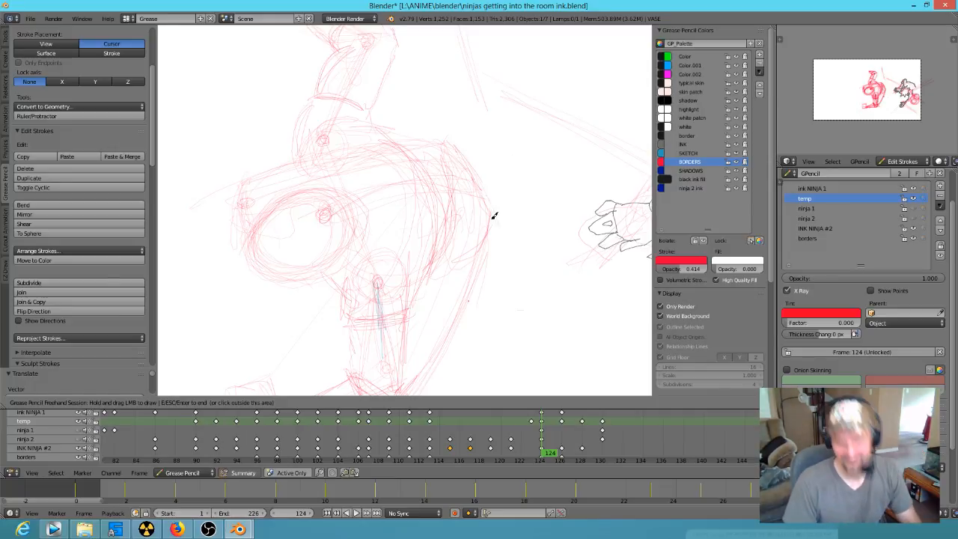
mouse_move(432, 135)
mouse_down()
mouse_move(477, 184)
mouse_move(488, 231)
mouse_move(442, 155)
mouse_move(453, 197)
mouse_move(445, 229)
mouse_up()
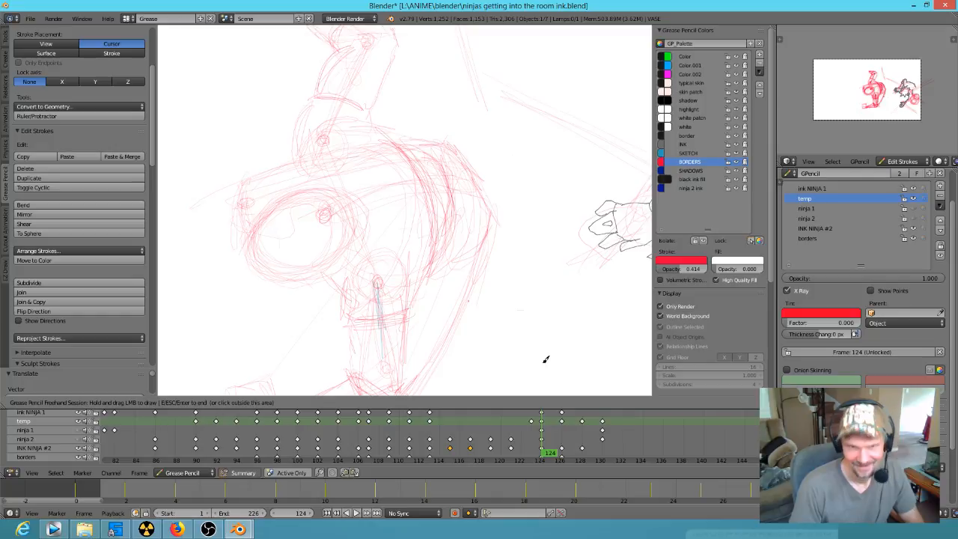
mouse_move(438, 287)
shift+middle_down()
mouse_move(347, 255)
mouse_move(432, 296)
shift+middle_up()
scroll(431, 296, down, 1)
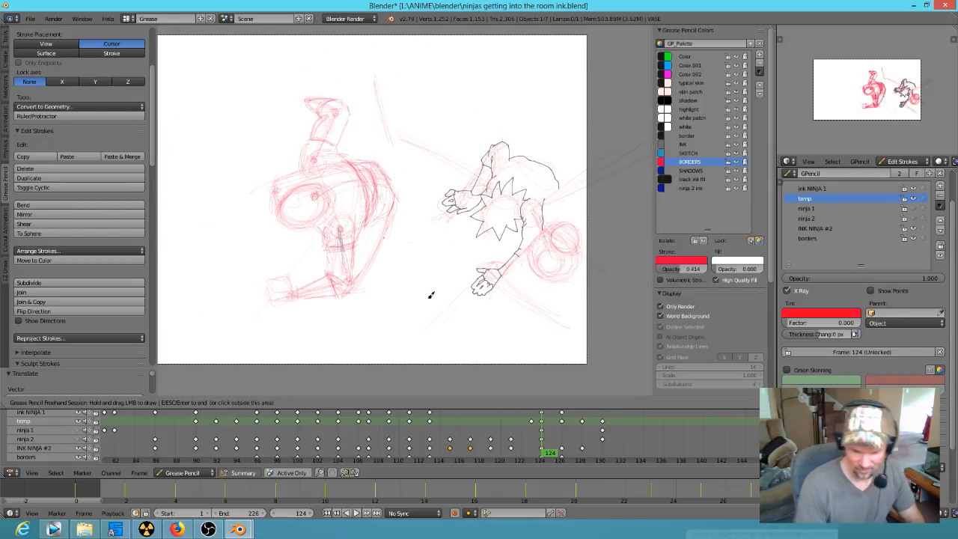
key(Escape)
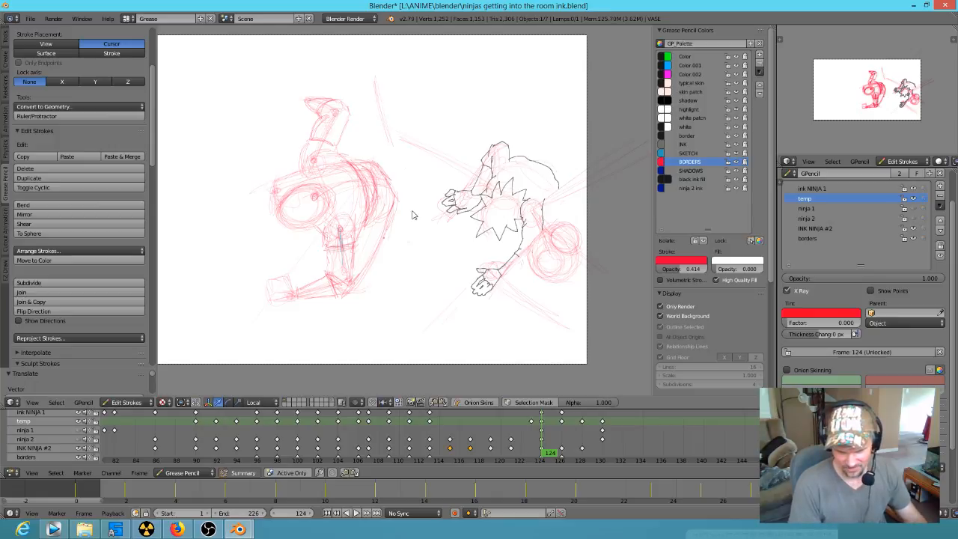
Step: Compare the frame 124 sketch with frame 126, and check frame 124 with the temp layer hidden and shown
mouse_move(414, 213)
ctrl+mouse_down()
mouse_move(391, 155)
mouse_move(319, 73)
mouse_move(262, 321)
mouse_move(432, 209)
ctrl+mouse_up()
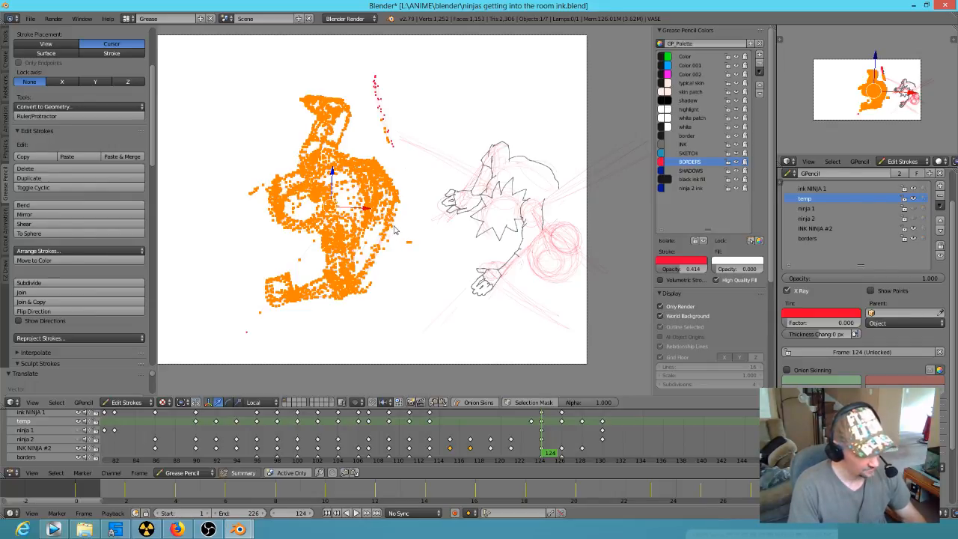
key(a)
key(Up)
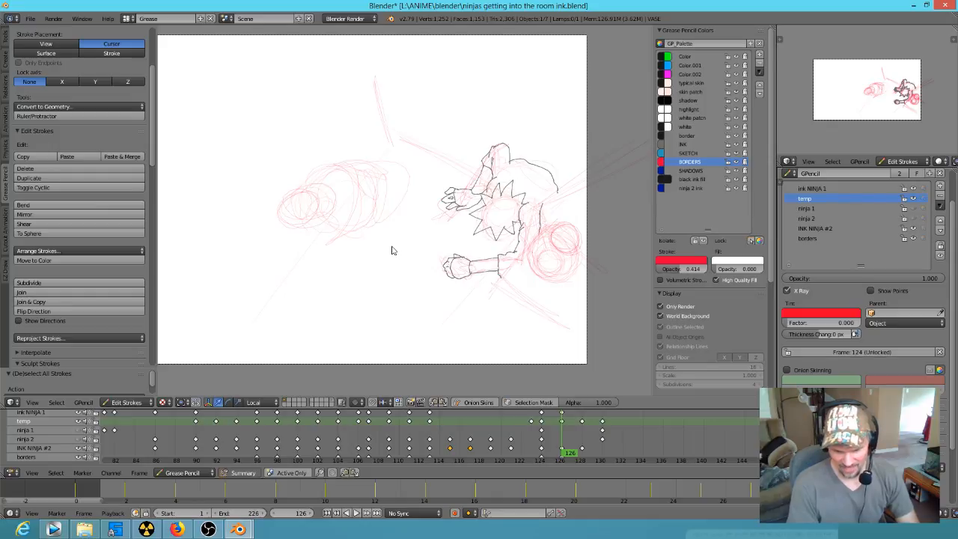
key(Down)
key(alt+a)
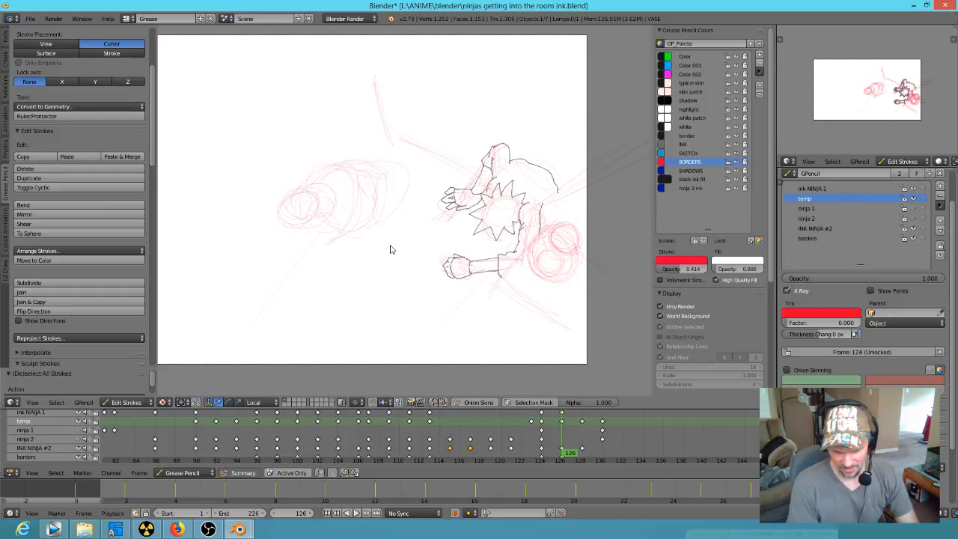
key(Up)
key(Down)
key(Down)
key(Down)
key(Down)
key(Down)
key(Down)
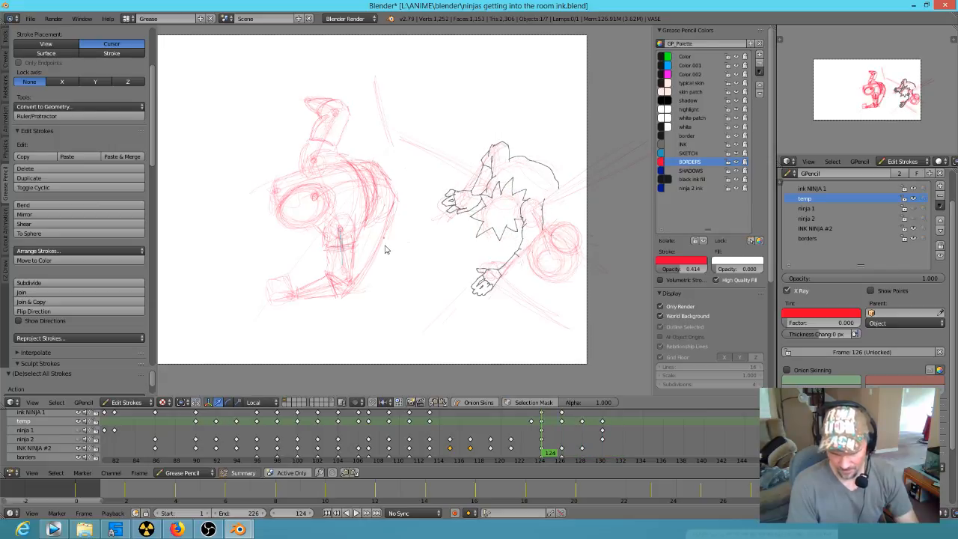
key(Up)
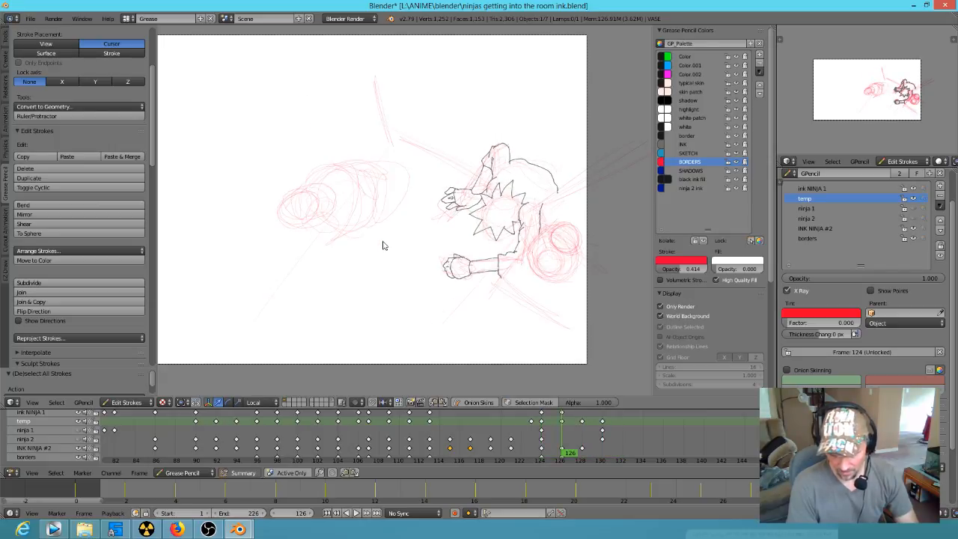
key(Down)
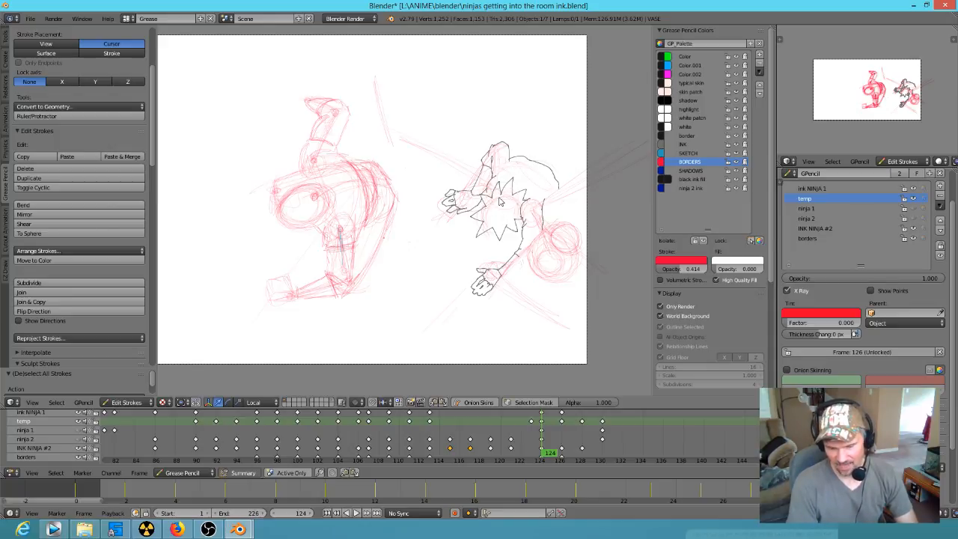
click(914, 198)
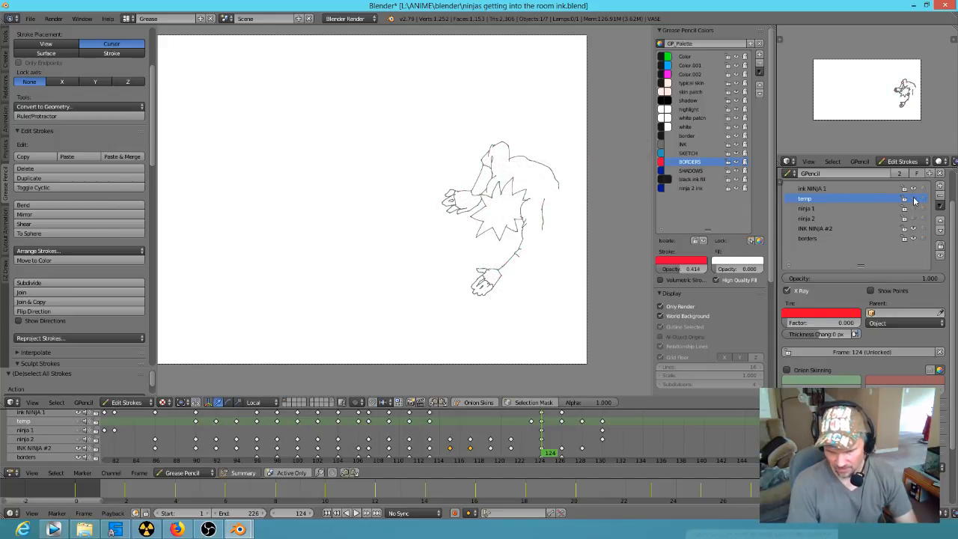
click(913, 198)
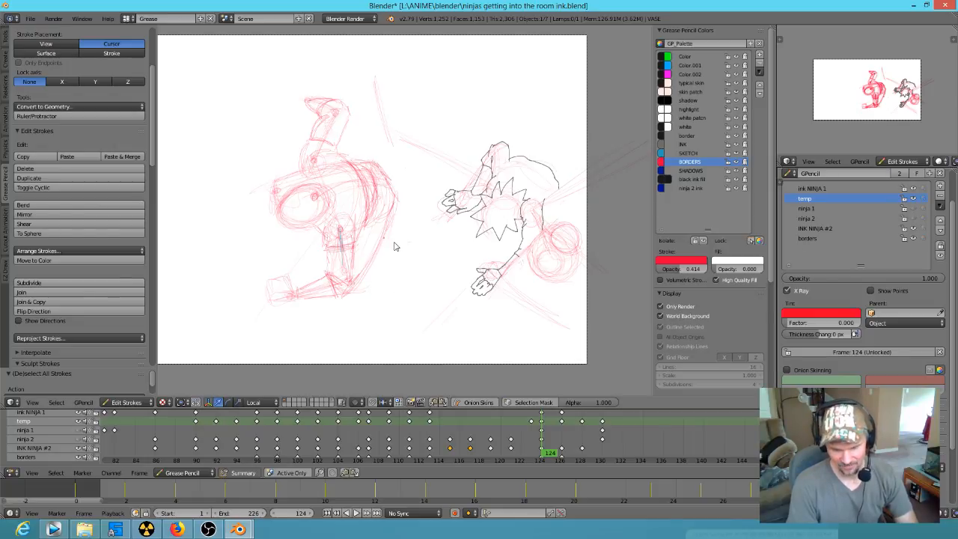
Step: Delete the leftover rough body sketch of the foreshortened figure from the temp layer at frame 126
key(Up)
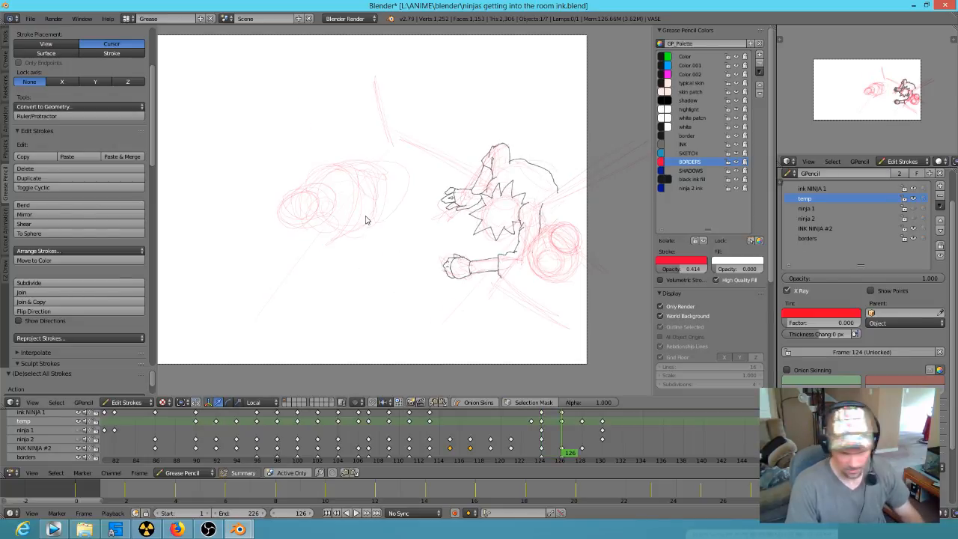
mouse_move(407, 193)
ctrl+mouse_down()
mouse_move(299, 154)
mouse_move(411, 203)
mouse_move(375, 157)
mouse_move(397, 164)
ctrl+mouse_up()
key(x)
click(322, 211)
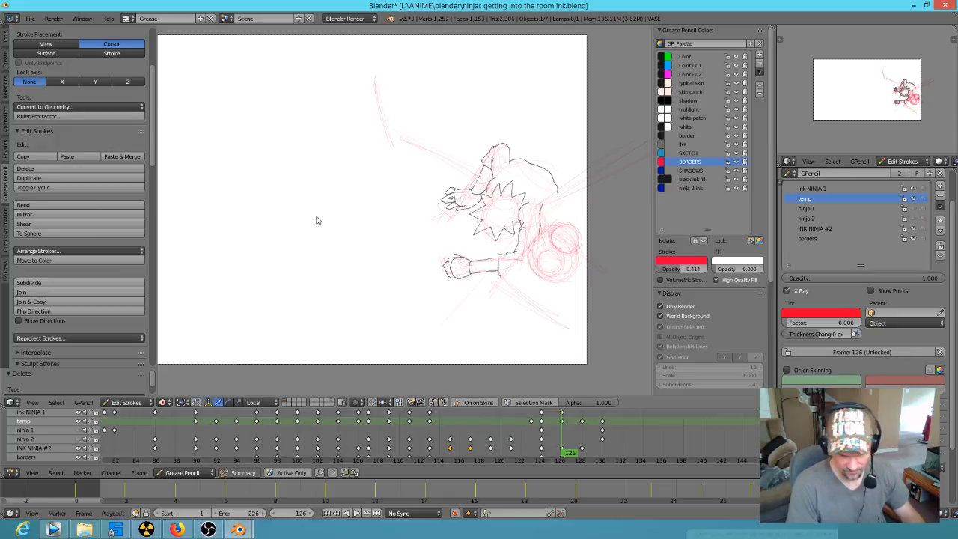
Step: Delete the same leftover body sketch from the temp layer at frame 128
key(Up)
mouse_move(396, 151)
ctrl+mouse_down()
mouse_move(342, 154)
mouse_move(384, 264)
mouse_move(396, 170)
ctrl+mouse_up()
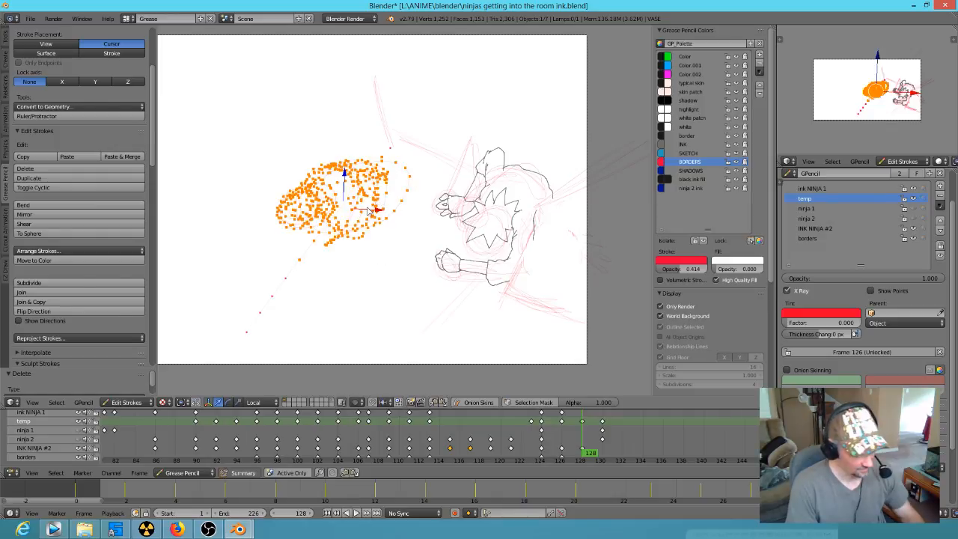
key(x)
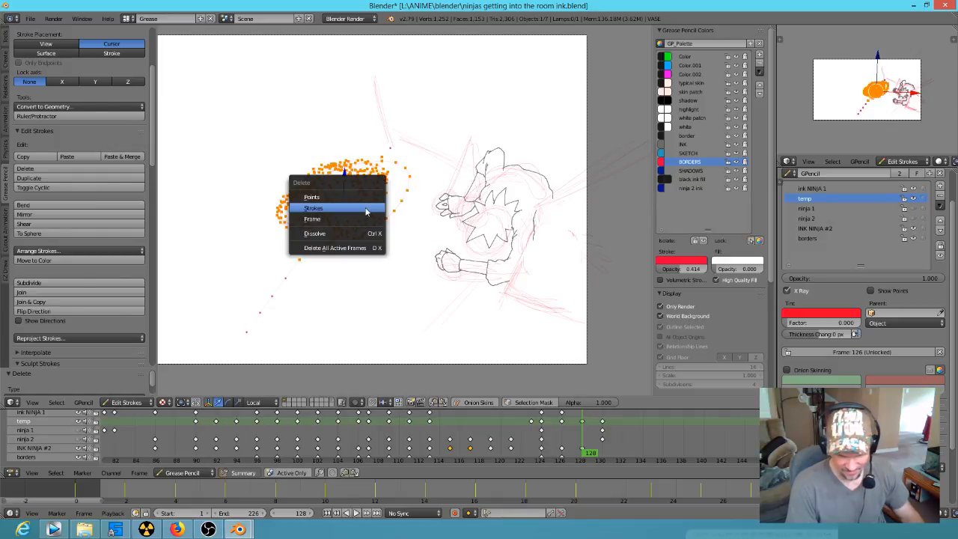
click(367, 210)
Step: Delete the leftover rough body sketch of the foreshortened figure from the temp layer at frame 130
key(Up)
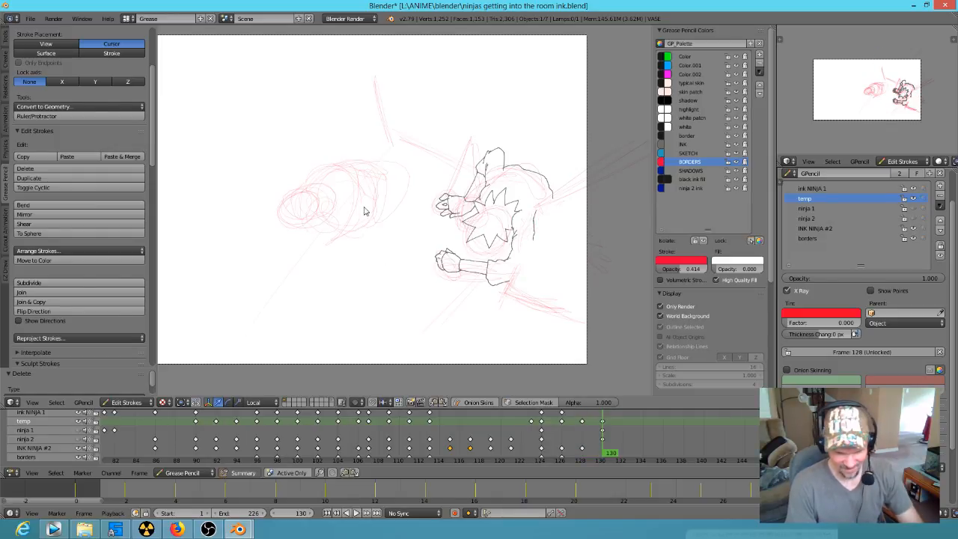
mouse_move(376, 153)
ctrl+mouse_down()
mouse_move(327, 295)
mouse_move(407, 171)
mouse_move(381, 154)
ctrl+mouse_up()
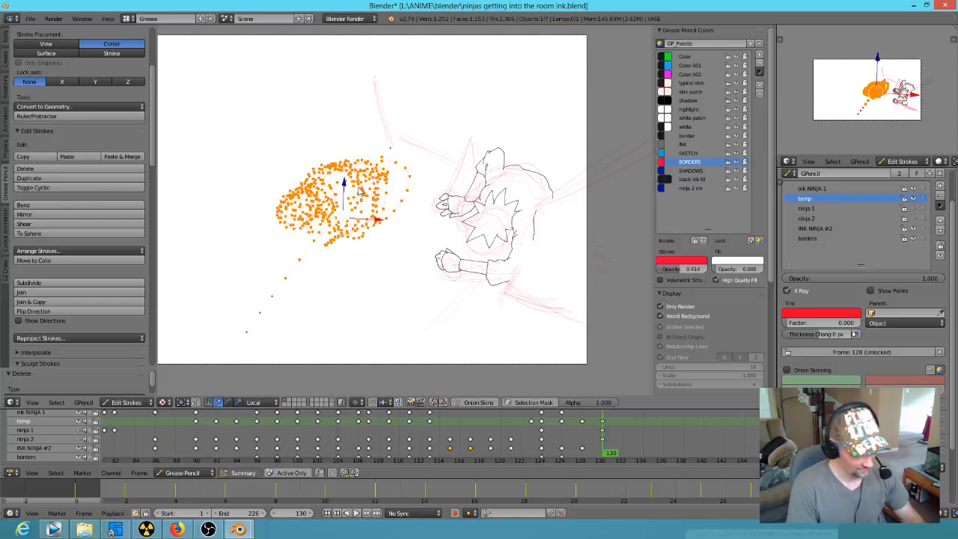
key(x)
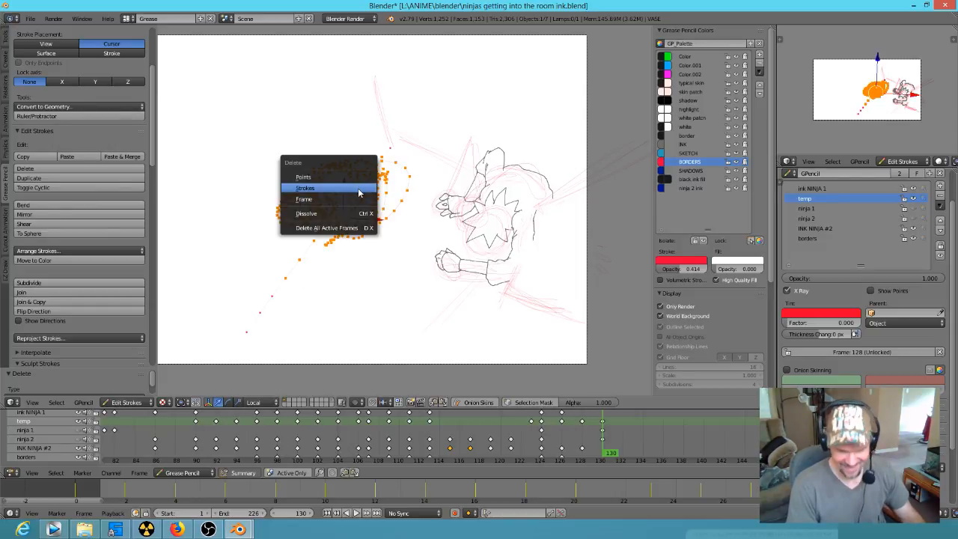
click(358, 193)
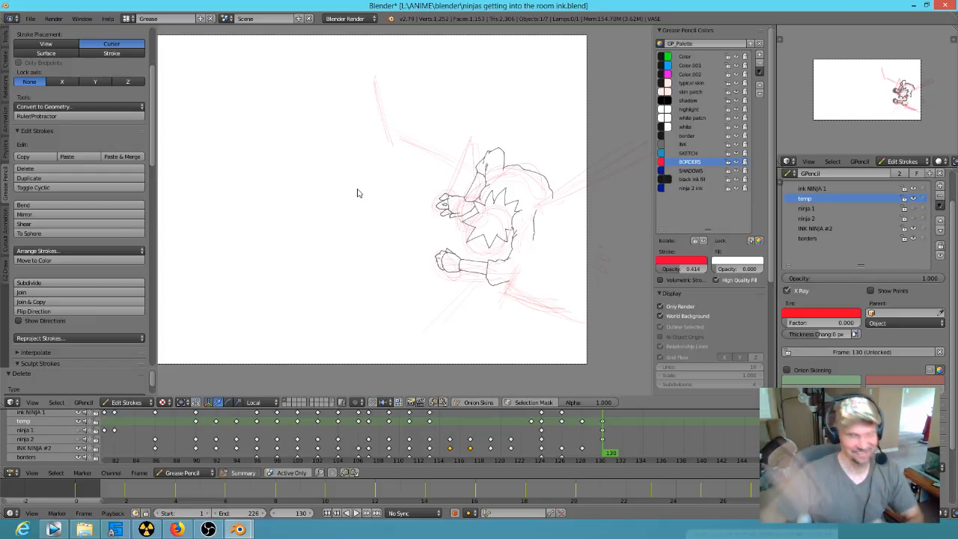
Step: Check the cleared temp layer by moving through the keyframes and comparing the frame 124 figure with frame 126
key(Up)
key(Down)
key(Down)
key(Down)
key(Down)
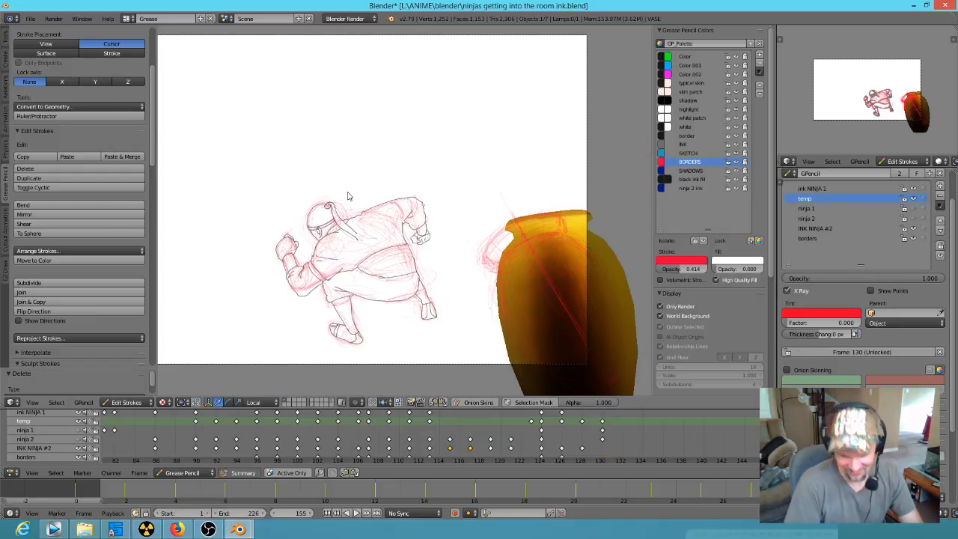
key(Down)
key(Down)
key(Down)
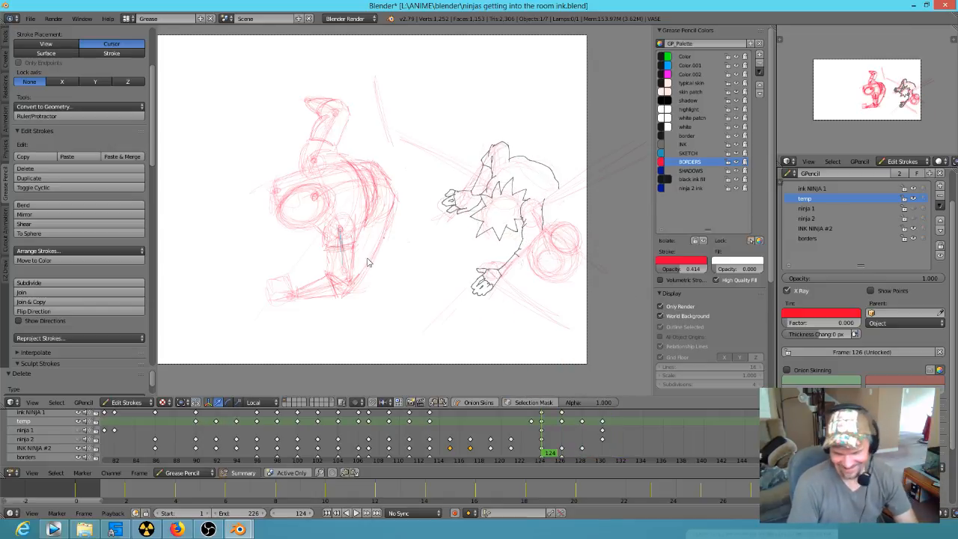
key(Up)
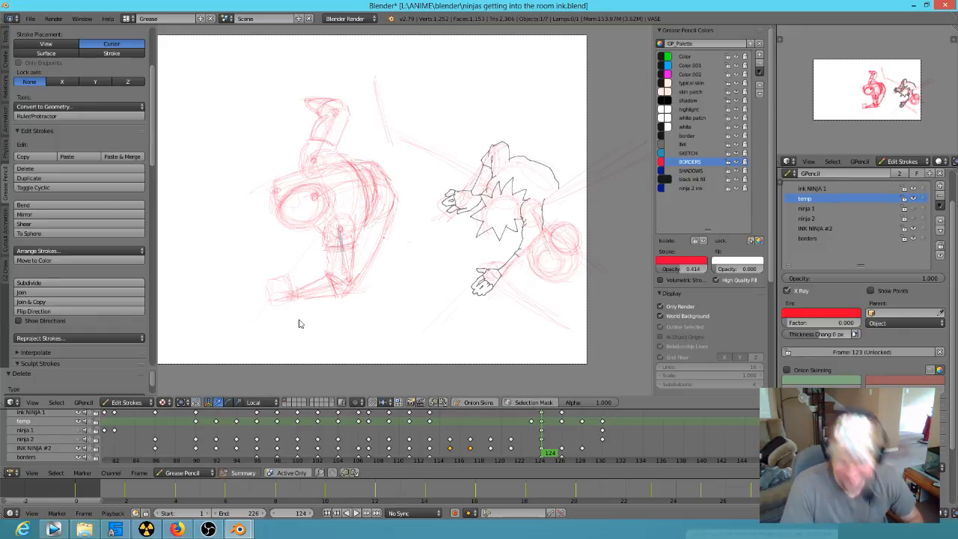
key(Up)
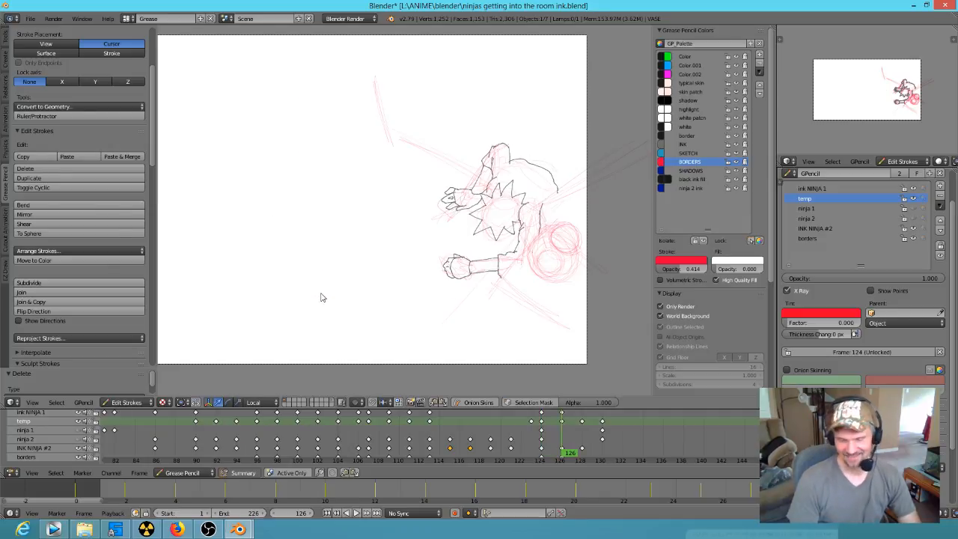
key(Down)
key(Down)
key(Up)
key(Up)
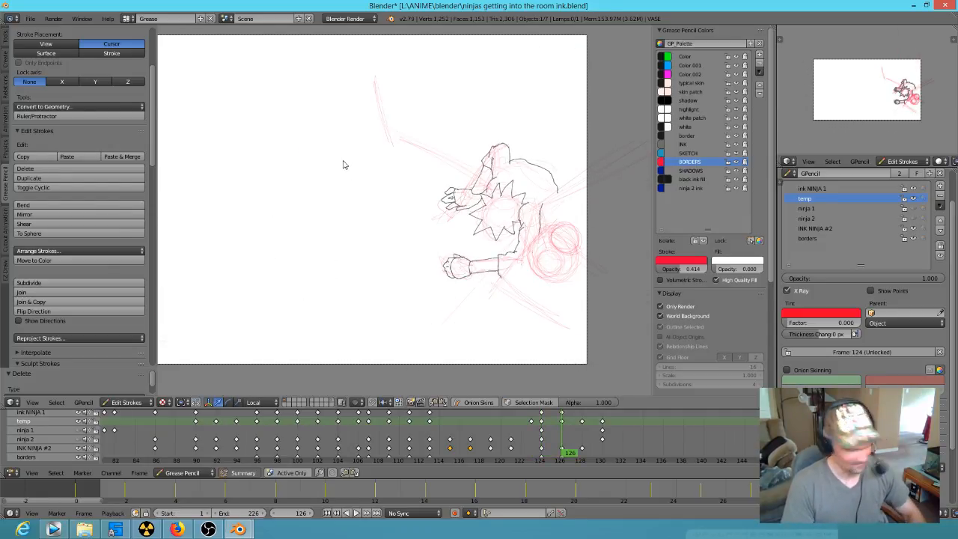
Step: Paste the foreshortened figure sketch from frame 124 into the temp layer at frames 126, 128 and 130, and deselect it
key(ctrl+v)
key(Up)
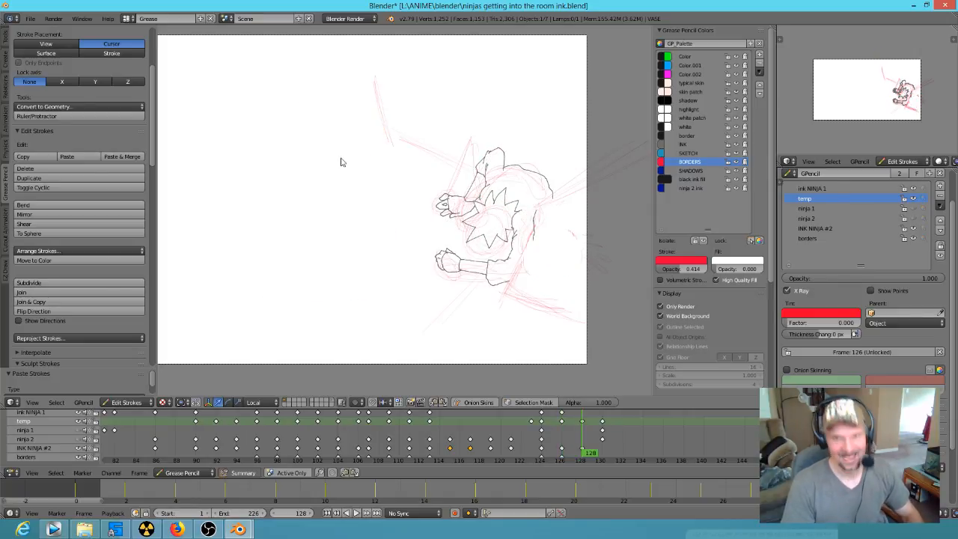
key(ctrl+v)
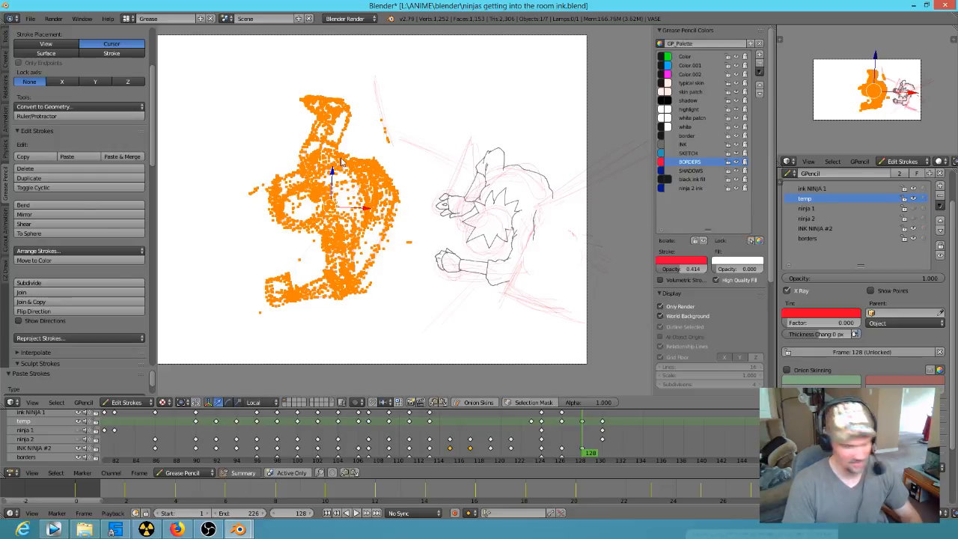
key(Up)
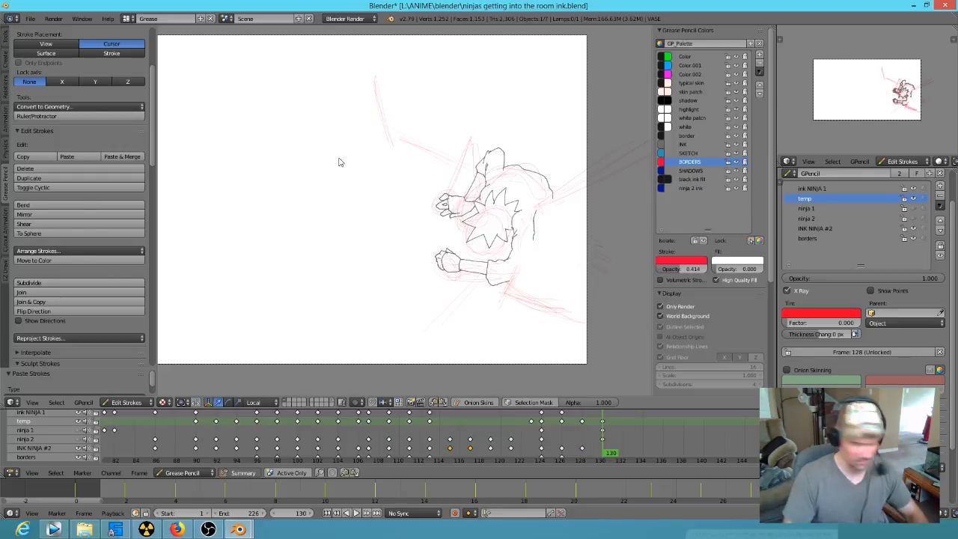
key(ctrl+v)
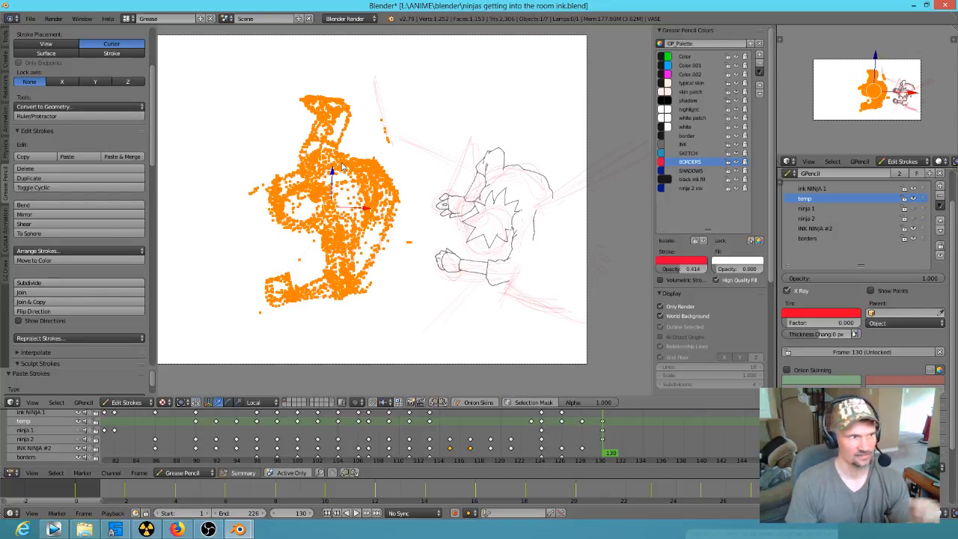
key(a)
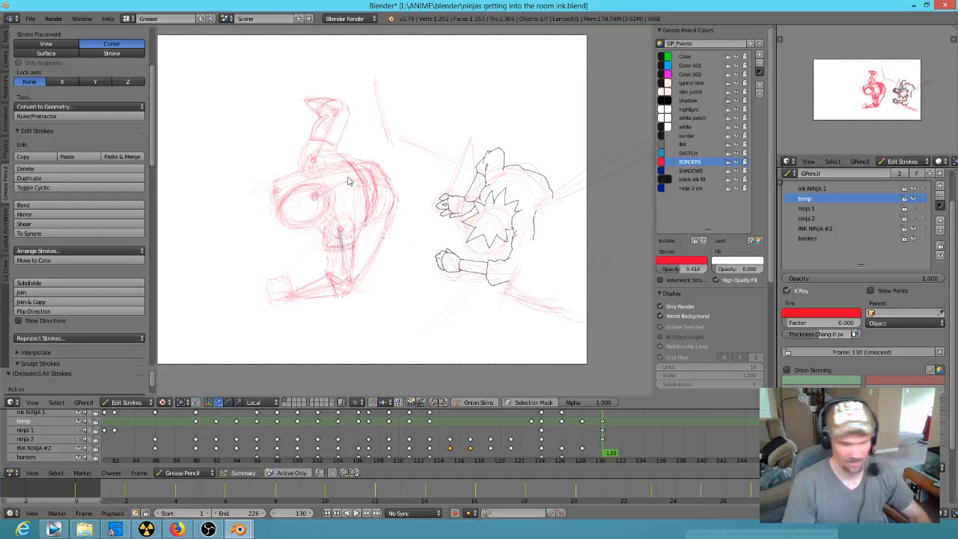
Step: Play back the animation and go back through the keyframes to examine the motion leading up to frame 124
key(alt+a)
key(Up)
key(Down)
key(Down)
key(Down)
key(Down)
key(Down)
key(Down)
key(Down)
key(Down)
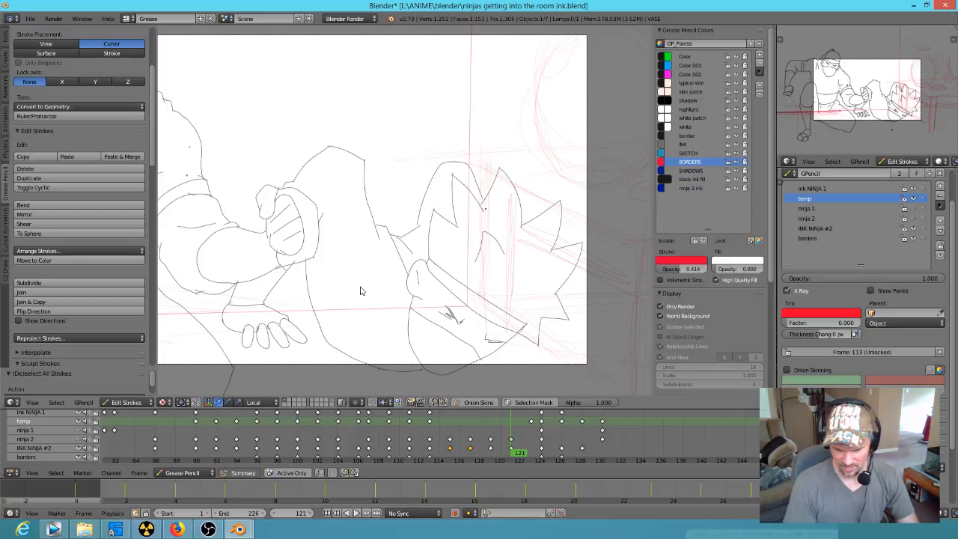
Step: Compare the figures at frames 124, 126 and the neighbouring keyframes, and return to frame 124
key(Up)
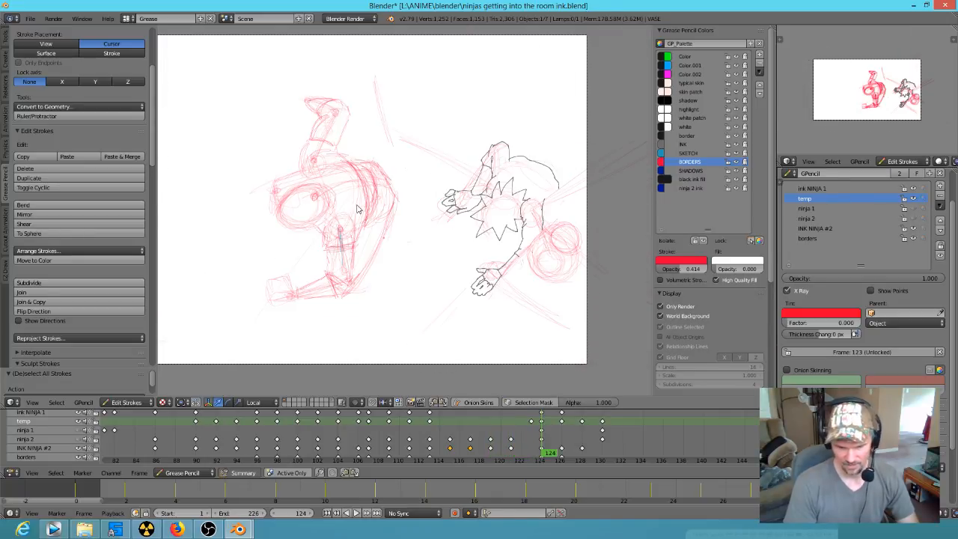
key(Down)
key(Up)
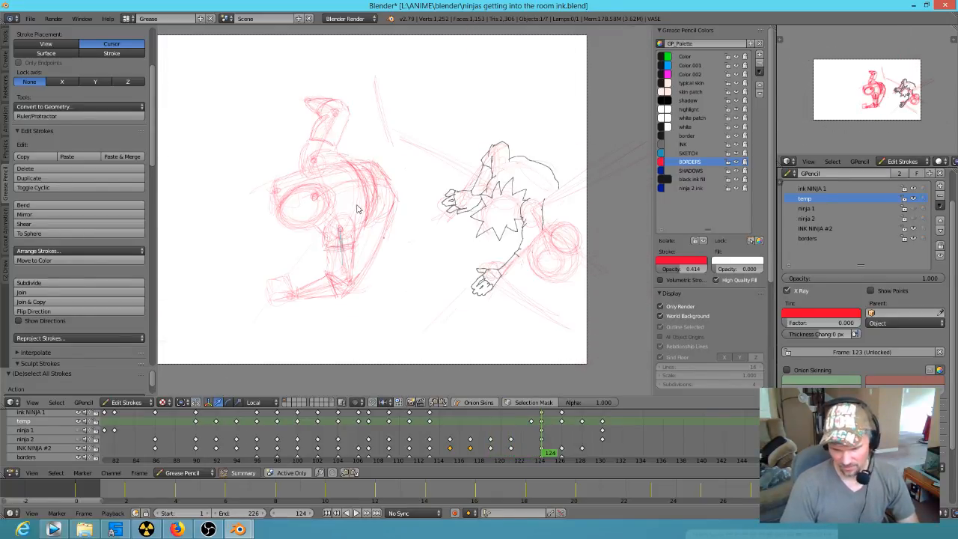
key(Up)
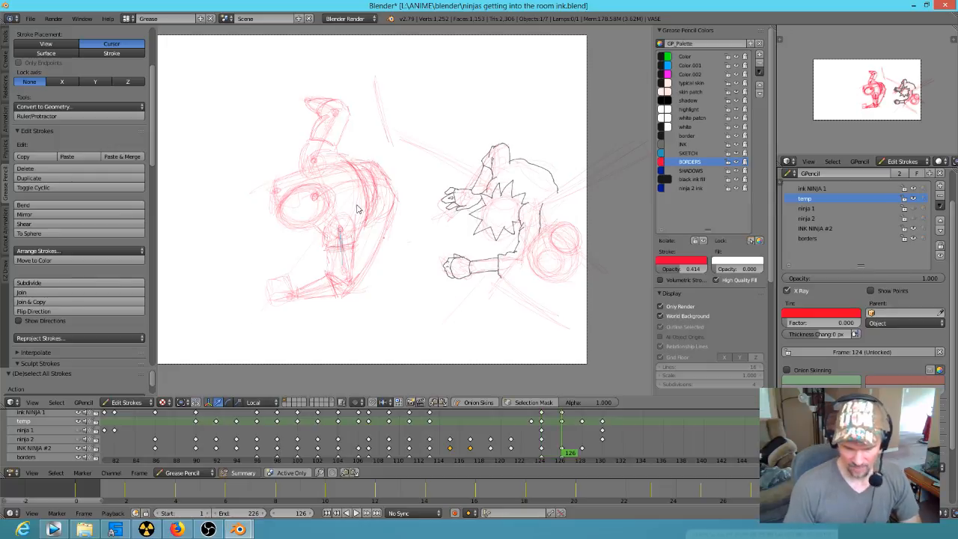
key(Up)
key(Down)
key(Down)
key(Down)
key(Up)
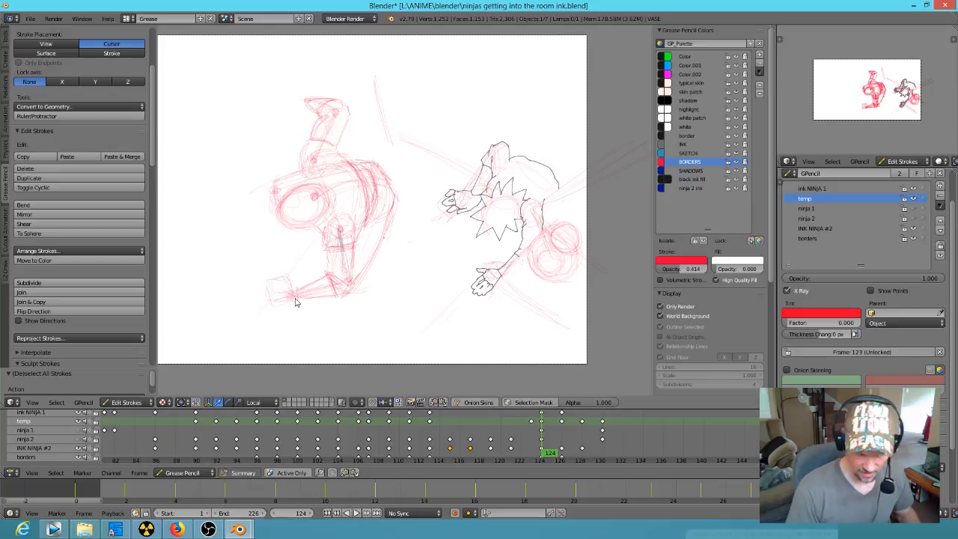
Step: Sketch a rounded fist with thumb and fingers over the blocky hand of the figure's lower arm at frame 124
scroll(360, 259, up, 2)
scroll(455, 237, up, 2)
scroll(400, 236, up, 3)
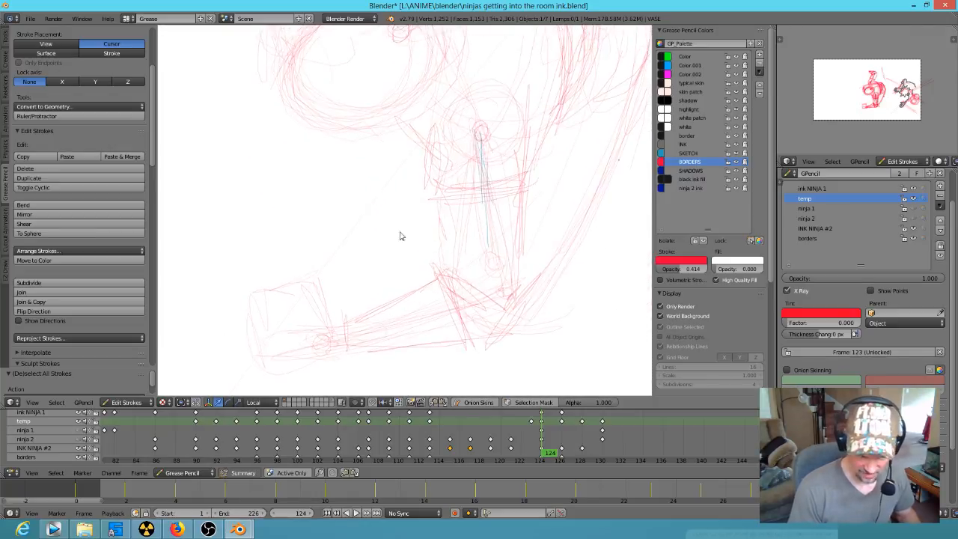
drag(347, 309, 325, 280)
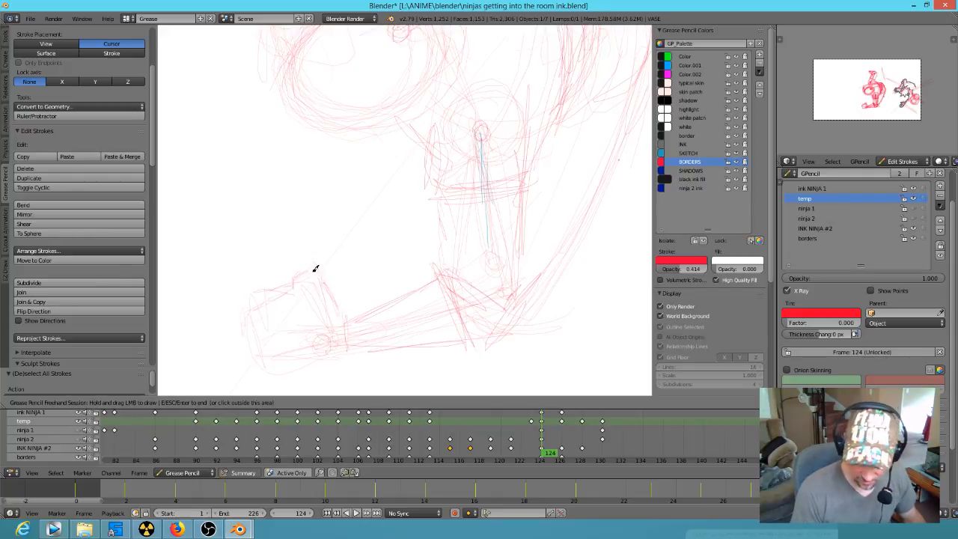
mouse_move(325, 263)
mouse_down()
mouse_move(349, 325)
mouse_move(313, 274)
mouse_move(280, 323)
mouse_move(270, 306)
mouse_move(262, 334)
mouse_up()
shift+middle_drag(338, 322, 335, 257)
mouse_move(271, 278)
mouse_down()
mouse_move(279, 302)
mouse_move(272, 289)
mouse_move(299, 306)
mouse_move(355, 287)
mouse_move(430, 208)
mouse_up()
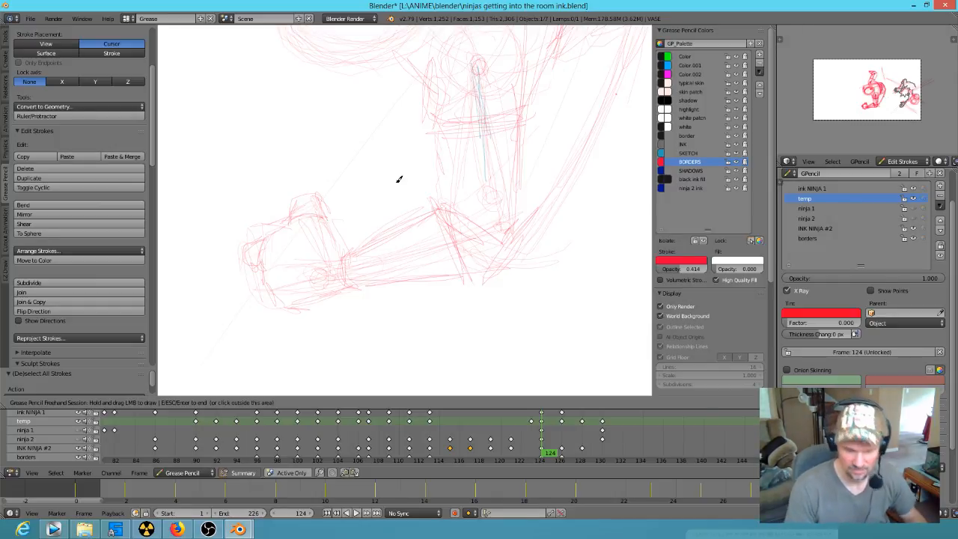
mouse_move(296, 212)
mouse_down()
mouse_move(299, 201)
mouse_move(327, 214)
mouse_up()
Step: Rough in the start of the hand contour at the end of the figure's raised upper arm
shift+middle_drag(367, 188, 458, 307)
shift+middle_drag(471, 167, 430, 322)
shift+middle_drag(453, 180, 400, 320)
shift+middle_drag(464, 126, 445, 211)
mouse_move(375, 168)
mouse_down()
mouse_move(353, 150)
mouse_move(369, 152)
mouse_up()
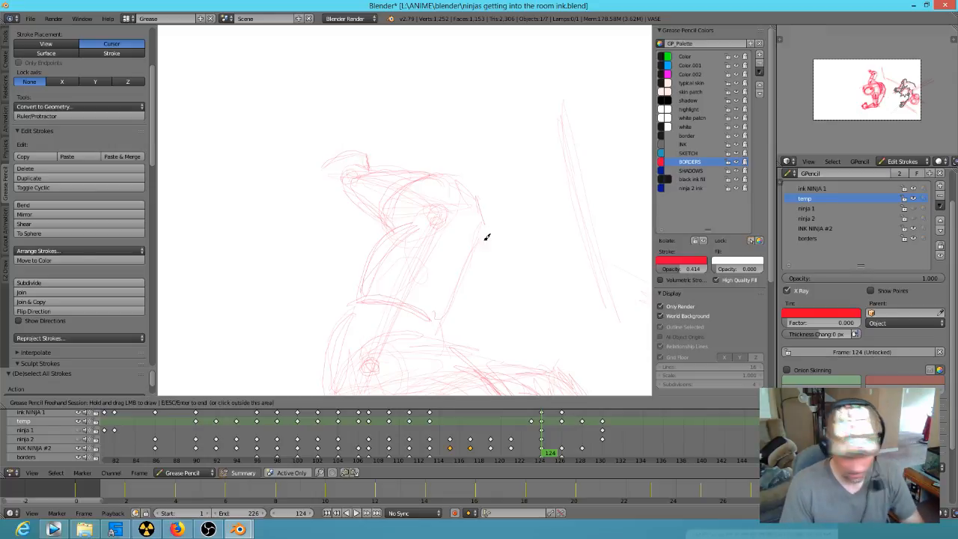
Step: Draw a curved stroke over the raised arm's hand at frame 124 in the SKETCH color
key(Left)
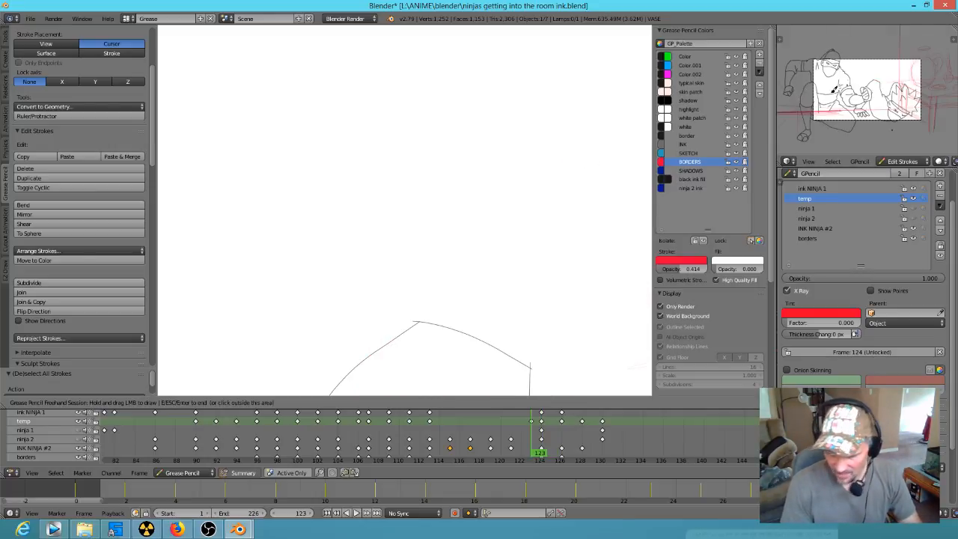
click(689, 153)
key(Down)
key(Down)
key(Up)
key(Up)
key(Up)
mouse_move(358, 152)
mouse_down()
mouse_move(342, 145)
mouse_move(316, 169)
mouse_up()
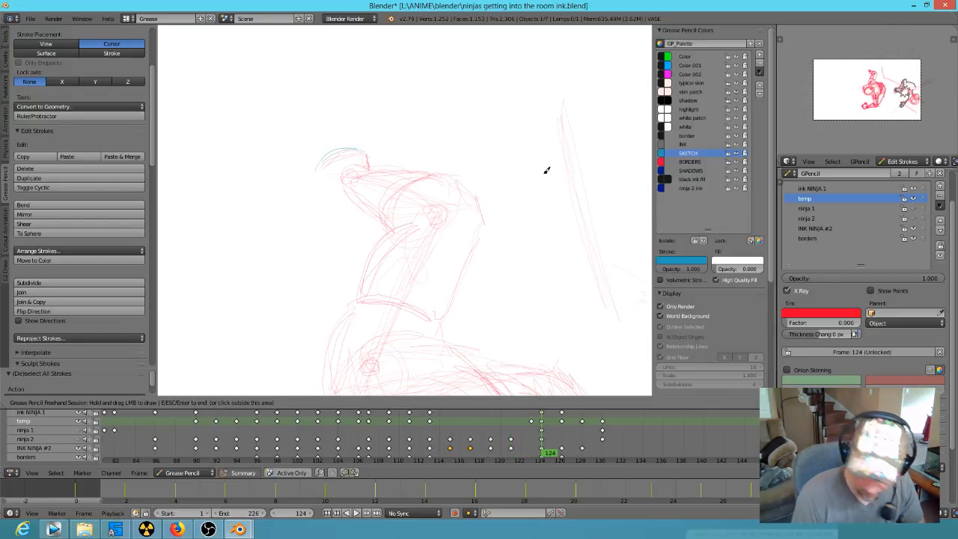
Step: Outline the raised arm's fist, thumb and wrist with the BORDERS color and finish the drawing session
click(689, 154)
click(700, 163)
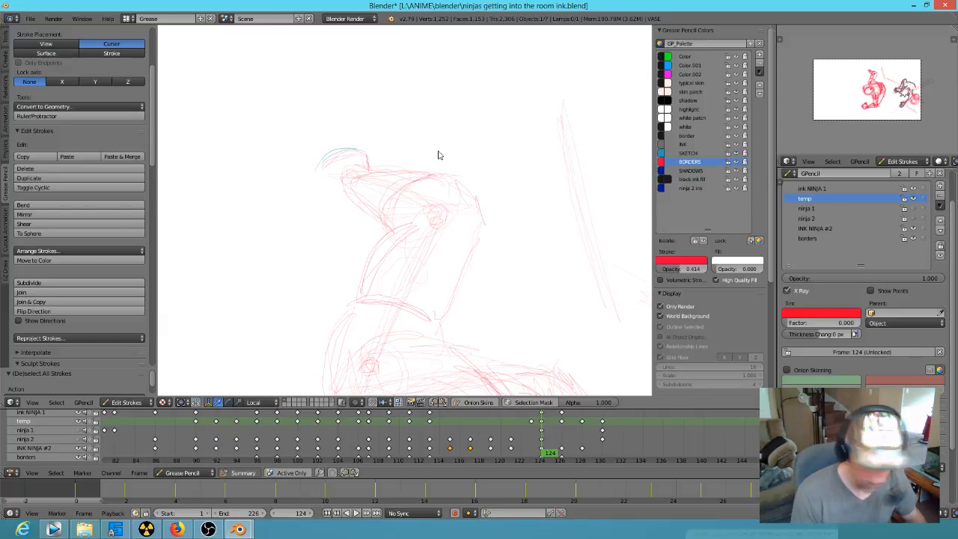
drag(361, 145, 361, 145)
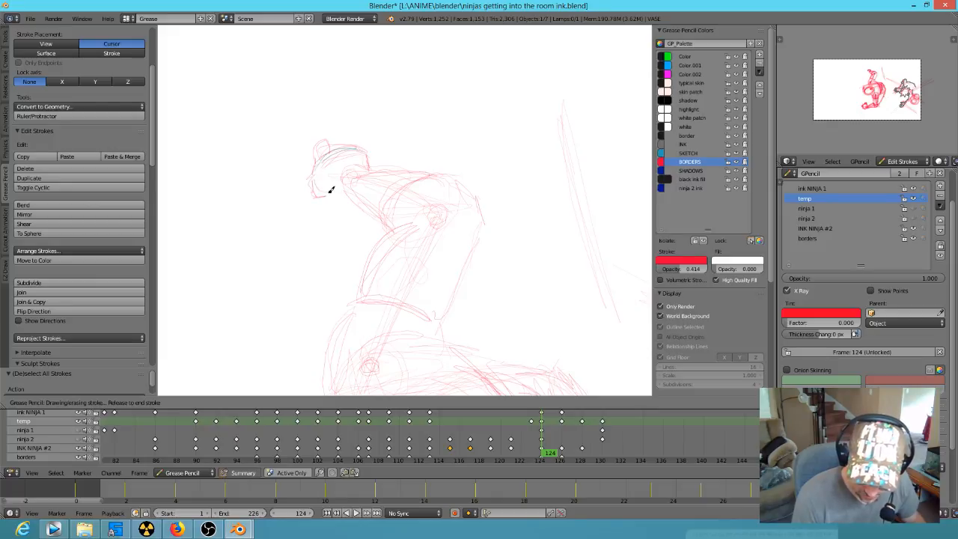
drag(371, 169, 372, 170)
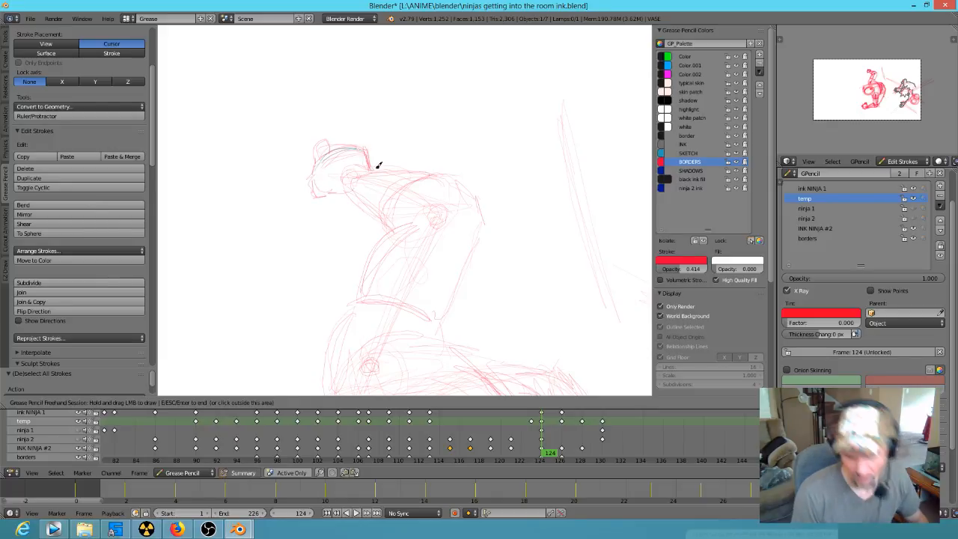
ctrl+middle_drag(483, 206, 412, 323)
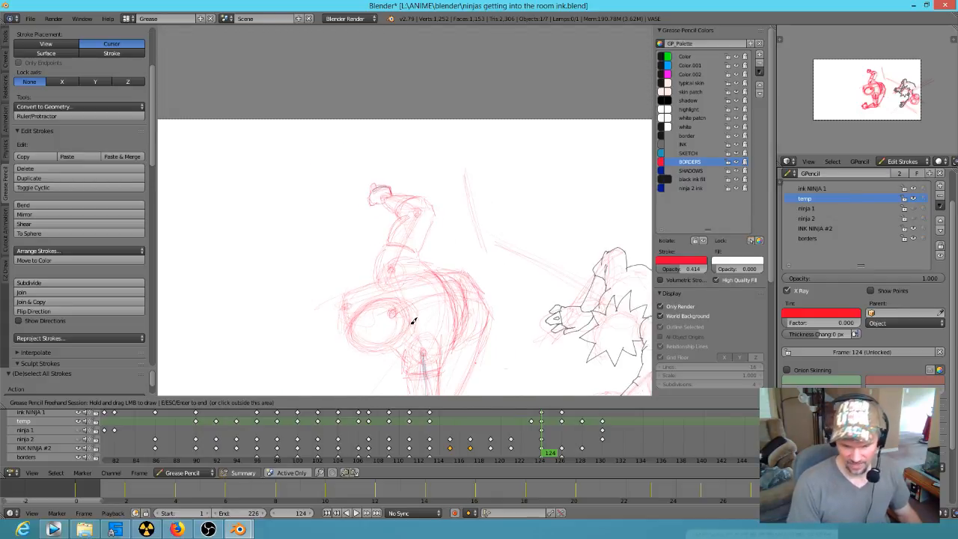
shift+middle_drag(517, 312, 522, 199)
key(Escape)
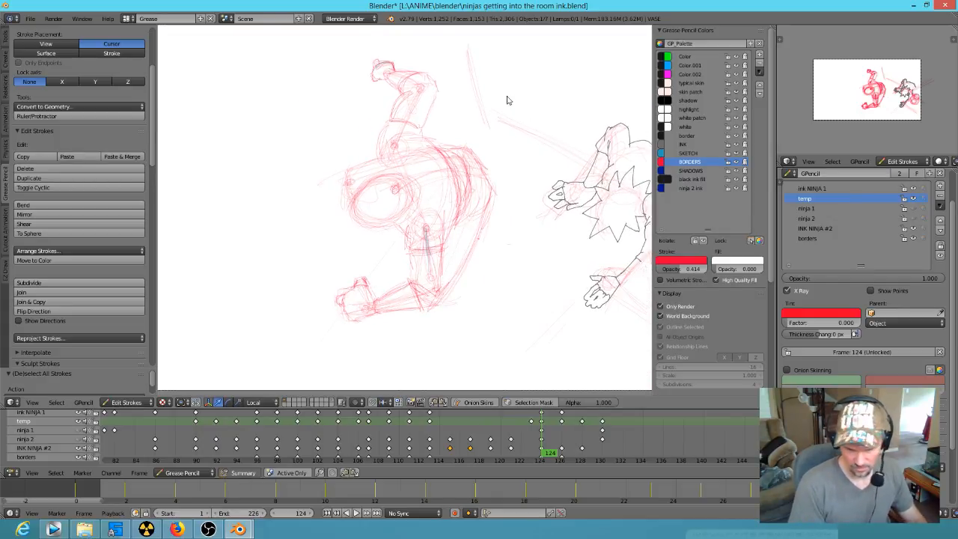
Step: Copy both hand sketches from frame 124 and paste them into the temp layer at frames 126, 128 and 130
mouse_move(378, 45)
ctrl+mouse_down()
mouse_move(359, 80)
mouse_move(386, 72)
mouse_move(379, 45)
ctrl+mouse_up()
mouse_move(353, 259)
ctrl+mouse_down()
mouse_move(330, 292)
mouse_move(373, 311)
mouse_move(356, 271)
ctrl+mouse_up()
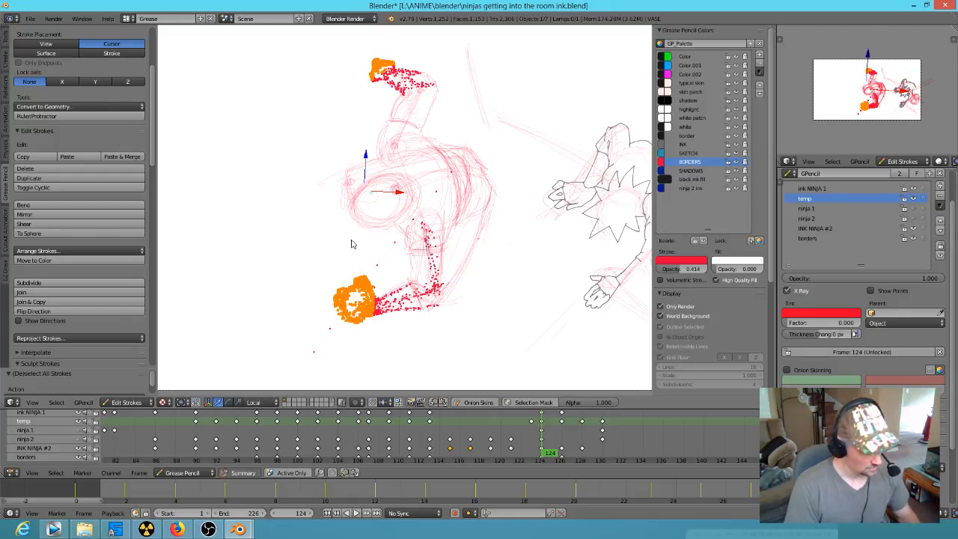
key(Up)
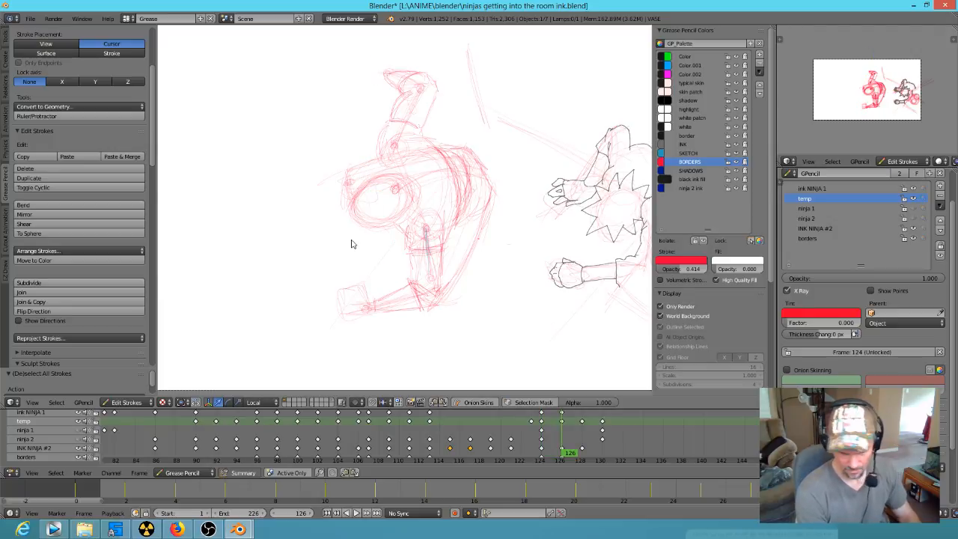
key(ctrl+v)
key(Up)
key(ctrl+v)
key(Up)
key(ctrl+v)
Step: Play back the animation with the pasted hands, stop it, and deselect all strokes at frame 130
key(alt+a)
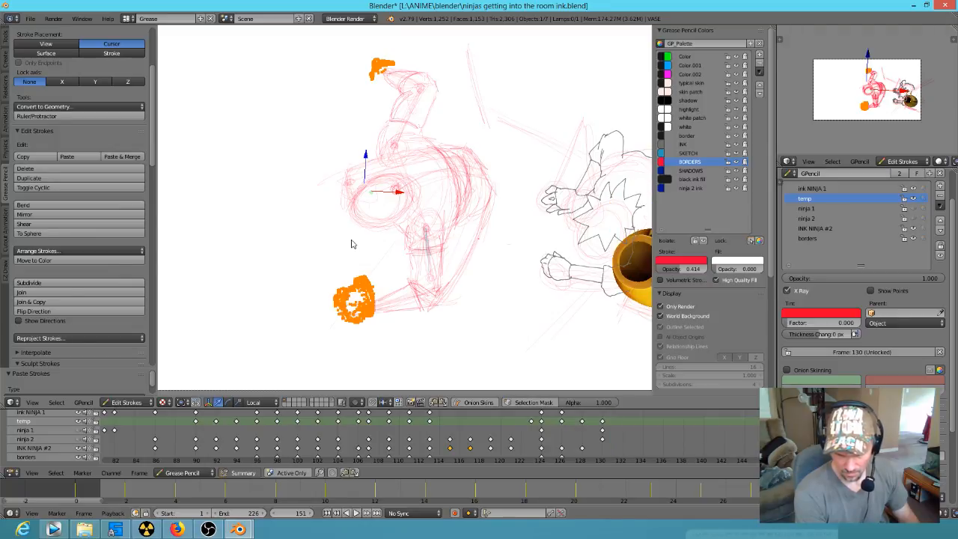
key(Escape)
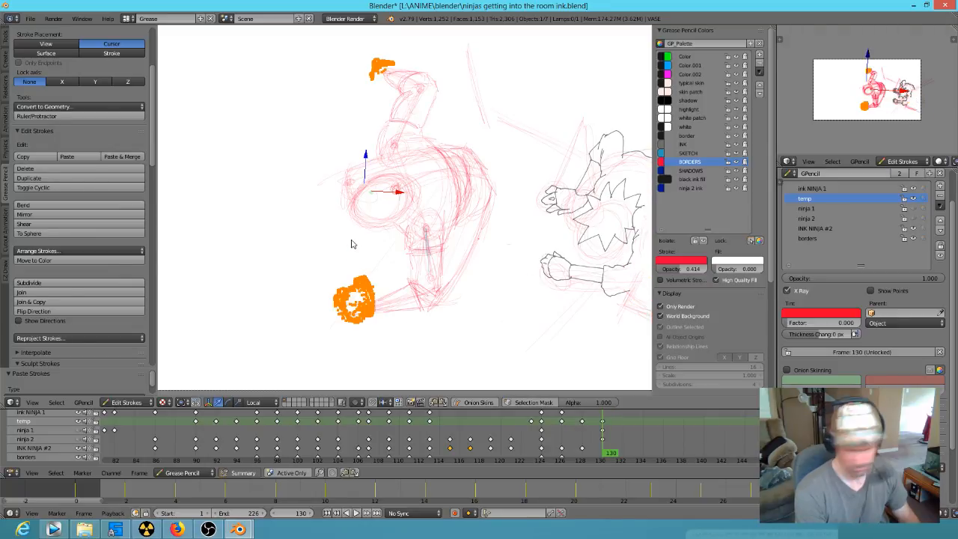
key(a)
scroll(488, 304, down, 5)
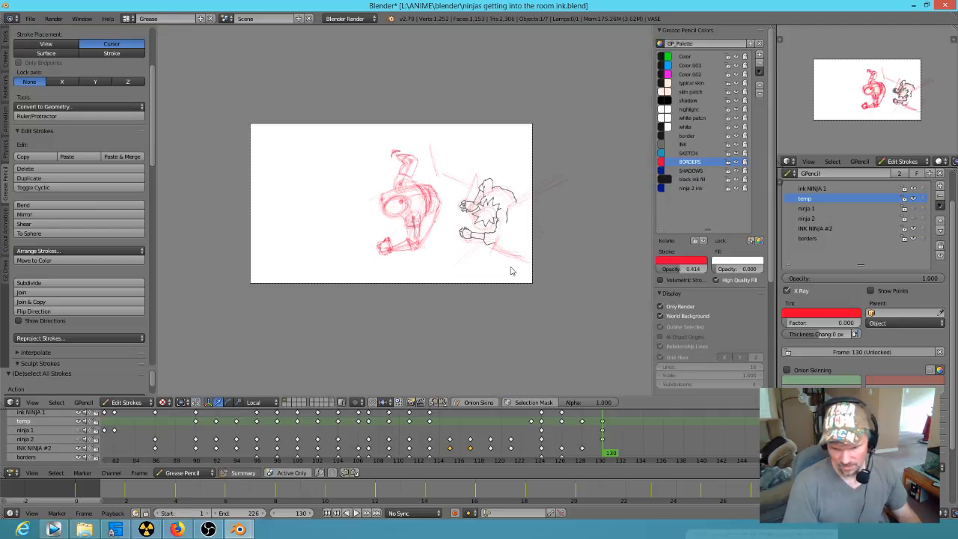
Step: Play back the ninja animation, stop it at frame 113, and examine the close-up of the two figures
key(alt+shift+a)
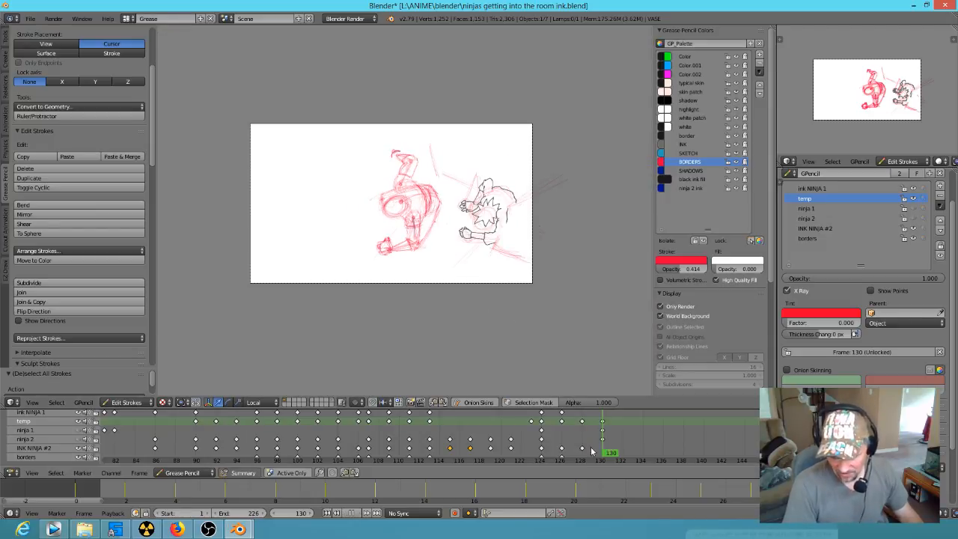
key(alt+a)
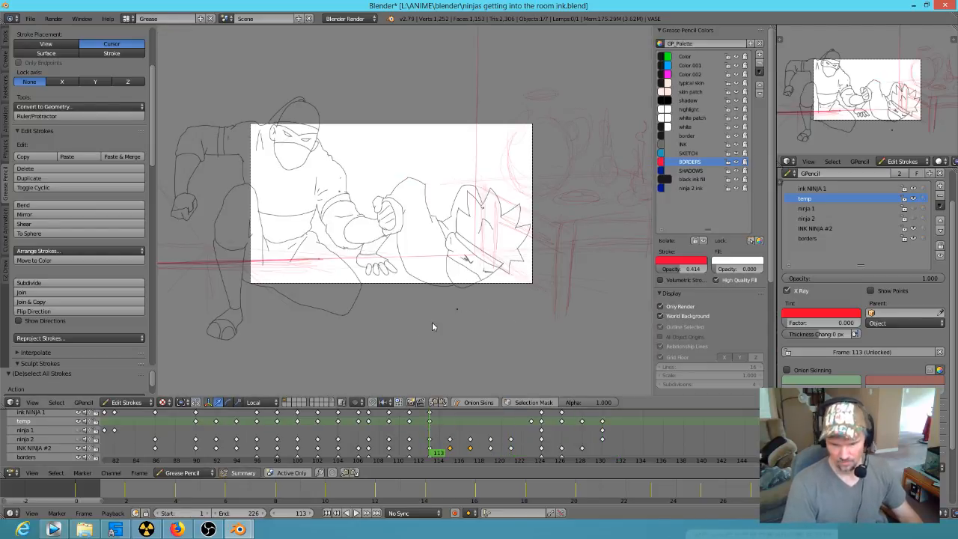
scroll(495, 304, up, 3)
scroll(496, 305, down, 1)
shift+middle_drag(501, 295, 526, 298)
scroll(529, 297, up, 1)
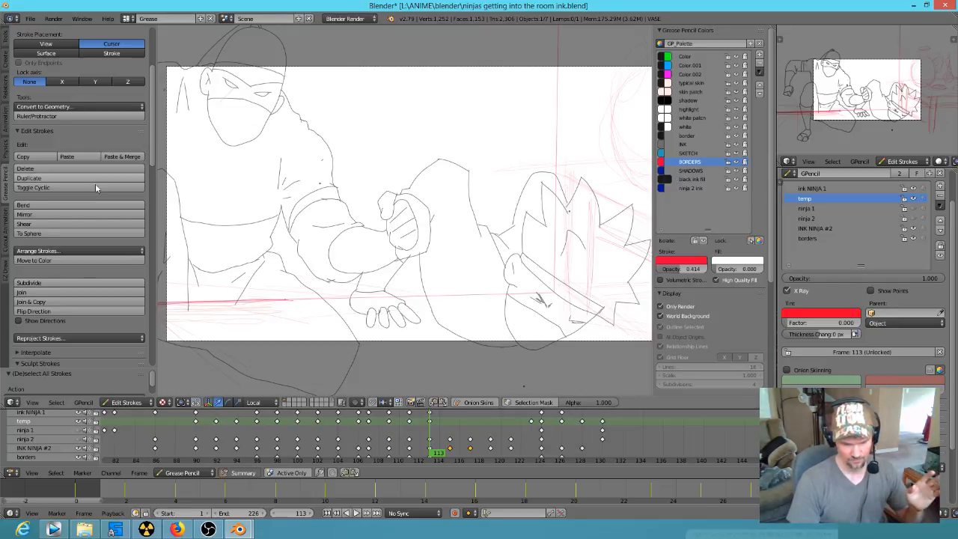
Step: Switch to Vegas Pro and review the AKARIS DREAM edit from its start through the ninja shots
click(53, 529)
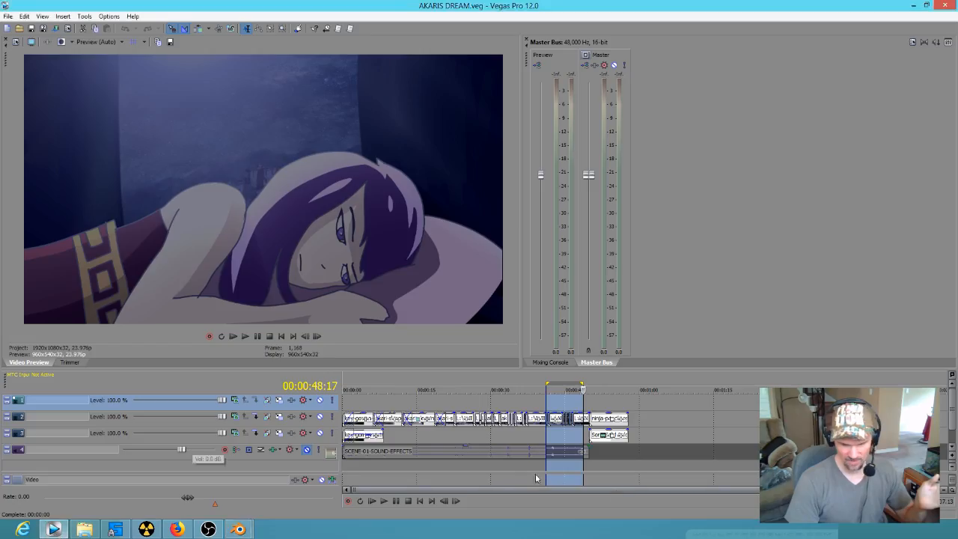
drag(605, 449, 343, 395)
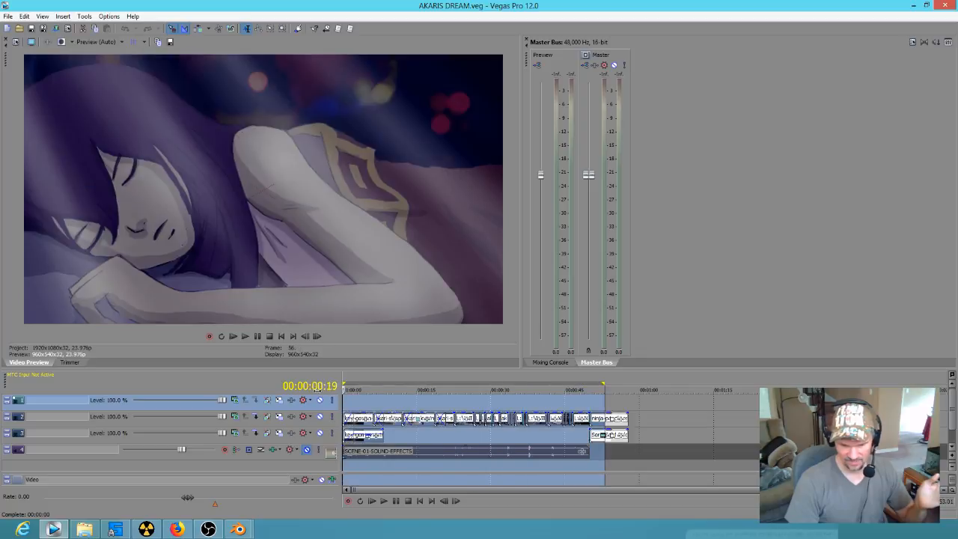
key(space)
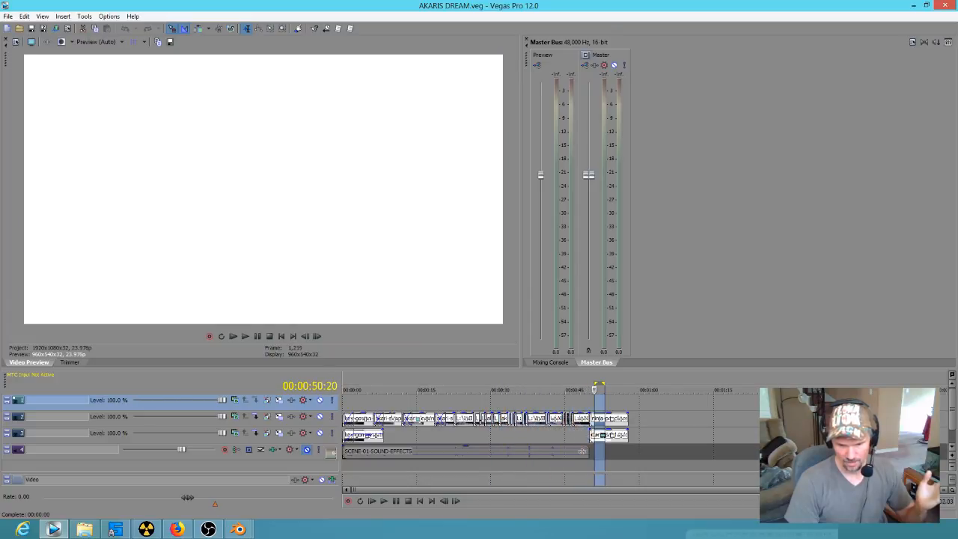
mouse_move(577, 437)
mouse_down()
mouse_move(587, 438)
mouse_move(569, 440)
mouse_up()
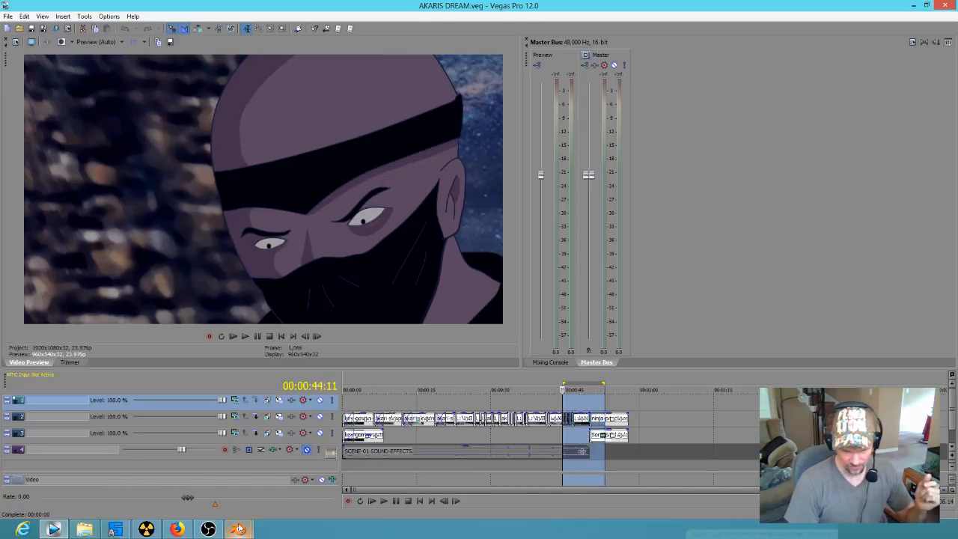
Step: Switch back to Blender, scrub to the start of the ninja scene, and review the animation in playback
mouse_move(238, 530)
click(188, 473)
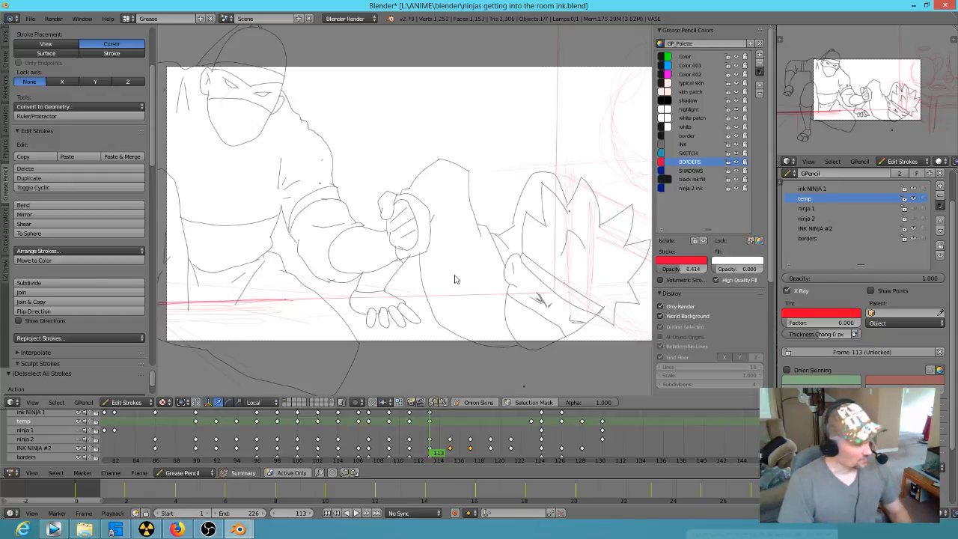
mouse_move(444, 423)
mouse_down()
mouse_move(280, 432)
mouse_move(671, 410)
mouse_move(639, 408)
mouse_up()
scroll(677, 300, down, 3)
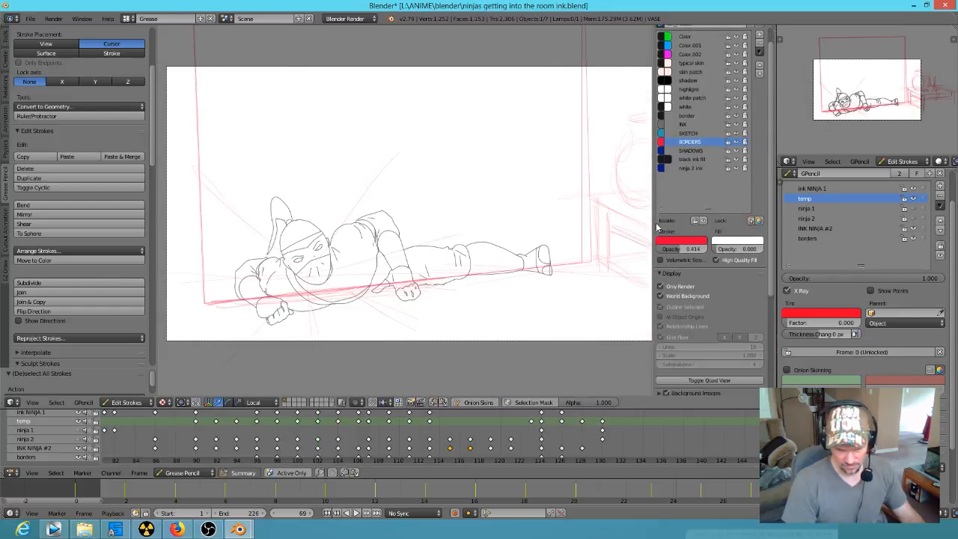
scroll(394, 217, down, 2)
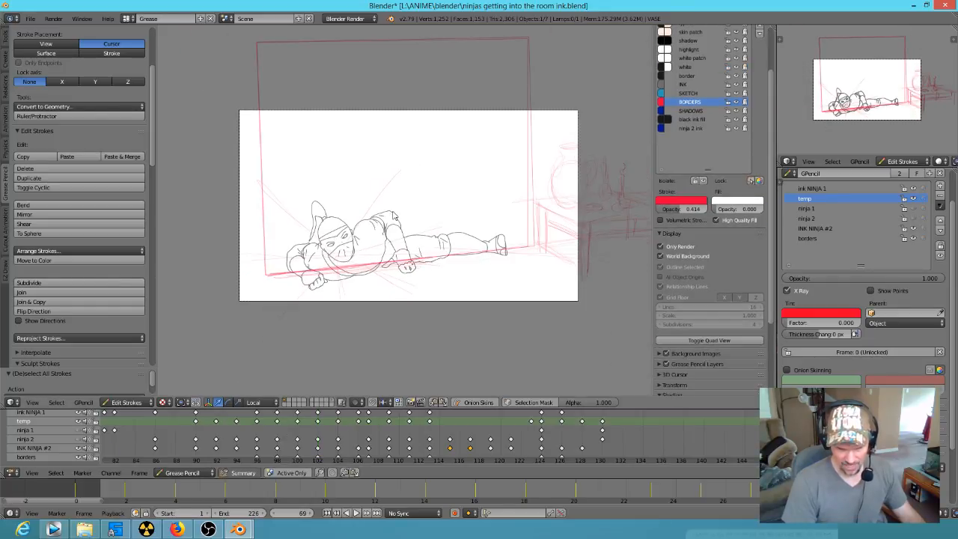
click(117, 427)
scroll(225, 435, down, 8)
scroll(257, 445, down, 3)
mouse_move(274, 446)
mouse_down()
mouse_move(257, 448)
mouse_move(636, 453)
mouse_up()
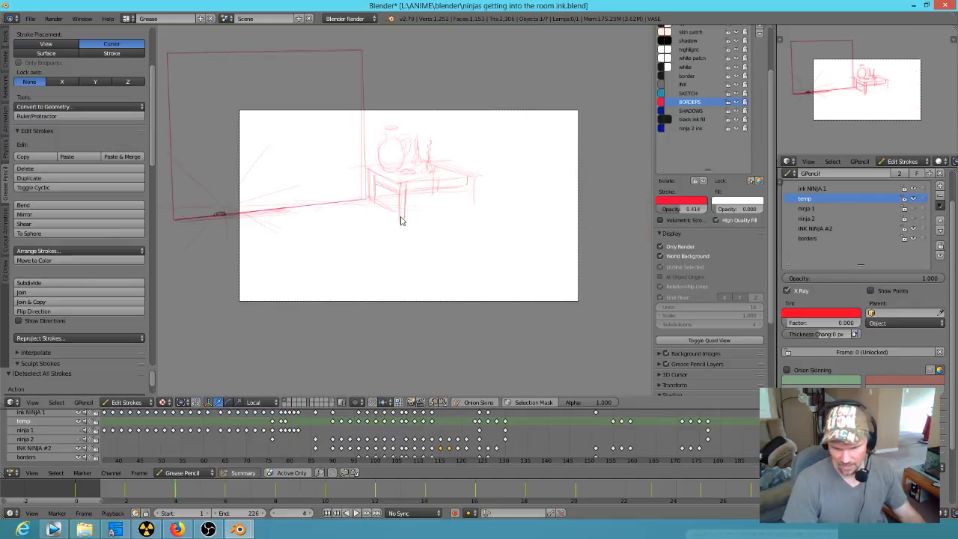
key(alt+a)
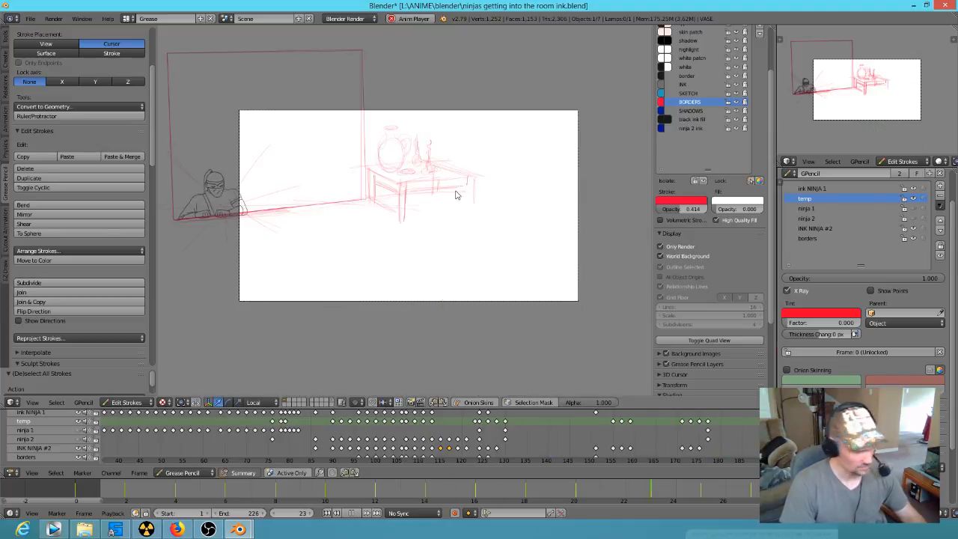
key(alt+a)
Step: Scrub the ninja animation from frame 123 to 149, and scrub the closing shots of the edit in Vegas Pro
click(536, 449)
mouse_move(537, 446)
mouse_down()
mouse_move(605, 449)
mouse_move(427, 449)
mouse_move(456, 467)
mouse_move(460, 451)
mouse_move(332, 444)
mouse_move(514, 452)
mouse_move(478, 448)
mouse_up()
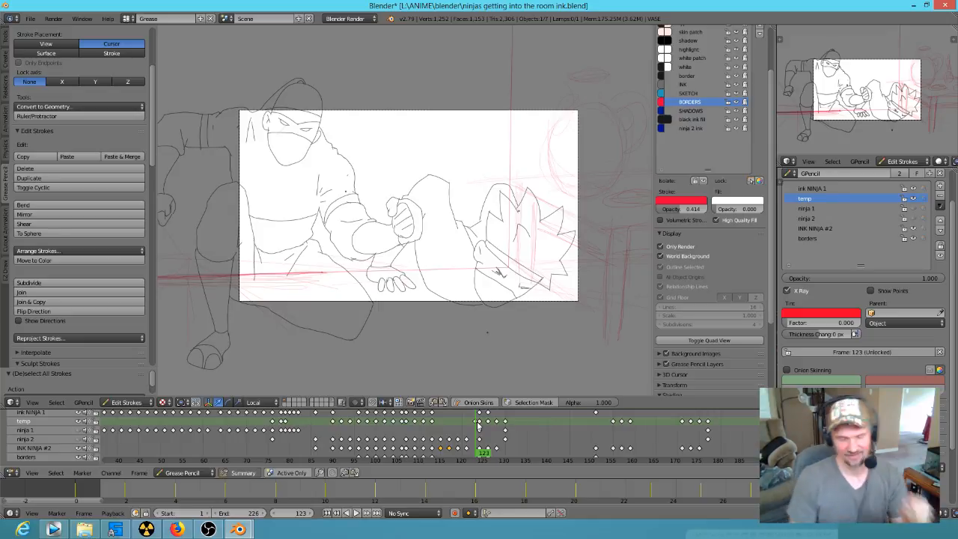
click(483, 457)
mouse_move(482, 456)
mouse_down()
mouse_move(372, 421)
mouse_move(209, 430)
mouse_move(307, 464)
mouse_move(437, 444)
mouse_move(588, 461)
mouse_up()
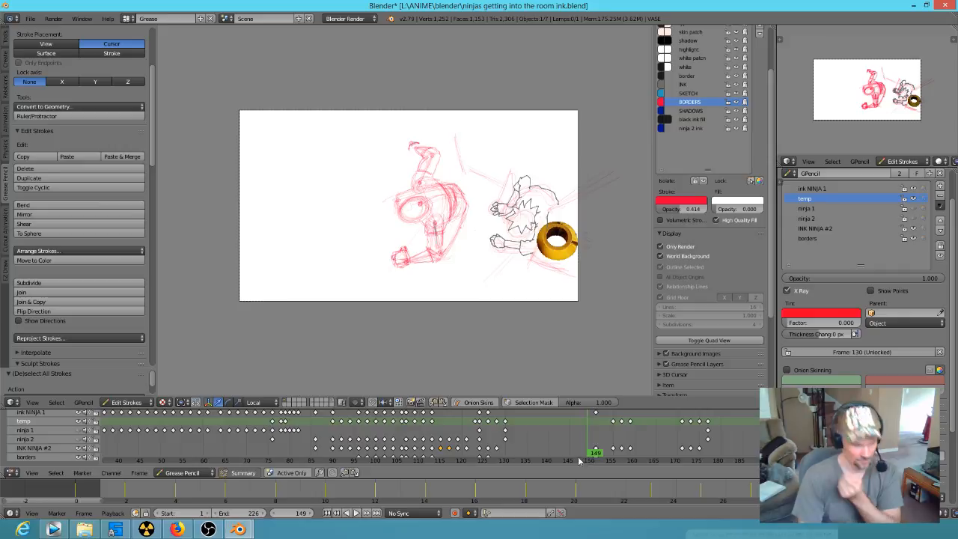
click(53, 530)
drag(633, 402, 555, 374)
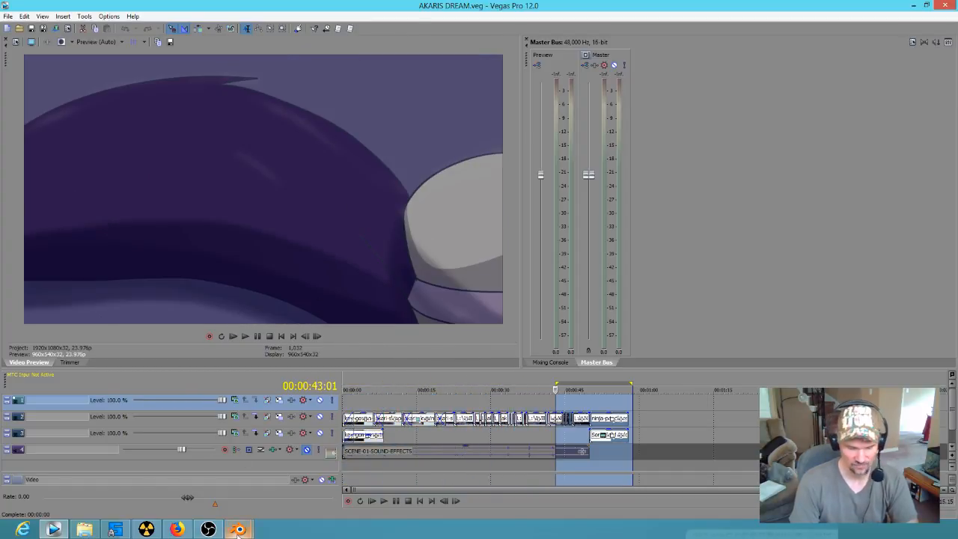
Step: Switch back to Blender, go to frame 130, and add a grease pencil layer named ninja #1 static shot
mouse_move(238, 529)
click(196, 474)
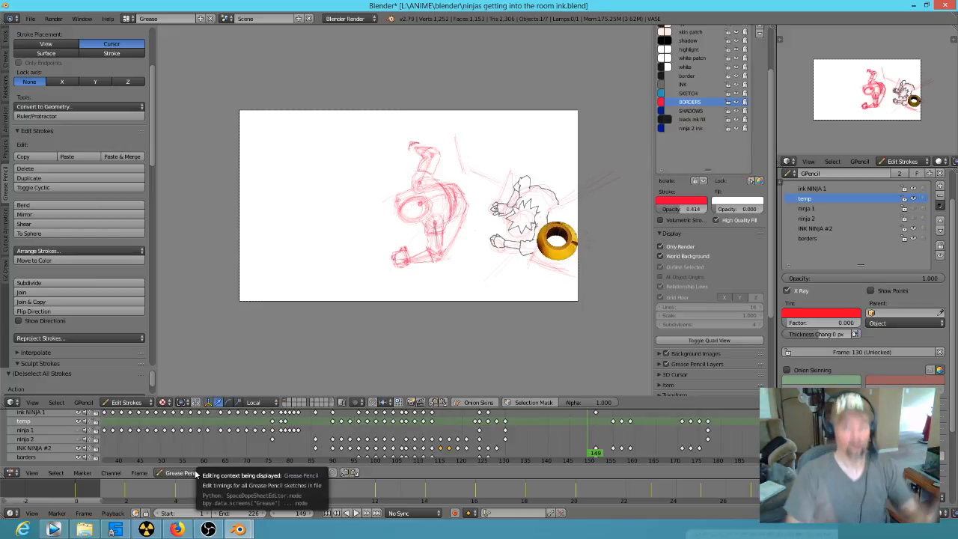
mouse_move(598, 447)
mouse_down()
mouse_move(399, 467)
mouse_move(239, 432)
mouse_move(278, 449)
mouse_move(419, 452)
mouse_move(456, 449)
mouse_move(489, 414)
mouse_move(573, 419)
mouse_move(506, 419)
mouse_up()
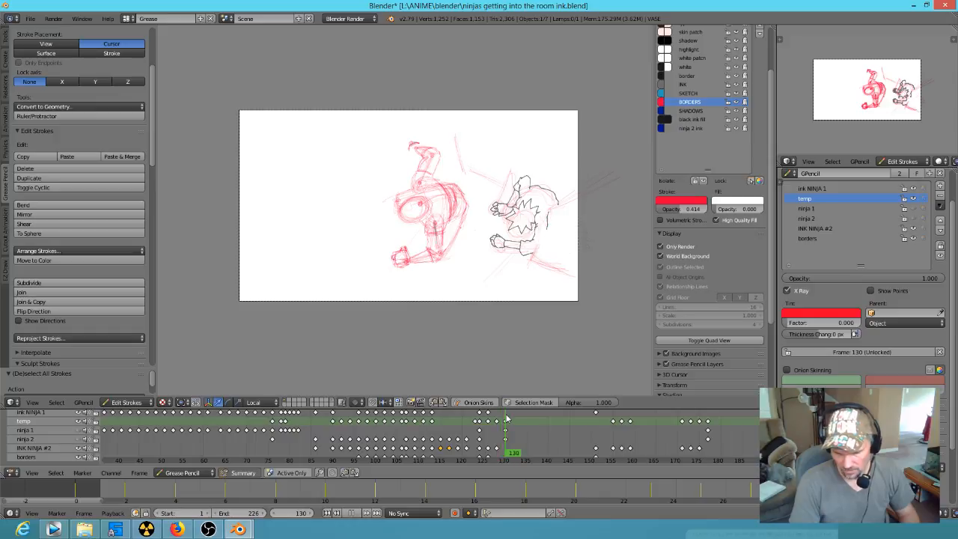
click(861, 229)
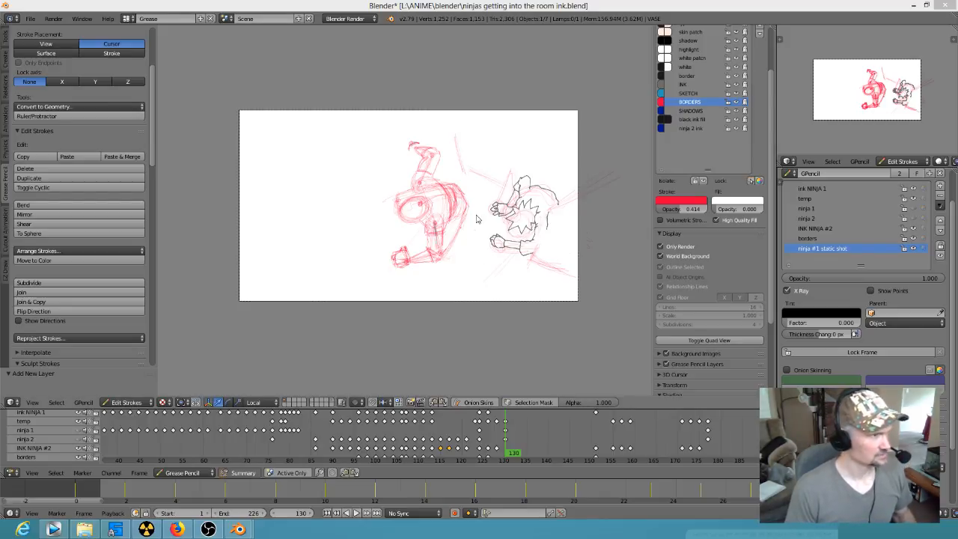
Step: Choose the supersmooth ink drawing brush for inking the foreshortened figure
mouse_move(505, 231)
shift+middle_down()
mouse_move(512, 215)
mouse_move(460, 224)
shift+middle_up()
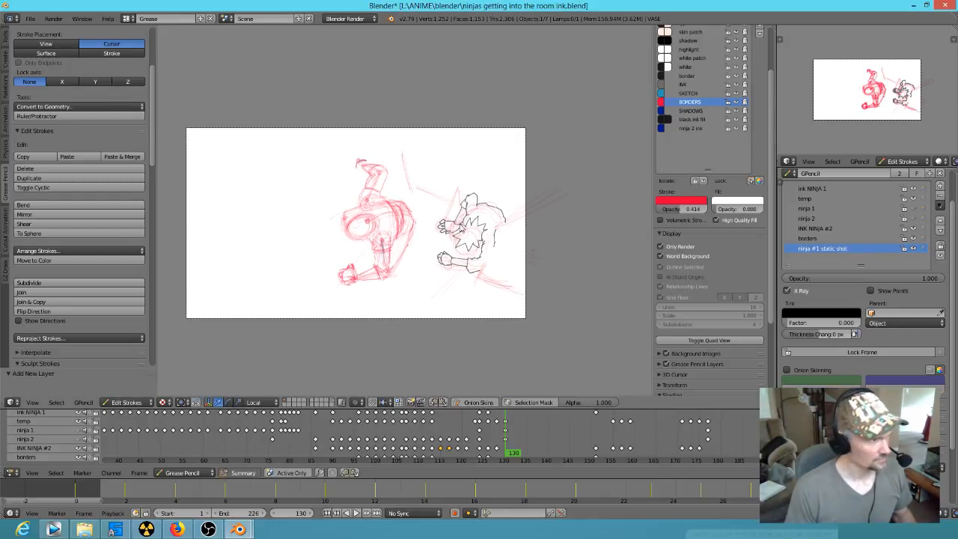
ctrl+middle_drag(444, 257, 524, 177)
mouse_move(466, 276)
shift+middle_down()
mouse_move(479, 252)
mouse_move(495, 260)
mouse_move(459, 252)
shift+middle_up()
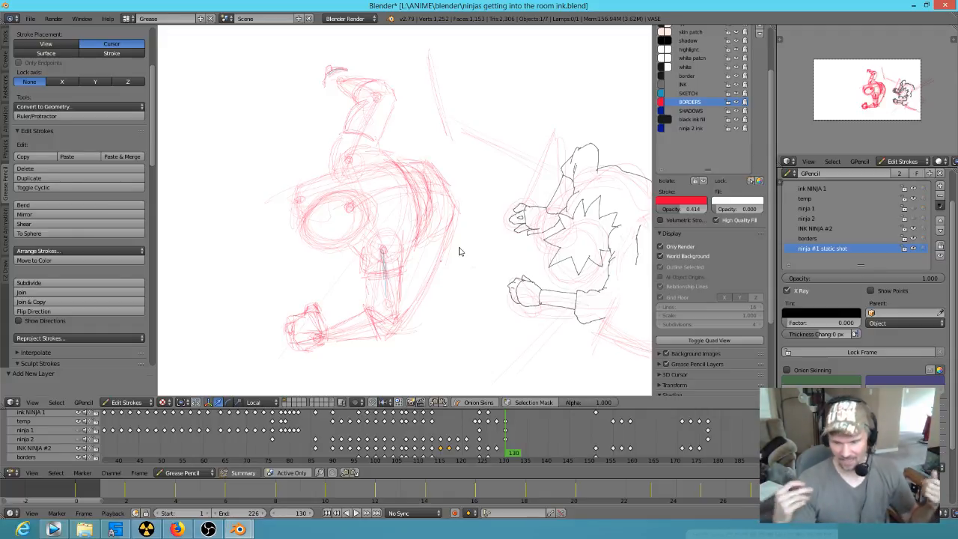
scroll(150, 111, down, 8)
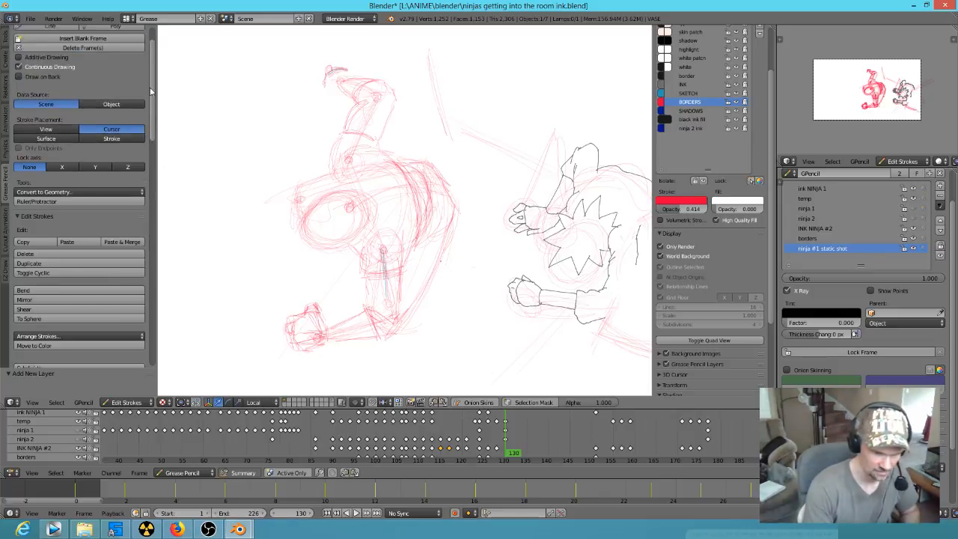
drag(154, 193, 153, 216)
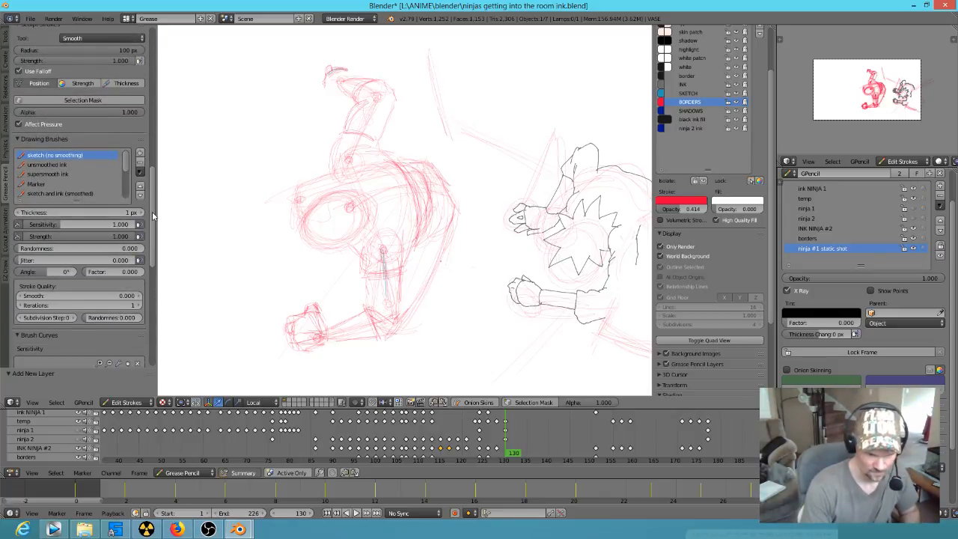
click(64, 174)
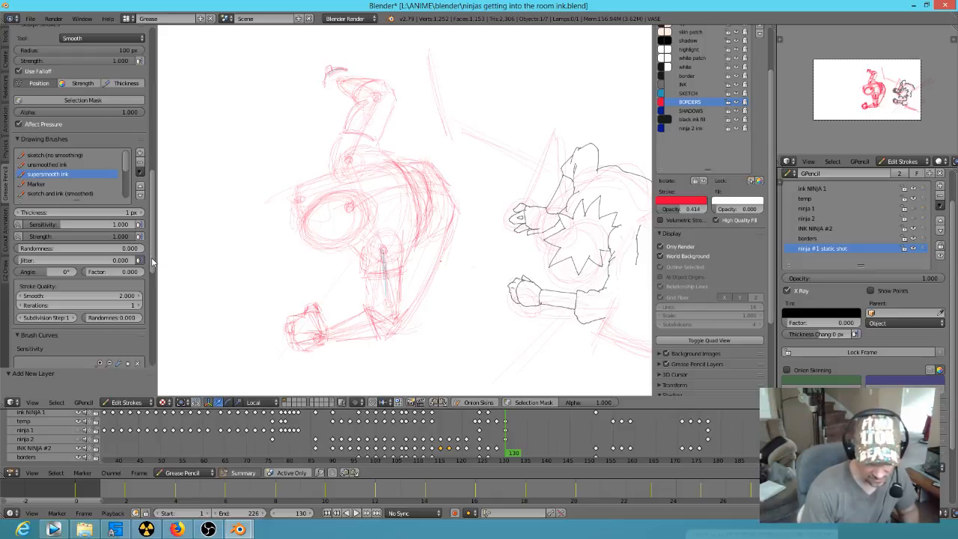
scroll(152, 261, down, 3)
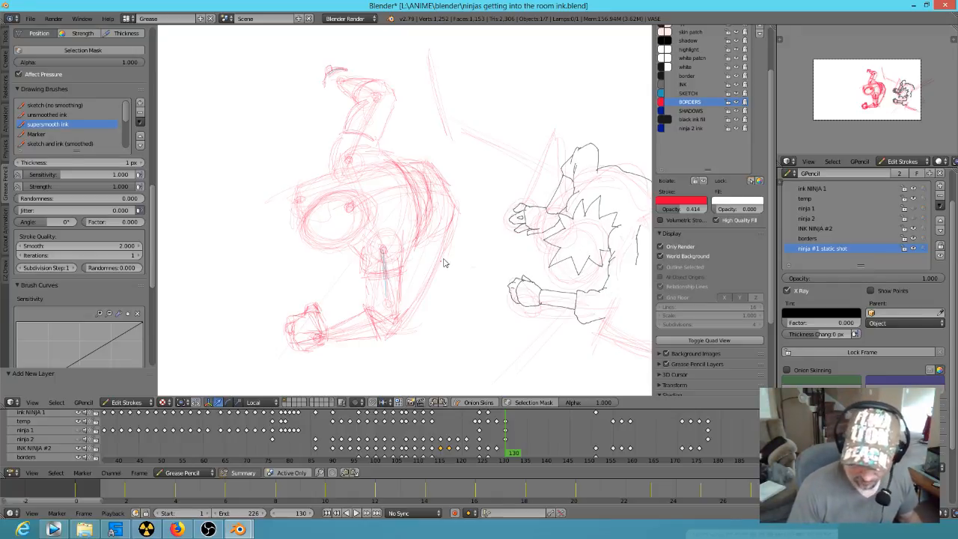
scroll(448, 261, up, 2)
key(d)
drag(332, 260, 345, 278)
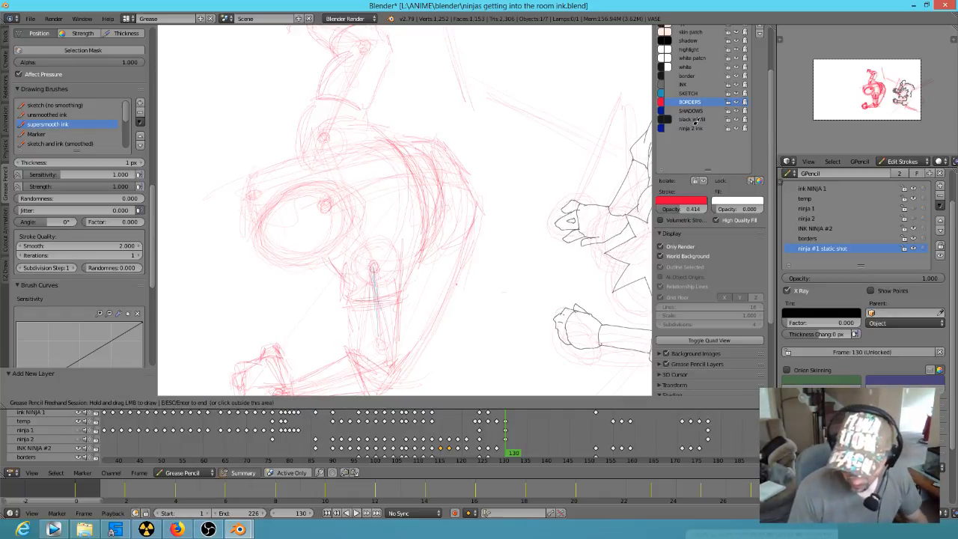
key(Escape)
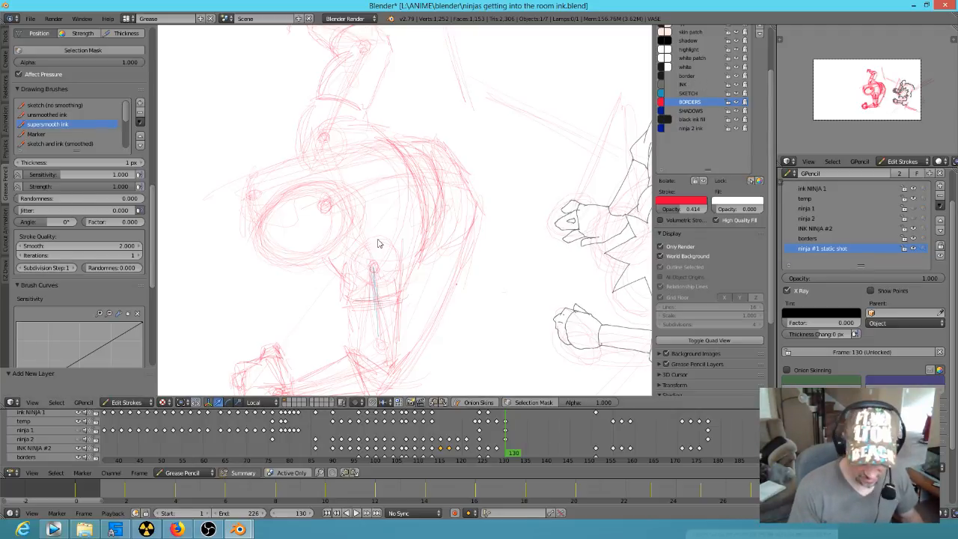
key(KP_Multiply)
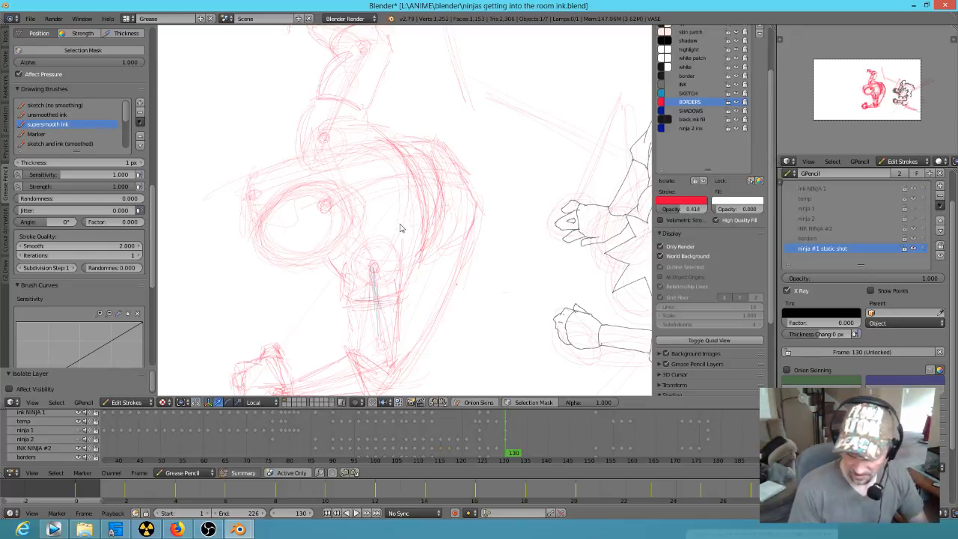
key(a)
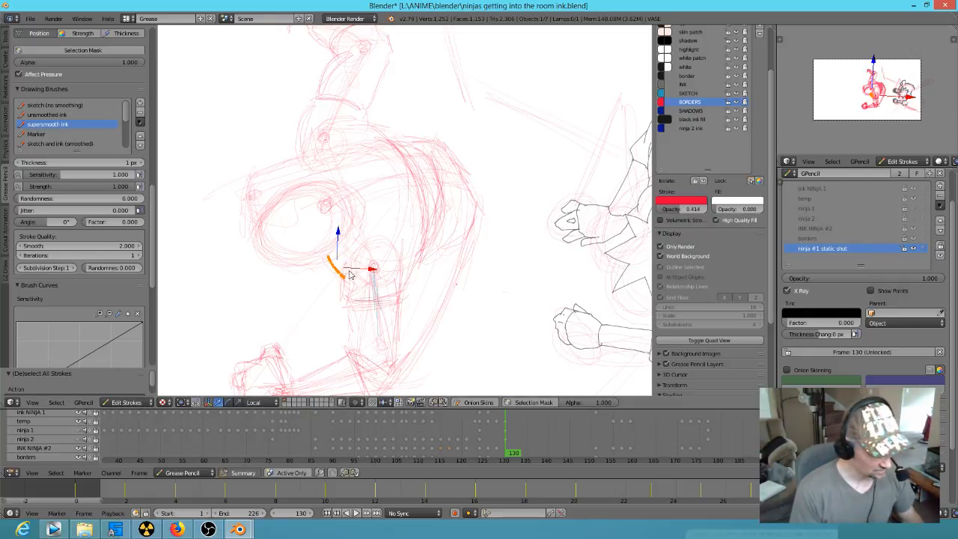
key(x)
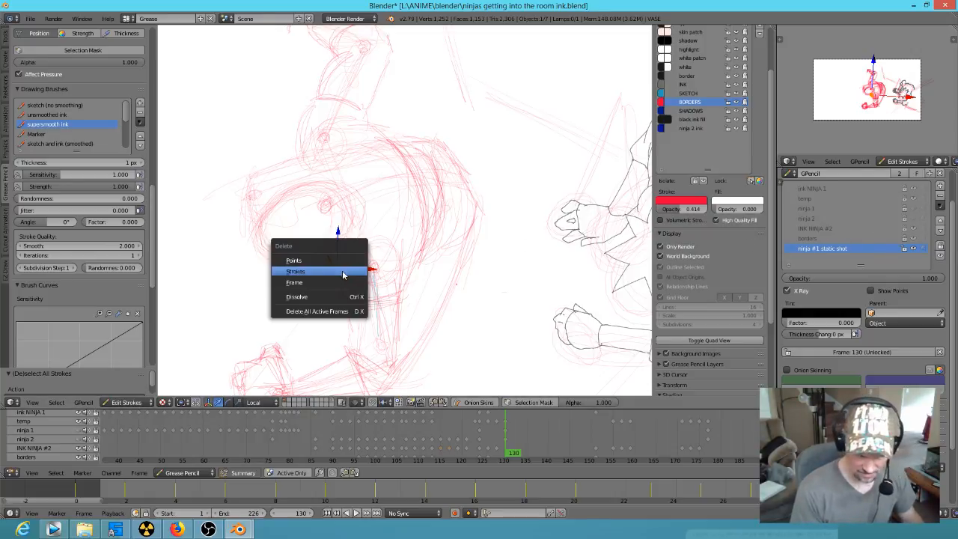
click(343, 276)
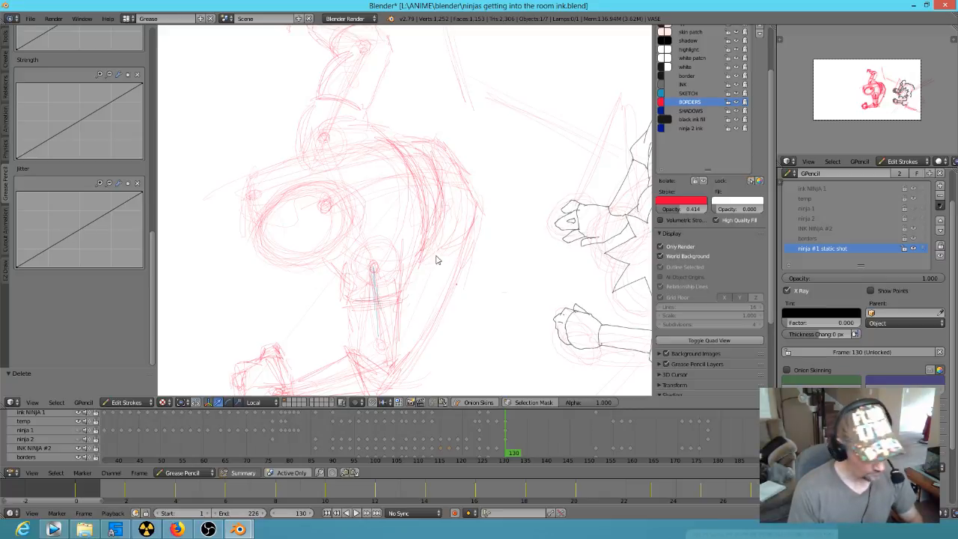
key(KP_Multiply)
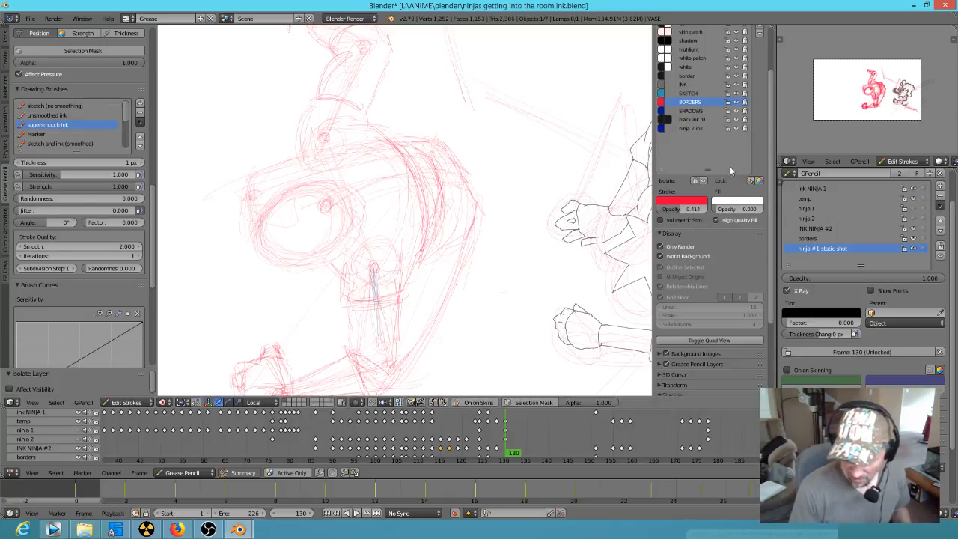
Step: Ink the foreshortened figure's rounded head and its curved band with the INK color at frame 130
click(687, 84)
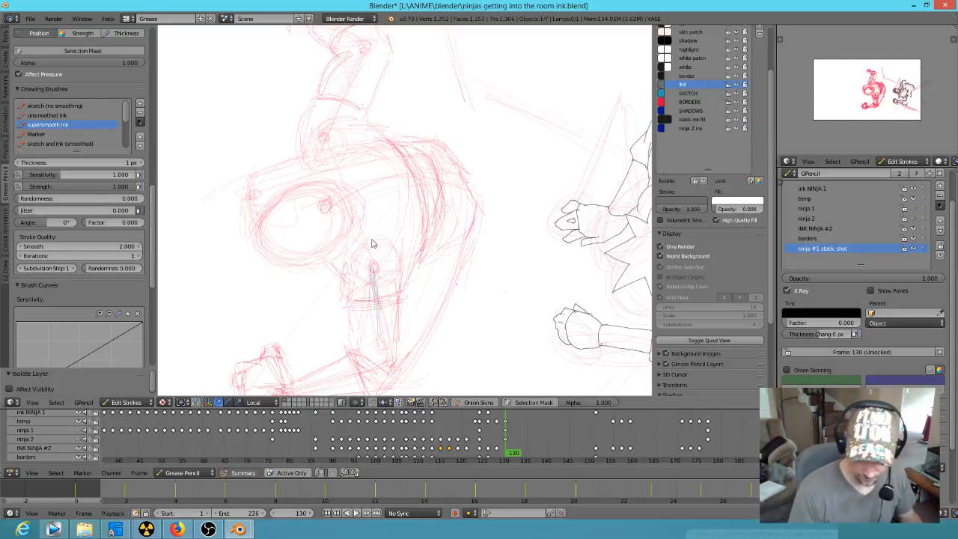
mouse_move(323, 185)
mouse_down()
mouse_move(304, 180)
mouse_move(254, 220)
mouse_move(297, 250)
mouse_move(325, 239)
mouse_up()
key(ctrl+z)
mouse_move(336, 182)
mouse_down()
mouse_move(259, 241)
mouse_move(315, 256)
mouse_move(355, 197)
mouse_move(336, 180)
mouse_move(353, 198)
mouse_up()
drag(287, 187, 307, 180)
drag(298, 184, 322, 183)
drag(328, 249, 338, 237)
mouse_move(299, 180)
mouse_down()
mouse_move(322, 203)
mouse_move(318, 249)
mouse_move(332, 239)
mouse_move(338, 211)
mouse_move(321, 184)
mouse_move(306, 182)
mouse_up()
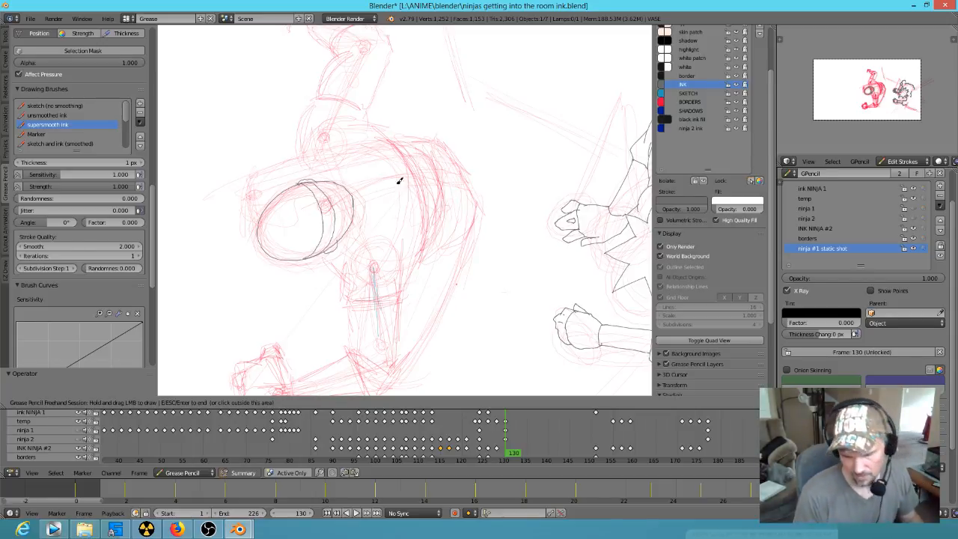
Step: Replace the smooth line at the back of the head with short ink strokes, and isolate the ninja #1 static shot layer
mouse_move(365, 180)
right_down()
mouse_move(365, 208)
mouse_move(356, 177)
right_up()
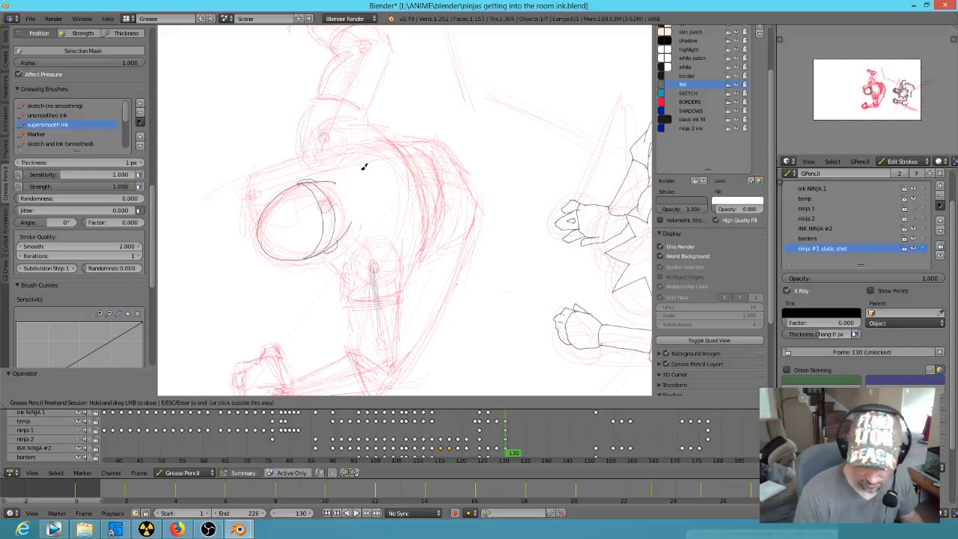
drag(338, 184, 349, 223)
right_drag(355, 203, 362, 193)
drag(350, 227, 347, 206)
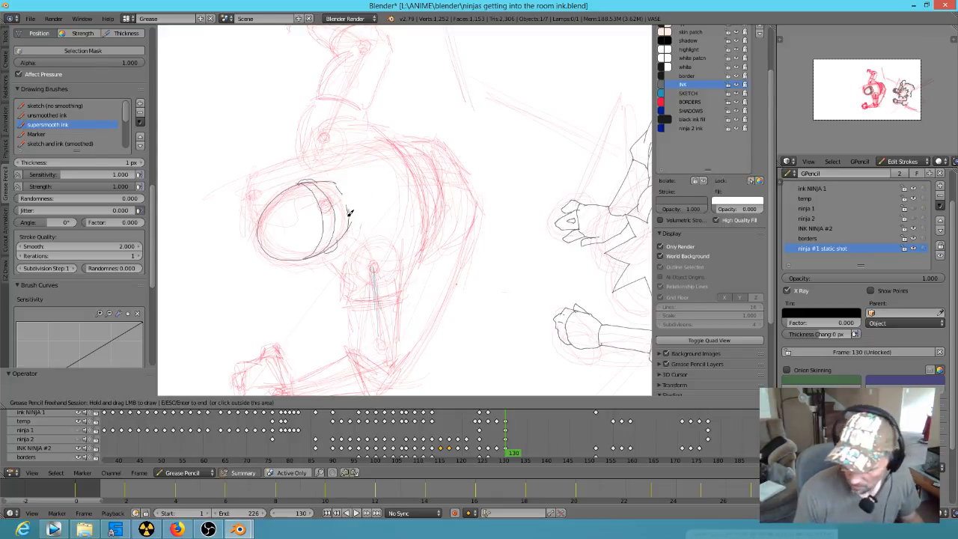
key(Escape)
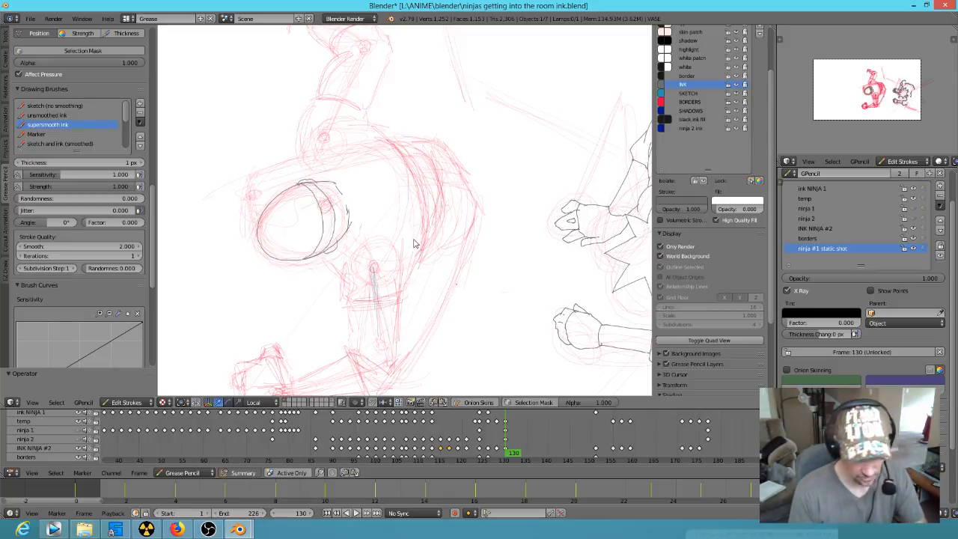
key(KP_Multiply)
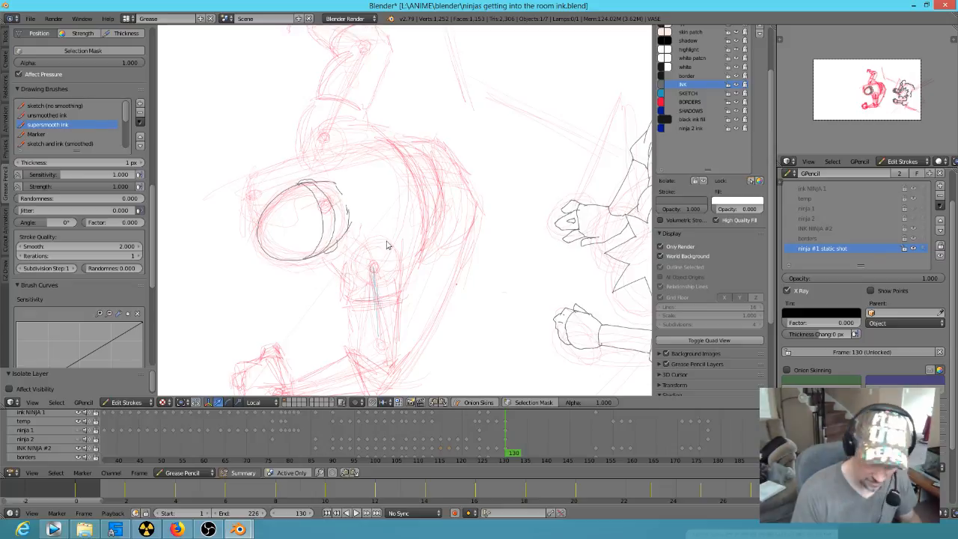
Step: Ink the back of the head, the lower arm's shoulder, and its banded sleeve along the sketch
mouse_move(338, 184)
mouse_down()
mouse_move(347, 215)
mouse_move(357, 199)
mouse_move(338, 180)
mouse_move(344, 174)
mouse_up()
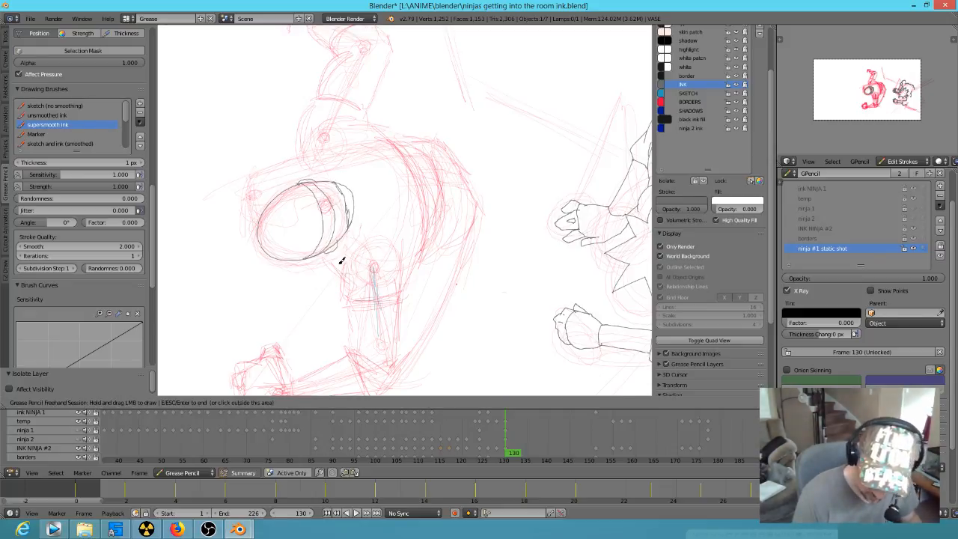
mouse_move(336, 242)
mouse_down()
mouse_move(338, 281)
mouse_move(355, 310)
mouse_move(391, 302)
mouse_move(414, 242)
mouse_up()
mouse_move(356, 314)
mouse_down()
mouse_move(392, 317)
mouse_move(400, 299)
mouse_up()
mouse_move(353, 322)
mouse_down()
mouse_move(349, 337)
mouse_move(367, 350)
mouse_up()
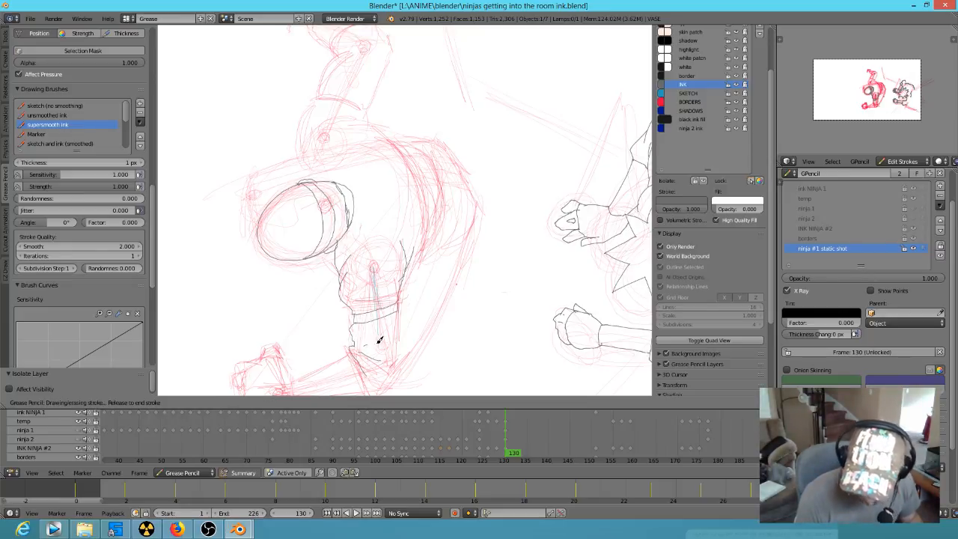
mouse_move(399, 306)
mouse_down()
mouse_move(406, 336)
mouse_move(396, 382)
mouse_up()
Step: Ink the lower arm's elbow folds, forearm and clenched hand over the sketch
mouse_move(438, 337)
shift+middle_down()
mouse_move(488, 259)
mouse_move(493, 232)
shift+middle_up()
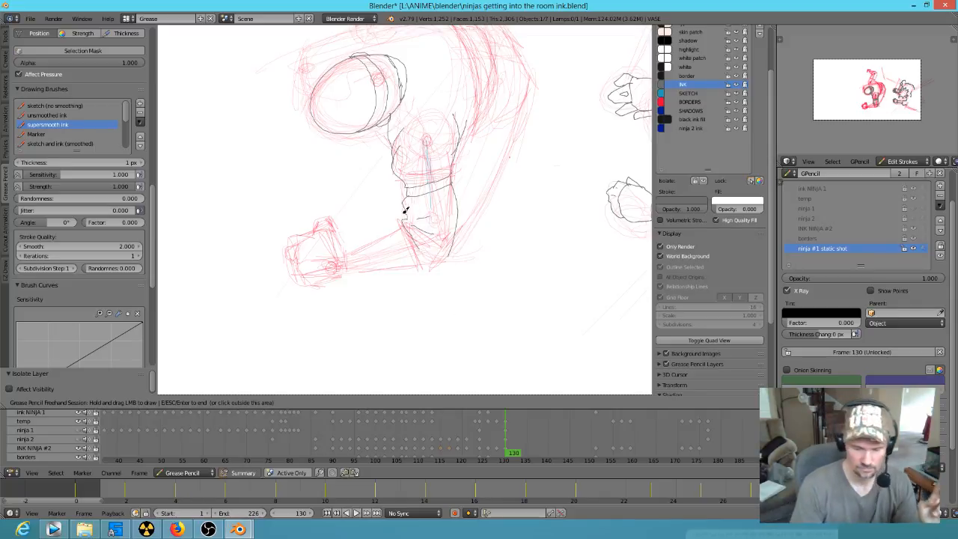
mouse_move(407, 216)
mouse_down()
mouse_move(420, 272)
mouse_move(412, 267)
mouse_move(447, 265)
mouse_move(453, 247)
mouse_up()
mouse_move(402, 226)
mouse_down()
mouse_move(346, 256)
mouse_move(355, 270)
mouse_move(415, 268)
mouse_up()
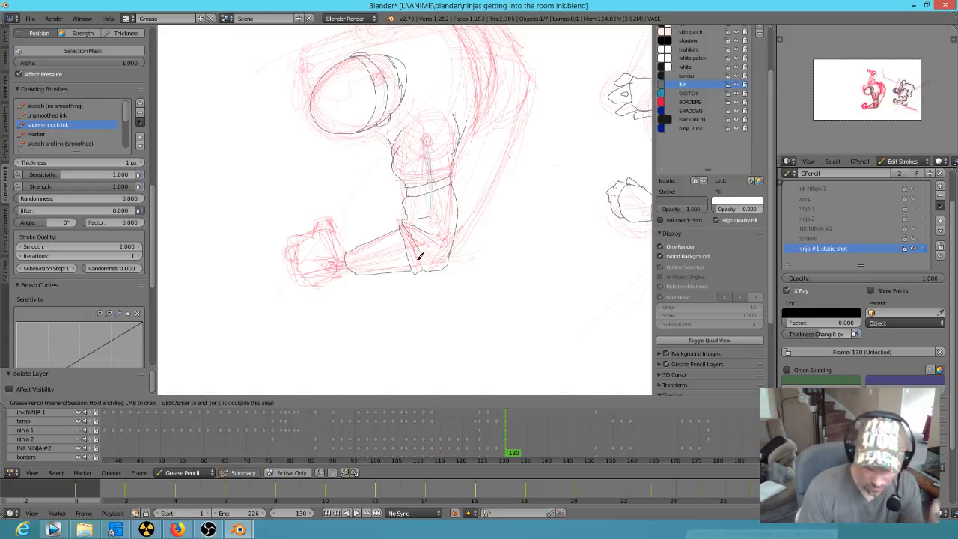
mouse_move(348, 252)
mouse_down()
mouse_move(327, 219)
mouse_move(322, 230)
mouse_move(339, 232)
mouse_move(297, 253)
mouse_move(305, 270)
mouse_move(356, 271)
mouse_up()
mouse_move(310, 232)
mouse_down()
mouse_move(289, 252)
mouse_move(307, 273)
mouse_up()
Step: Ink the back line of the torso, the raised arm's shoulder, its band and the upper sleeve
shift+middle_drag(507, 199, 509, 332)
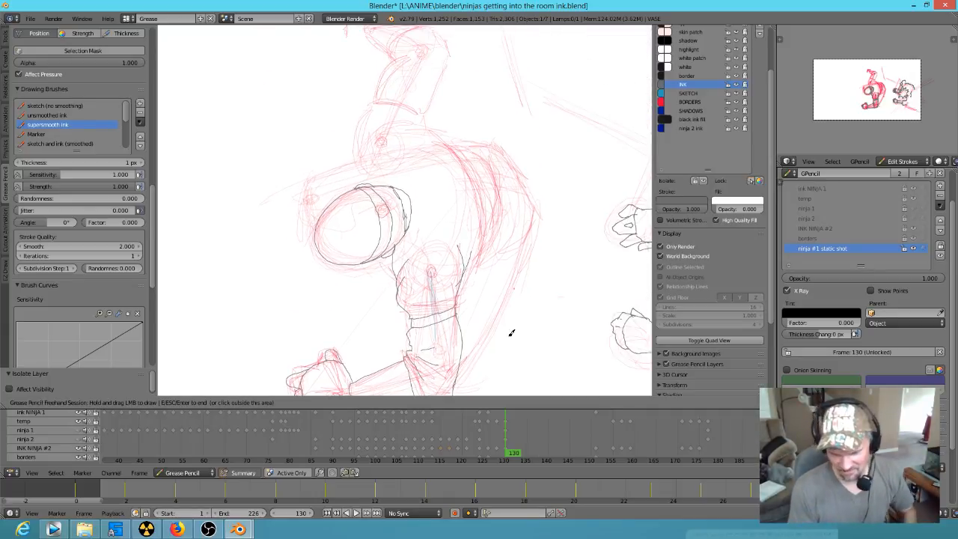
mouse_move(368, 179)
mouse_down()
mouse_move(357, 141)
mouse_move(375, 107)
mouse_move(383, 98)
mouse_move(424, 115)
mouse_move(467, 157)
mouse_move(485, 212)
mouse_move(464, 261)
mouse_up()
shift+middle_drag(391, 87, 385, 176)
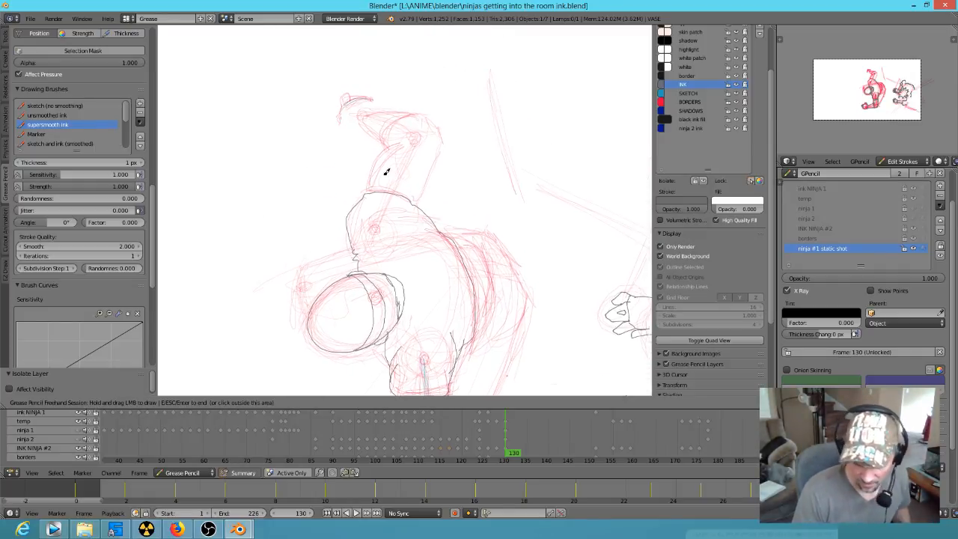
mouse_move(368, 193)
mouse_down()
mouse_move(381, 184)
mouse_move(418, 198)
mouse_move(380, 163)
mouse_move(389, 142)
mouse_move(382, 138)
mouse_move(420, 112)
mouse_move(439, 132)
mouse_move(439, 152)
mouse_move(418, 204)
mouse_up()
shift+middle_drag(451, 193, 531, 232)
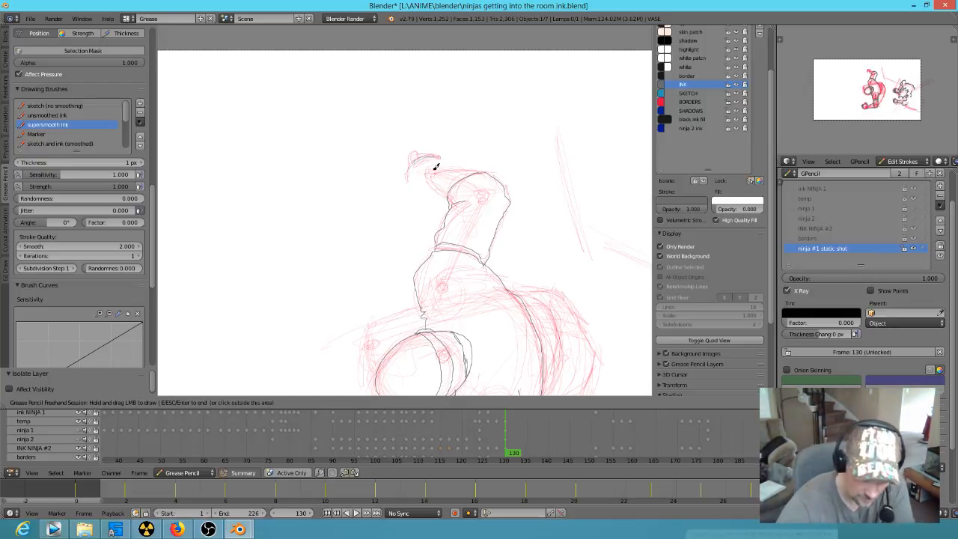
Step: Ink the raised arm's forearm and fist, sculpting the strokes to fit the sketch and adding sleeve creases
mouse_move(450, 197)
mouse_down()
mouse_move(429, 172)
mouse_move(474, 171)
mouse_up()
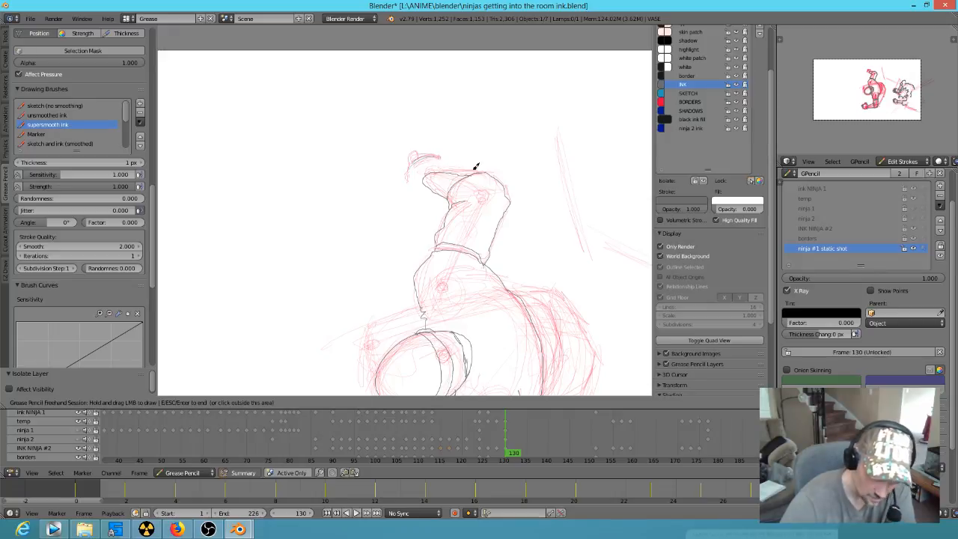
key(Escape)
key(e)
key(Escape)
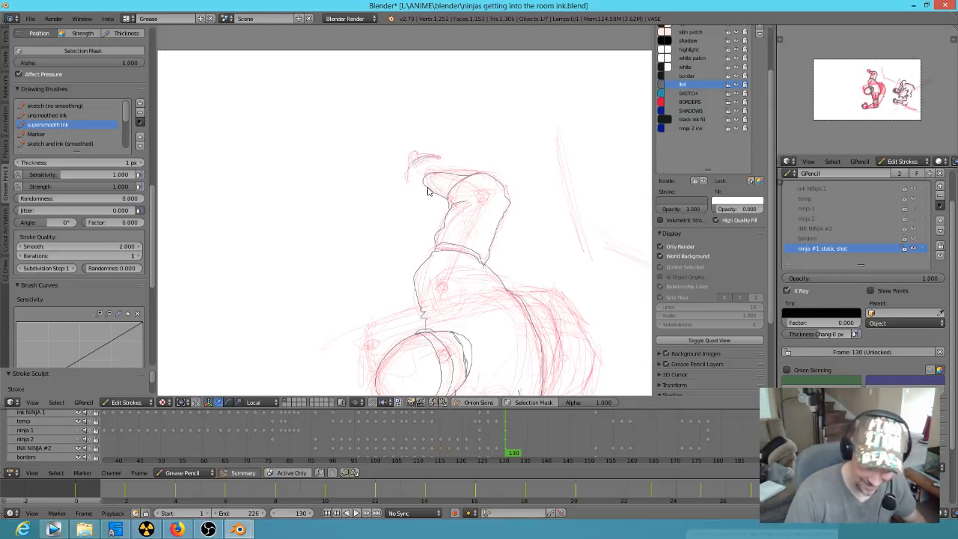
mouse_move(431, 192)
mouse_down()
mouse_move(411, 180)
mouse_move(411, 160)
mouse_move(427, 149)
mouse_move(449, 171)
mouse_move(413, 150)
mouse_move(424, 158)
mouse_up()
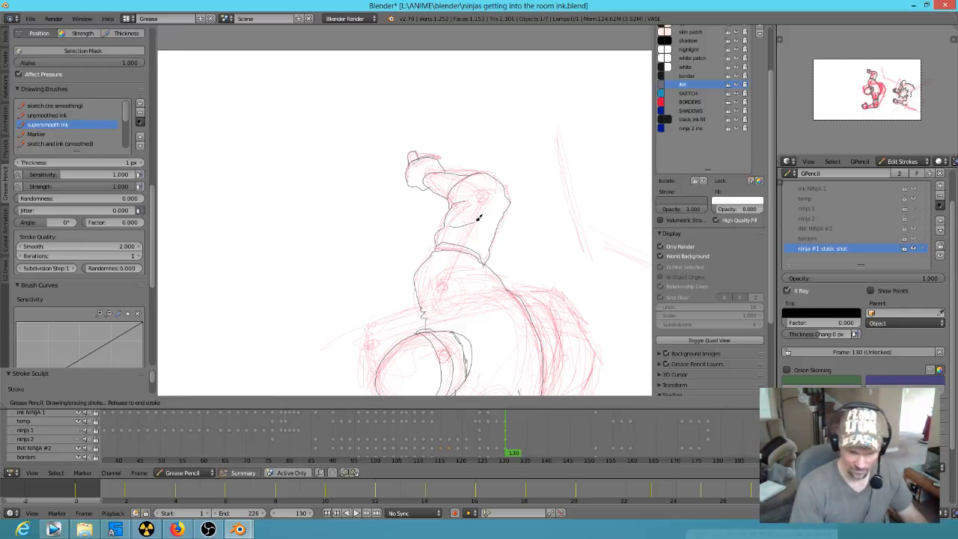
Step: Ink the waist curves and the long outer hip contour running down to the lower elbow
shift+middle_drag(549, 241, 566, 187)
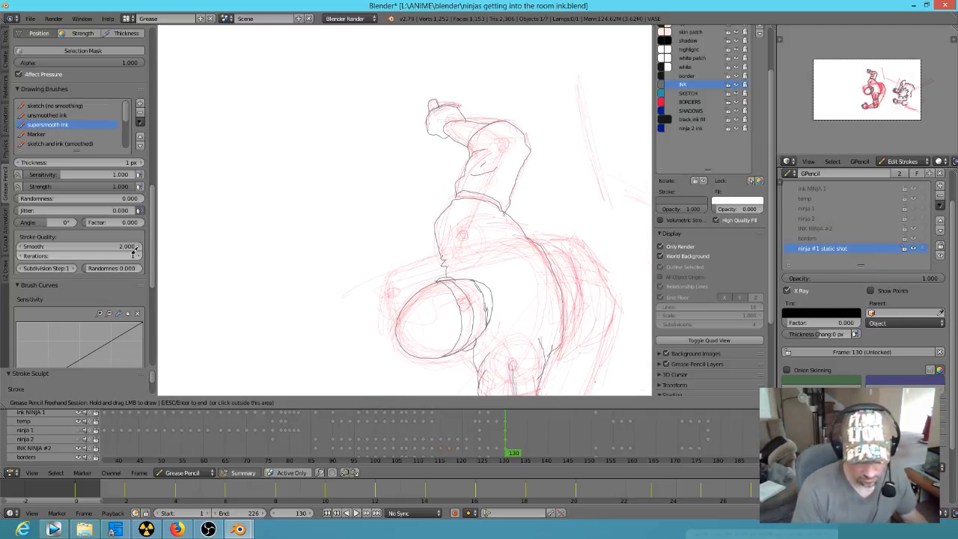
shift+middle_drag(541, 280, 526, 160)
drag(437, 132, 438, 137)
mouse_move(557, 257)
shift+middle_down()
mouse_move(487, 261)
mouse_move(460, 127)
shift+middle_up()
mouse_move(446, 157)
mouse_down()
mouse_move(468, 160)
mouse_move(486, 188)
mouse_move(477, 247)
mouse_move(465, 260)
mouse_up()
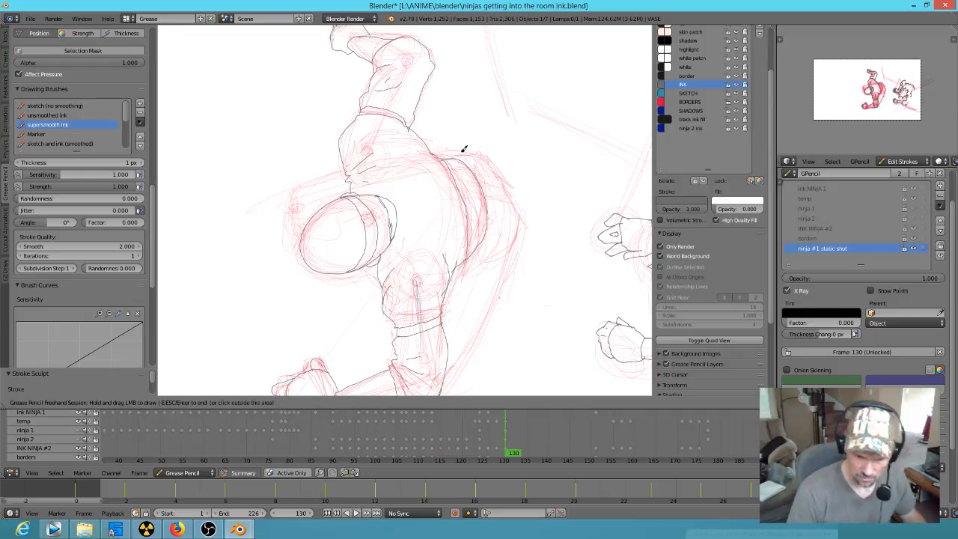
mouse_move(451, 156)
mouse_down()
mouse_move(492, 165)
mouse_move(519, 235)
mouse_move(448, 376)
mouse_up()
mouse_move(524, 320)
shift+middle_down()
mouse_move(564, 167)
mouse_move(558, 188)
shift+middle_up()
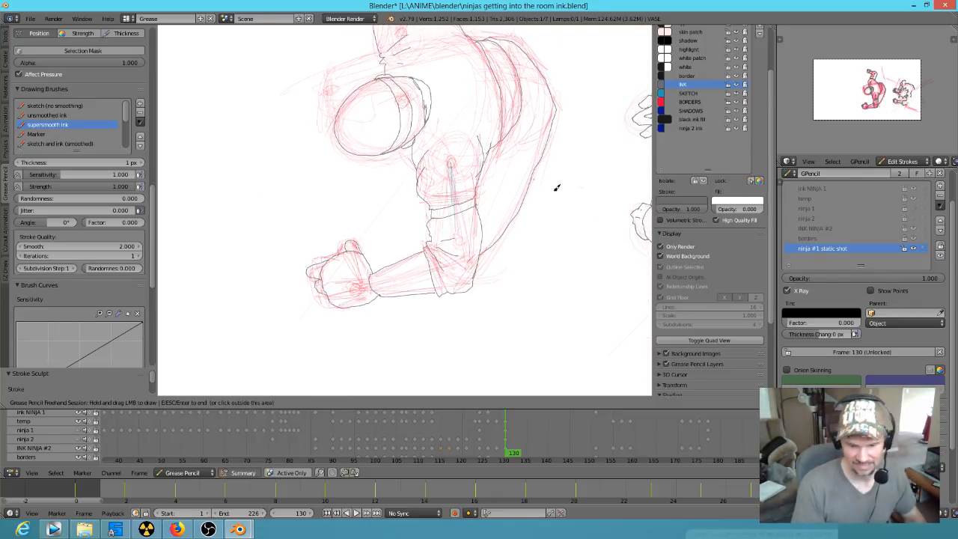
Step: Ink the rounded limb outline between the raised arm's shoulder and the head, and sculpt the figure's strokes to refine them
mouse_move(510, 93)
shift+middle_down()
mouse_move(494, 175)
mouse_move(509, 247)
shift+middle_up()
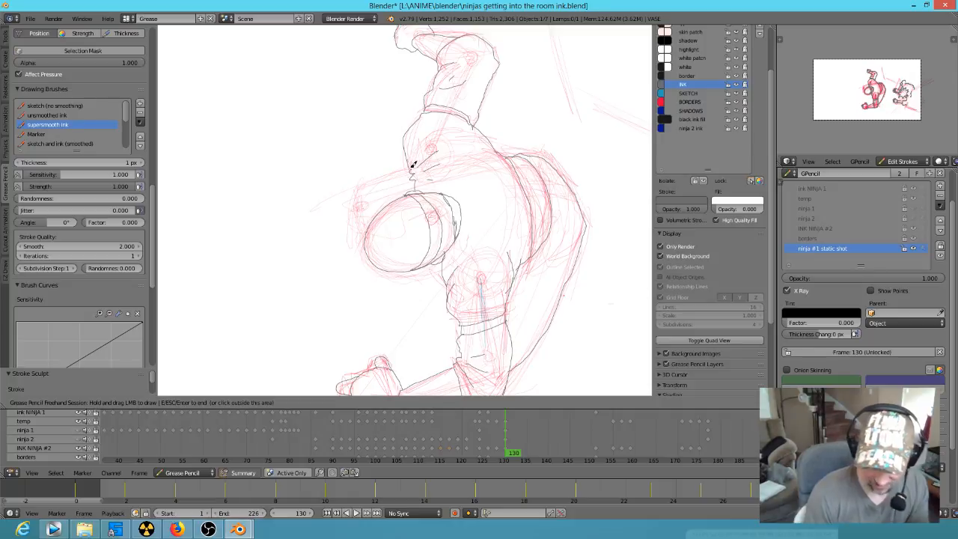
mouse_move(410, 166)
mouse_down()
mouse_move(400, 163)
mouse_move(359, 191)
mouse_move(354, 209)
mouse_move(367, 229)
mouse_up()
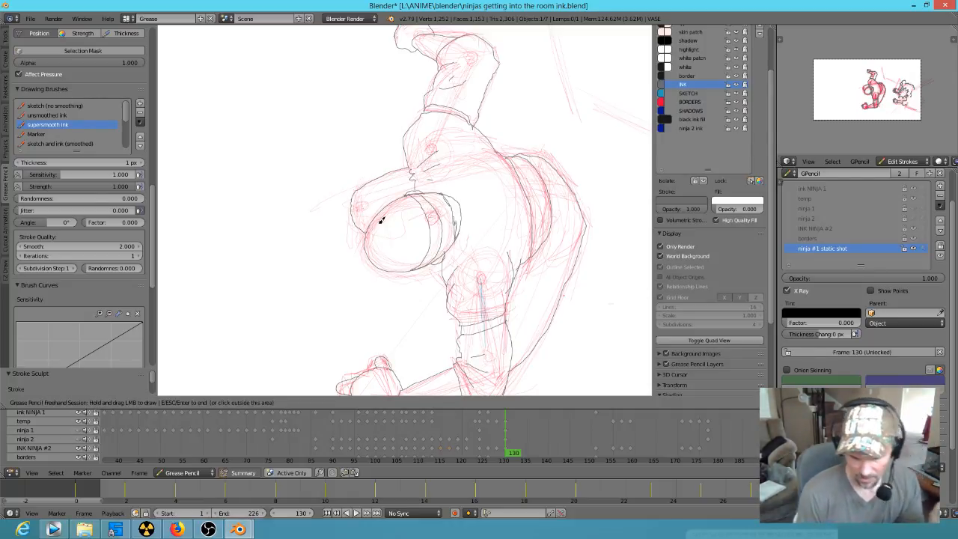
key(e)
key(Escape)
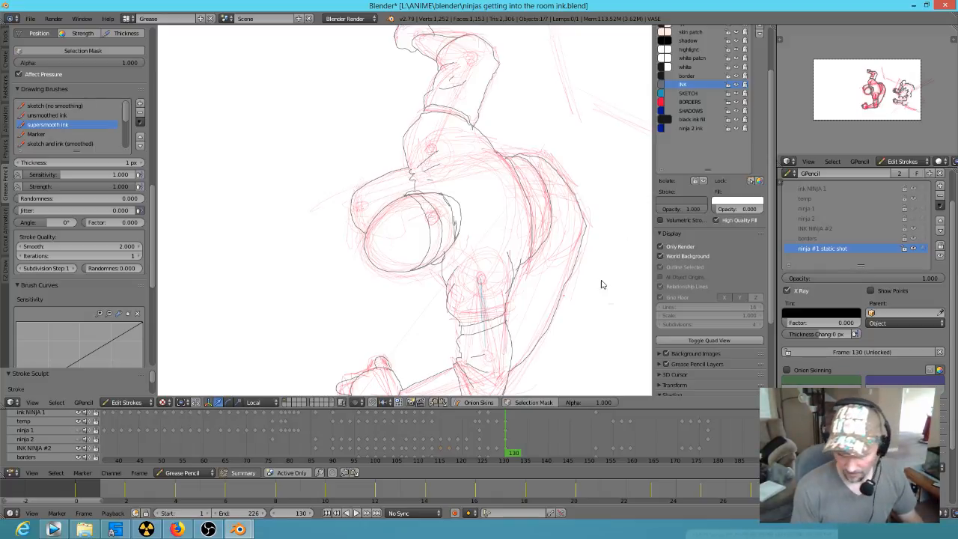
shift+middle_drag(580, 279, 459, 242)
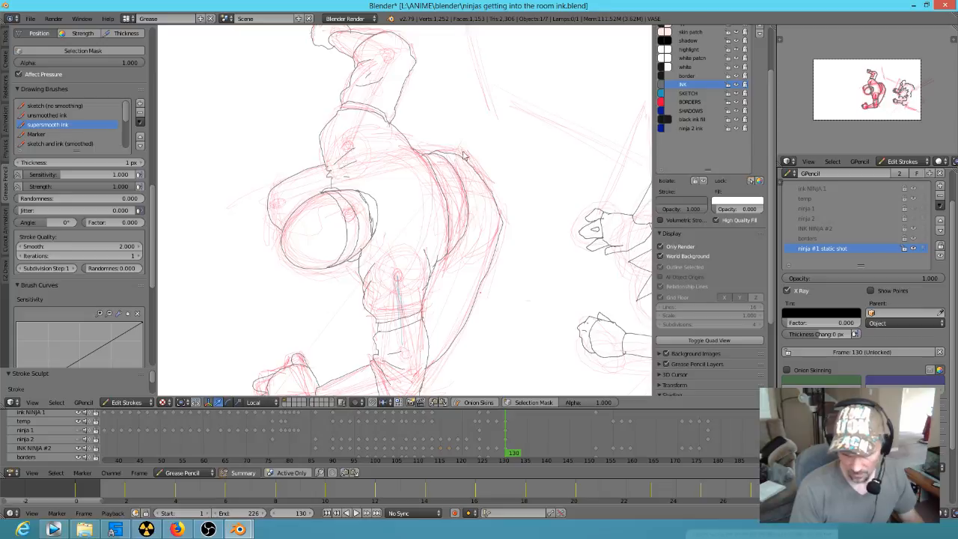
key(e)
key(Escape)
Step: Insert a blank keyframe at frame 129 on the ninja #1 static shot layer, and shift its two keyframes to frames 123 and 124
mouse_move(533, 300)
shift+middle_down()
mouse_move(443, 231)
mouse_move(490, 272)
mouse_move(495, 265)
shift+middle_up()
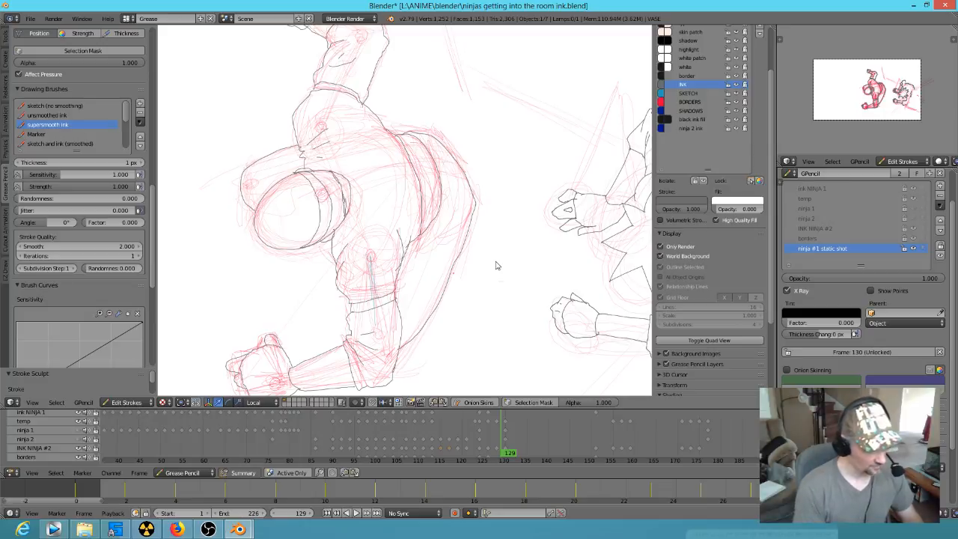
key(d+b)
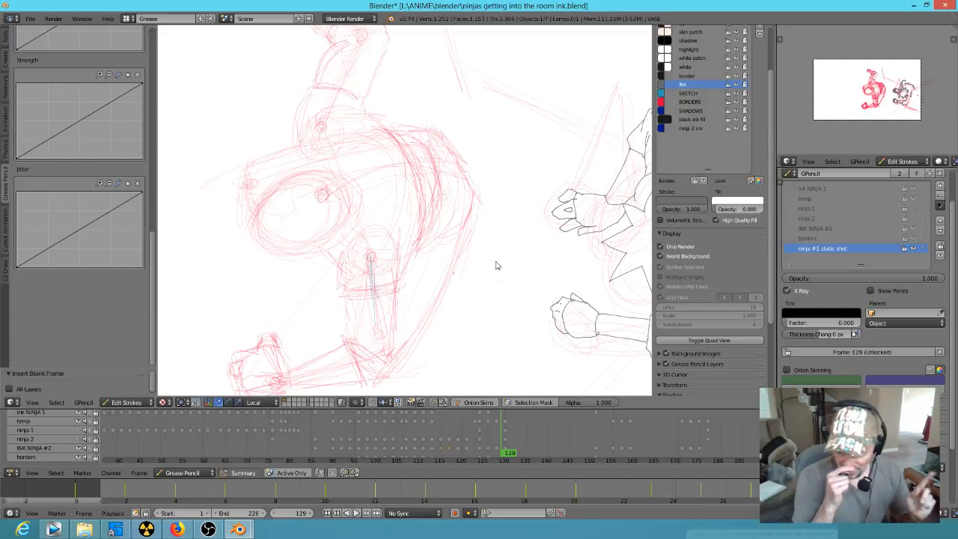
key(Left)
key(Left)
key(Left)
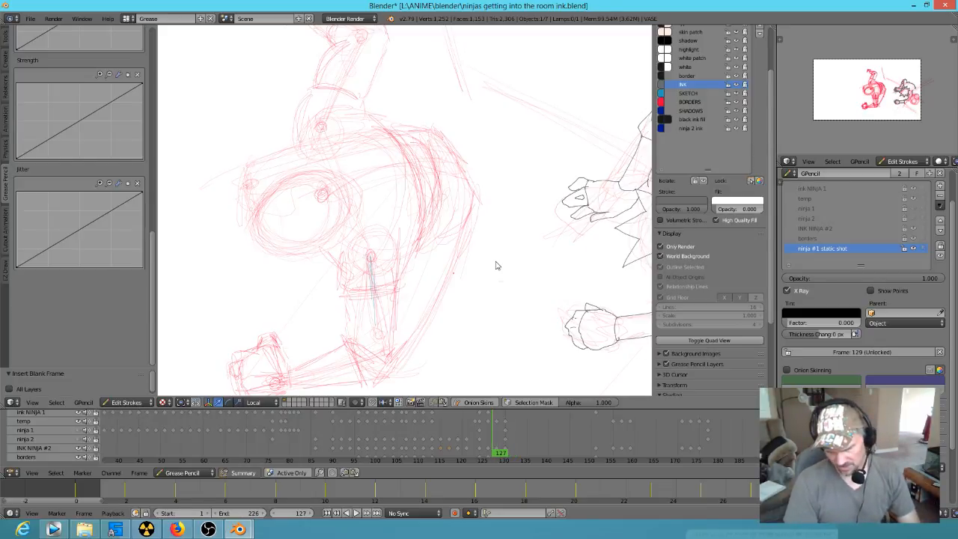
scroll(524, 258, down, 3)
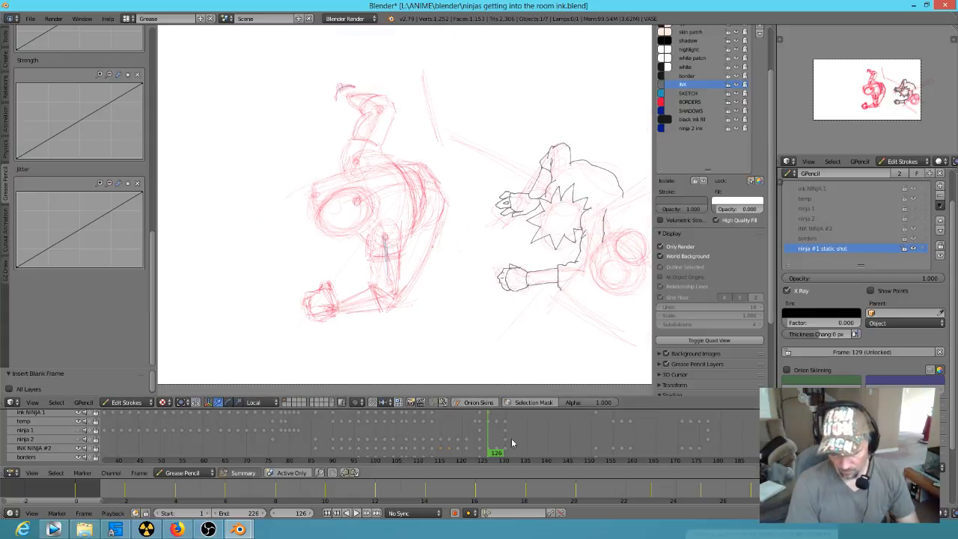
drag(554, 409, 555, 323)
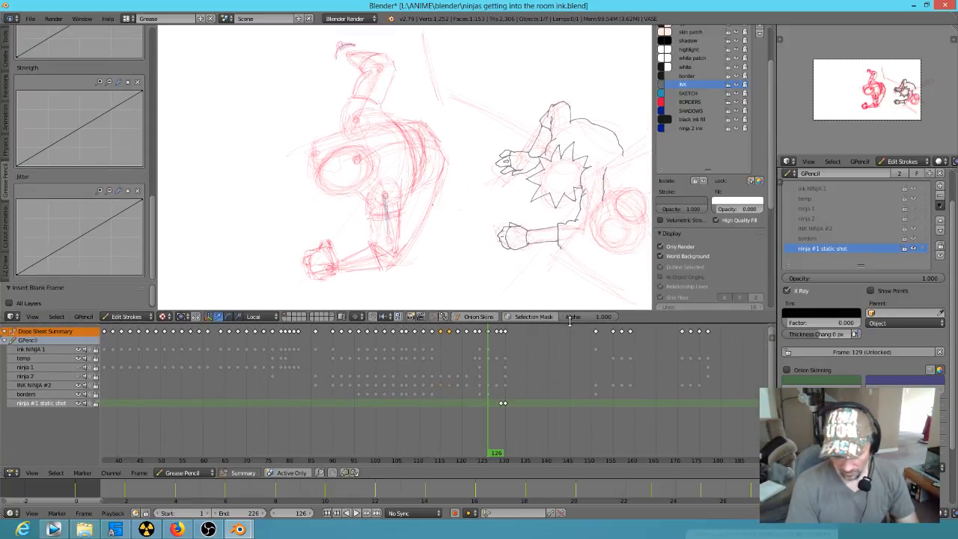
key(Left)
key(Left)
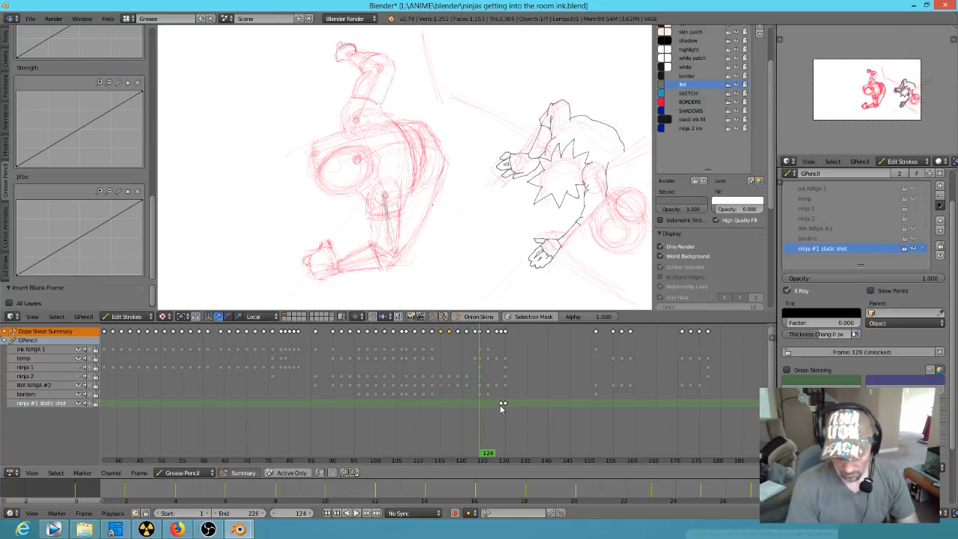
key(Left)
right_drag(502, 403, 481, 408)
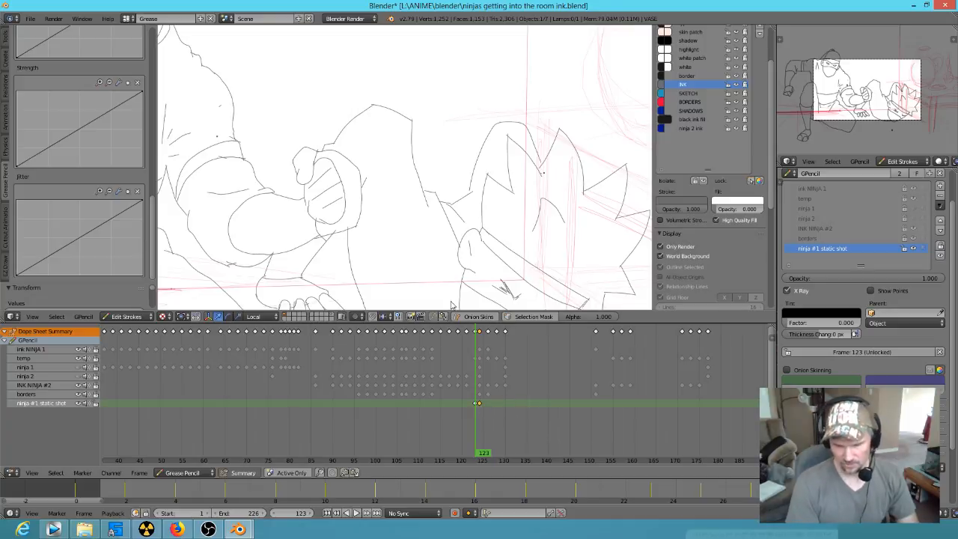
Step: Duplicate the blank keyframe at frame 123 of the ninja #1 static shot layer to frame 155
scroll(407, 232, down, 5)
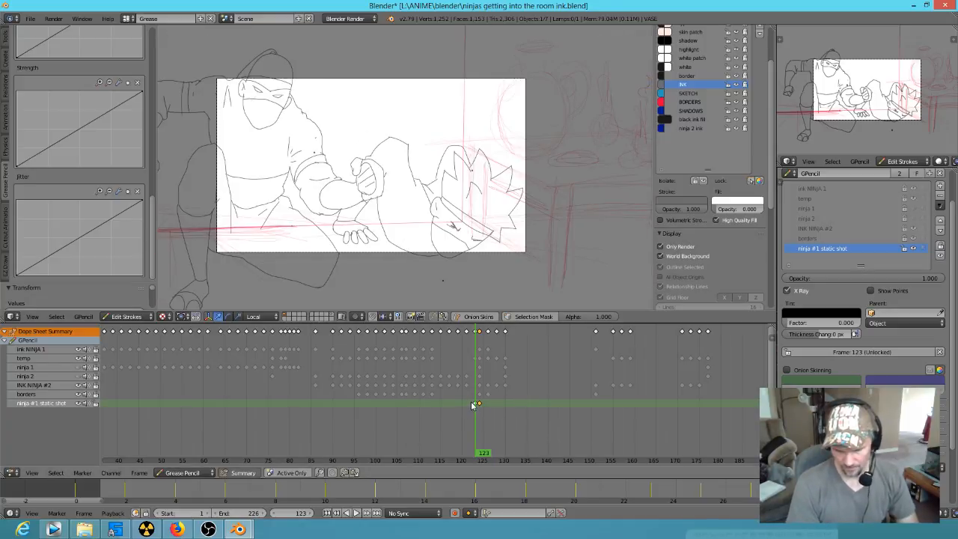
mouse_move(483, 449)
mouse_down()
mouse_move(513, 462)
mouse_move(557, 335)
mouse_move(614, 352)
mouse_up()
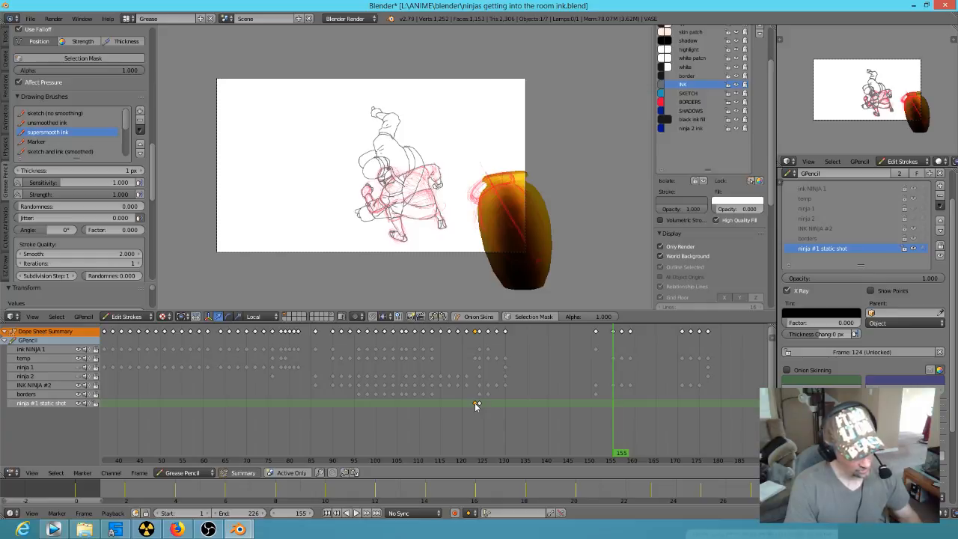
key(shift+d)
click(614, 421)
drag(614, 422, 619, 428)
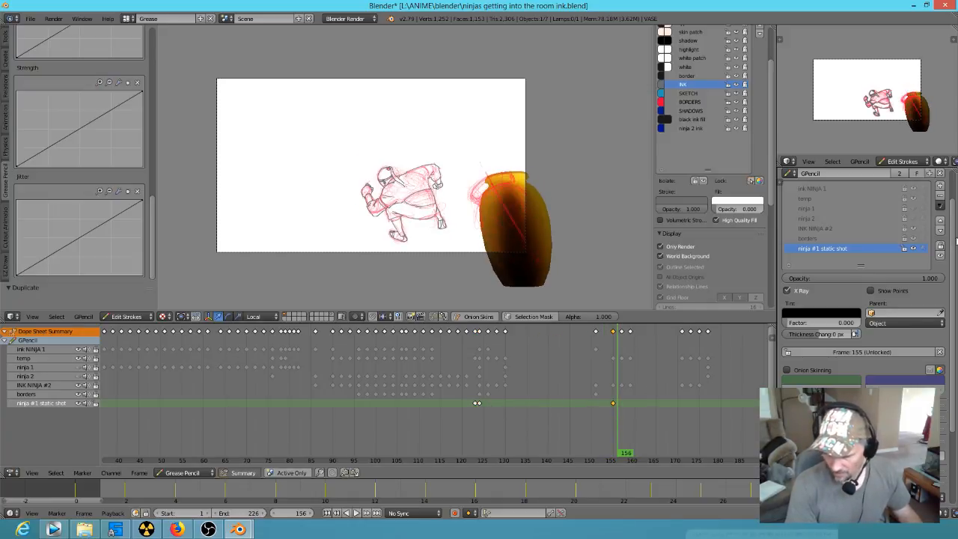
Step: Hide the temp sketch layer and review the inked frames from frame 88 to frame 124
click(913, 198)
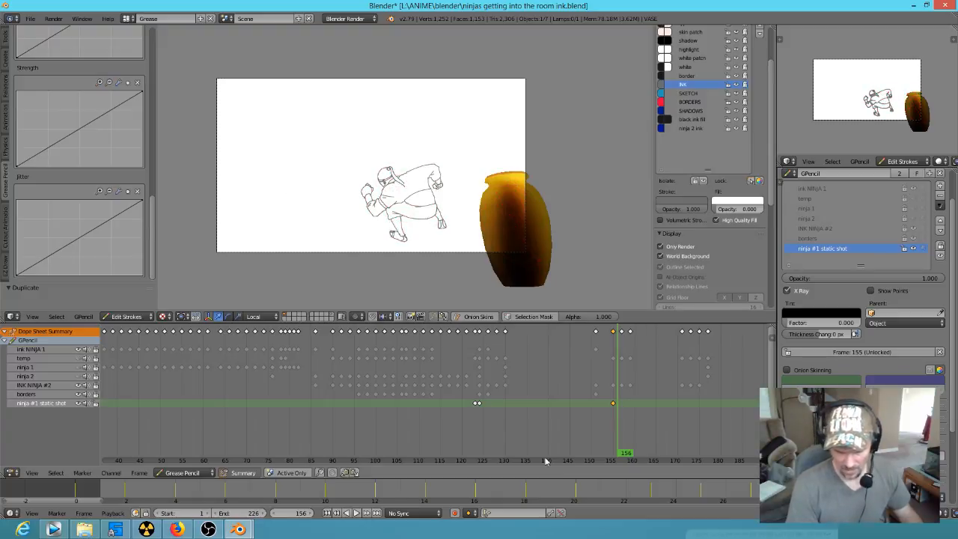
drag(617, 444, 324, 403)
scroll(399, 405, down, 10)
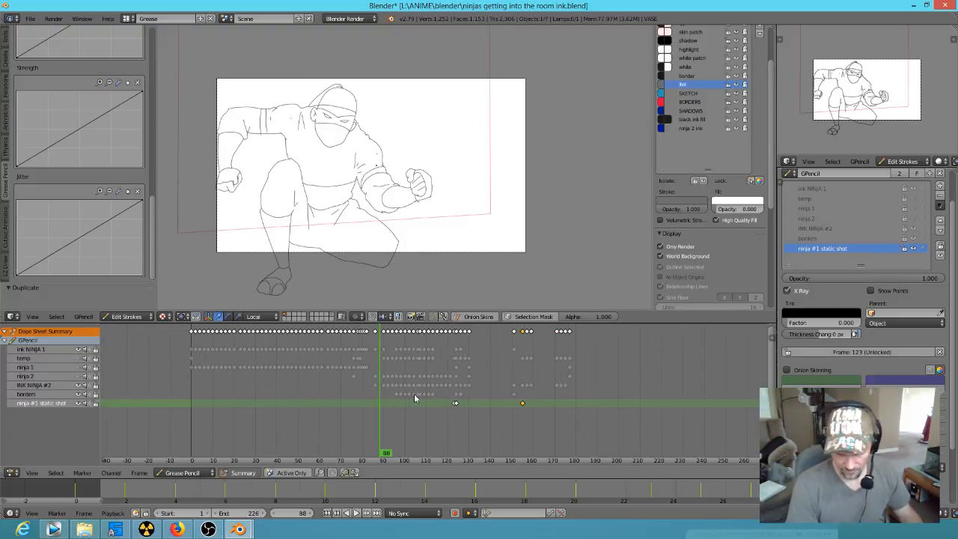
mouse_move(242, 416)
mouse_down()
mouse_move(173, 410)
mouse_move(492, 462)
mouse_move(545, 453)
mouse_move(453, 450)
mouse_move(542, 449)
mouse_move(464, 449)
mouse_move(442, 414)
mouse_move(509, 425)
mouse_move(464, 420)
mouse_move(439, 395)
mouse_move(485, 404)
mouse_move(458, 405)
mouse_up()
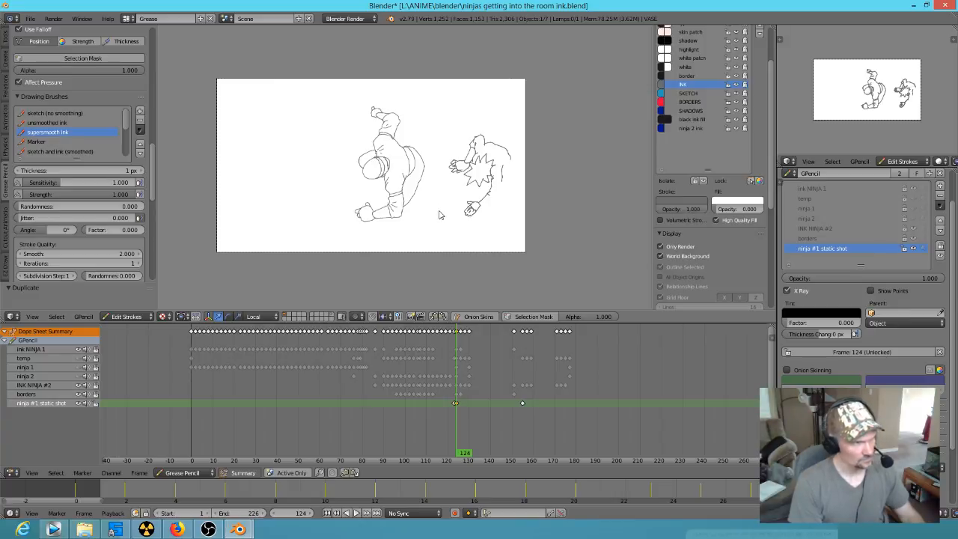
Step: Select all strokes of the inked ninja at frame 124 and move the figure toward the upper-left area of the shot
mouse_move(435, 206)
ctrl+mouse_down()
mouse_move(432, 123)
mouse_move(307, 142)
mouse_move(392, 231)
mouse_move(423, 207)
mouse_move(408, 86)
mouse_move(353, 243)
mouse_move(432, 225)
ctrl+mouse_up()
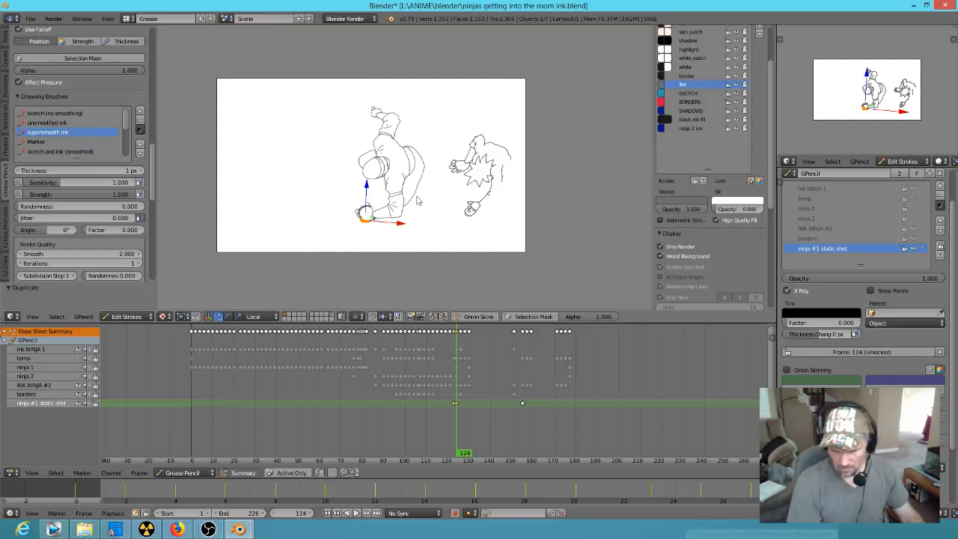
key(a)
key(a)
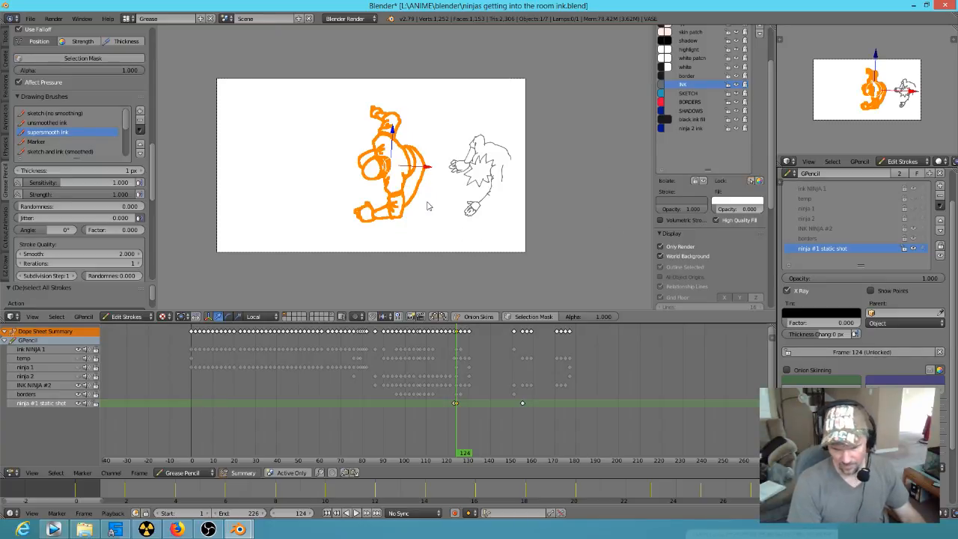
mouse_move(466, 454)
mouse_down()
mouse_move(354, 437)
mouse_move(300, 442)
mouse_move(253, 405)
mouse_move(552, 431)
mouse_move(518, 433)
mouse_move(532, 428)
mouse_up()
scroll(420, 176, up, 6)
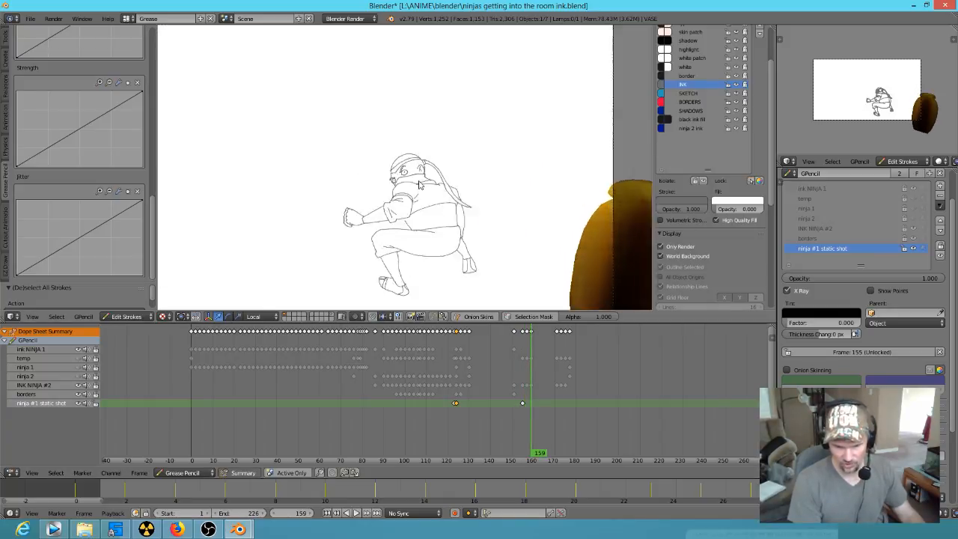
scroll(421, 220, up, 4)
scroll(418, 213, down, 8)
mouse_move(539, 447)
mouse_down()
mouse_move(459, 434)
mouse_move(442, 419)
mouse_move(456, 413)
mouse_up()
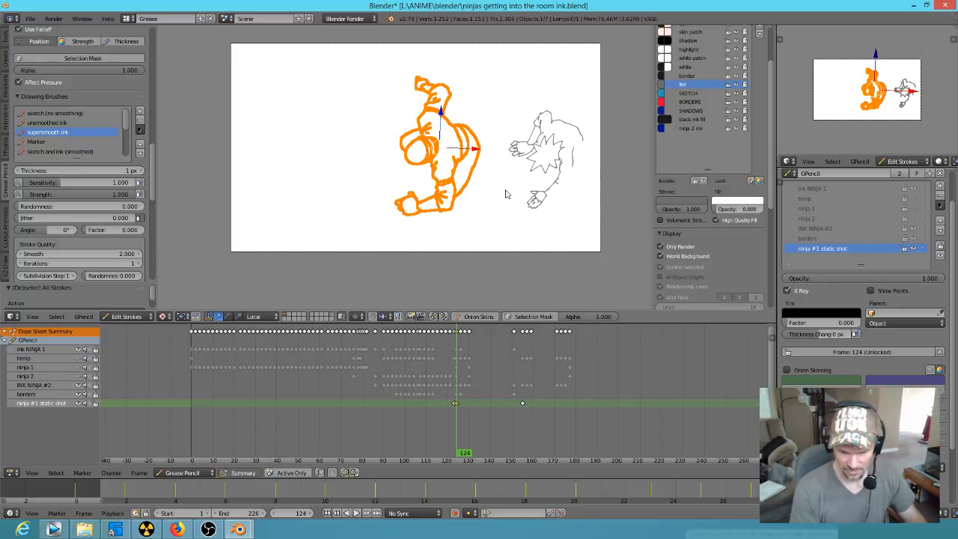
key(g)
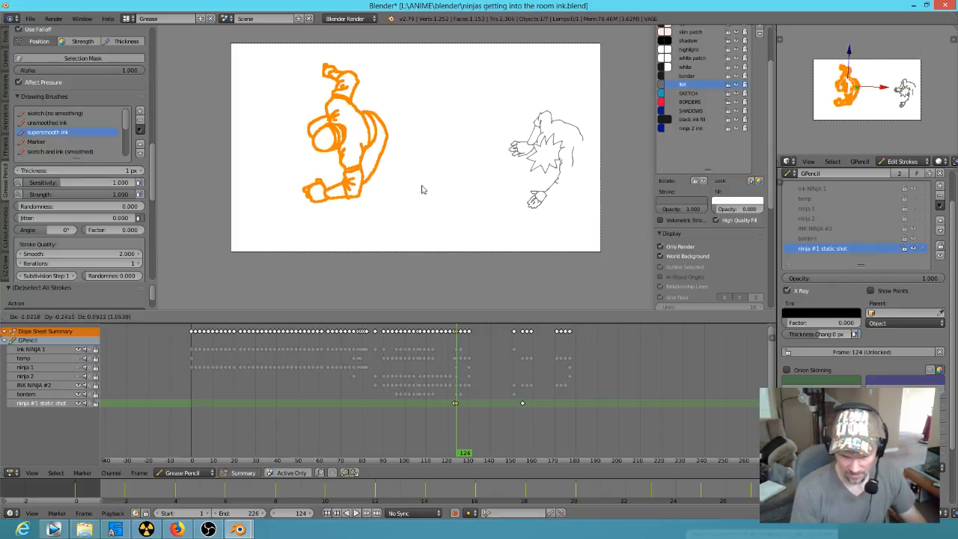
click(439, 183)
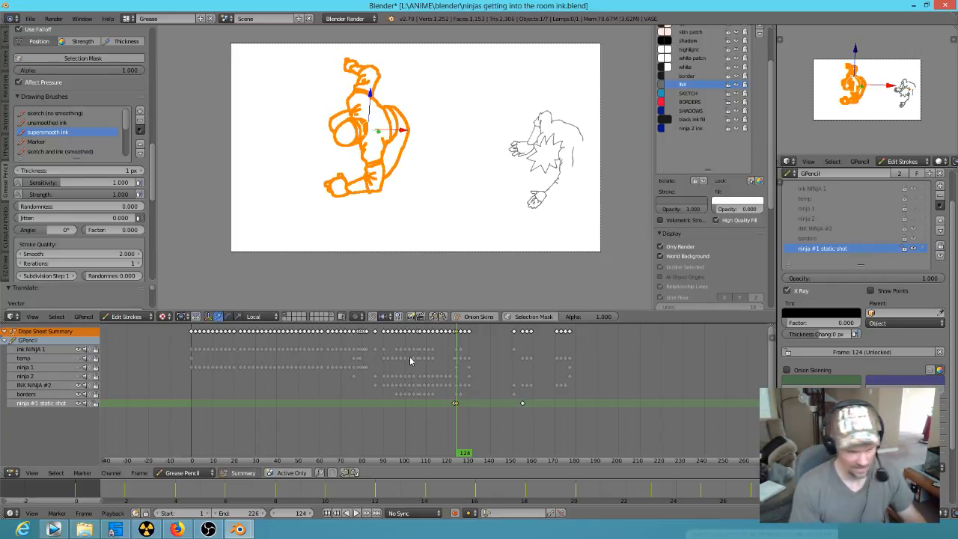
key(a)
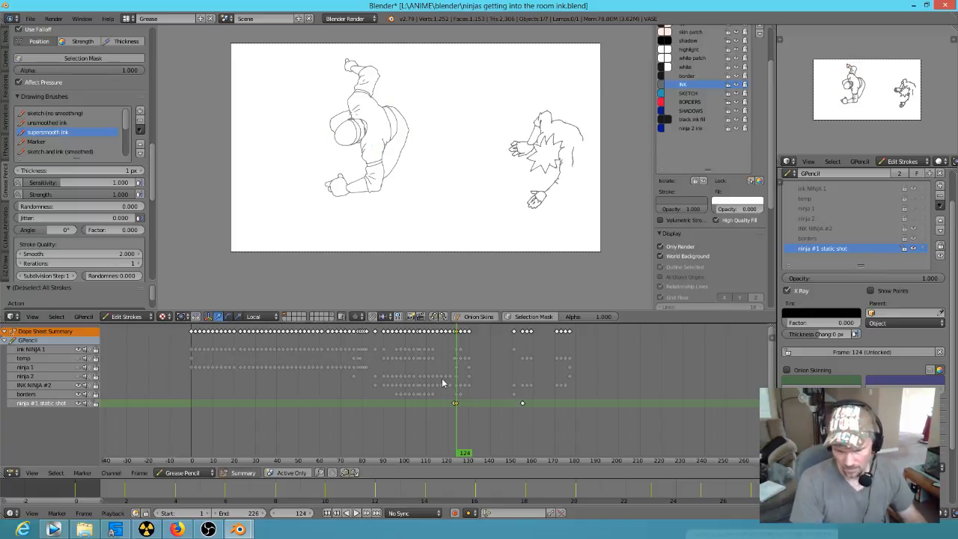
Step: Show the temp sketch layer over the inked figures and return to frame 124
mouse_move(468, 455)
mouse_down()
mouse_move(435, 453)
mouse_move(509, 449)
mouse_move(456, 449)
mouse_move(473, 442)
mouse_up()
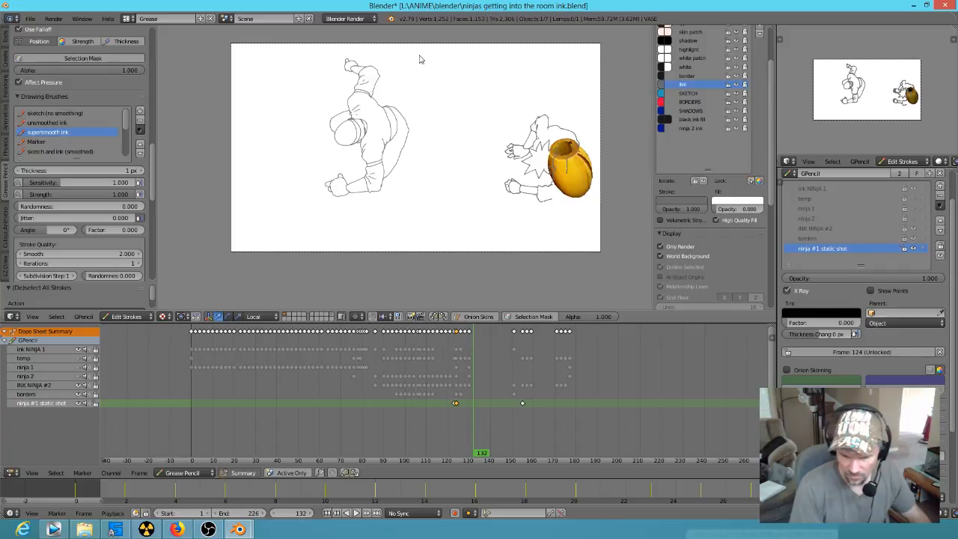
click(912, 198)
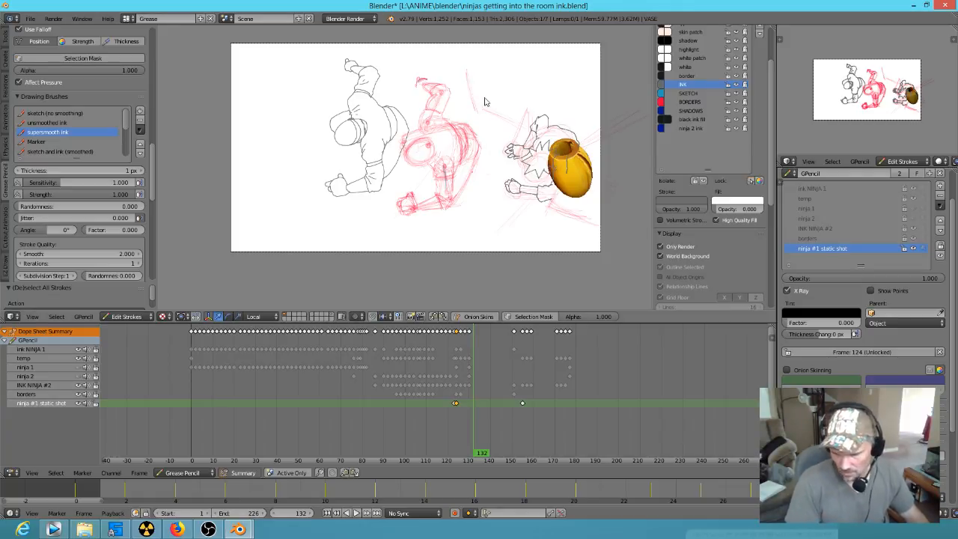
key(Left)
key(Left)
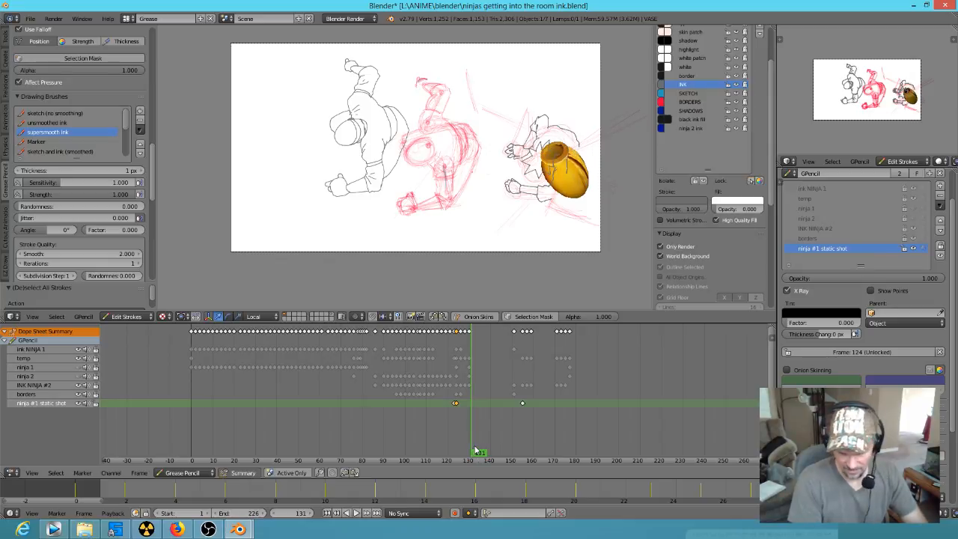
drag(476, 450, 456, 450)
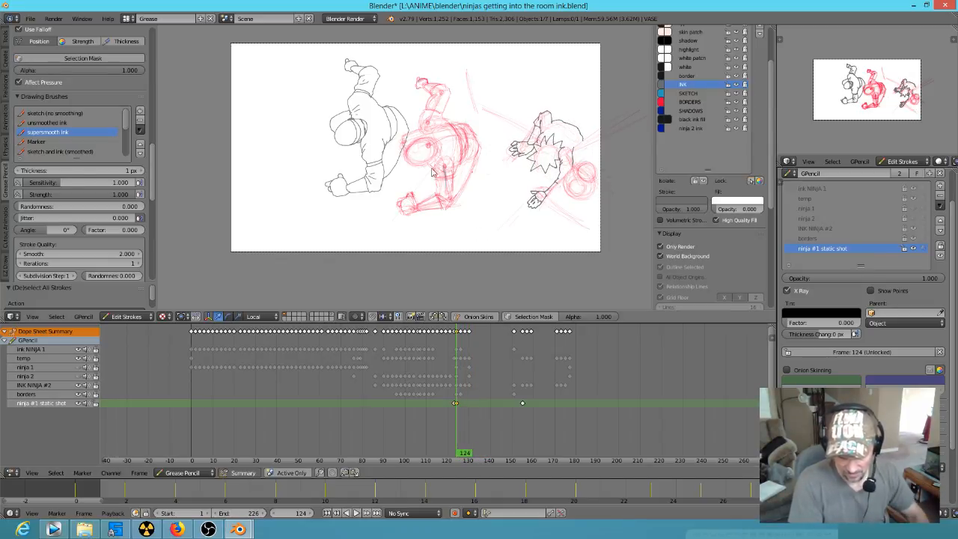
Step: Rotate the inked ninja counter-clockwise at frame 124 and lower it into the lower-left area of the shot
mouse_move(425, 90)
ctrl+mouse_down()
mouse_move(326, 45)
mouse_move(372, 218)
mouse_move(449, 180)
mouse_move(441, 195)
ctrl+mouse_up()
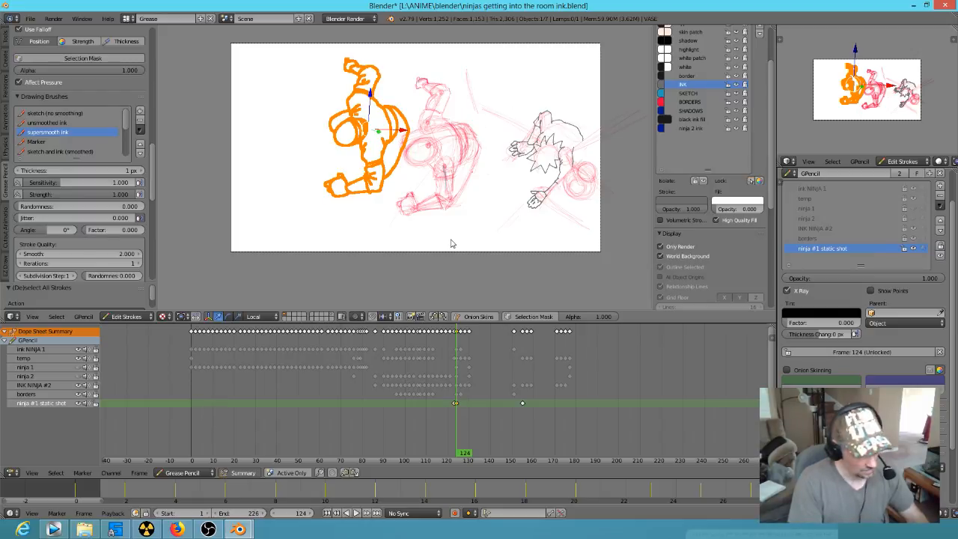
key(r)
click(498, 182)
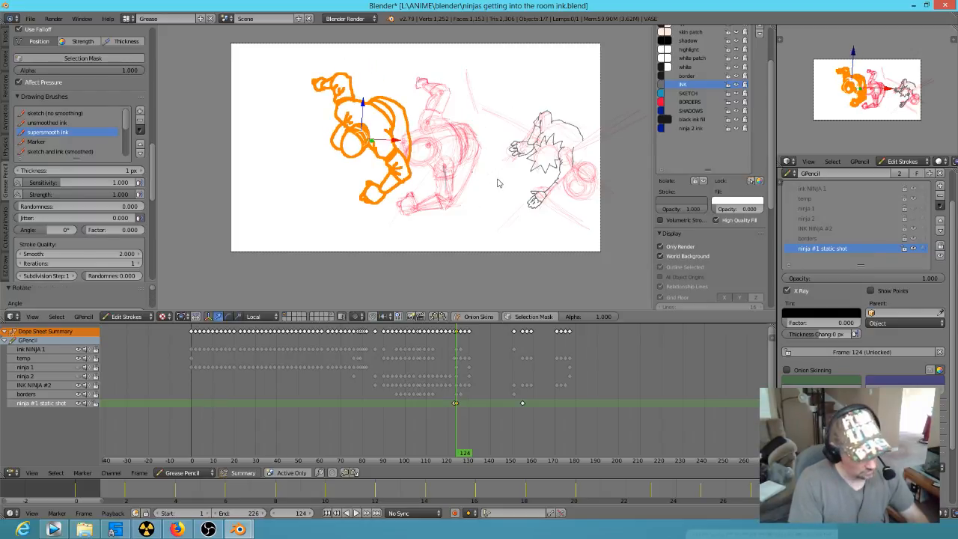
key(g)
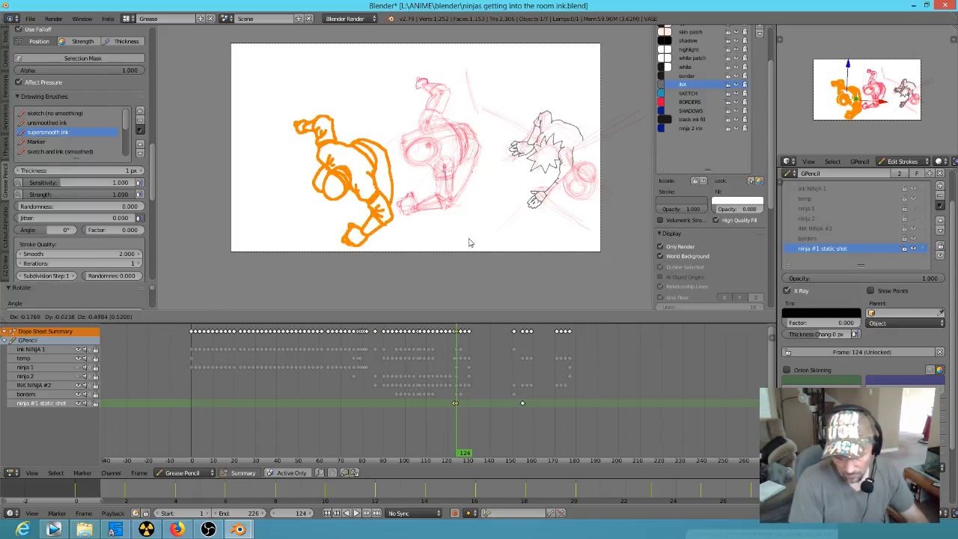
click(471, 241)
Step: Review the repositioned ninja's timing from frame 92 through frame 124 and on to frame 150, deselecting its strokes
mouse_move(483, 450)
mouse_down()
mouse_move(357, 439)
mouse_move(390, 439)
mouse_move(250, 393)
mouse_move(387, 413)
mouse_move(375, 417)
mouse_move(300, 386)
mouse_move(388, 404)
mouse_up()
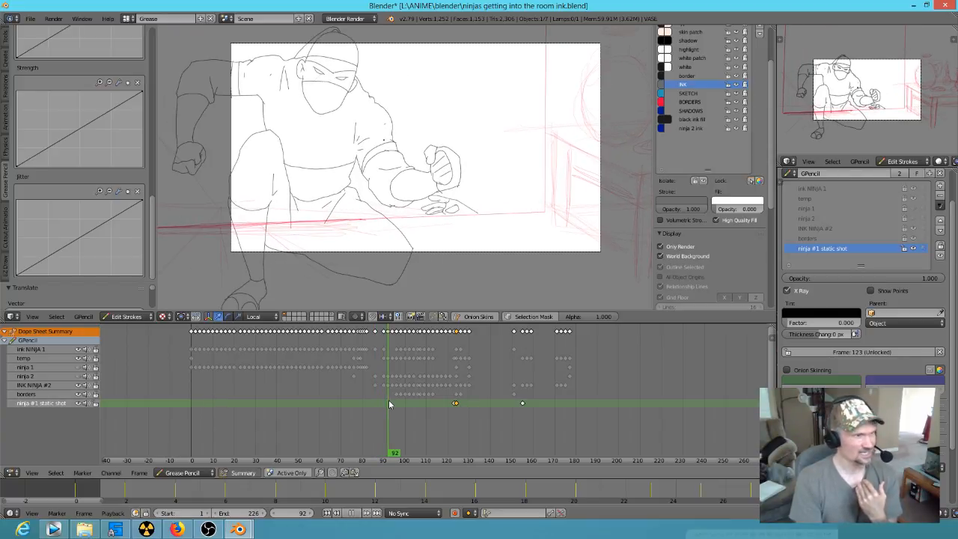
mouse_move(389, 404)
mouse_down()
mouse_move(421, 399)
mouse_move(453, 417)
mouse_up()
key(Right)
key(Right)
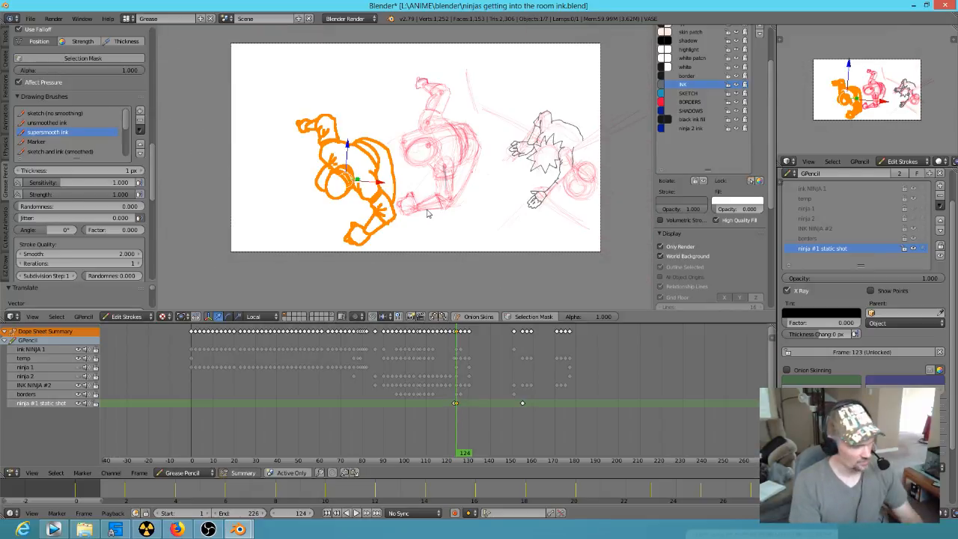
key(a)
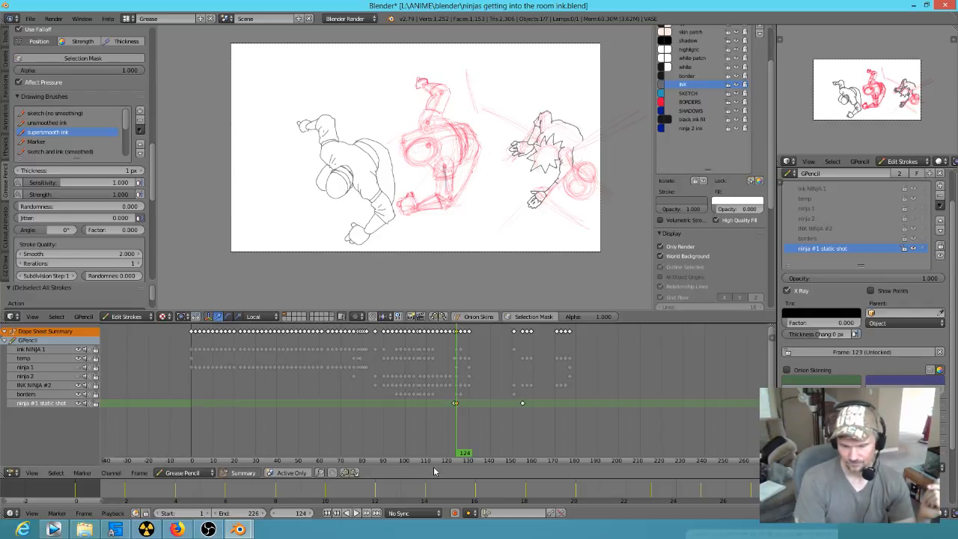
mouse_move(459, 449)
mouse_down()
mouse_move(530, 455)
mouse_move(512, 458)
mouse_up()
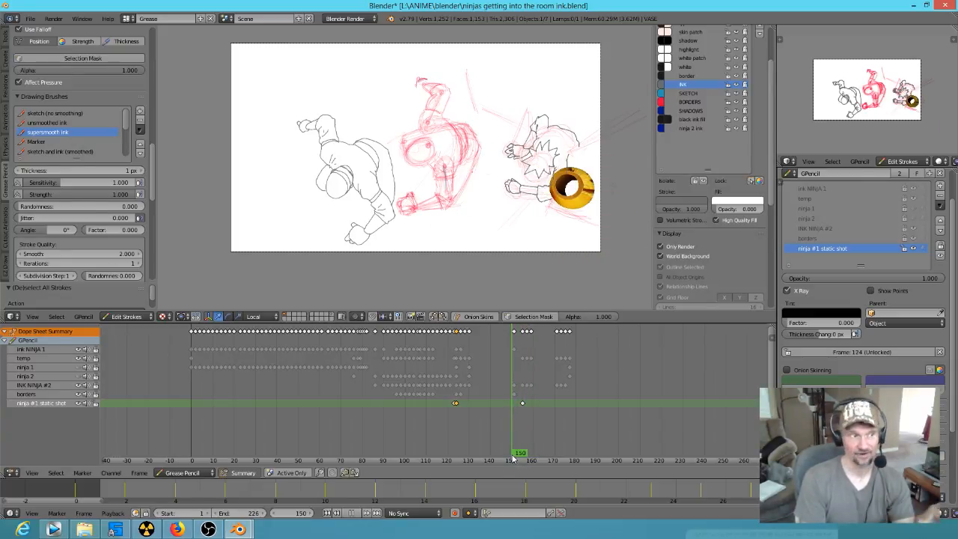
mouse_move(512, 459)
mouse_down()
mouse_move(505, 455)
mouse_move(528, 455)
mouse_move(521, 453)
mouse_up()
drag(523, 443, 514, 450)
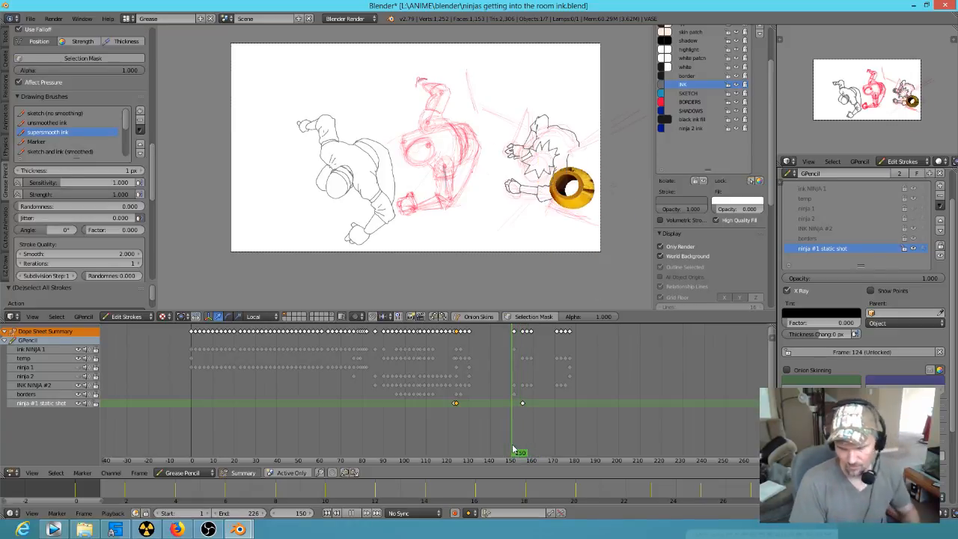
mouse_move(514, 450)
mouse_down()
mouse_move(474, 449)
mouse_move(459, 430)
mouse_move(471, 428)
mouse_up()
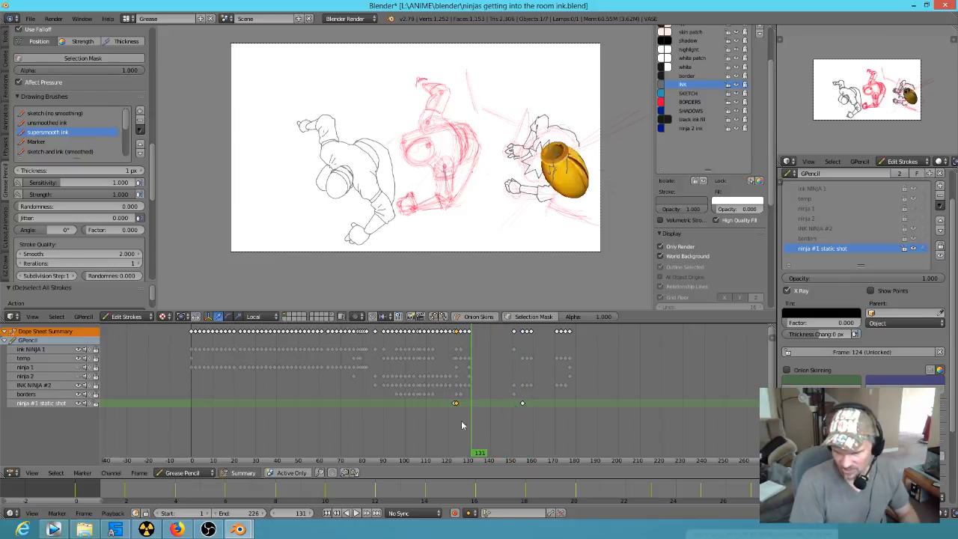
Step: Unlock all the grease pencil layers and return to the keyframe at frame 124
ctrl+click(912, 251)
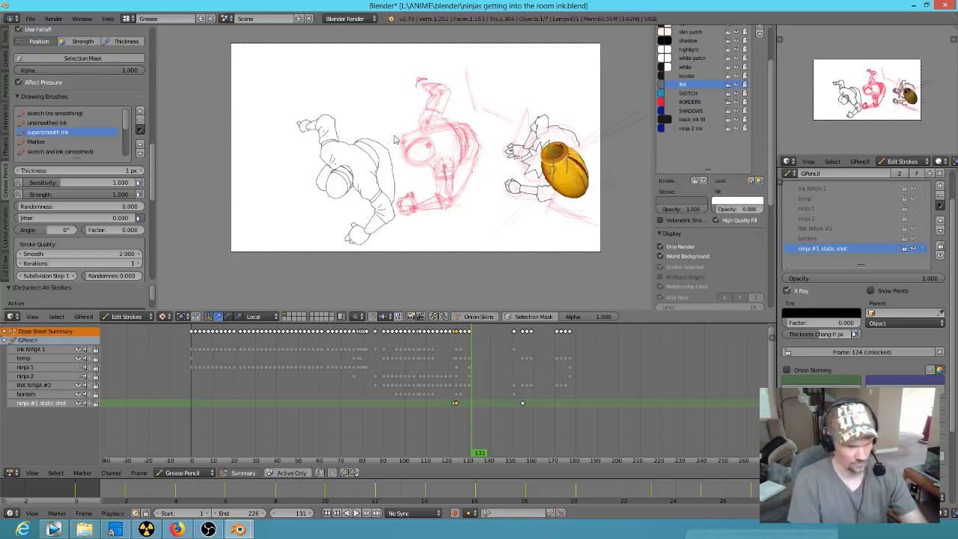
click(469, 435)
key(Down)
scroll(494, 425, up, 5)
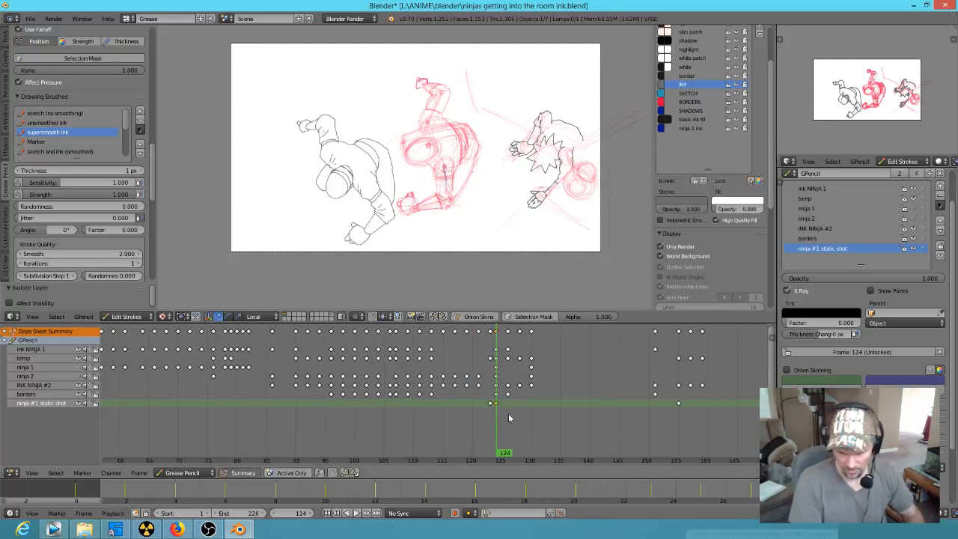
drag(469, 418, 496, 421)
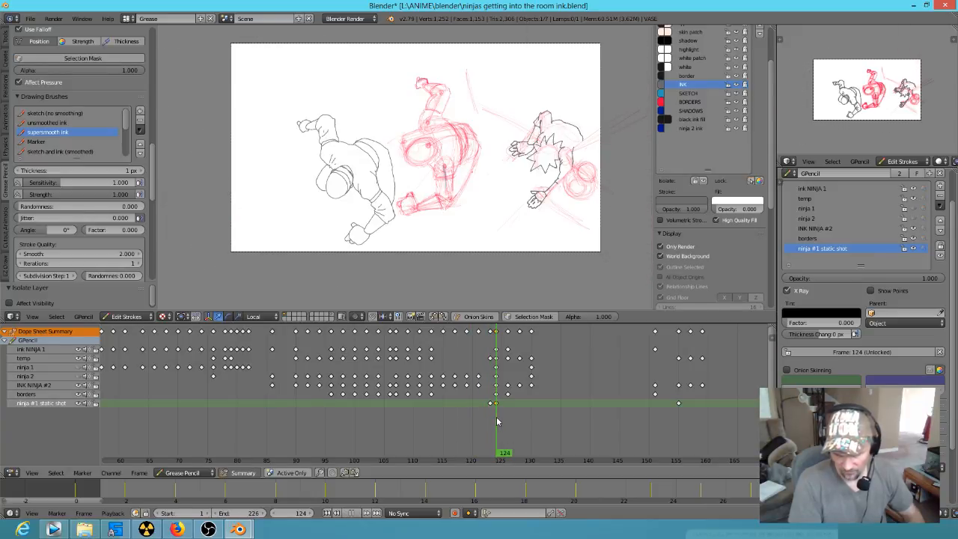
Step: Ink the missing outer edge of the second ninja's lower arm from the wrist up toward the shoulder
scroll(619, 202, up, 5)
mouse_move(619, 212)
shift+middle_down()
mouse_move(353, 142)
mouse_move(504, 220)
mouse_move(498, 239)
shift+middle_up()
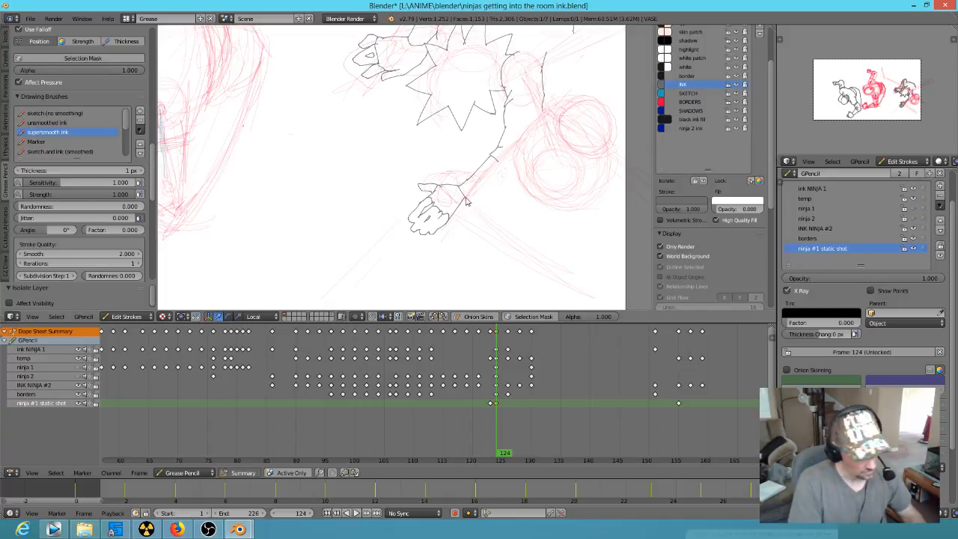
mouse_move(466, 199)
mouse_down()
mouse_move(552, 98)
mouse_move(548, 113)
mouse_up()
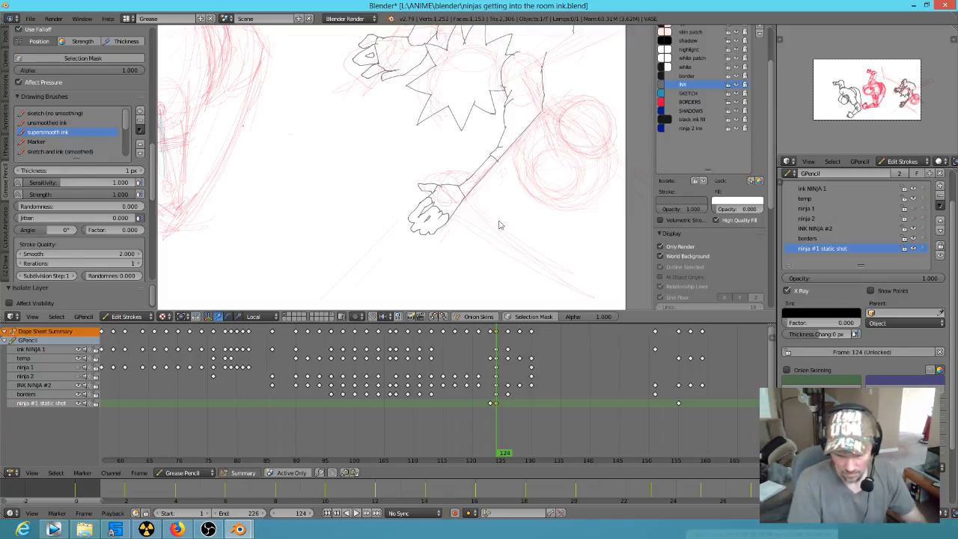
scroll(498, 245, down, 1)
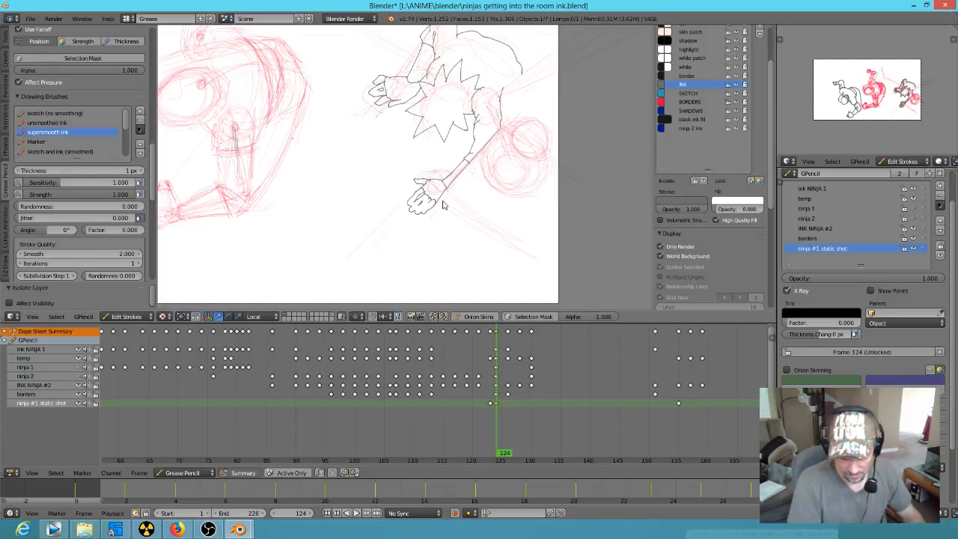
key(Down)
key(Up)
key(Up)
key(Up)
key(Down)
right_click(451, 188)
right_click(450, 191)
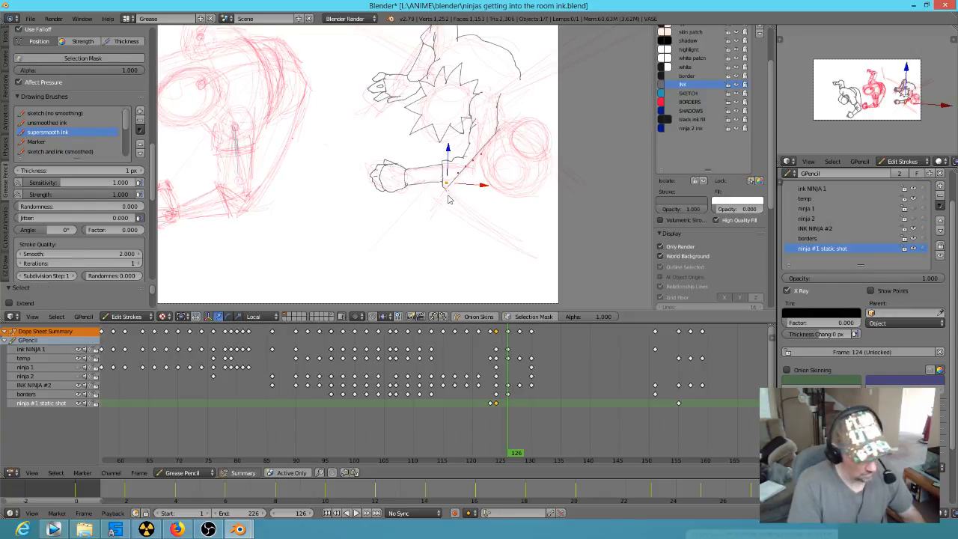
key(ctrl+d)
key(Escape)
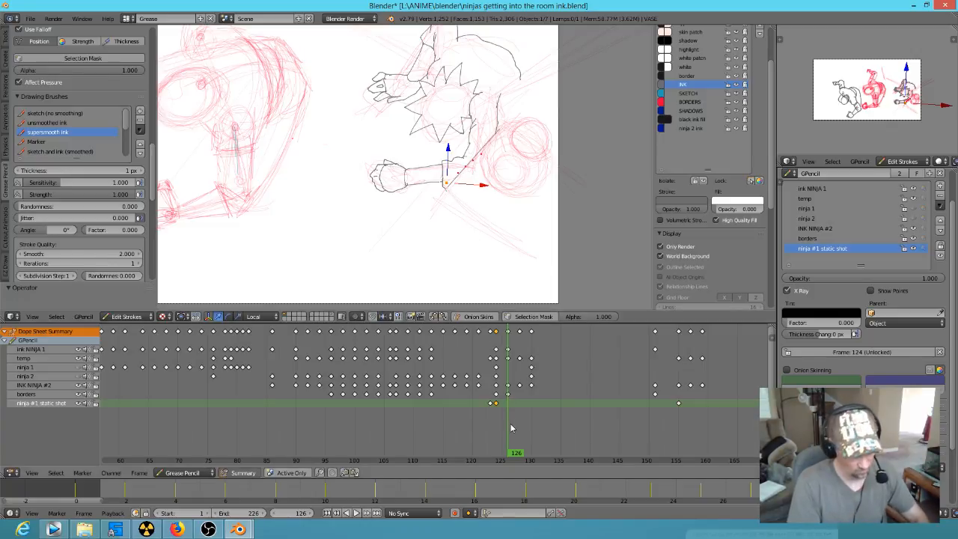
Step: Draw a straight poly line at frame 124 from the second ninja's wrist along the sketched diagonal, and pull its far end back inside the shot
click(497, 369)
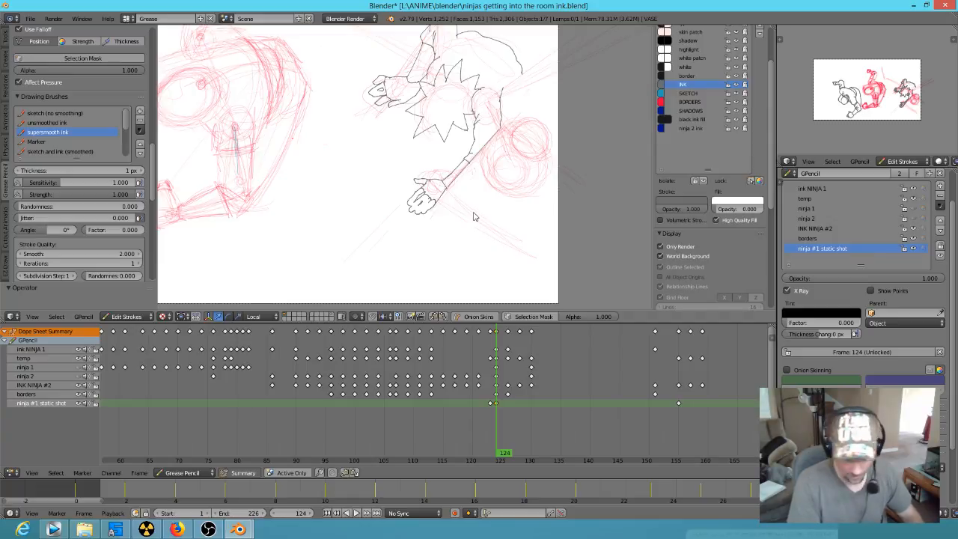
key(ctrl+d)
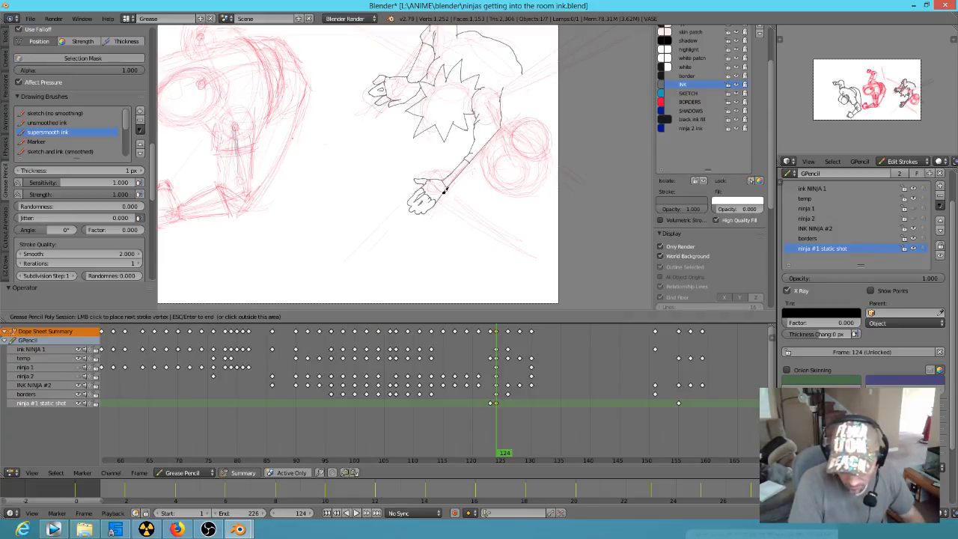
drag(563, 263, 560, 272)
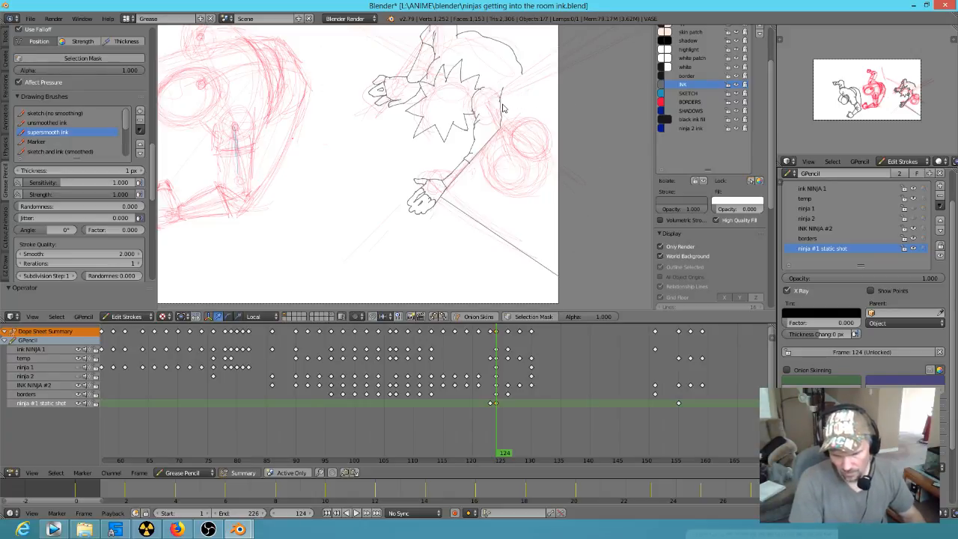
right_click(560, 279)
key(g)
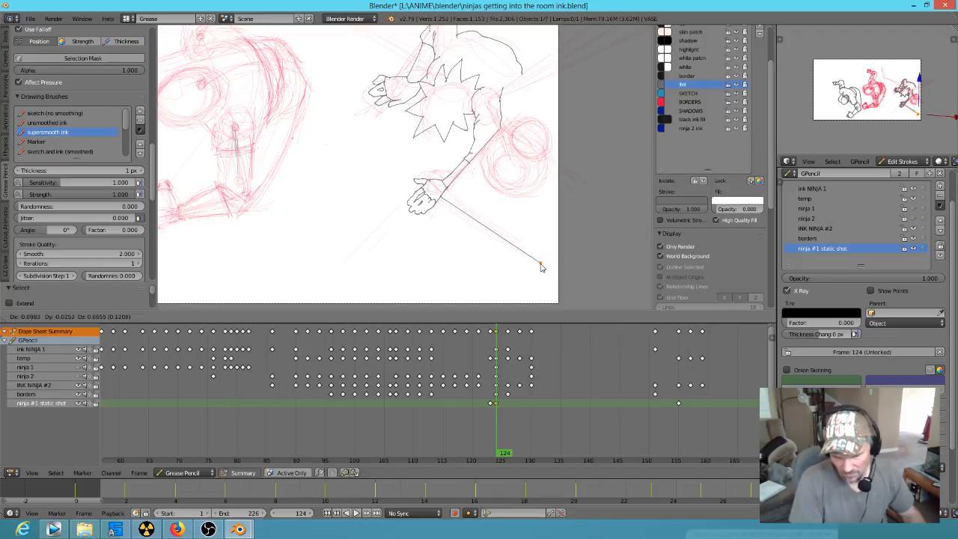
click(541, 267)
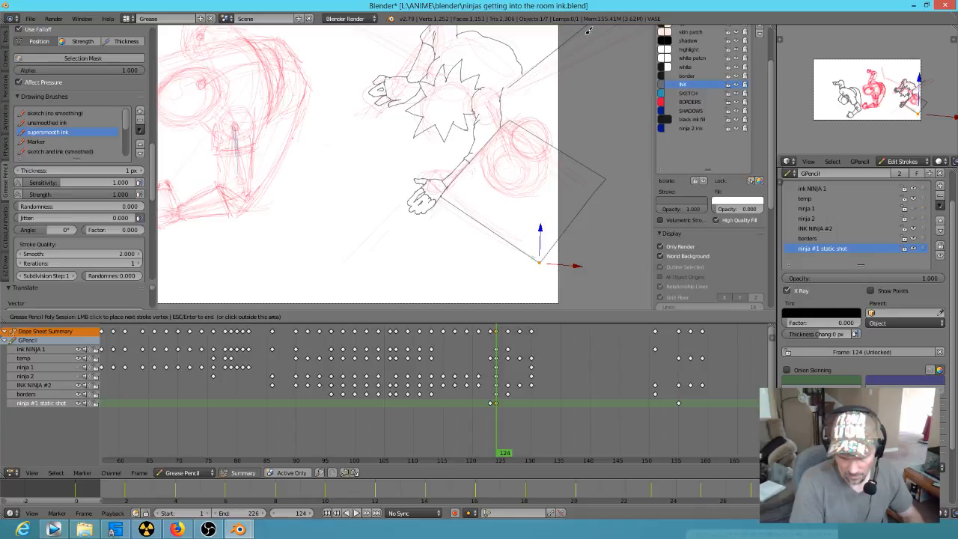
Step: Finish the straight poly line running from the second ninja's shoulder past the shot's edge, and move its starting point closer to the body outline
key(Escape)
right_click(513, 90)
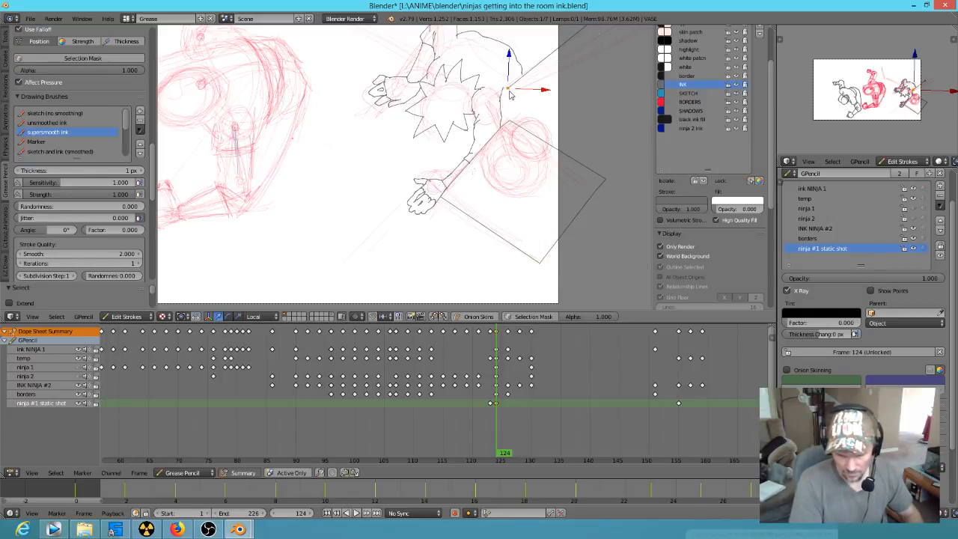
key(g)
click(506, 92)
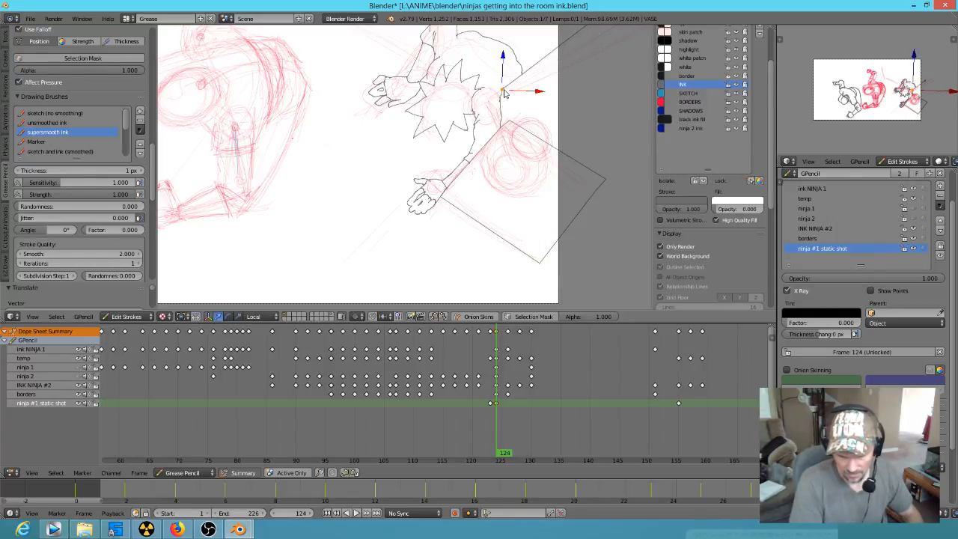
Step: Draw a bent poly line from above the shot down along the red sketch to a corner and across to the second ninja's upper arm
scroll(390, 194, down, 3)
shift+middle_drag(398, 158, 450, 261)
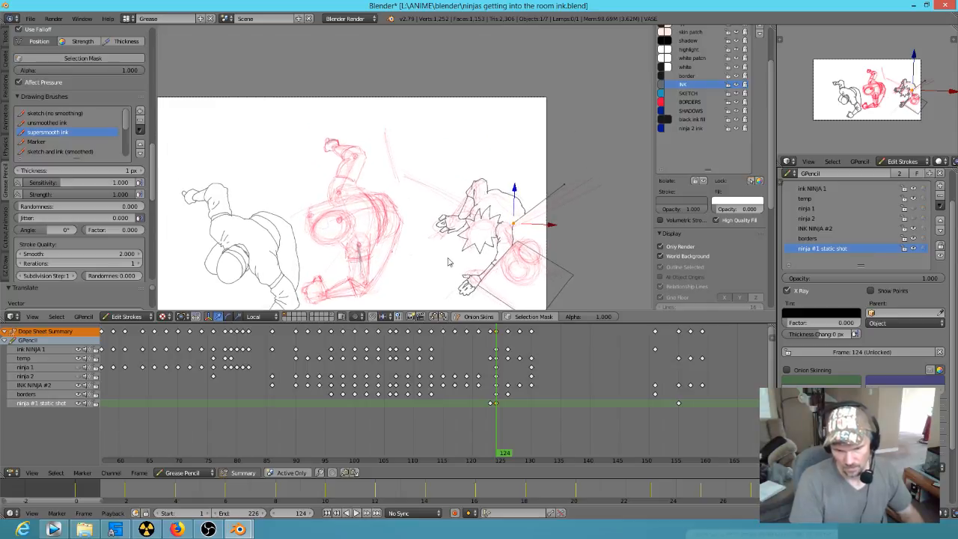
key(ctrl+d)
click(376, 75)
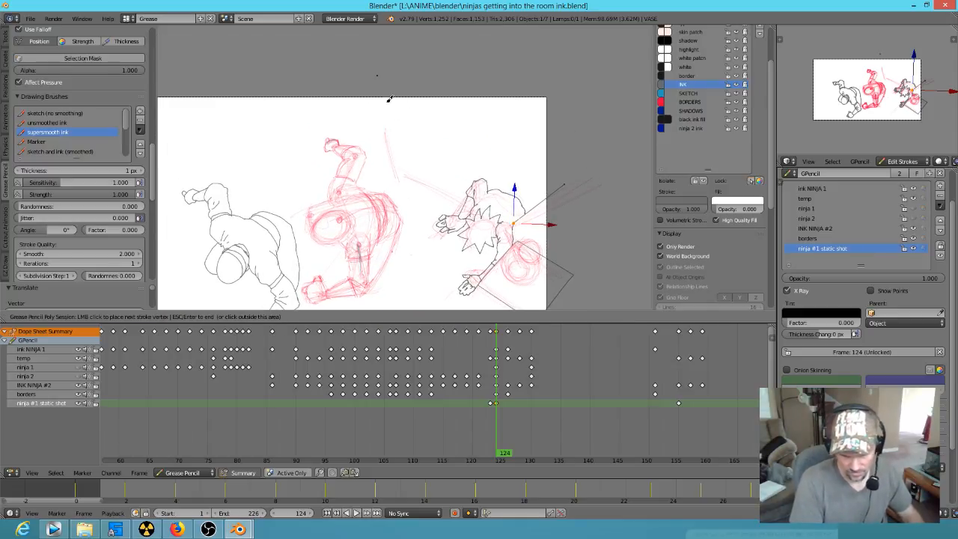
click(399, 166)
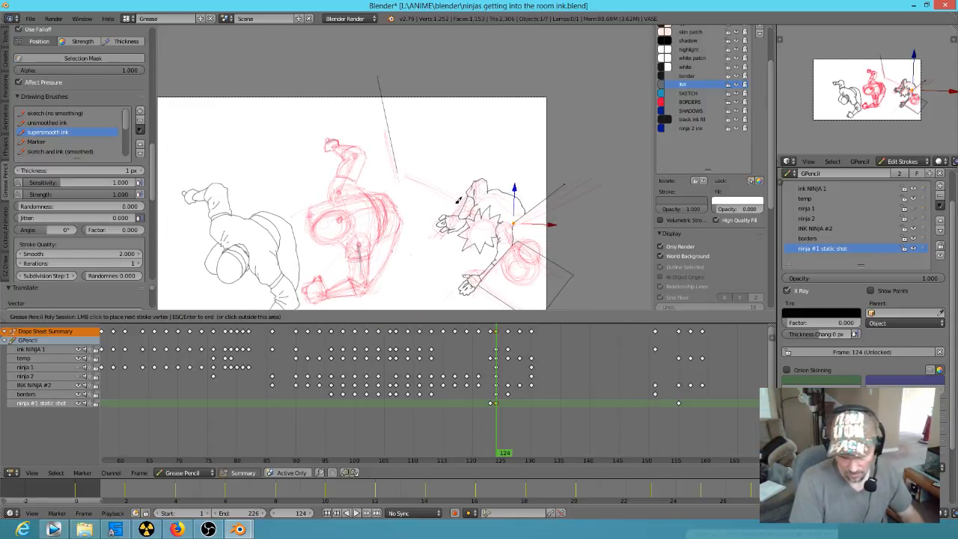
click(464, 201)
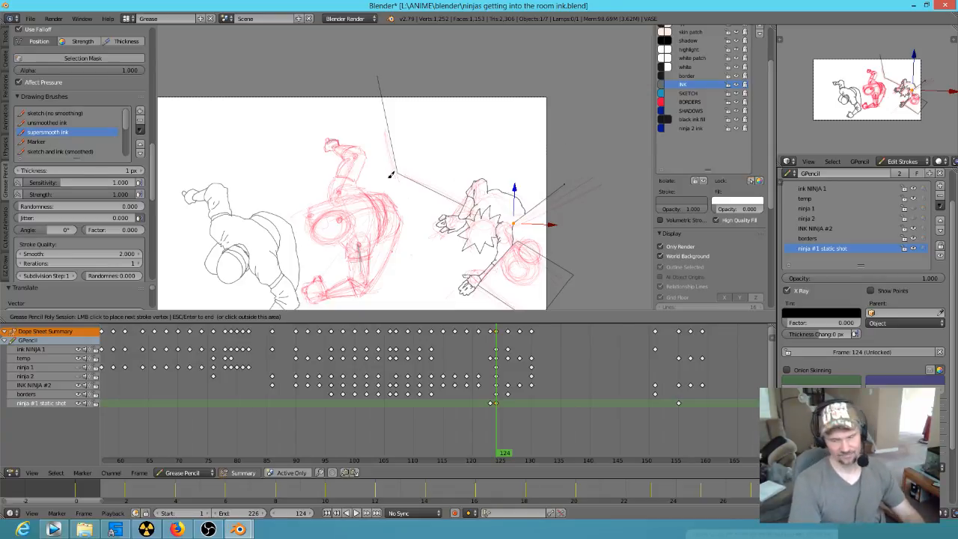
shift+middle_drag(443, 208, 490, 162)
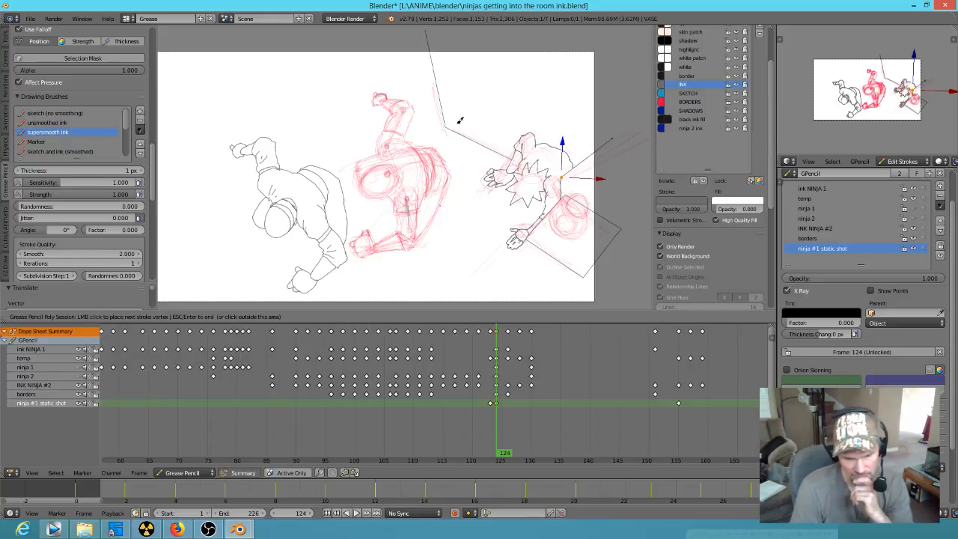
drag(439, 132, 434, 134)
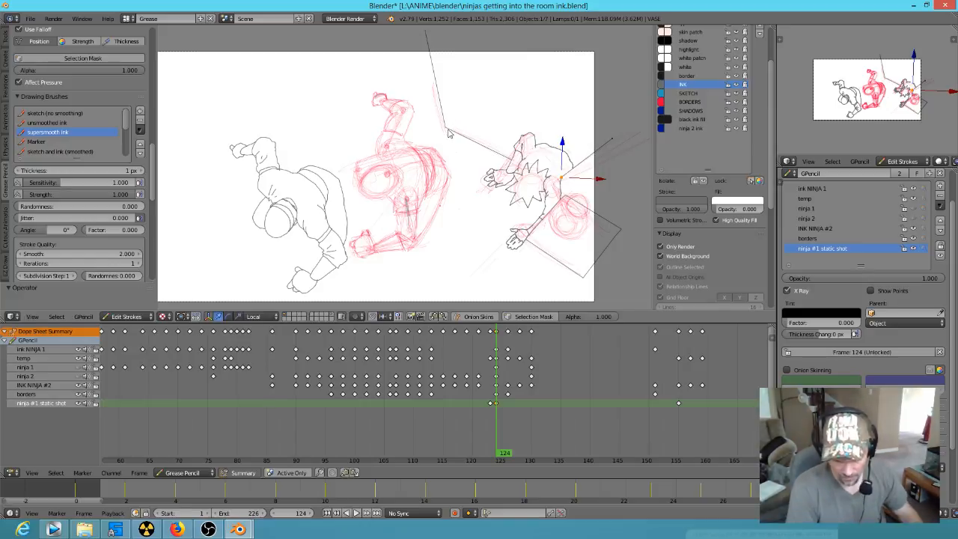
Step: Draw a second poly line from that corner, offset slightly inward and running up past the shot's edge roughly parallel to the first line
key(d)
click(447, 127)
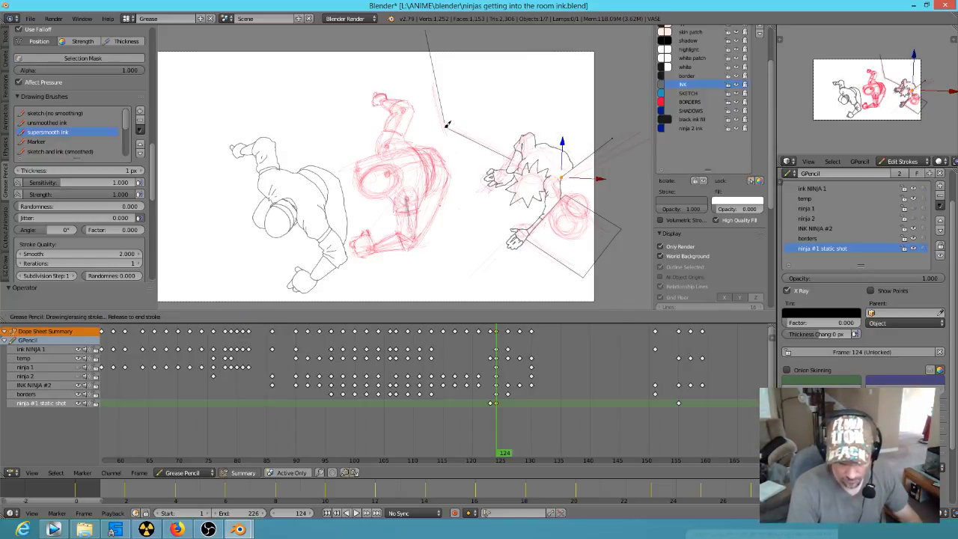
click(435, 135)
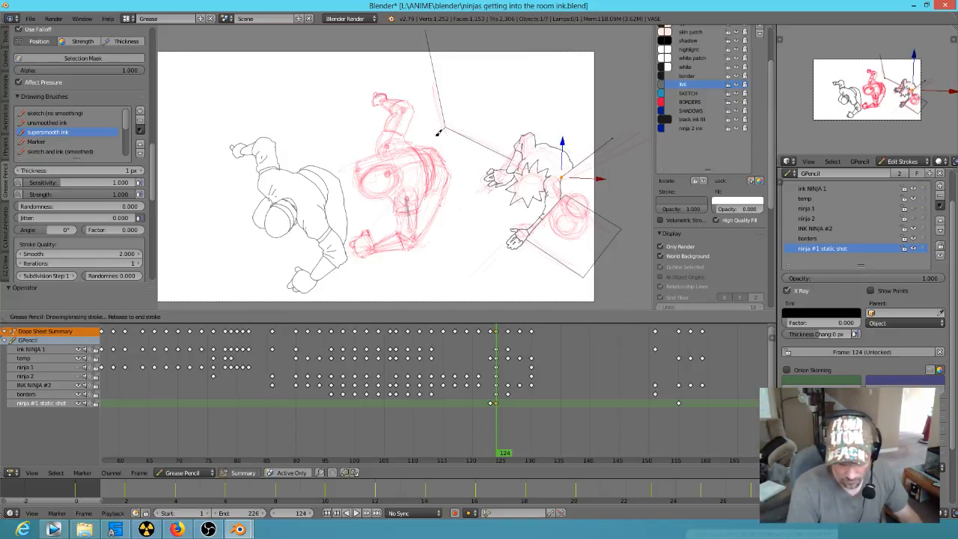
click(410, 34)
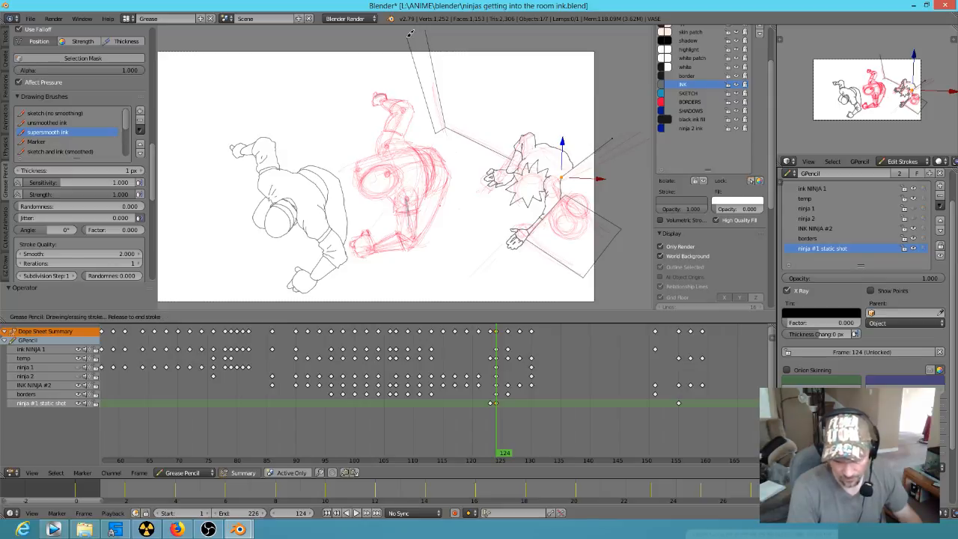
key(Escape)
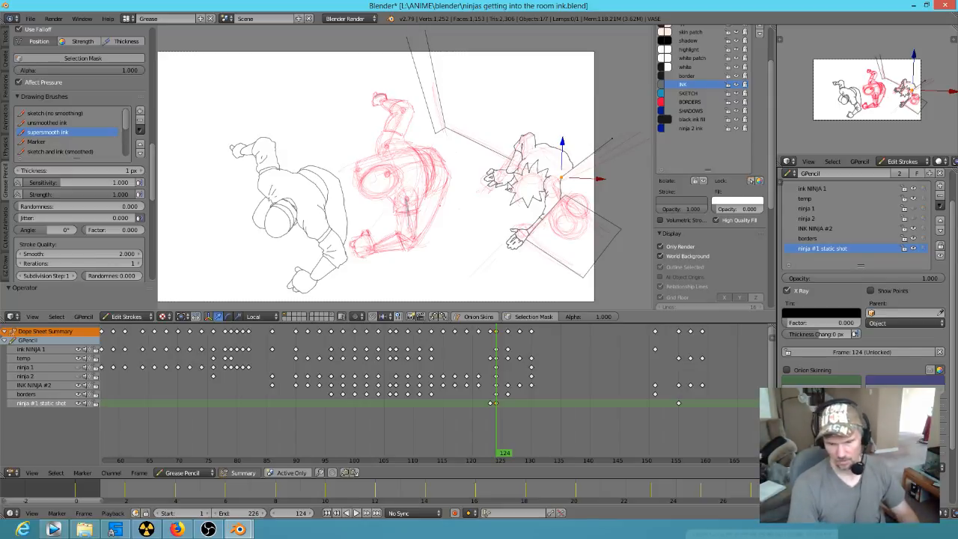
Step: Go to frame 128 and delete the excess inner end of the straight line beside the second ninja's shoulder
click(509, 458)
mouse_move(509, 458)
mouse_down()
mouse_move(561, 453)
mouse_move(588, 336)
mouse_move(621, 337)
mouse_move(516, 328)
mouse_move(530, 375)
mouse_move(519, 465)
mouse_up()
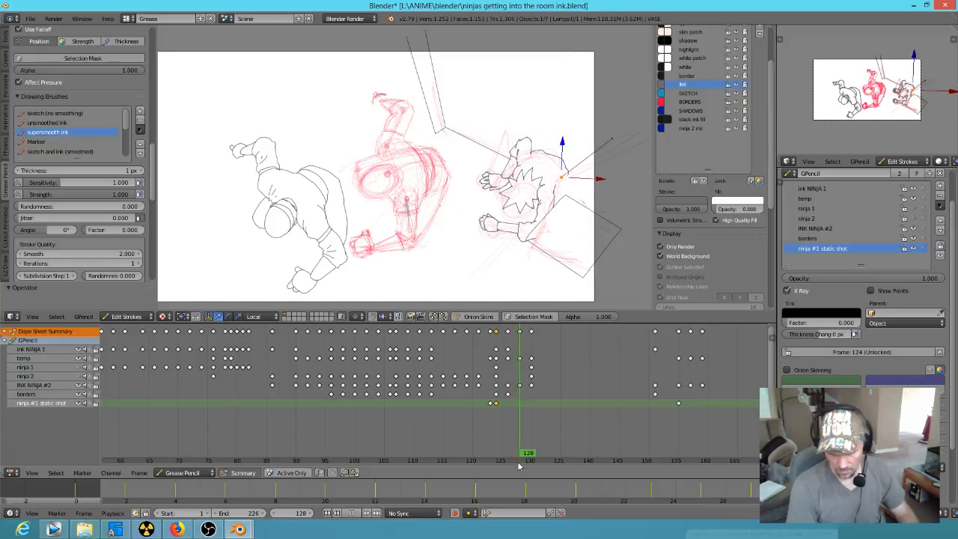
mouse_move(562, 179)
right_down()
mouse_move(568, 191)
mouse_move(556, 188)
right_up()
key(x)
click(568, 192)
right_click(587, 282)
shift+right_click(623, 231)
shift+right_click(570, 198)
key(ctrl+l)
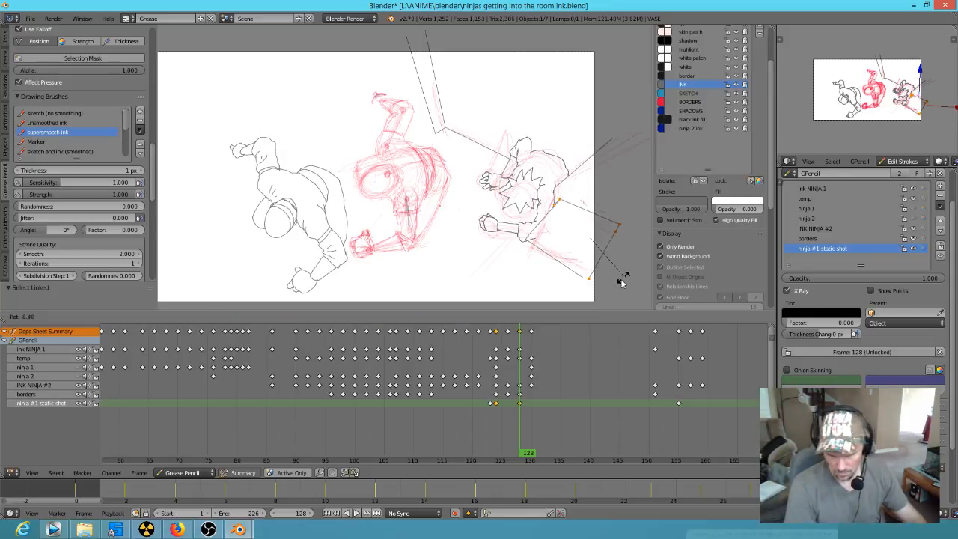
right_click(541, 256)
shift+right_click(533, 247)
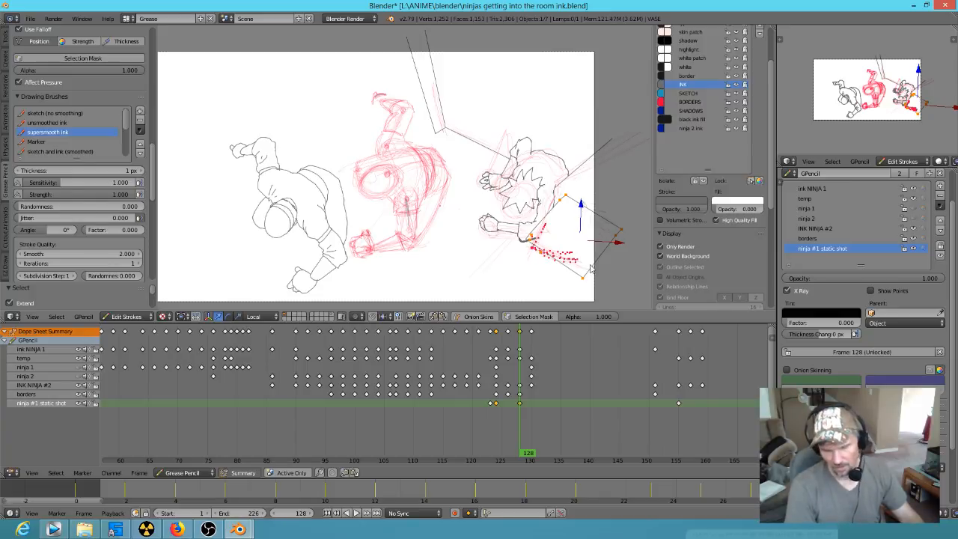
Step: Select the corner points of the inked square beside the second ninja's lower arm at frame 128
scroll(634, 271, up, 3)
shift+middle_drag(611, 265, 418, 154)
scroll(575, 194, up, 2)
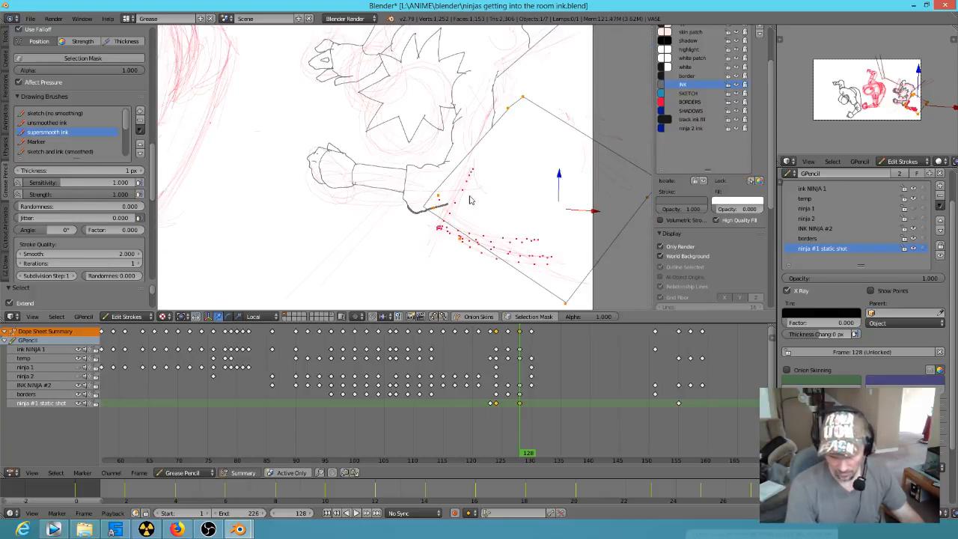
right_click(428, 207)
right_click(424, 212)
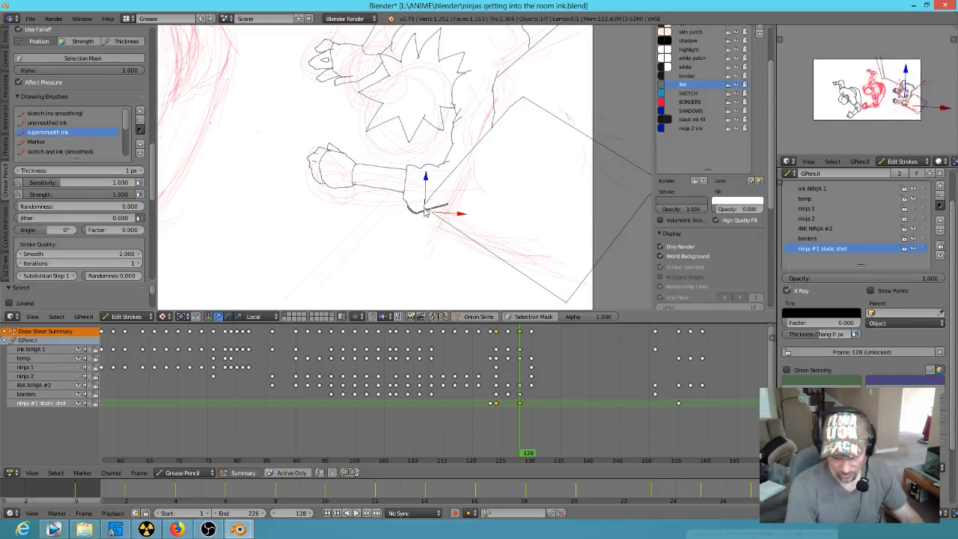
scroll(431, 218, up, 3)
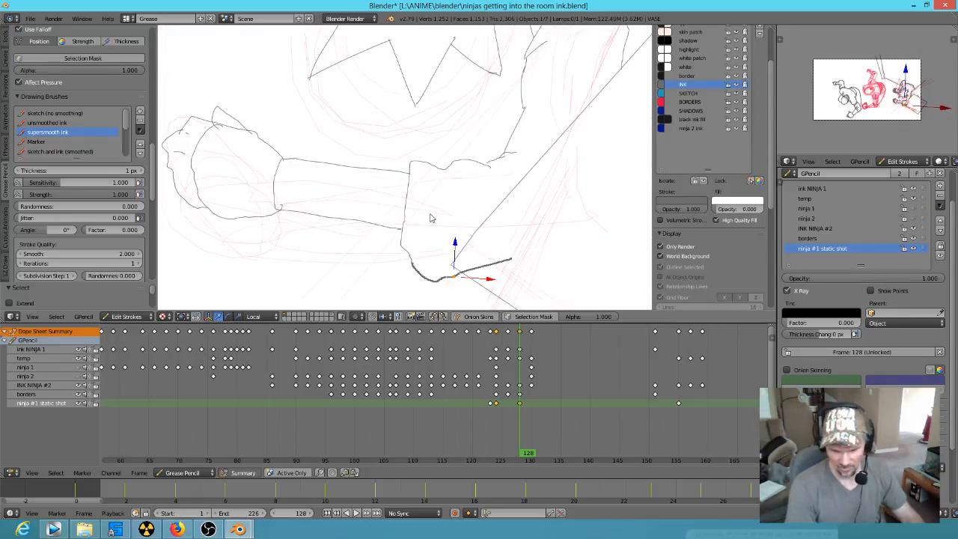
right_click(451, 268)
scroll(567, 243, down, 4)
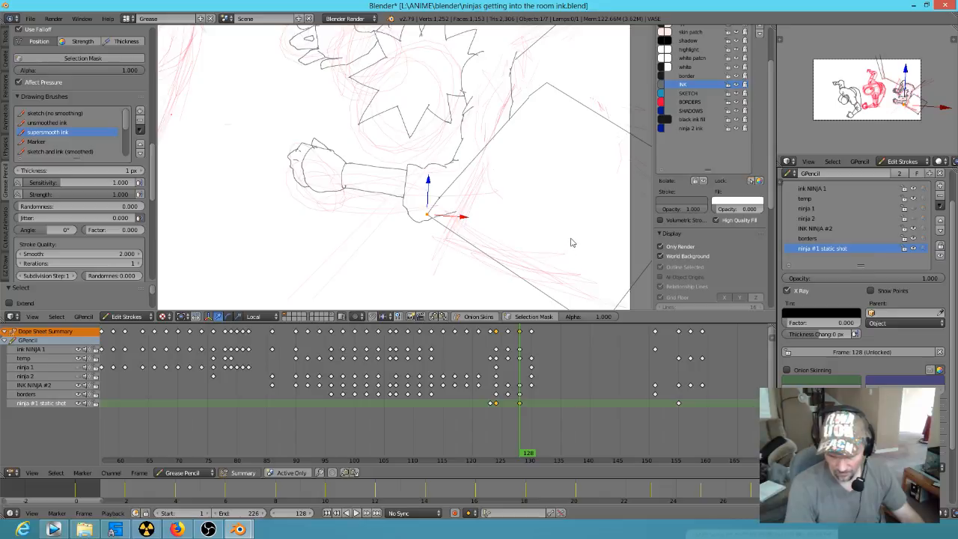
shift+right_click(530, 104)
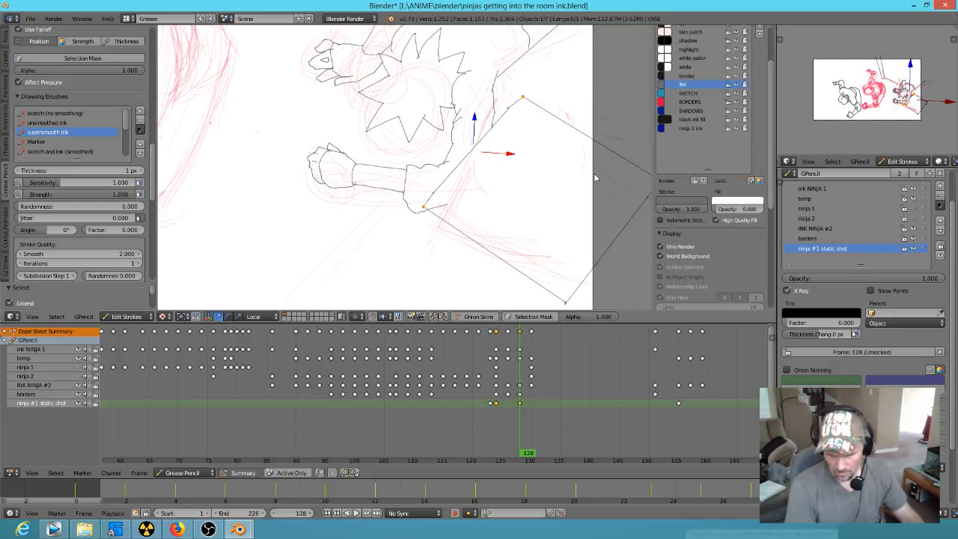
shift+middle_drag(588, 180, 532, 148)
shift+right_click(606, 153)
shift+right_click(511, 270)
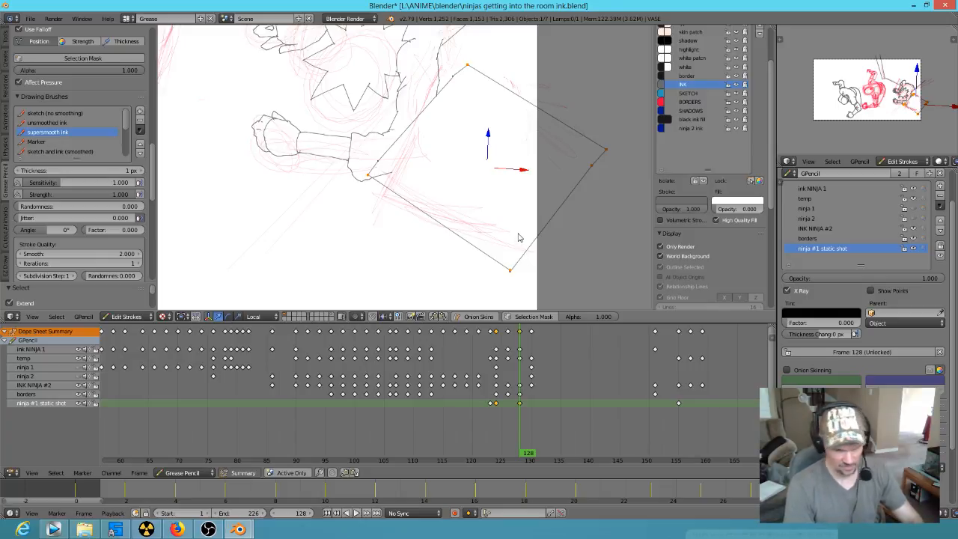
click(483, 163)
key(period)
click(482, 160)
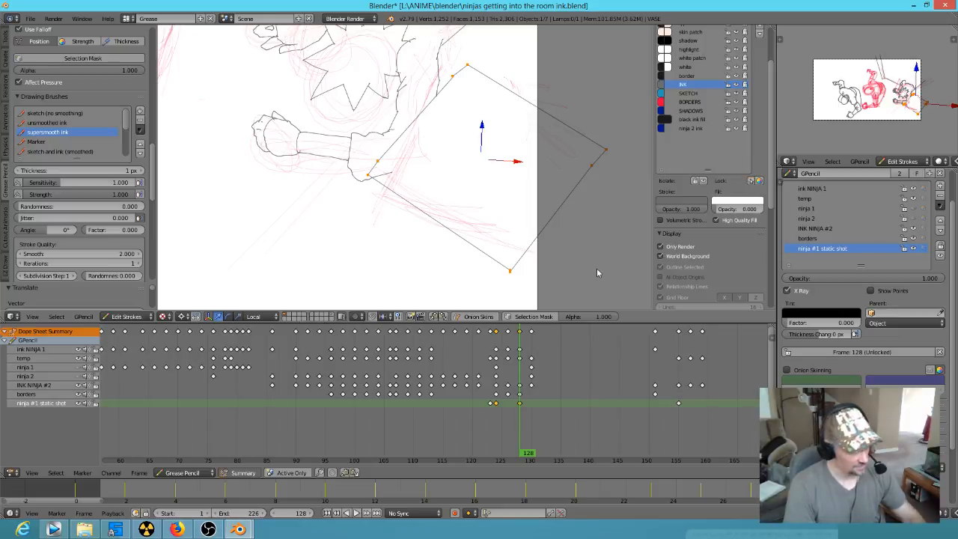
key(r)
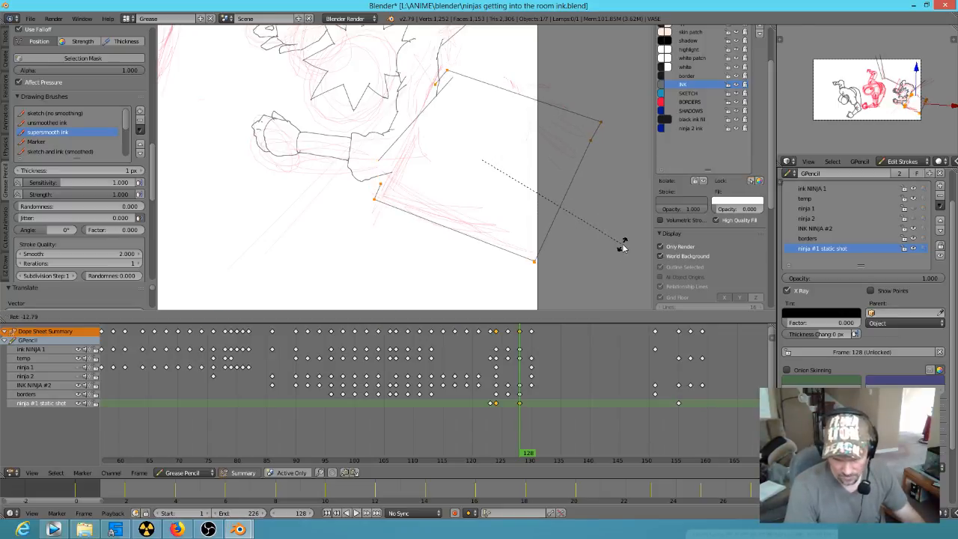
right_click(621, 247)
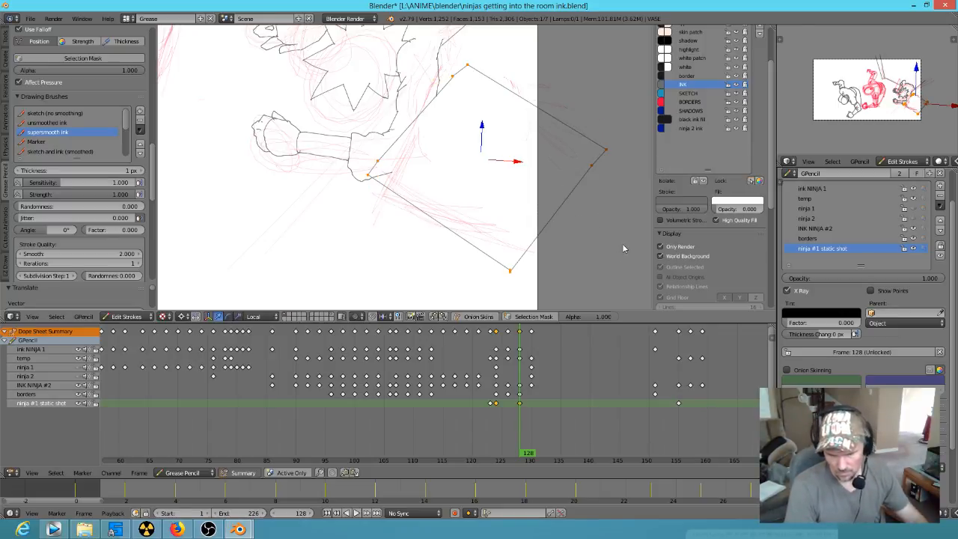
Step: Select all linked points of the square, rotate it clockwise to match the sketched edges and nudge it into alignment with them
key(l)
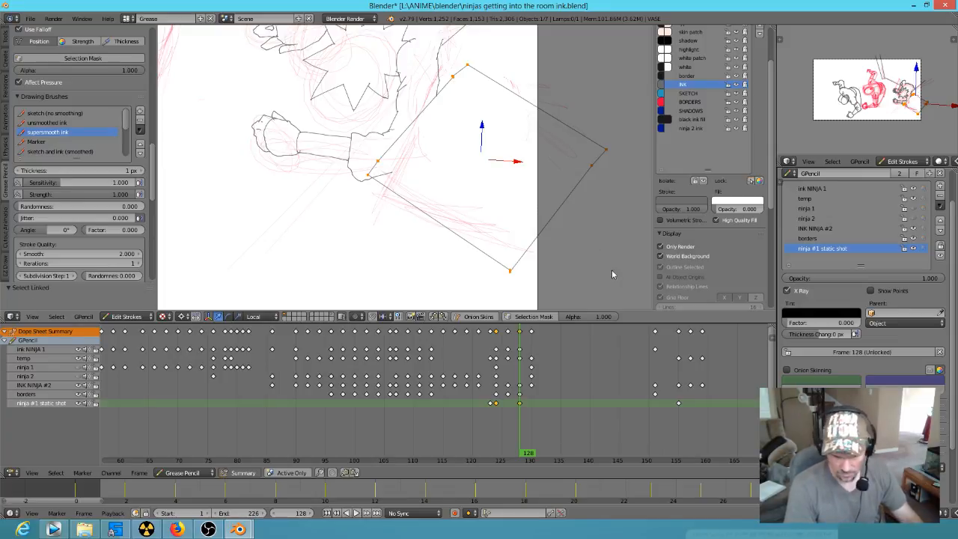
key(r)
click(629, 235)
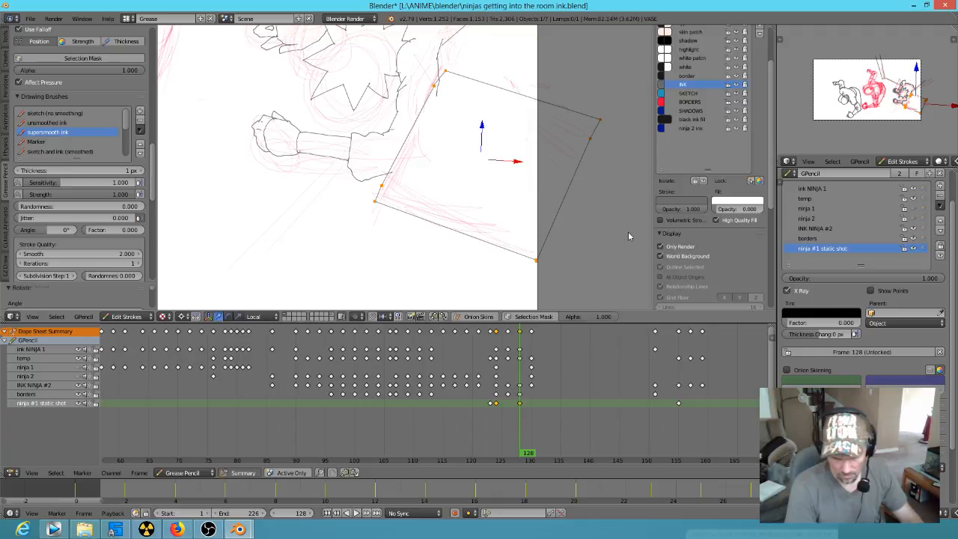
key(g)
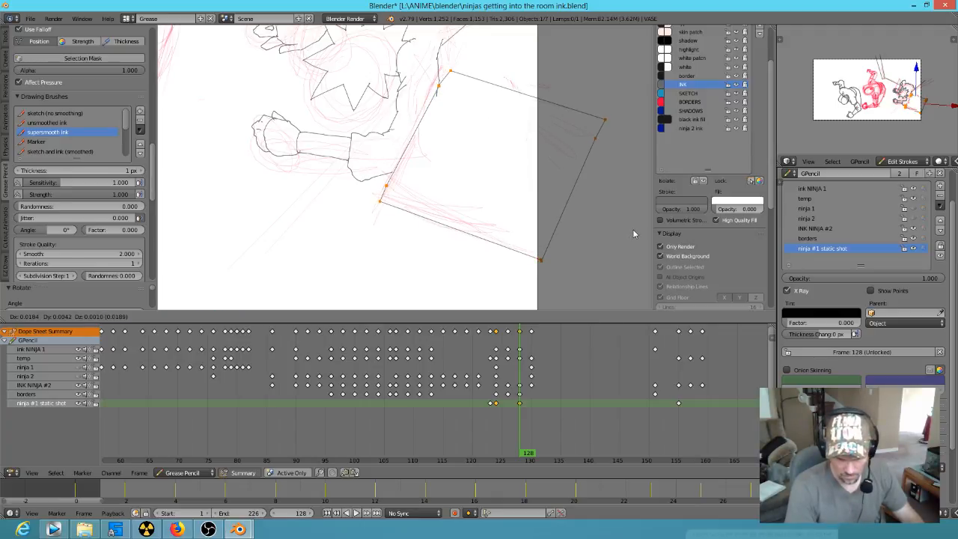
click(632, 229)
Step: Delete the lower end of the second ninja's body outline where it overlaps the rotated square
click(440, 99)
scroll(440, 99, up, 6)
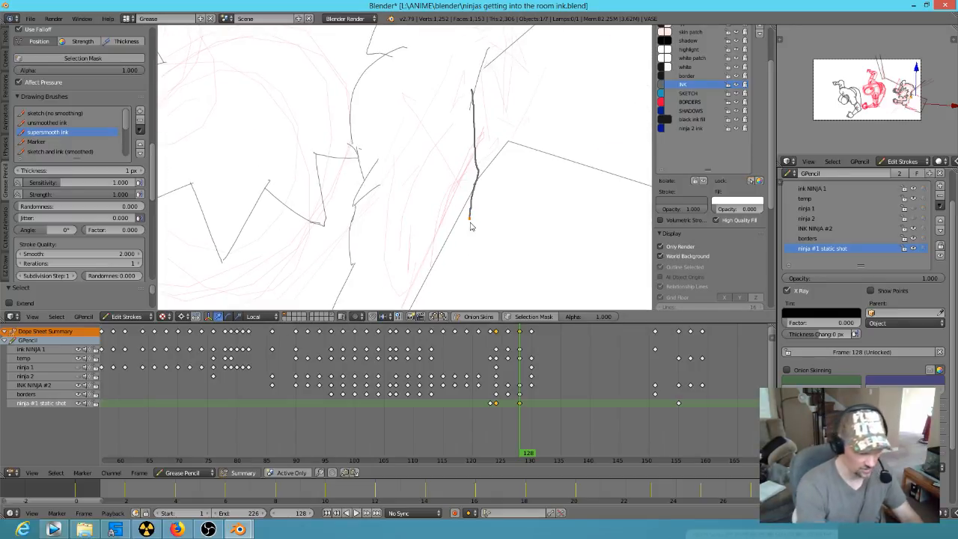
key(ctrl+KP_Add)
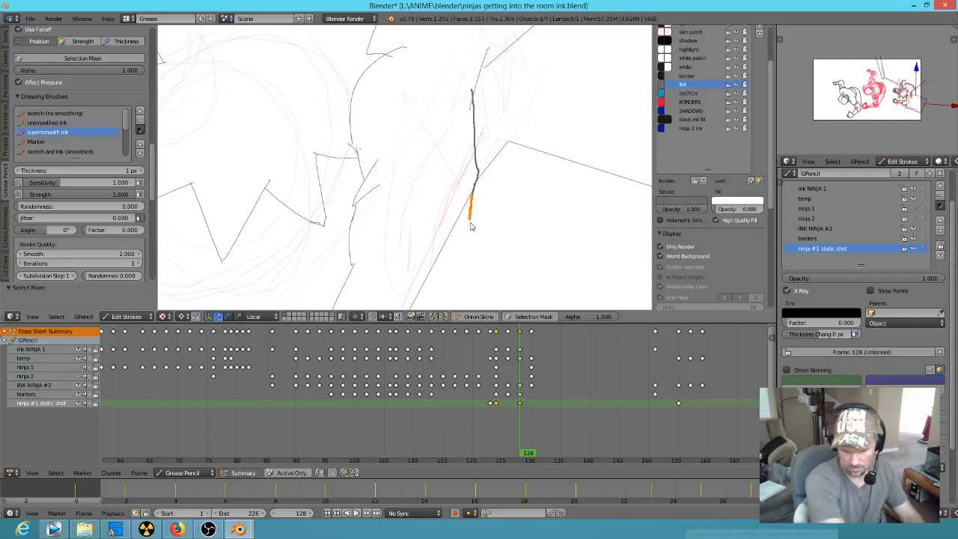
key(x)
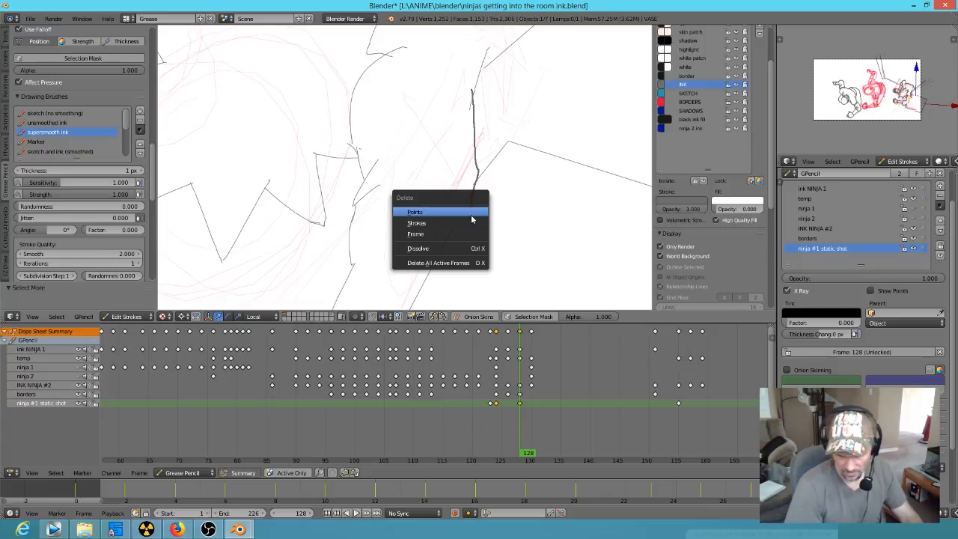
click(472, 213)
scroll(488, 211, down, 5)
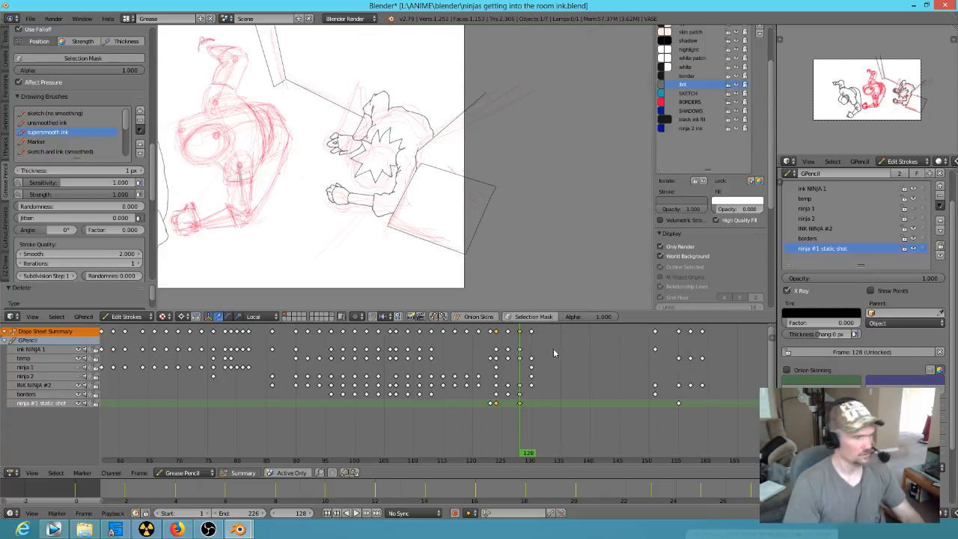
Step: Scrub to frame 131, switch the keyframe editor to Dope Sheet mode and move the vase's Restrict View keyframe to frame 130
click(500, 439)
mouse_move(500, 440)
mouse_down()
mouse_move(445, 449)
mouse_move(610, 453)
mouse_move(524, 447)
mouse_move(527, 438)
mouse_up()
mouse_move(522, 435)
mouse_down()
mouse_move(543, 438)
mouse_move(525, 431)
mouse_move(536, 430)
mouse_up()
click(183, 472)
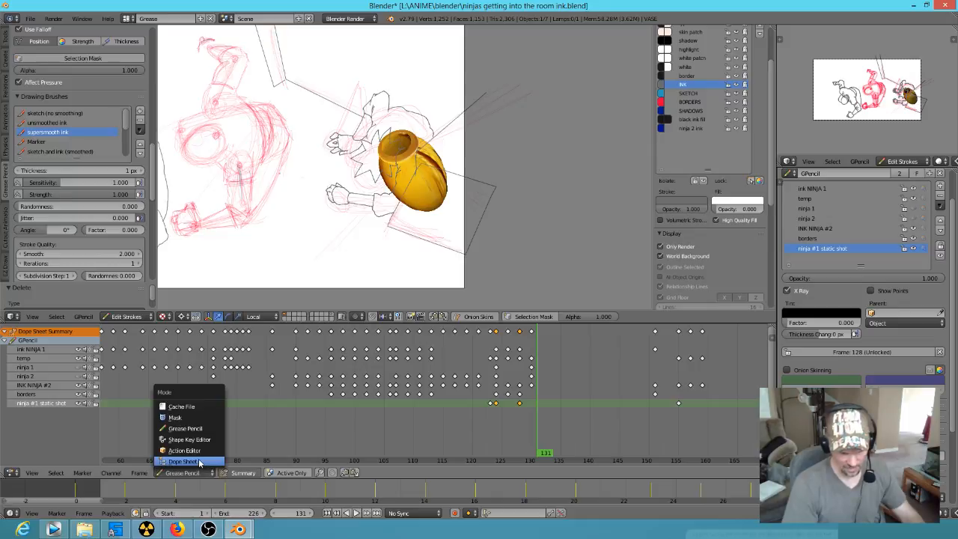
click(212, 462)
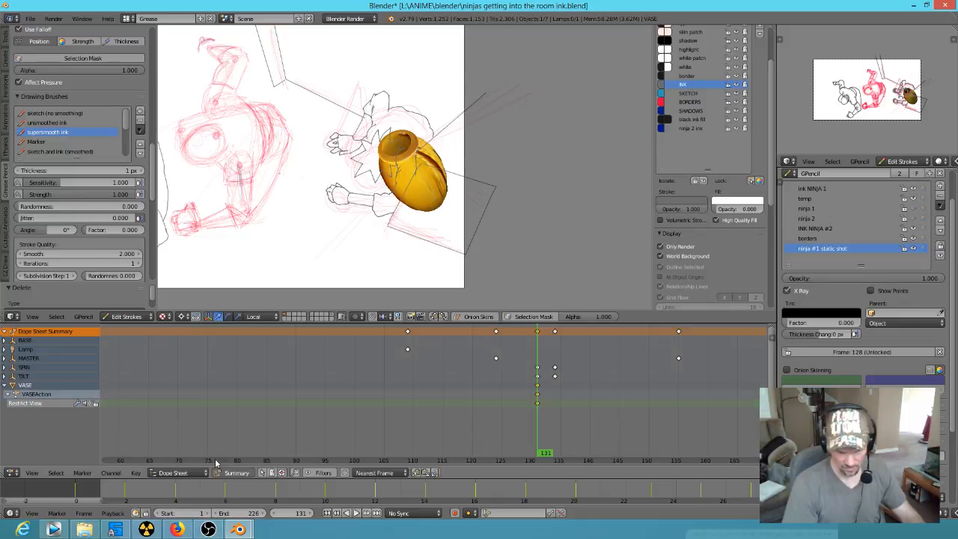
drag(541, 447, 533, 421)
key(g)
click(532, 405)
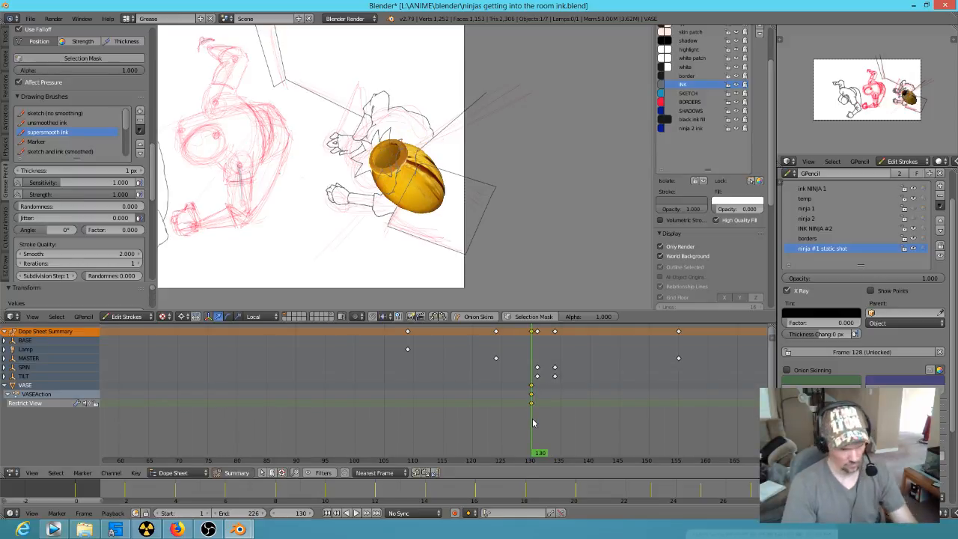
Step: Step through the frames around 128 to check when the vase appears, and pull its Restrict View keyframe back to frame 128
key(Left)
key(Left)
key(Left)
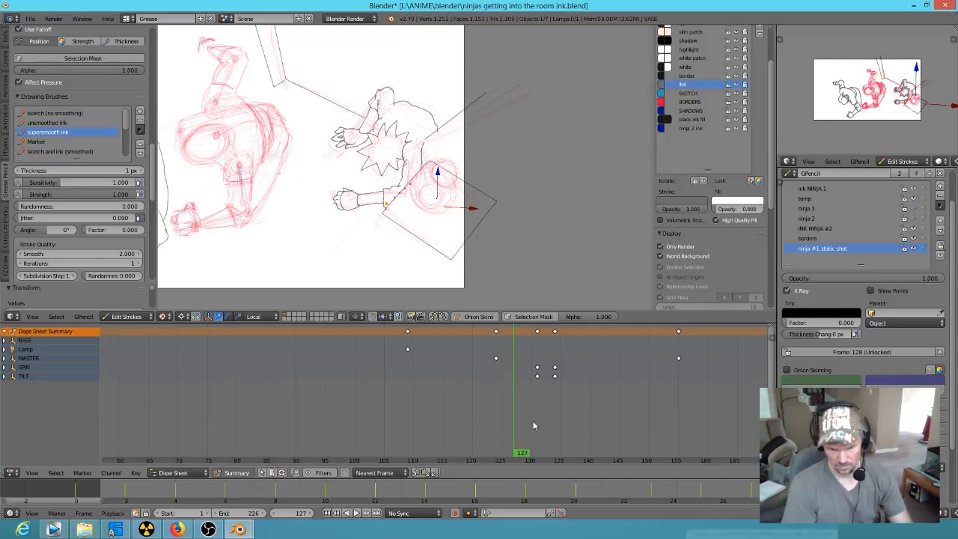
key(Right)
key(Right)
key(Right)
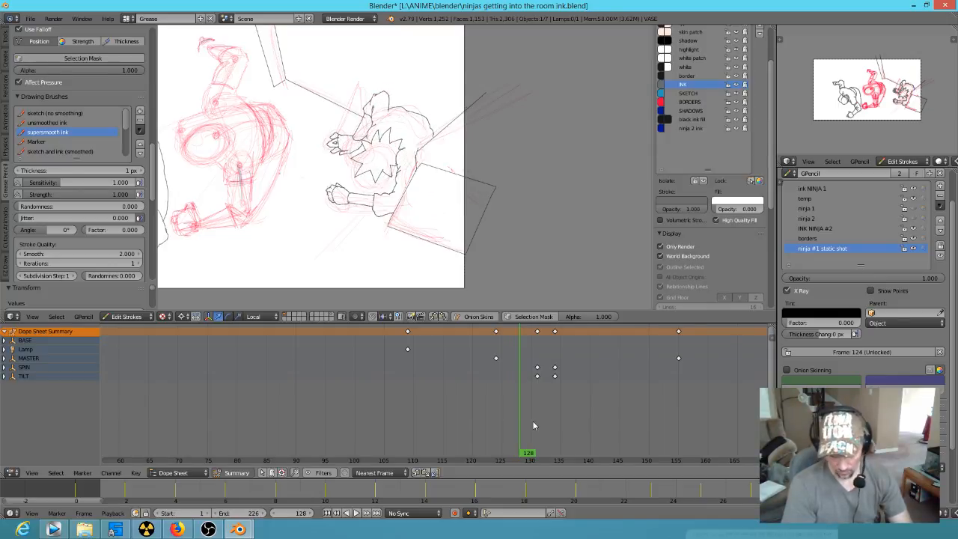
key(Right)
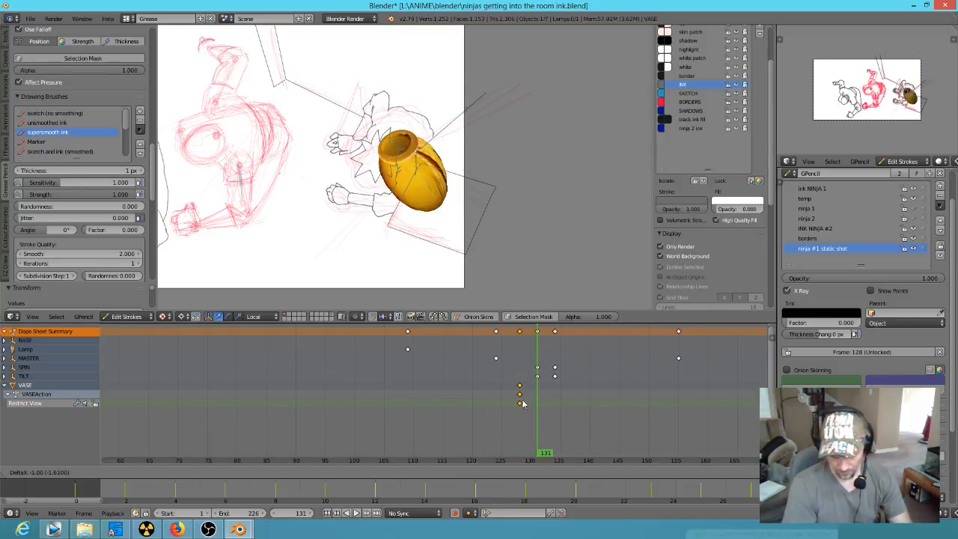
key(Left)
key(Left)
key(Left)
key(Left)
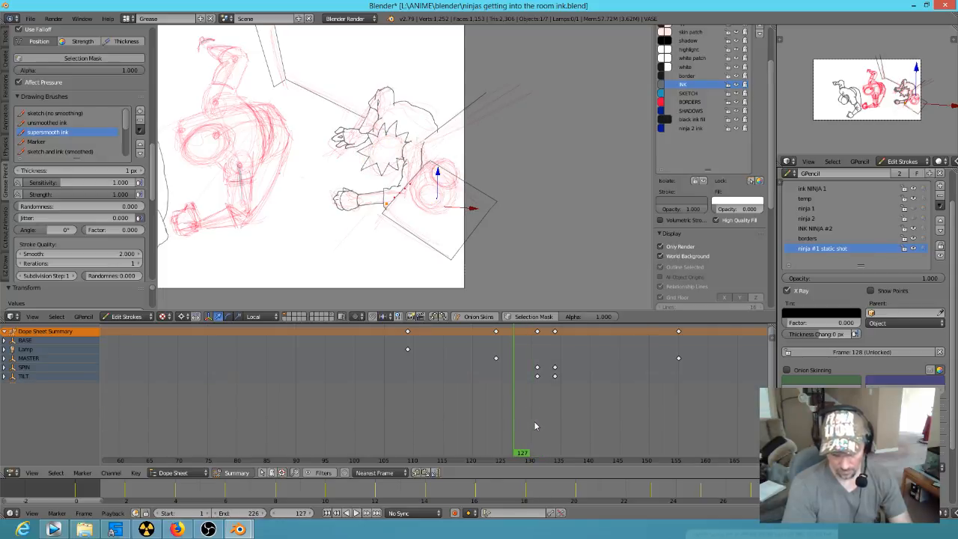
Step: Move the vase's Restrict View keyframe to frame 129 and step through the neighbouring frames to check when the vase appears
key(Right)
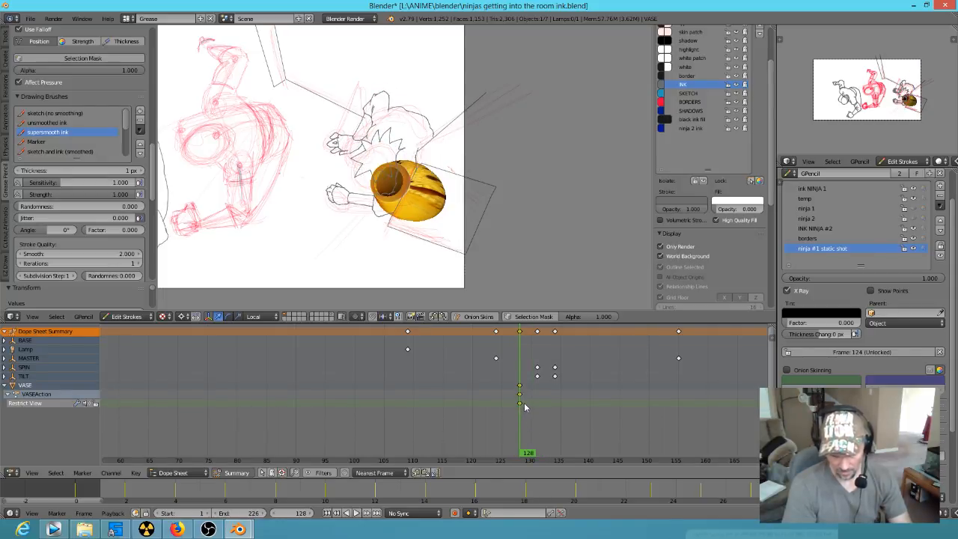
key(g)
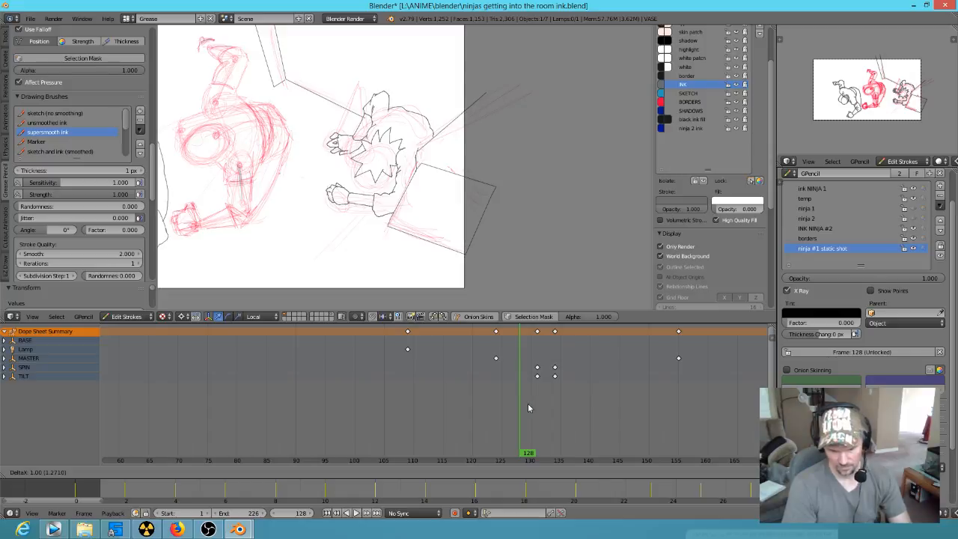
click(528, 410)
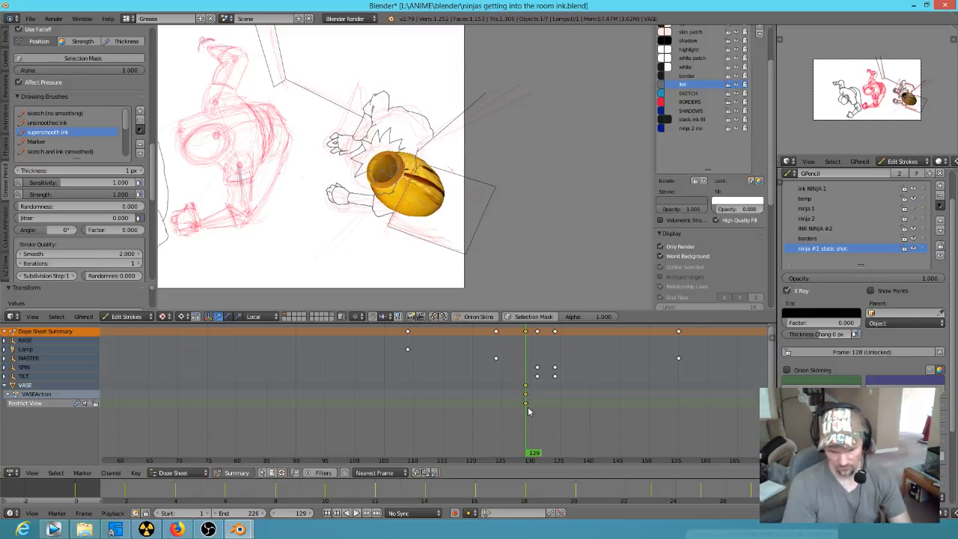
key(Right)
key(Right)
key(Left)
key(Left)
key(Left)
key(Left)
key(Left)
key(Left)
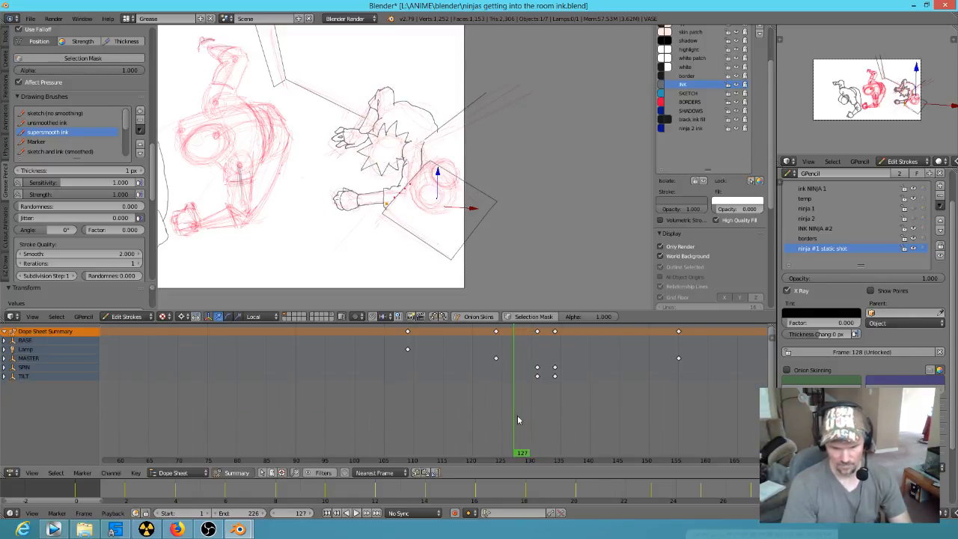
Step: Switch the keyframe editor to Grease Pencil mode and scrub back and forth through the vase shot, ending at frame 165
scroll(537, 407, down, 1)
scroll(536, 406, down, 3)
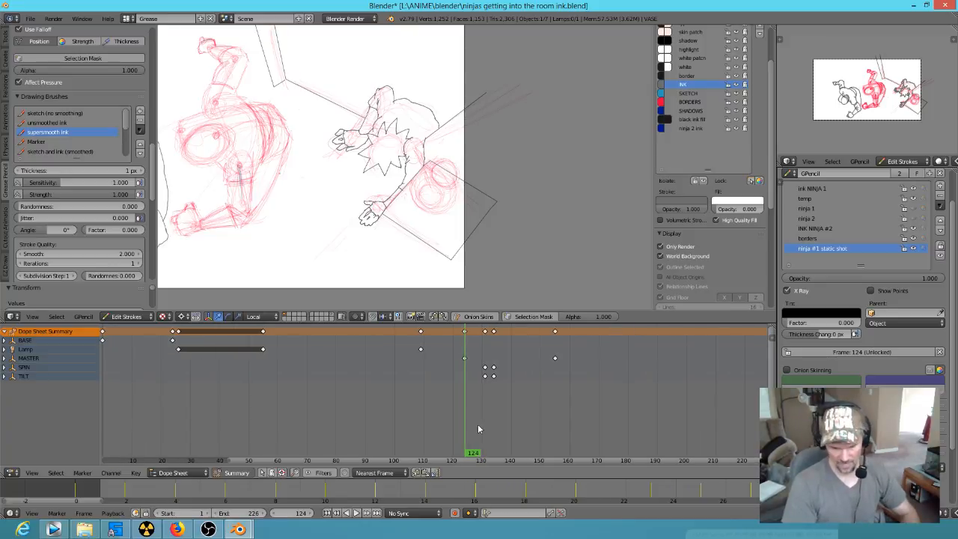
click(177, 472)
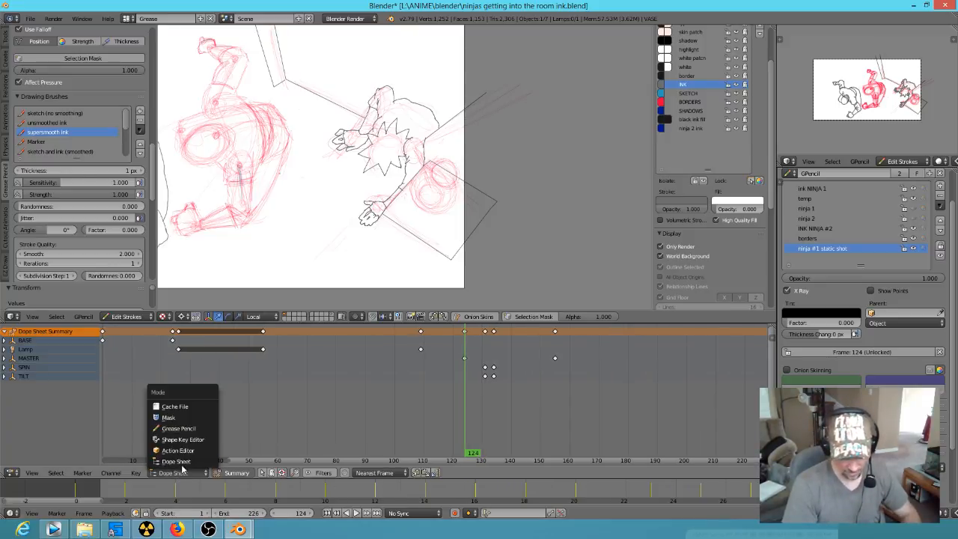
click(191, 432)
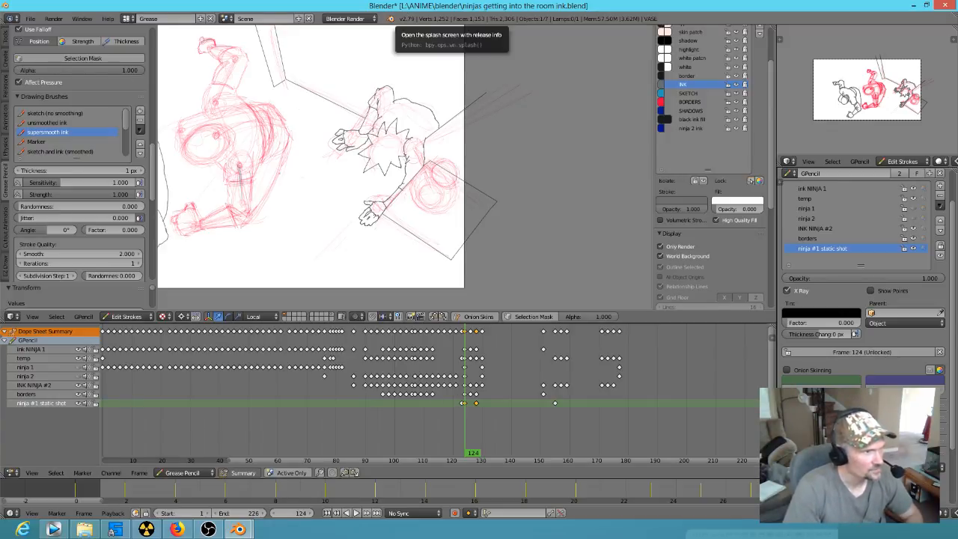
click(465, 438)
mouse_move(464, 438)
mouse_down()
mouse_move(605, 453)
mouse_move(469, 438)
mouse_move(567, 454)
mouse_move(474, 449)
mouse_move(493, 448)
mouse_move(492, 423)
mouse_up()
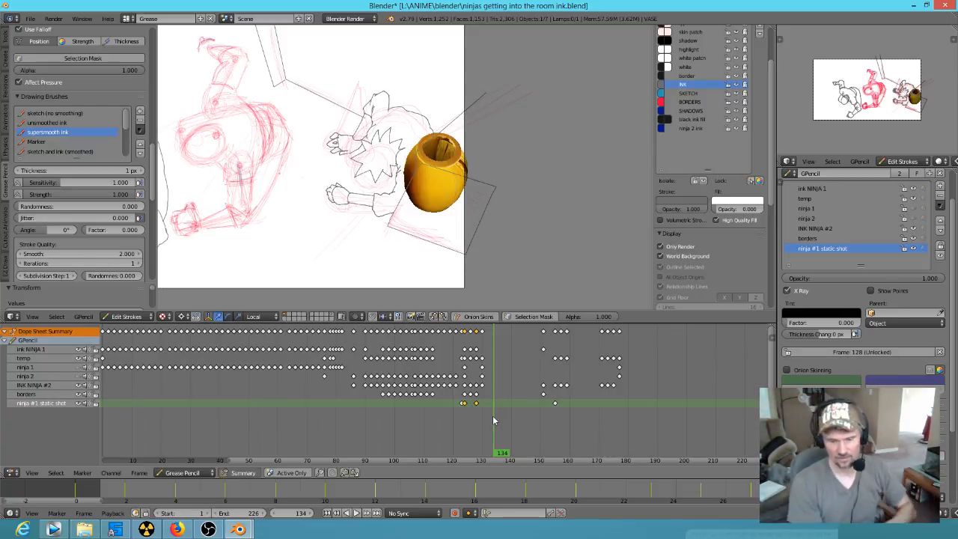
mouse_move(495, 438)
mouse_down()
mouse_move(442, 434)
mouse_move(484, 427)
mouse_move(631, 464)
mouse_move(655, 460)
mouse_move(580, 446)
mouse_move(479, 449)
mouse_up()
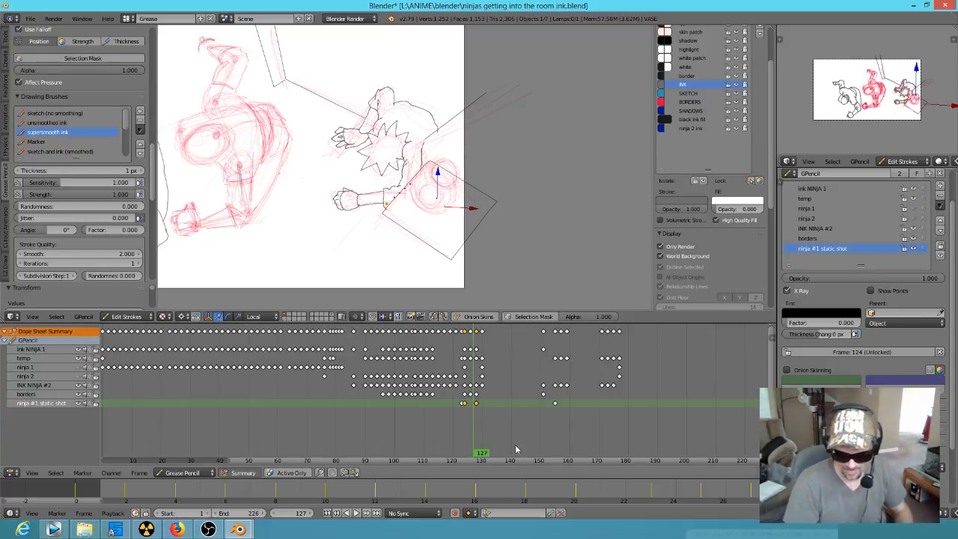
drag(474, 436, 487, 437)
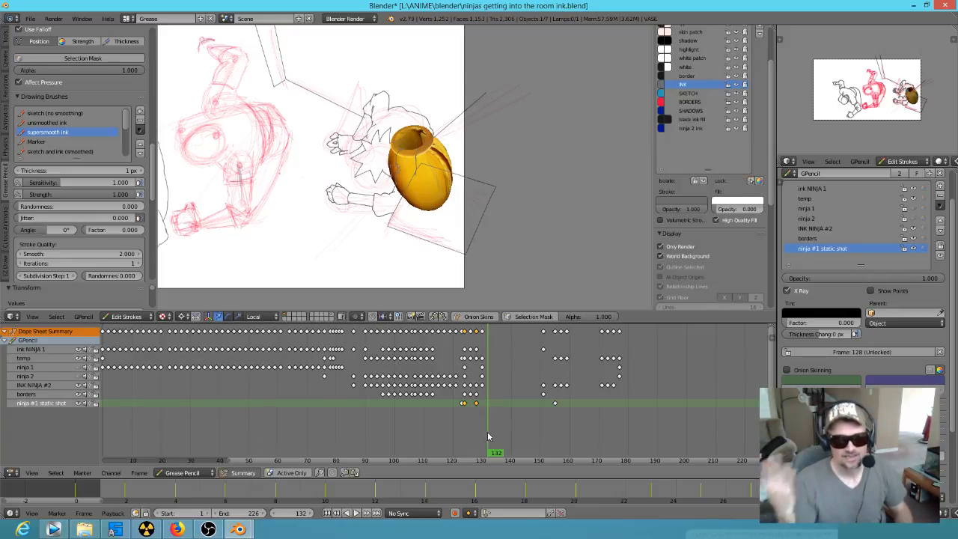
drag(504, 437, 586, 427)
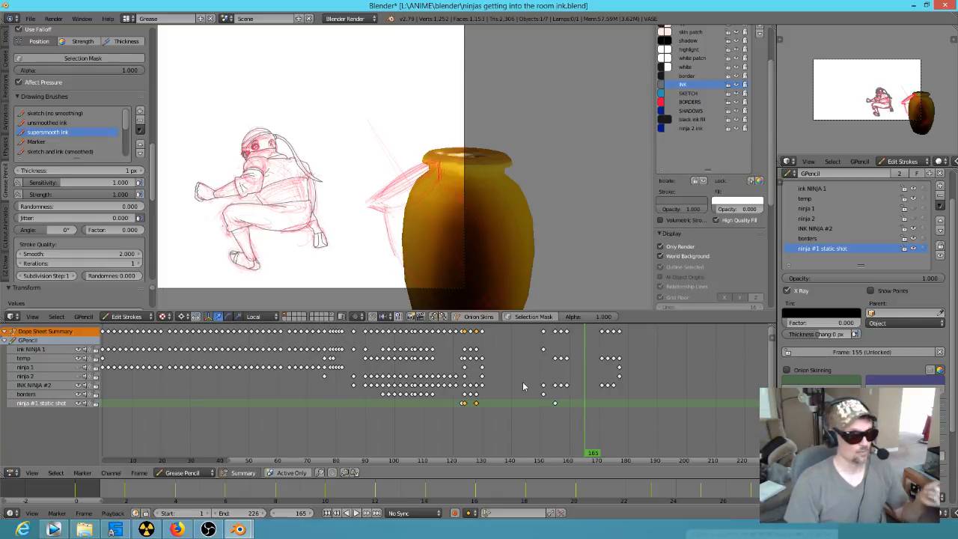
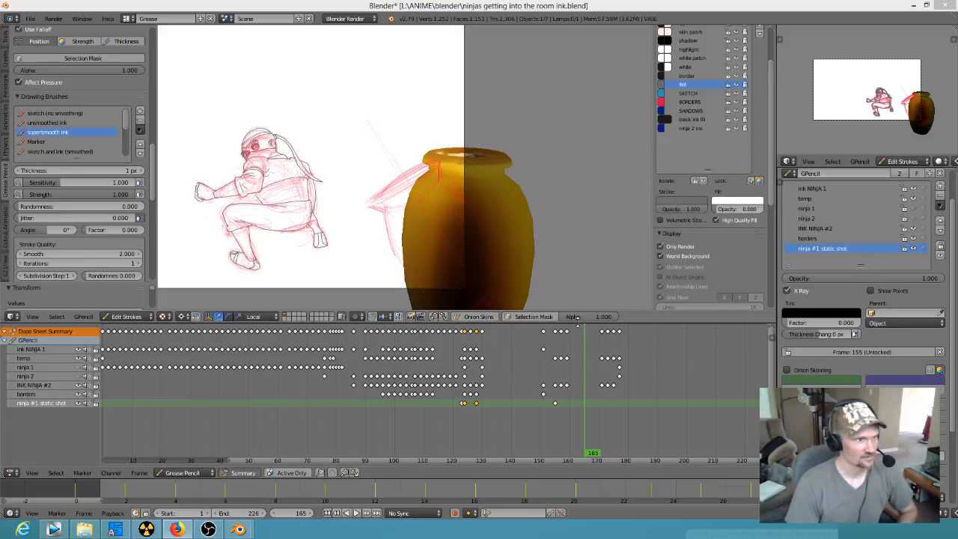
Step: Scrub from frame 165 to frame 184, leaving and re-entering the camera view at frame 173 to examine the ninja holding the vase
click(585, 449)
mouse_move(586, 449)
mouse_down()
mouse_move(489, 417)
mouse_move(479, 403)
mouse_move(633, 430)
mouse_move(612, 432)
mouse_up()
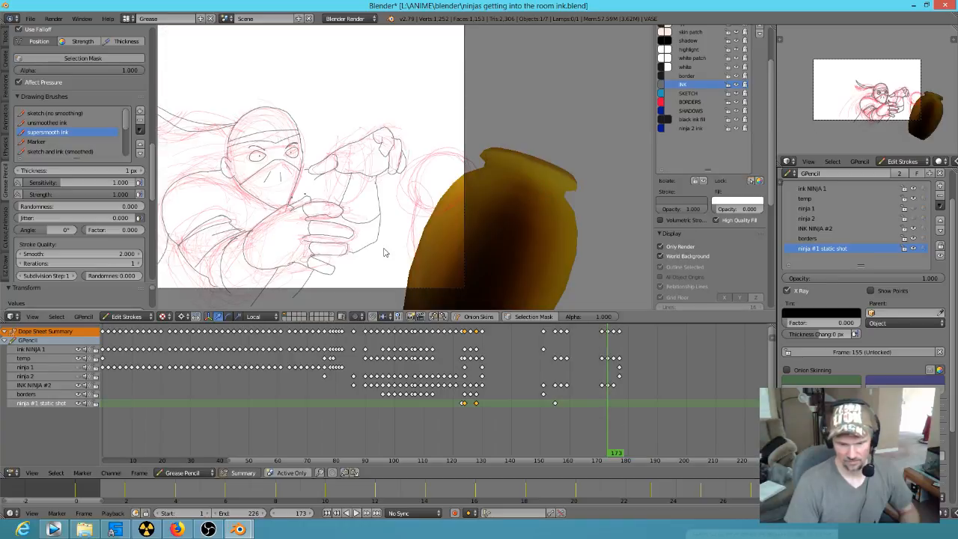
key(KP_0)
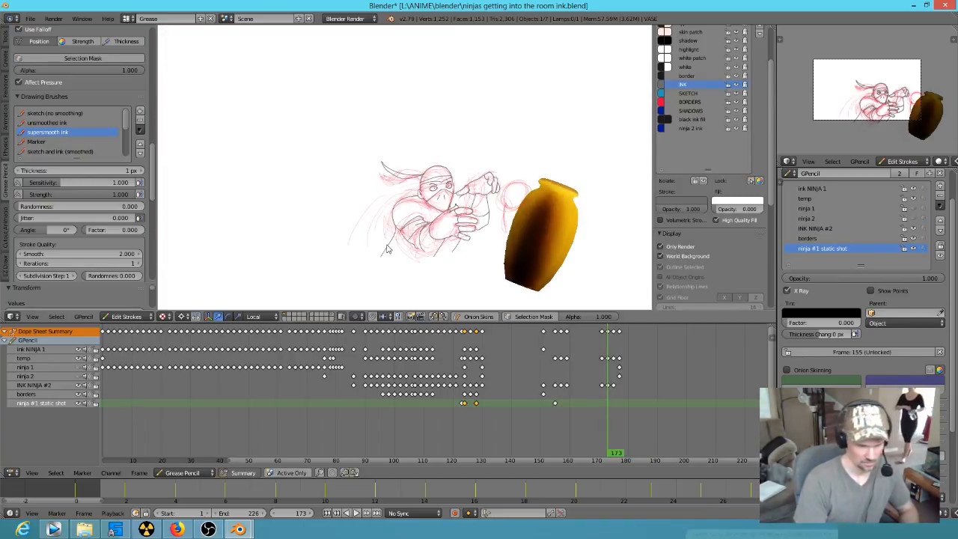
key(KP_0)
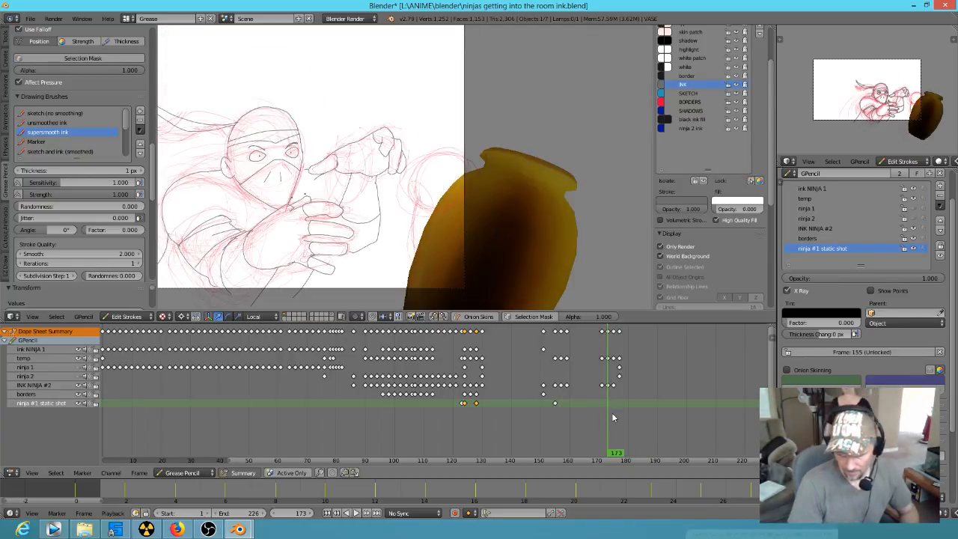
drag(610, 421, 640, 421)
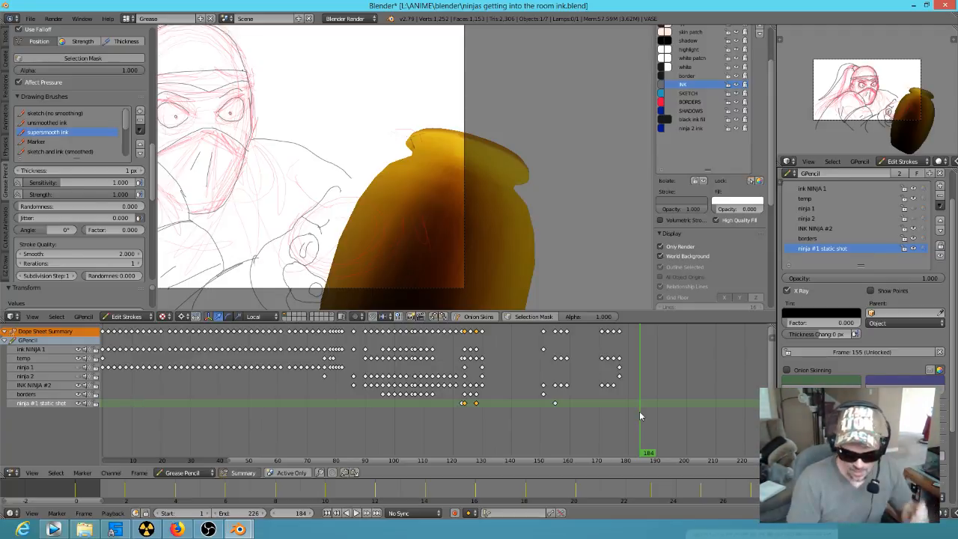
Step: Scrub back to frame 142, hide the temp sketch layer and return to frame 0
click(634, 454)
drag(633, 454, 516, 452)
scroll(610, 172, down, 5)
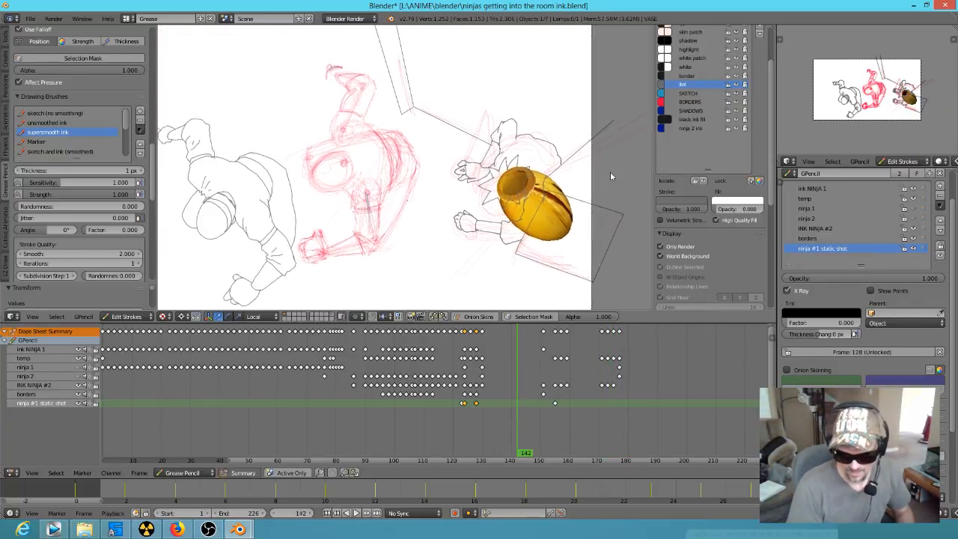
click(913, 199)
key(Right)
key(Escape)
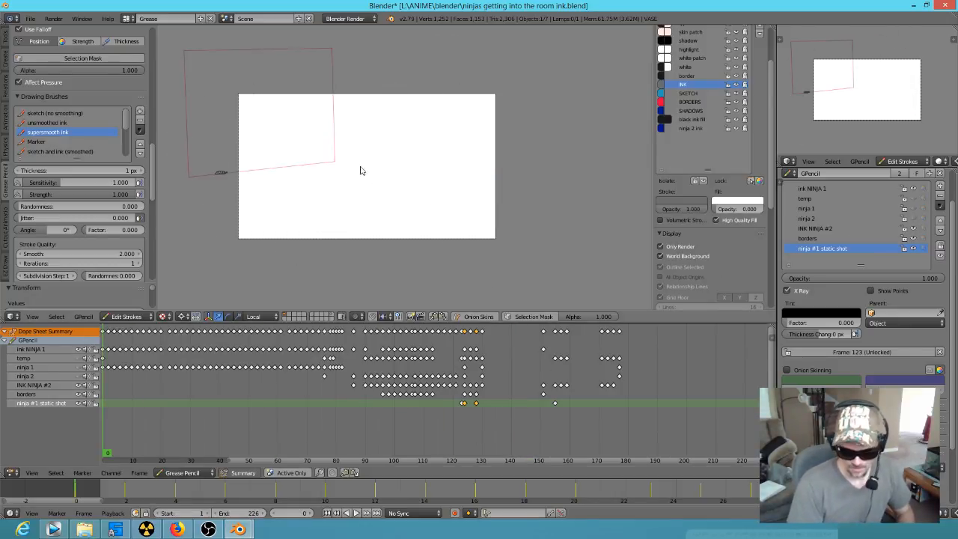
scroll(353, 195, up, 1)
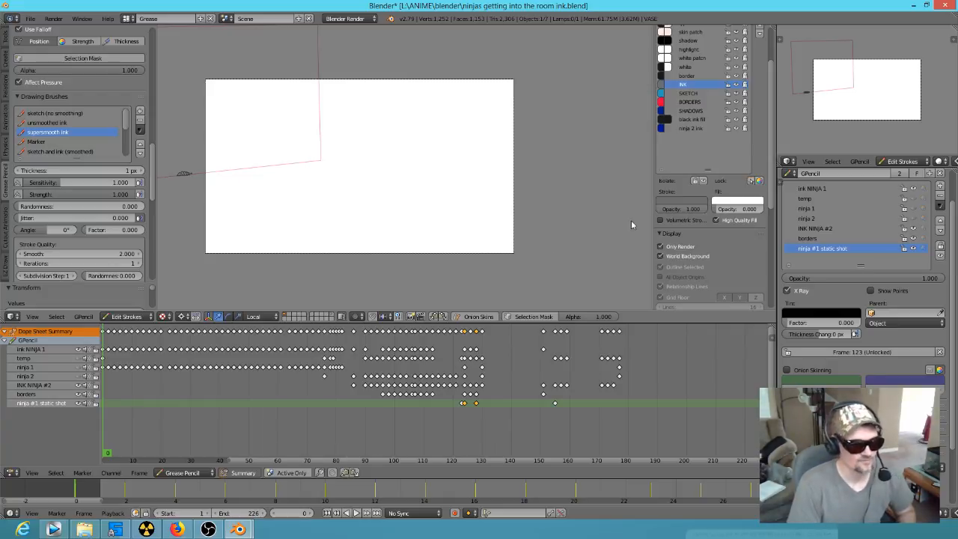
scroll(429, 204, up, 1)
scroll(429, 204, up, 1)
scroll(445, 206, down, 1)
shift+middle_drag(473, 216, 549, 224)
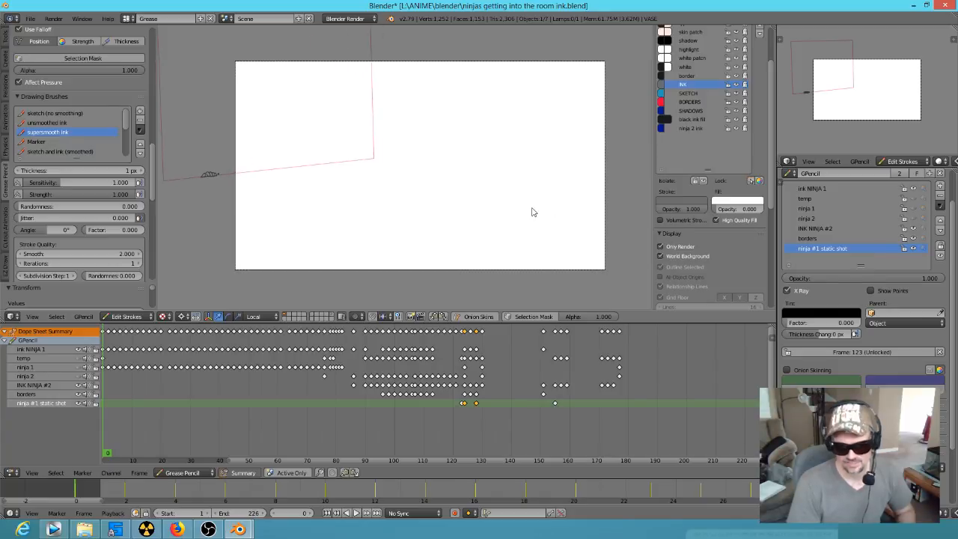
scroll(532, 212, up, 1)
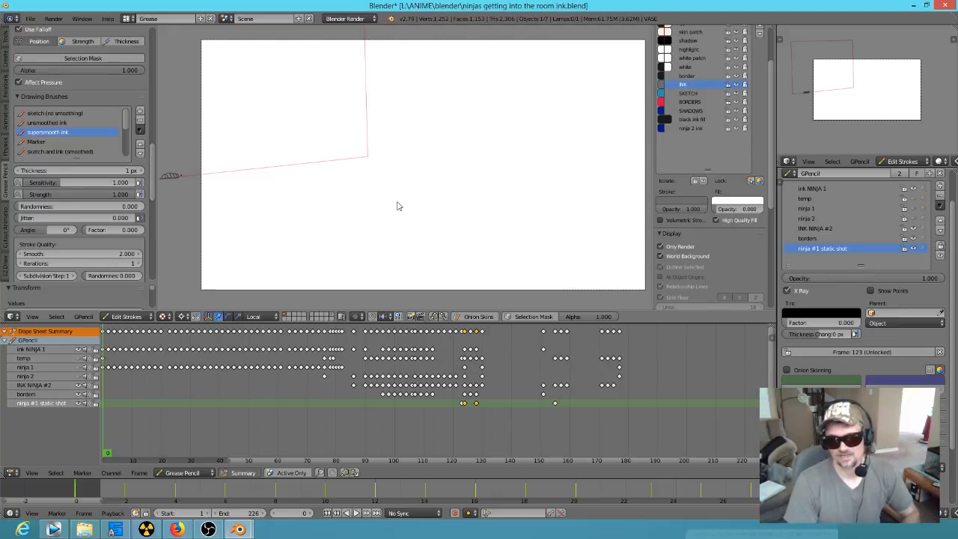
middle_drag(218, 410, 387, 413)
scroll(378, 402, down, 5)
middle_drag(517, 436, 443, 435)
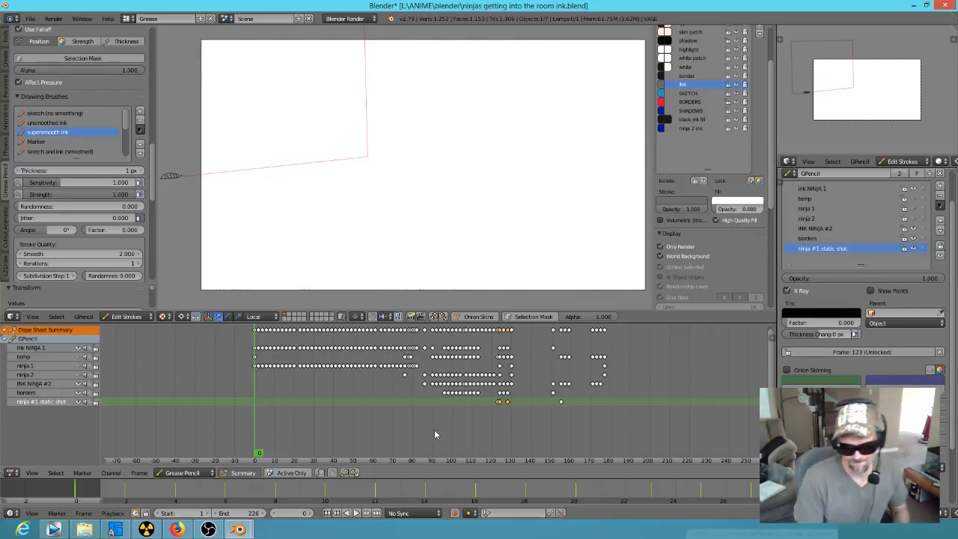
mouse_move(255, 406)
mouse_down()
mouse_move(473, 454)
mouse_move(626, 465)
mouse_move(513, 452)
mouse_move(259, 453)
mouse_up()
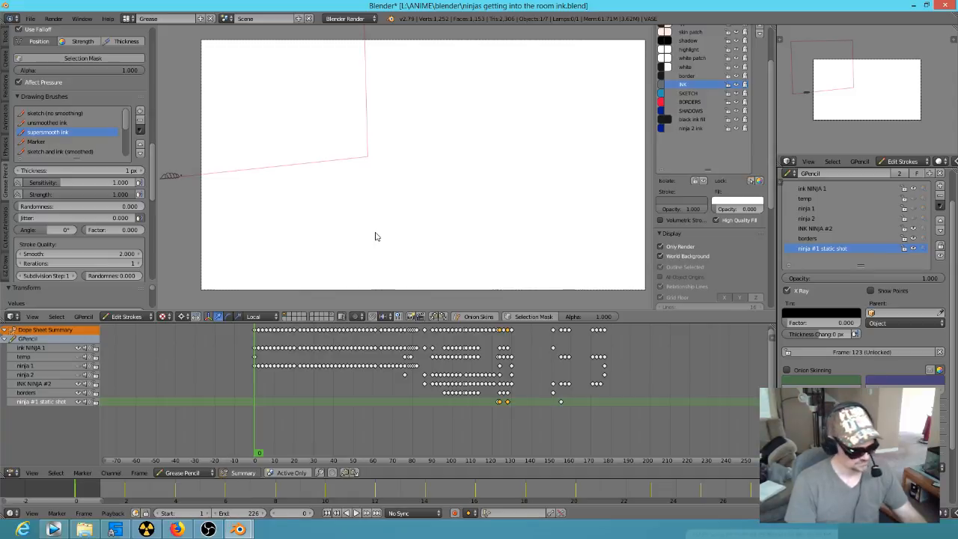
Step: Switch to Object Mode, reveal all hidden objects and scrub to frame 1
key(Tab)
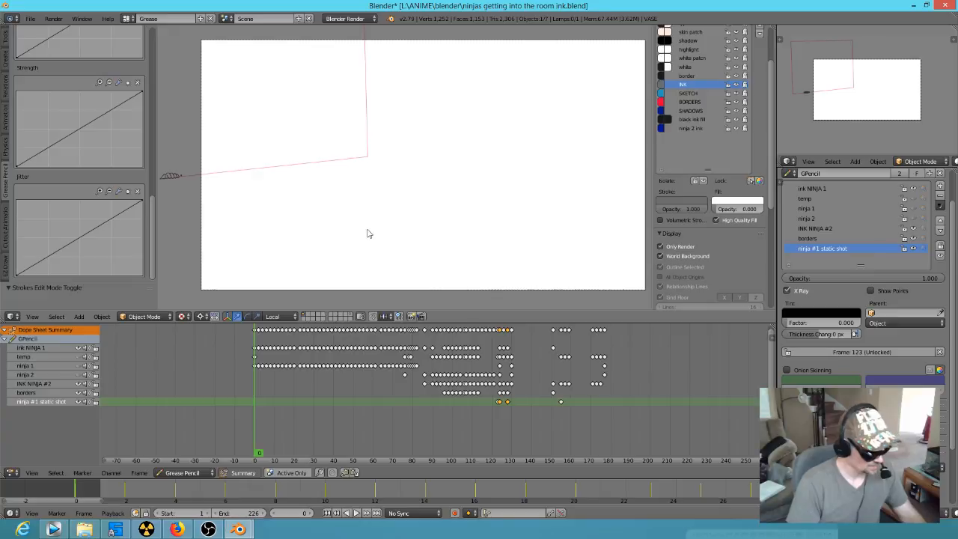
key(a)
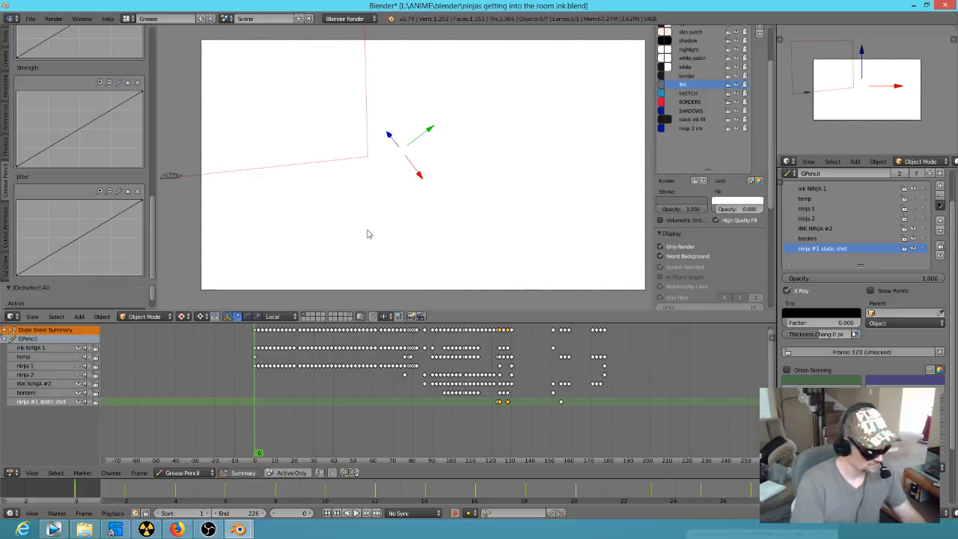
key(alt+h)
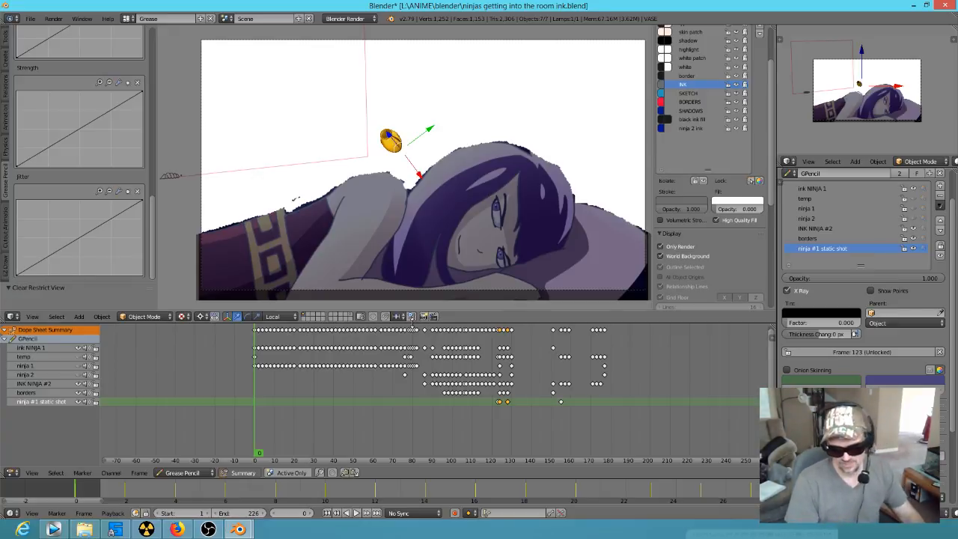
drag(285, 430, 257, 421)
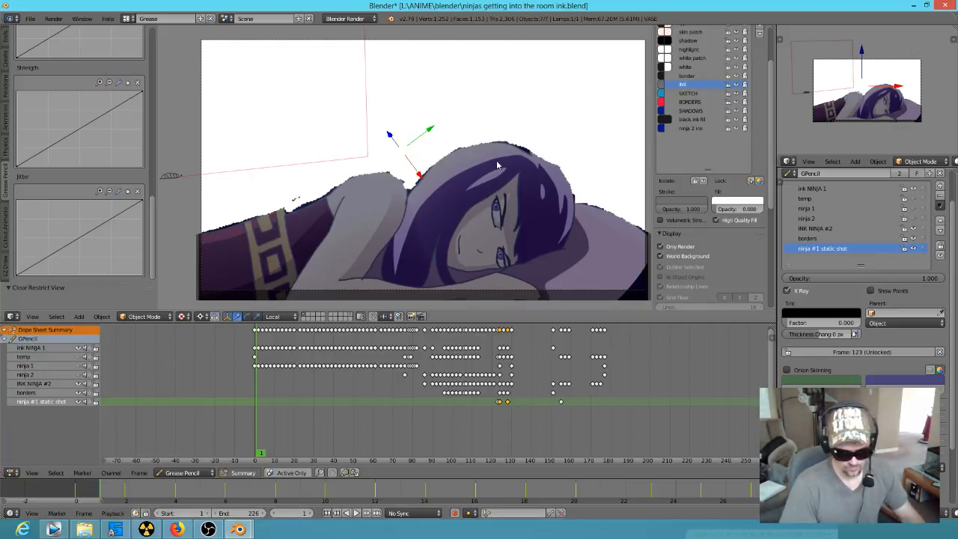
Step: Switch to the Default screen layout and review the render resolution, frame range and frame rate
key(ctrl+Left)
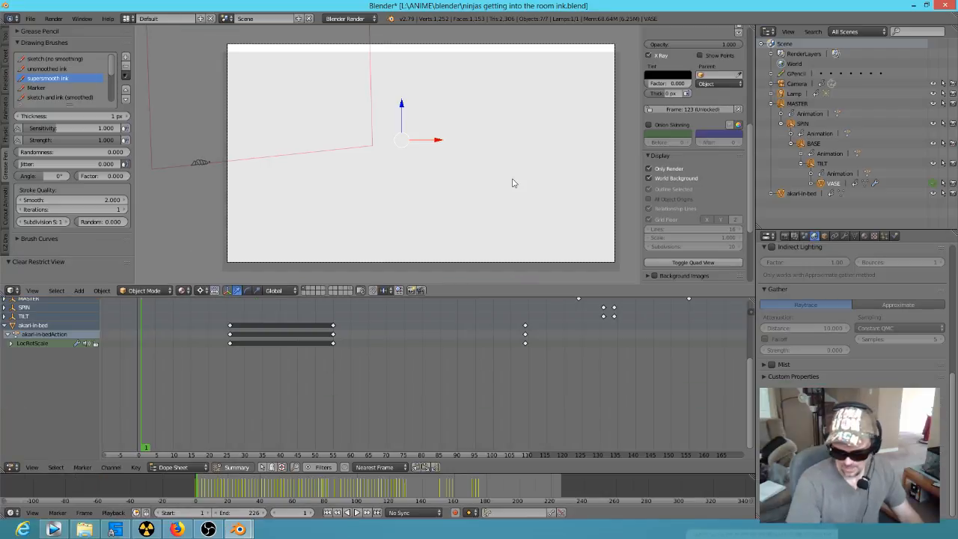
click(786, 236)
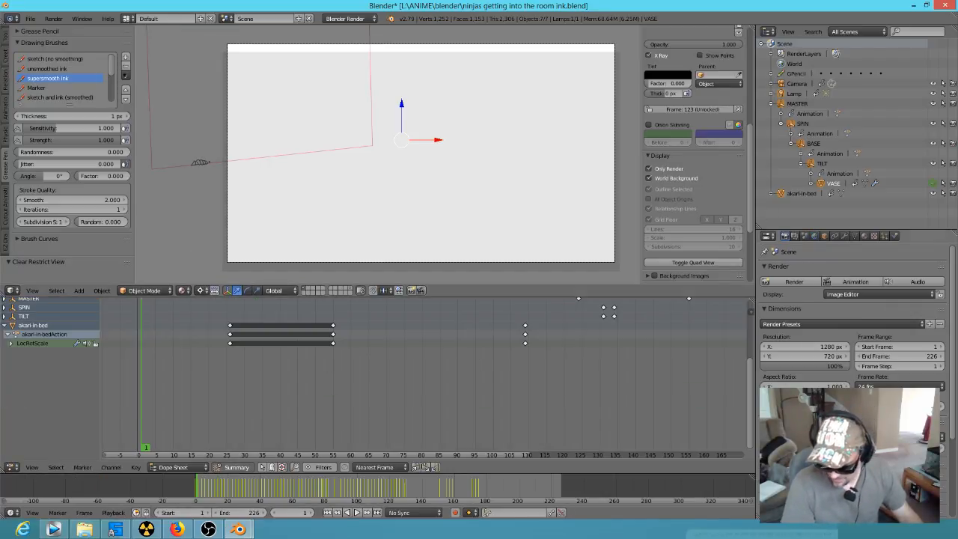
scroll(853, 322, down, 1)
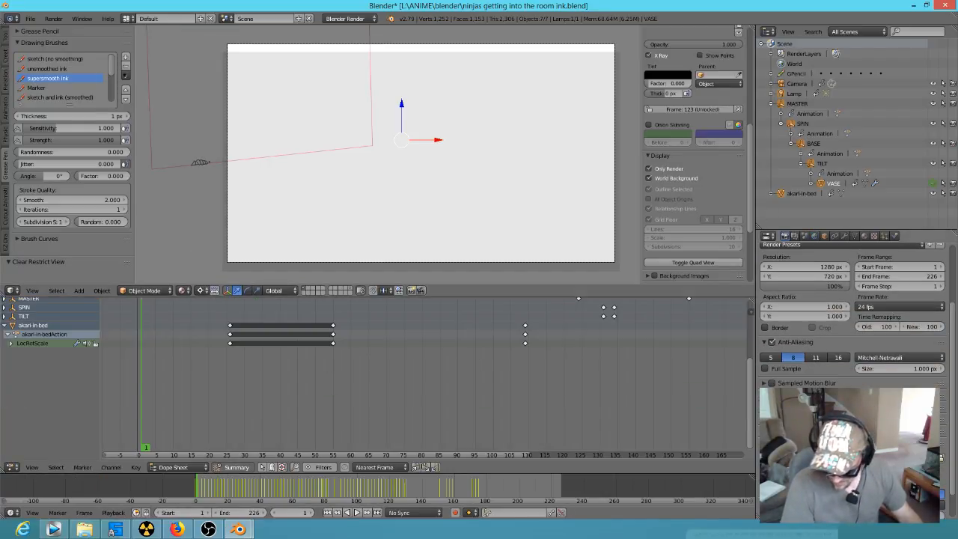
scroll(512, 237, up, 2)
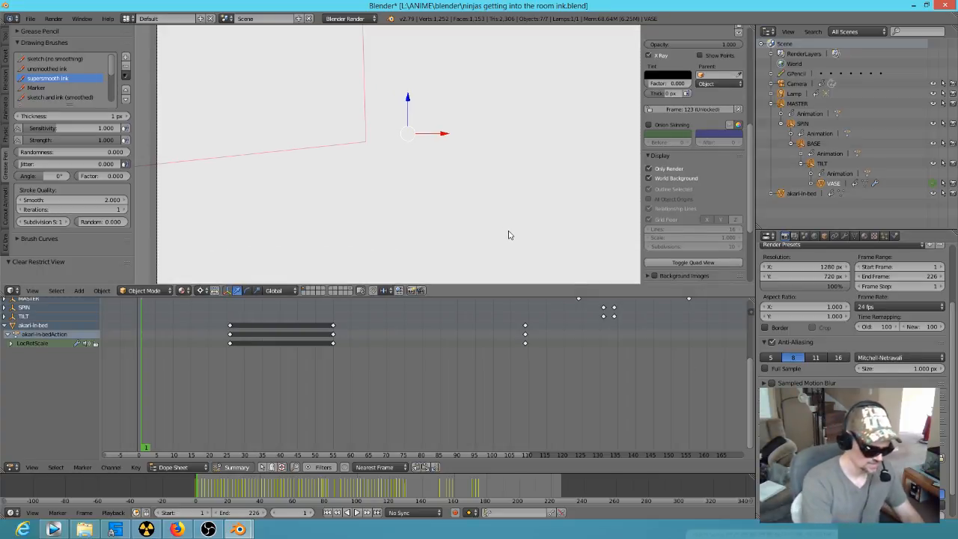
Step: Return to the Grease screen layout, go back to frame 0 and render the whole animation
key(ctrl+Right)
key(alt+a)
key(Escape)
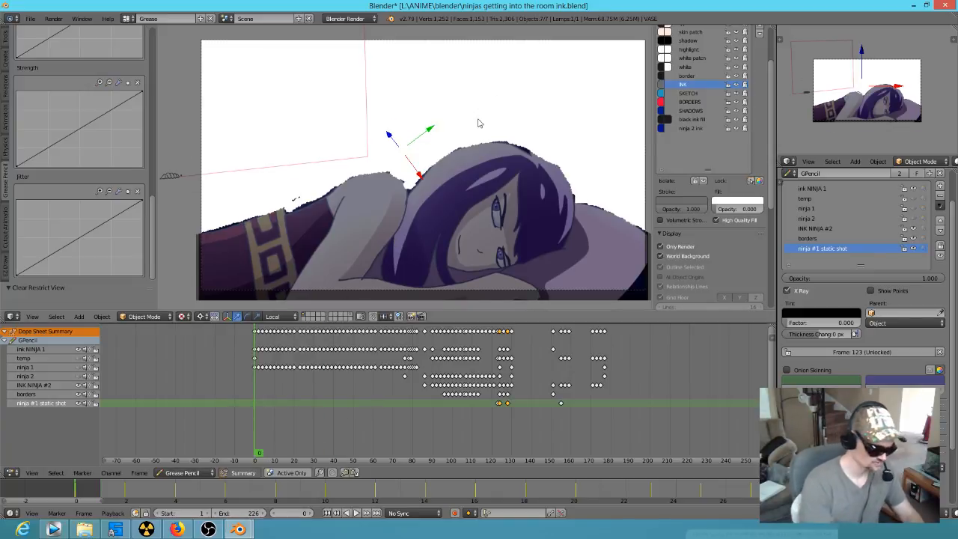
key(F12)
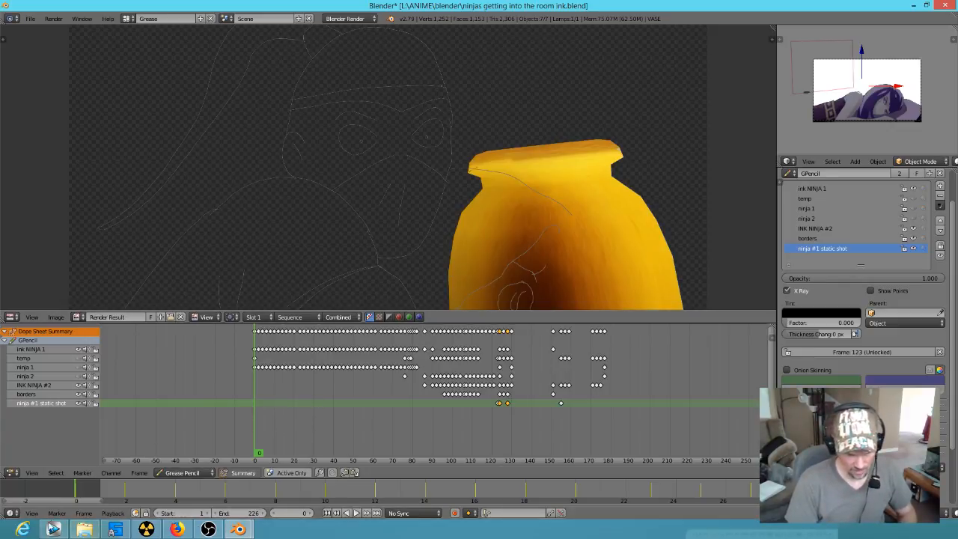
Step: Switch to Vegas Pro, check the timeline around the ninja clip and reopen the recent AKARIS DREAM.veg project
click(52, 529)
click(605, 454)
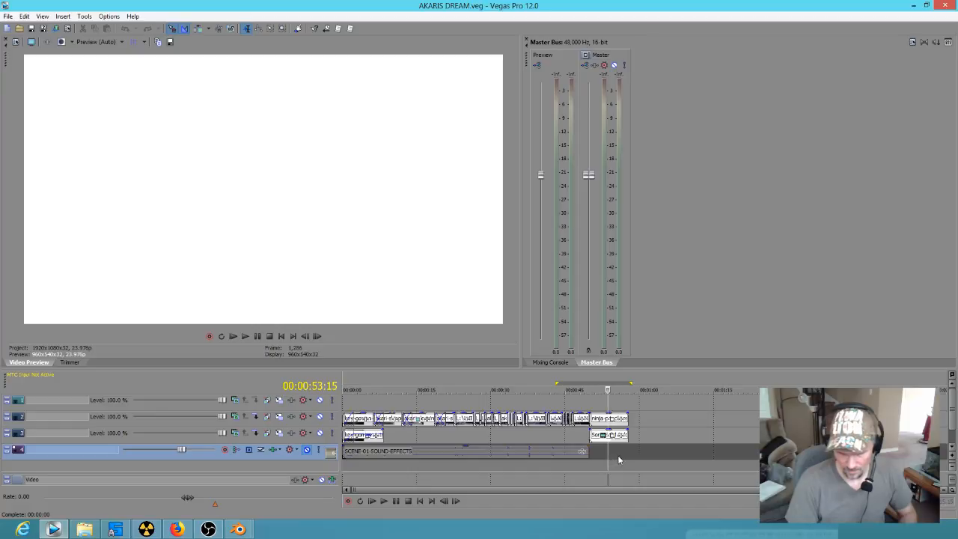
drag(605, 464, 606, 459)
click(596, 440)
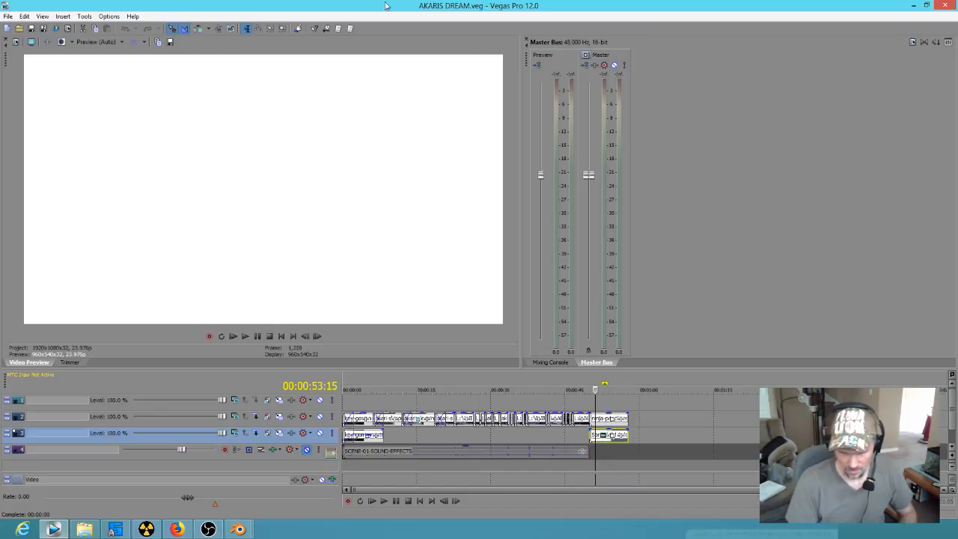
click(7, 16)
click(65, 223)
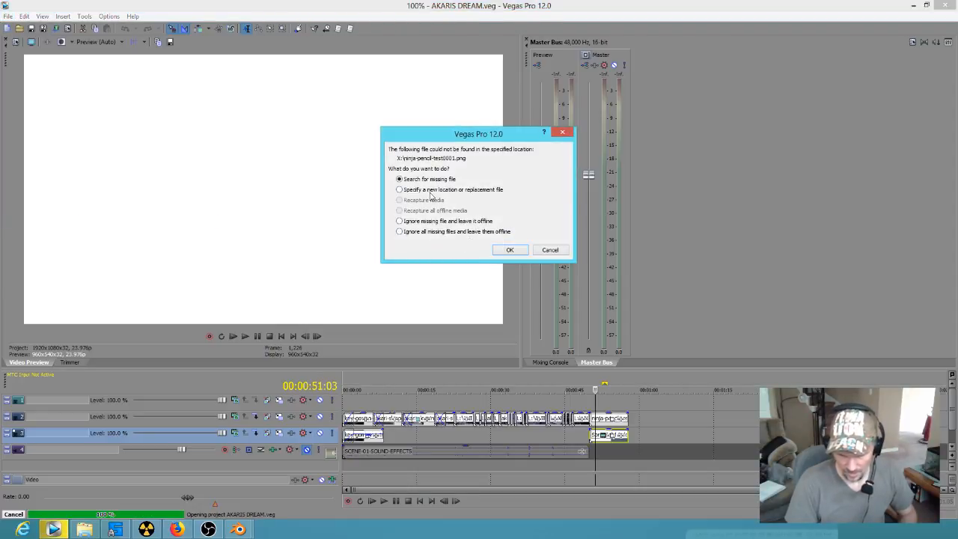
Step: Replace the missing ninja-pencil-test0001.png with ninja-pencil-test.0001.png, opened as an image sequence ending at image 226, and accept its media properties
click(507, 250)
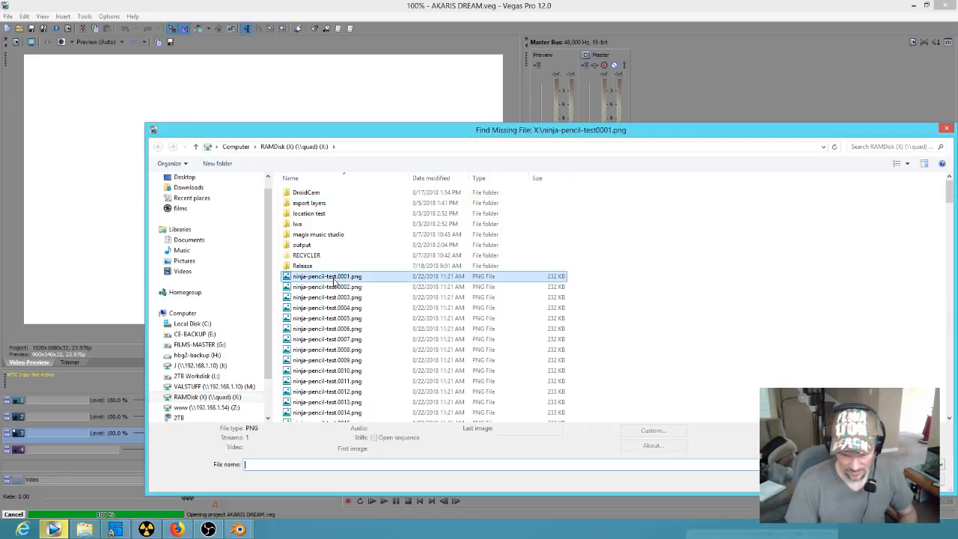
click(334, 278)
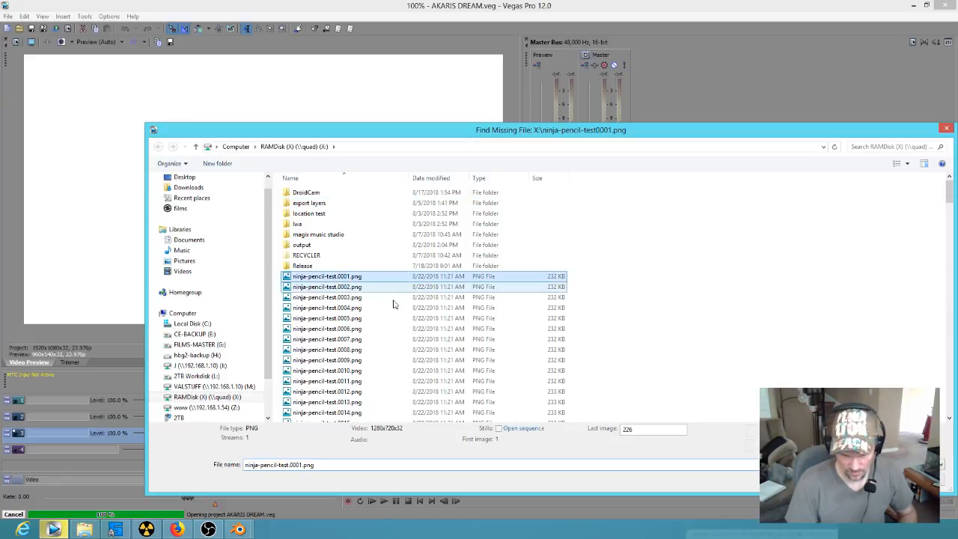
click(498, 429)
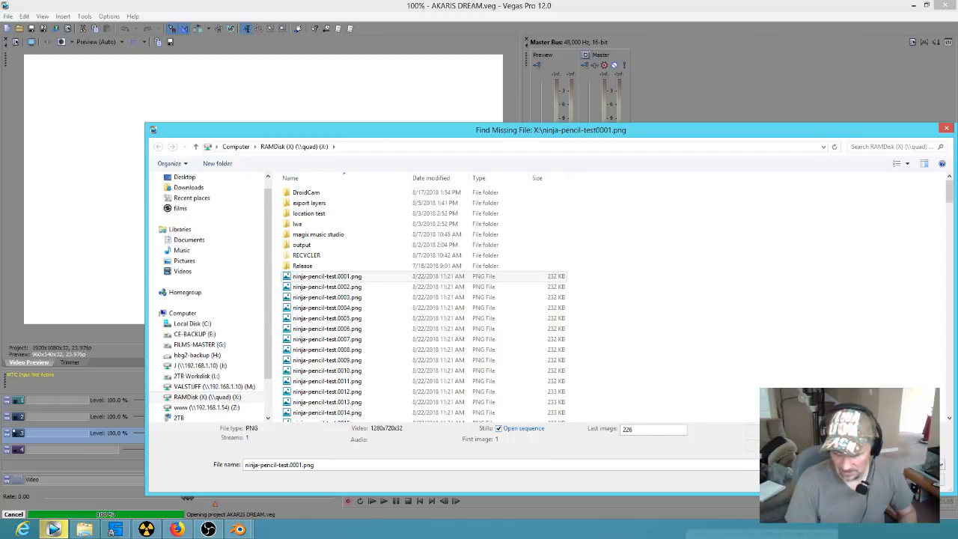
click(873, 479)
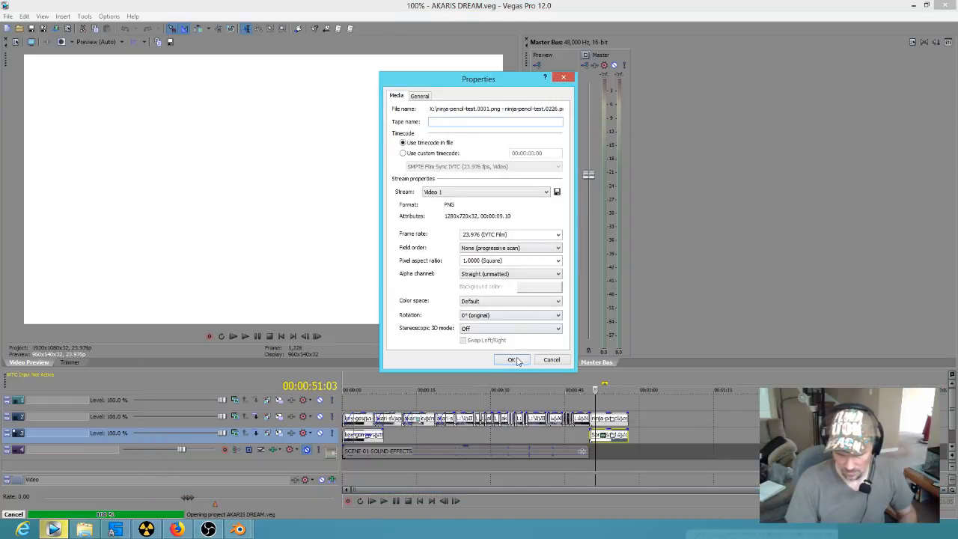
click(512, 360)
Step: Preview the relinked ninja clip, set the loop region from the project's start and return the playhead to 00:00:00:00
drag(566, 401, 607, 404)
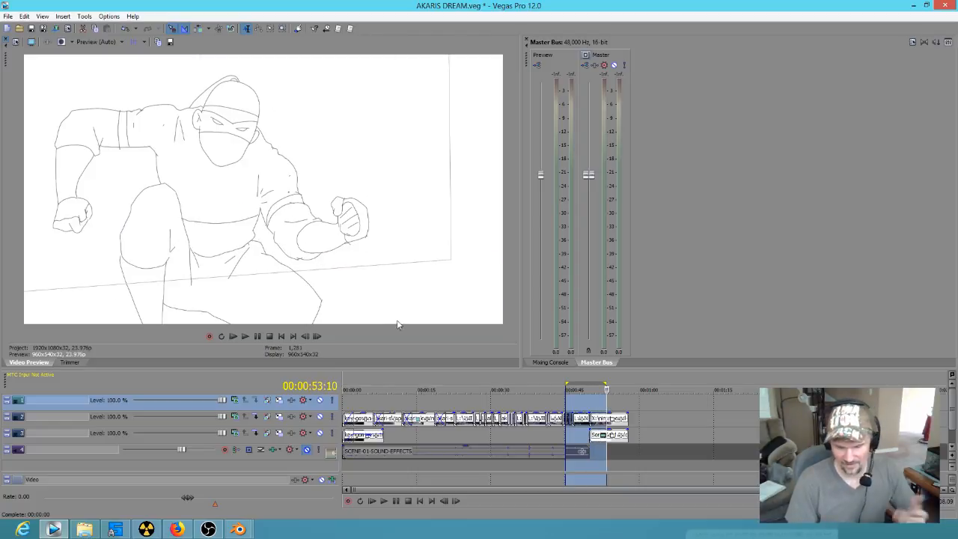
drag(617, 388, 345, 385)
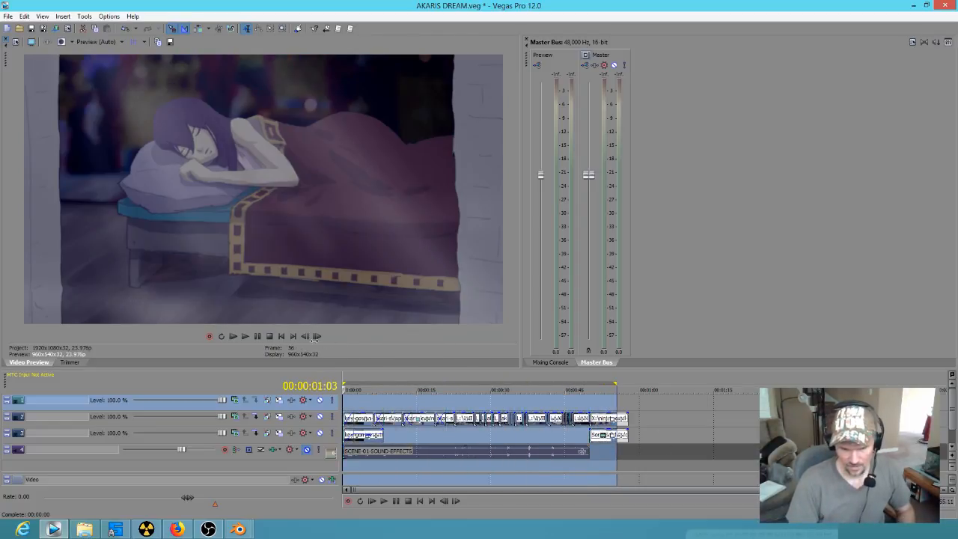
click(285, 336)
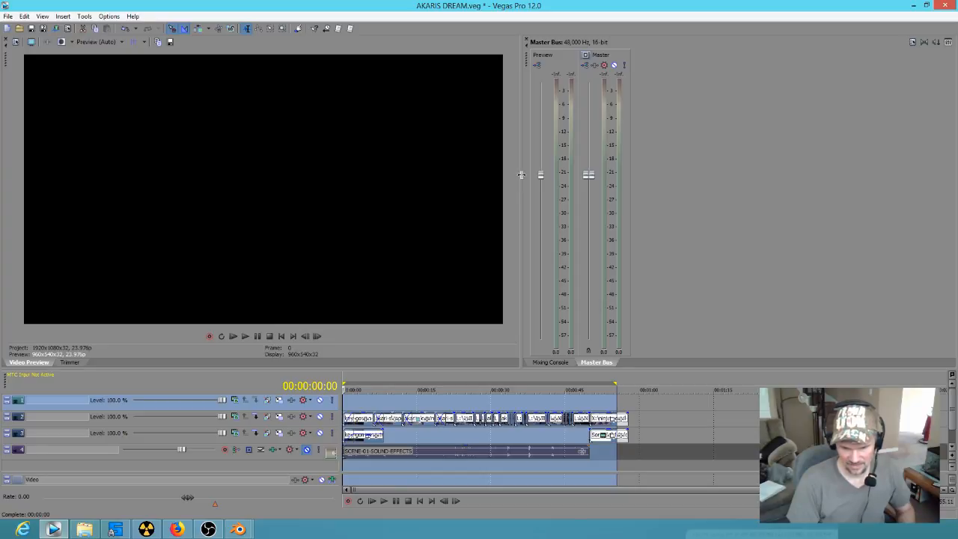
Step: Widen the video preview, extend the loop region to the end of the ninja clip and unmute the SCENE-01-SOUND-EFFECTS track
drag(521, 175, 559, 174)
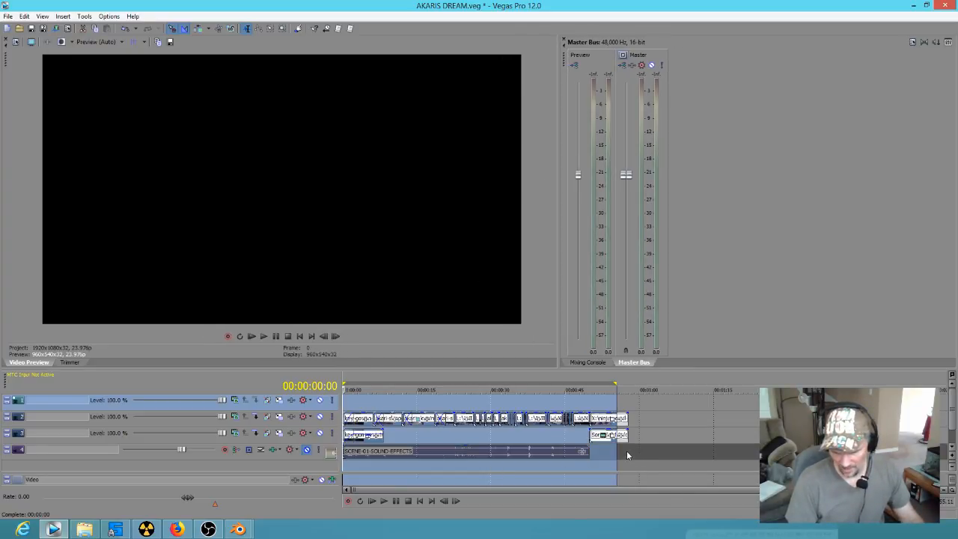
drag(628, 451, 232, 390)
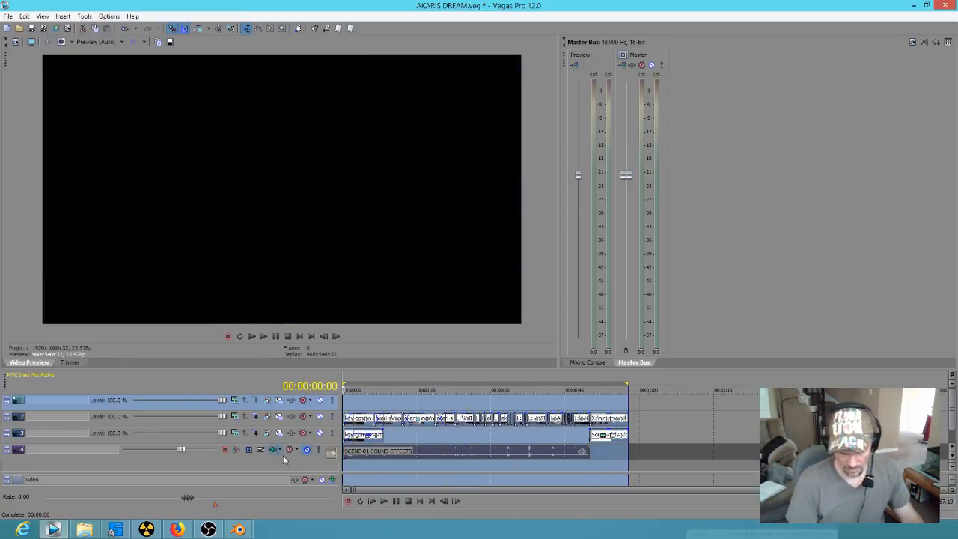
click(355, 453)
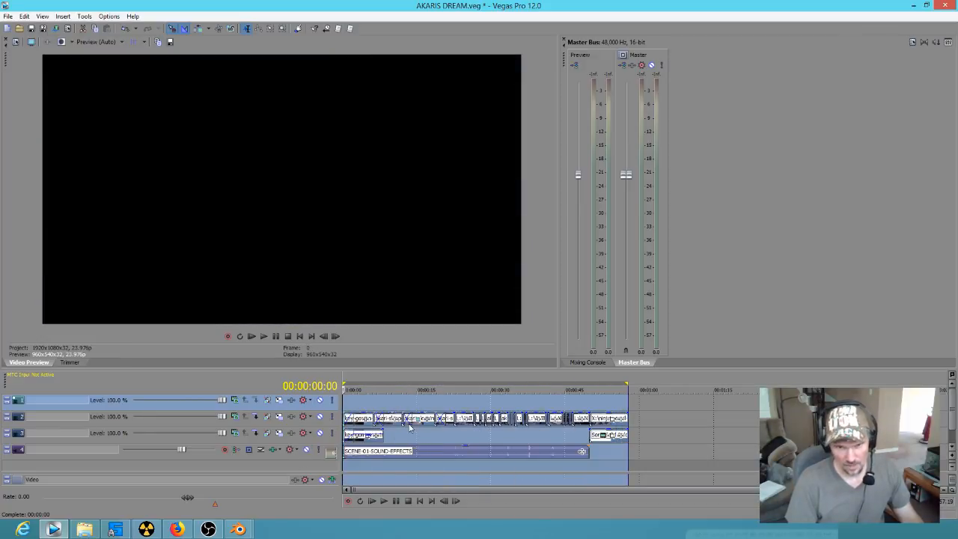
key(alt+Tab)
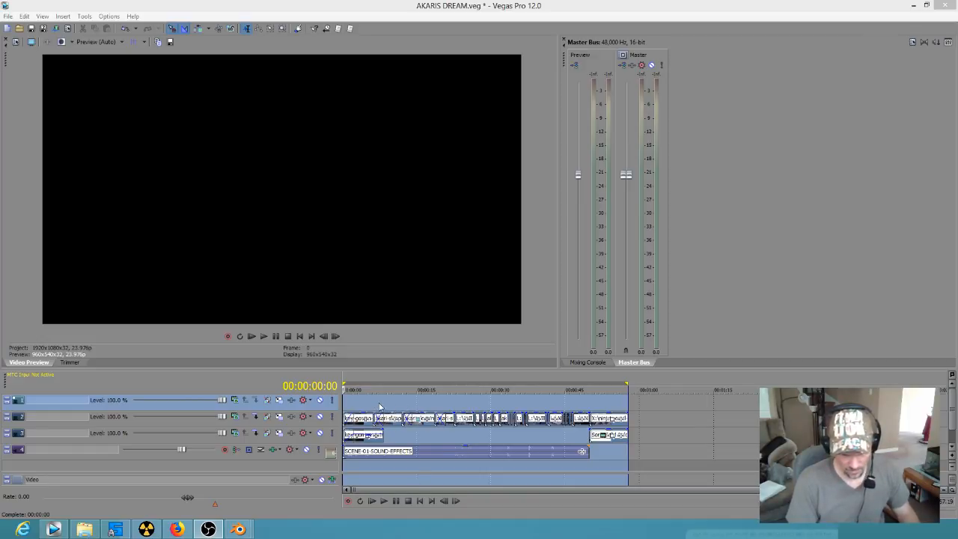
Step: Select the whole SCENE-01-SOUND-EFFECTS clip on the timeline
click(408, 462)
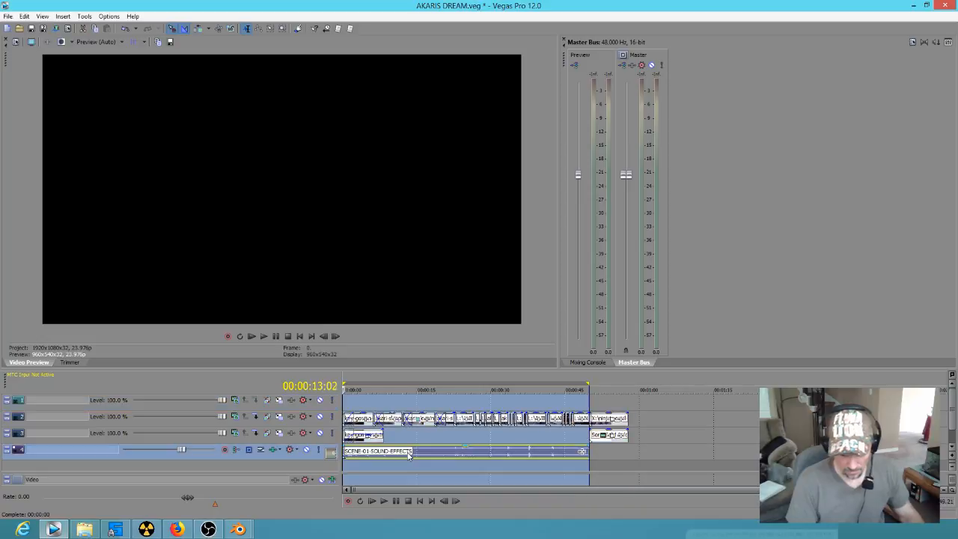
click(410, 454)
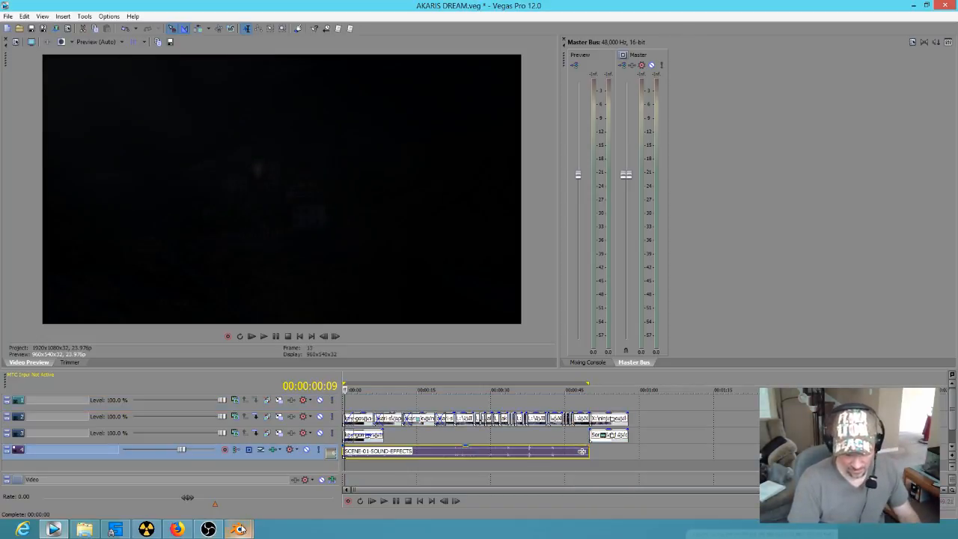
Step: Switch to the Blender window with korra 0306.blend, play its reference video from about frame 24100, and quit that window without saving
mouse_move(241, 530)
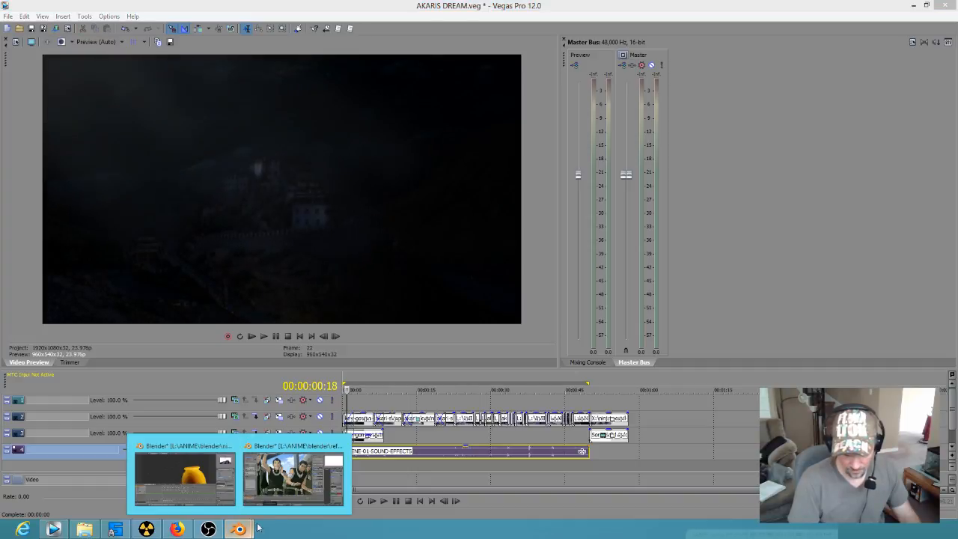
click(288, 488)
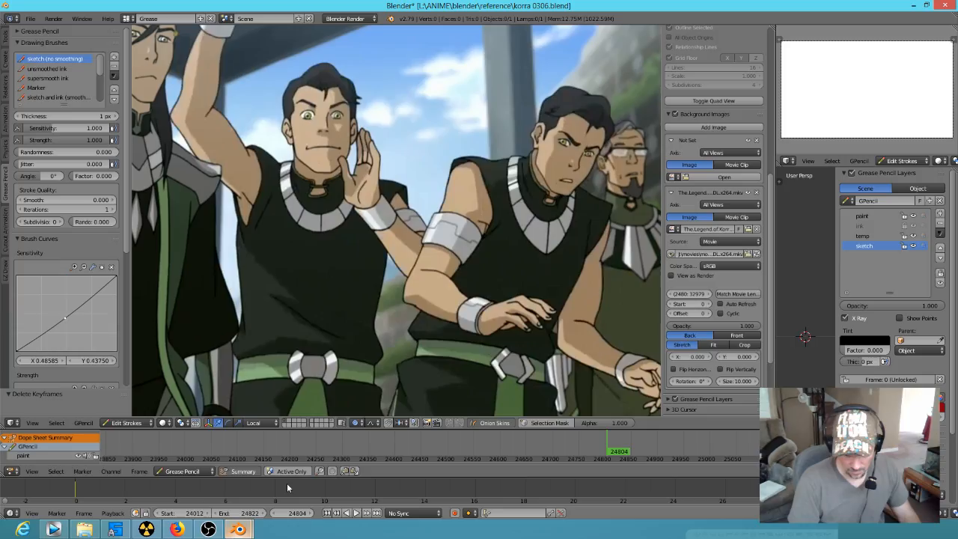
drag(605, 449, 215, 452)
scroll(387, 329, down, 2)
key(alt+a)
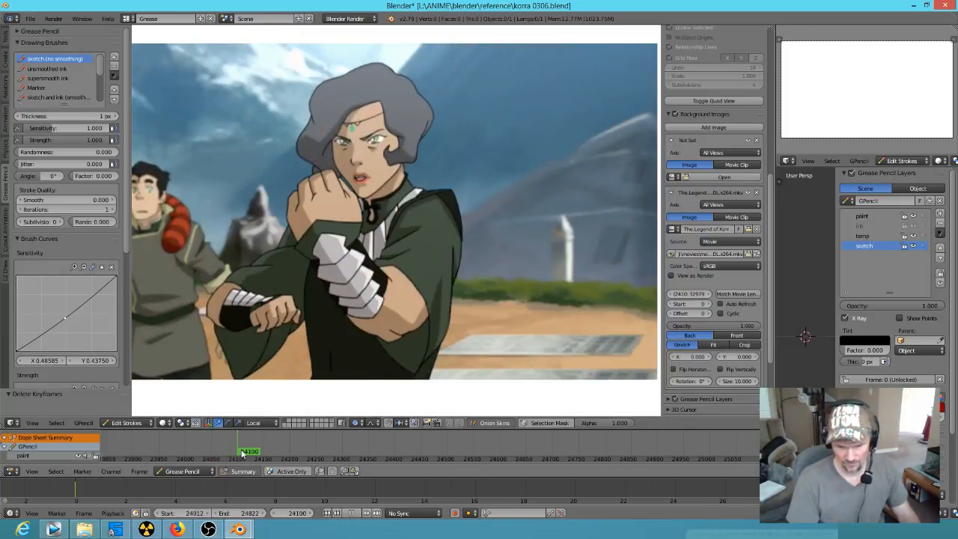
key(alt+a)
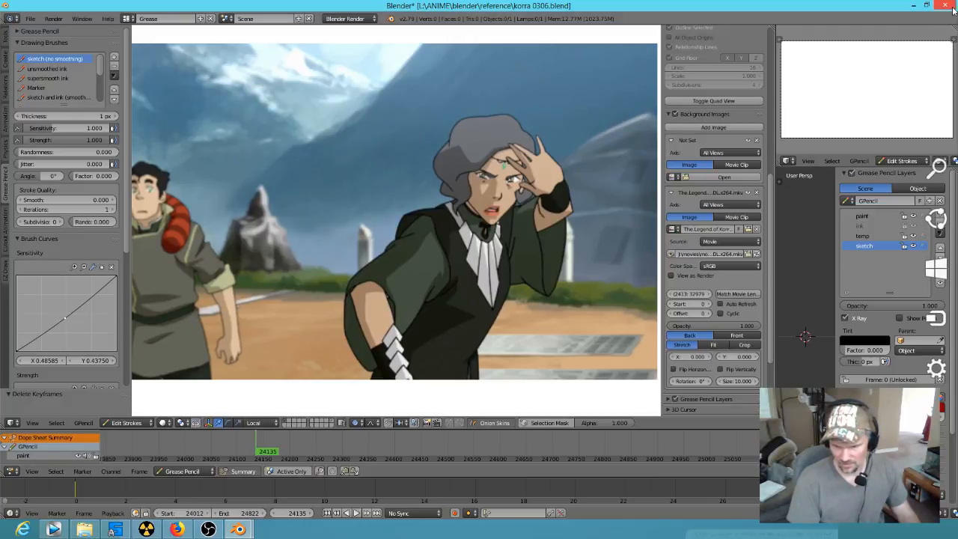
click(953, 6)
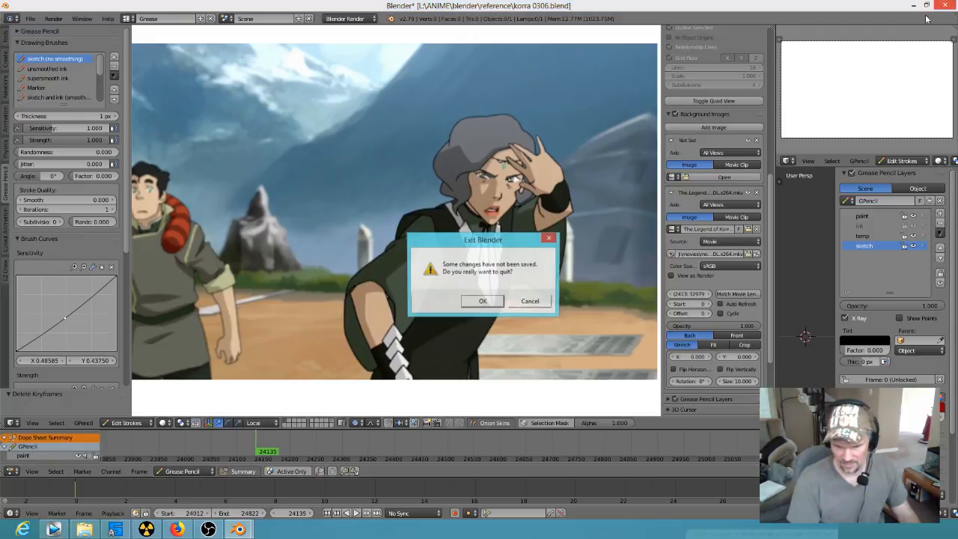
click(484, 301)
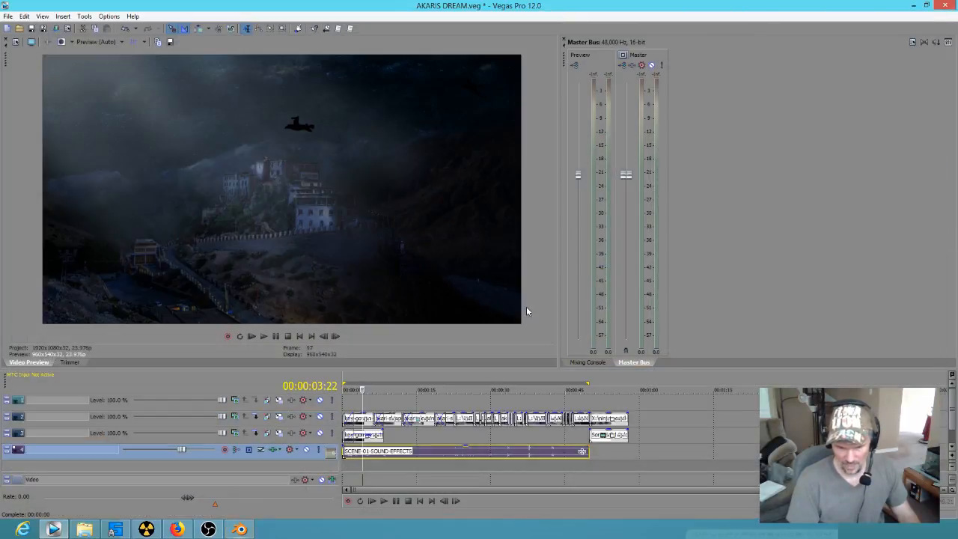
Step: In ninjas getting into the room ink.blend, leave the render result and hide the sleeping girl image in the camera view
click(239, 529)
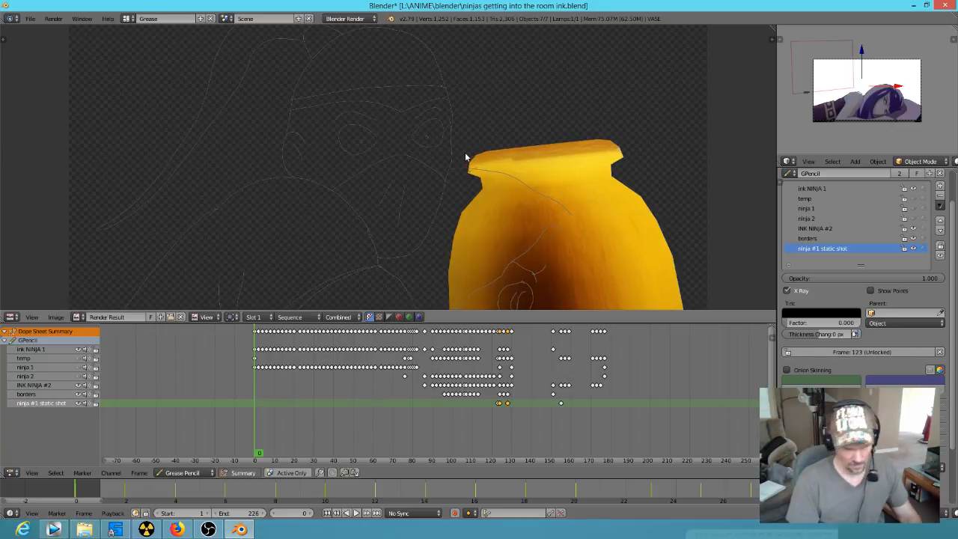
key(Escape)
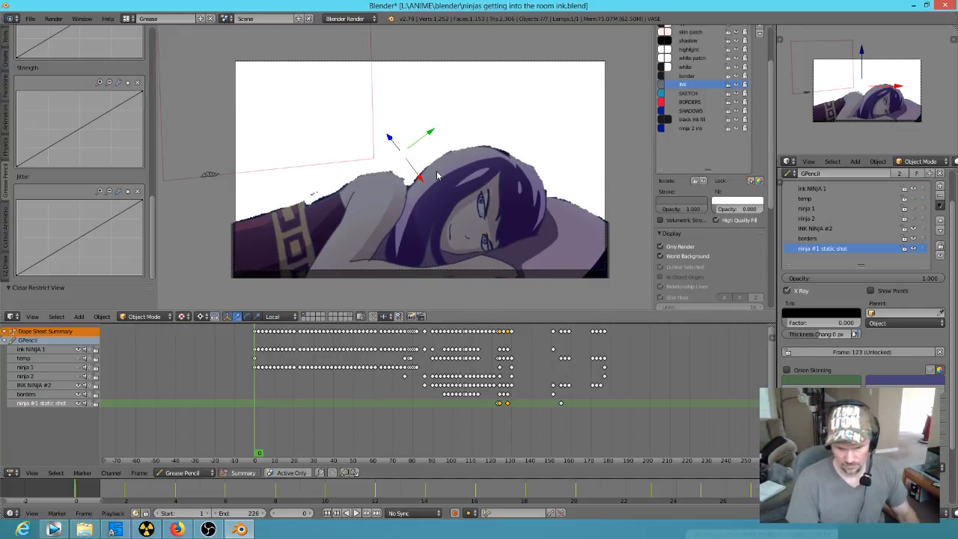
right_click(445, 204)
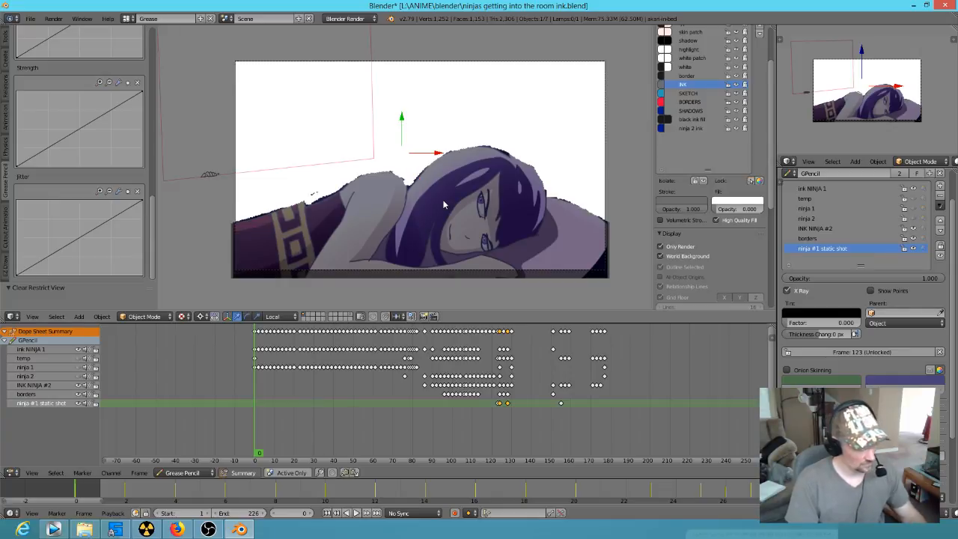
key(h)
mouse_move(294, 442)
mouse_down()
mouse_move(562, 454)
mouse_move(159, 389)
mouse_up()
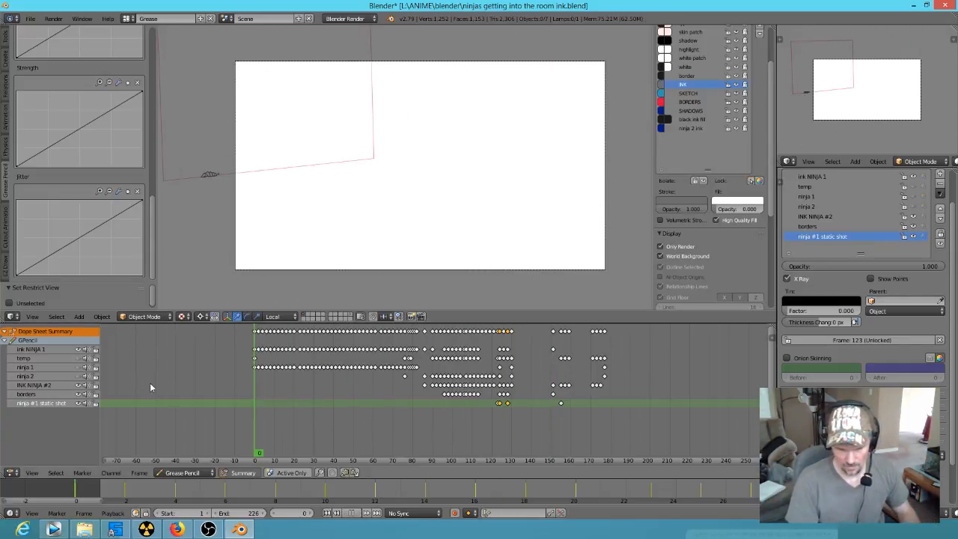
Step: Back in Vegas Pro, select the full edit from the ninja clip's end back to the project's start and play it
click(53, 530)
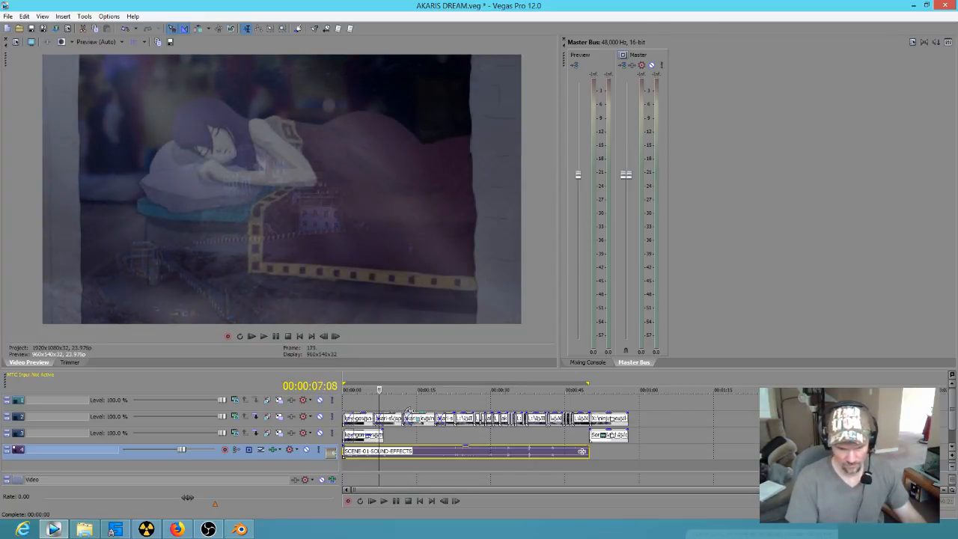
scroll(397, 432, up, 1)
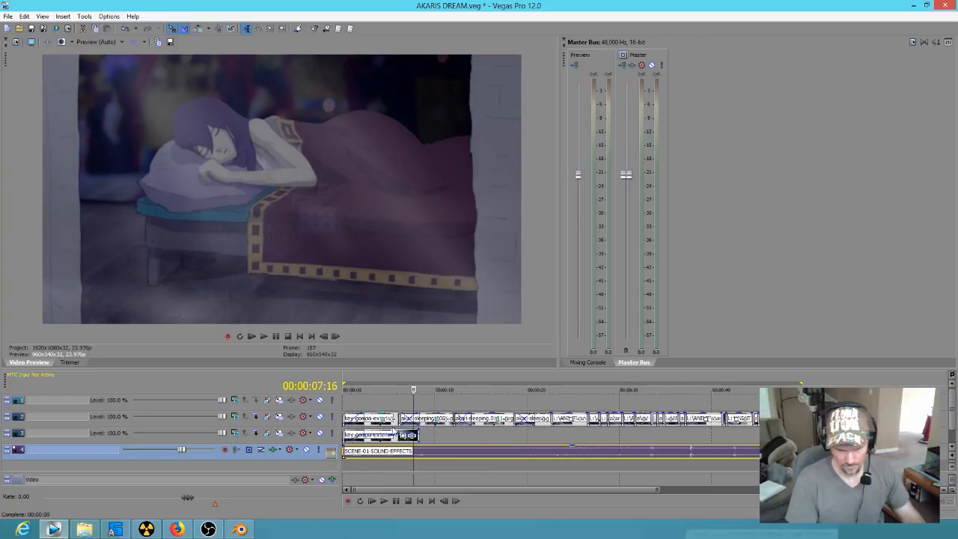
scroll(541, 438, up, 1)
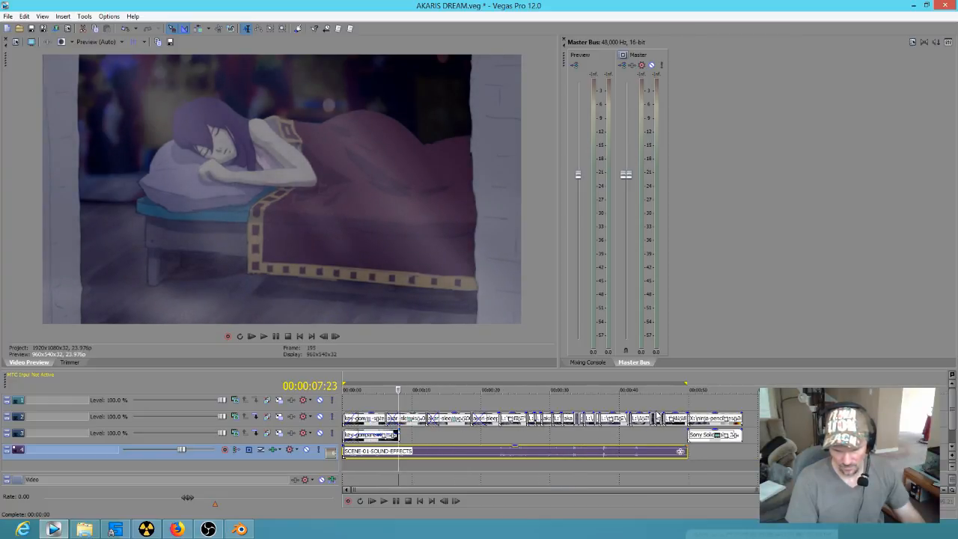
key(o)
key(space)
drag(742, 402, 254, 374)
key(space)
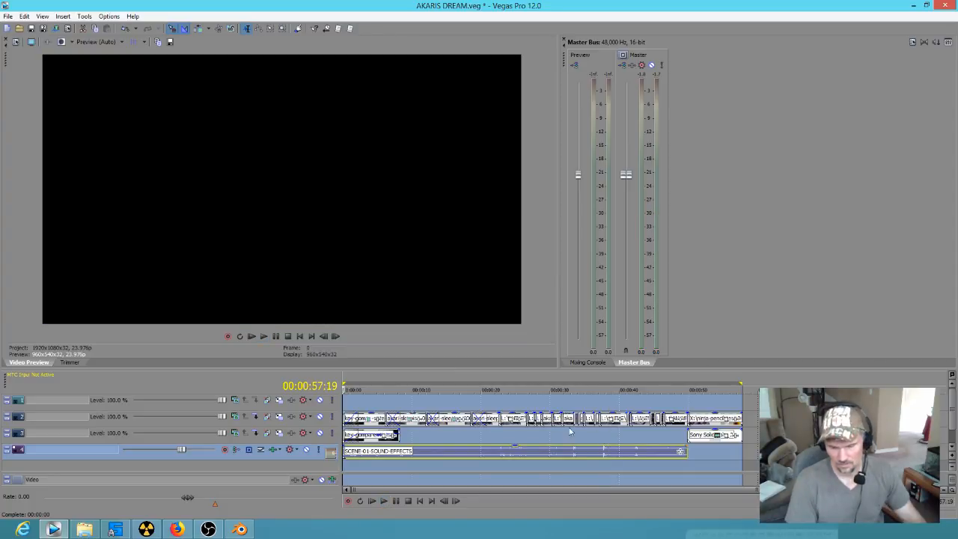
Step: Shorten the loop region to the opening shots, place the playhead at 00:00:28:16 and play through to the ninja clip's end
click(521, 435)
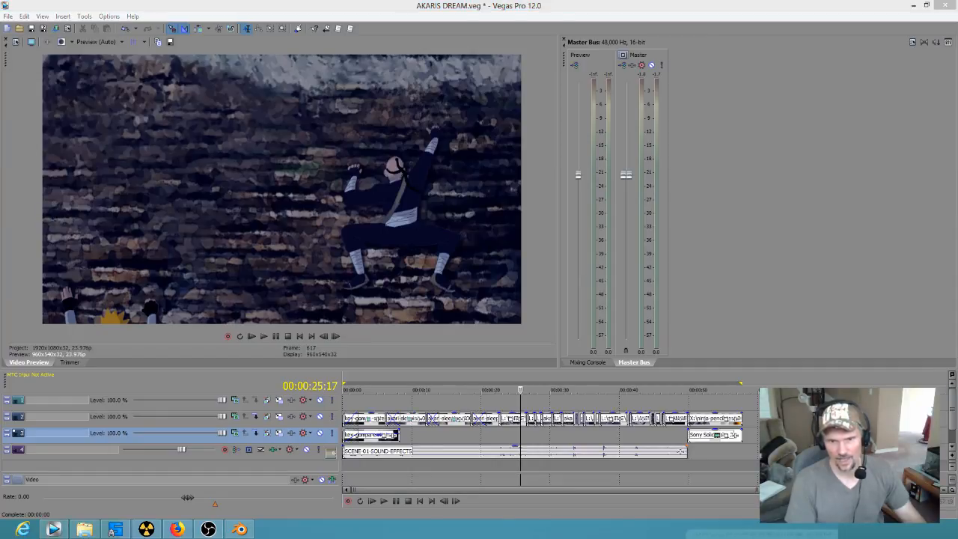
drag(475, 440, 315, 425)
click(541, 438)
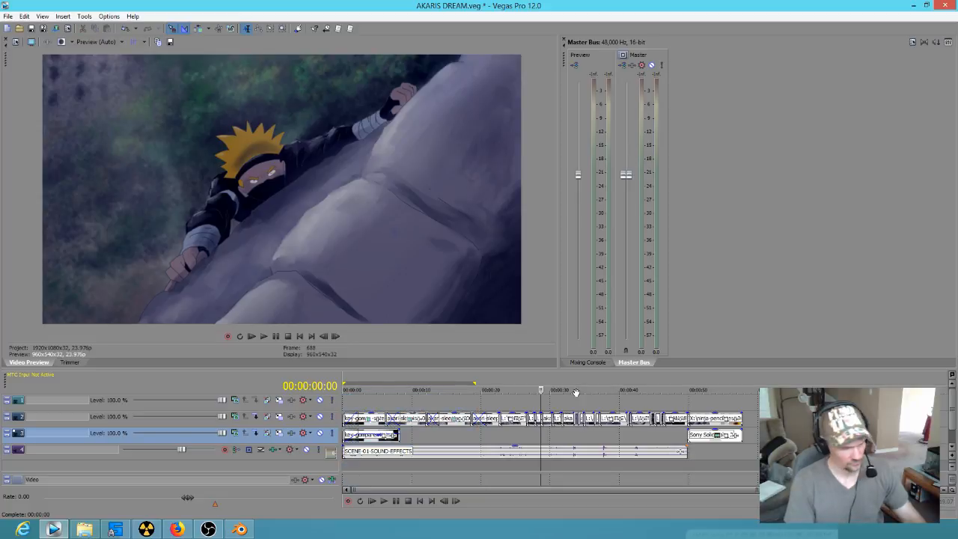
key(space)
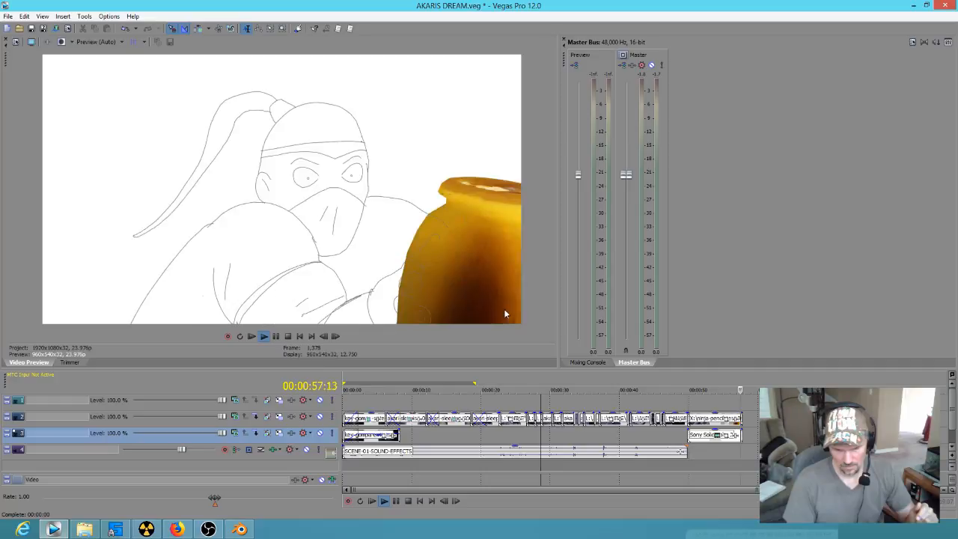
key(space)
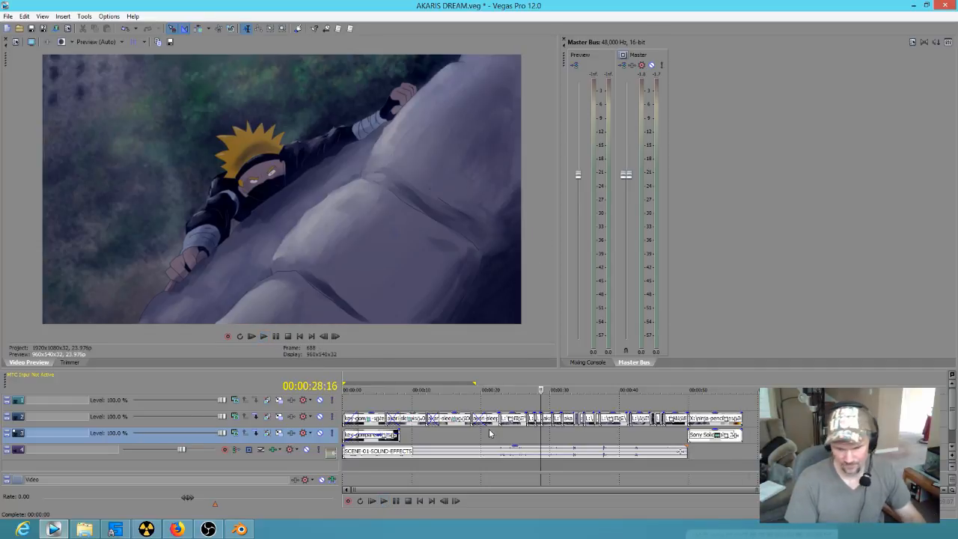
Step: Scrub the pencil-test ninja clip from about 00:00:55:07 and select its vase section ending at 00:00:57:06
drag(727, 400, 712, 394)
key(space)
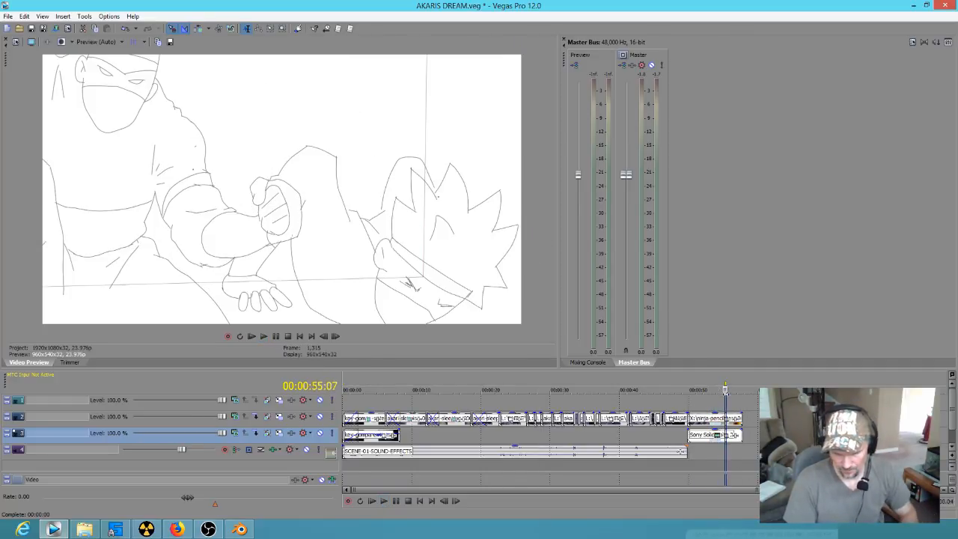
drag(729, 397, 738, 396)
scroll(742, 401, up, 5)
drag(571, 408, 653, 408)
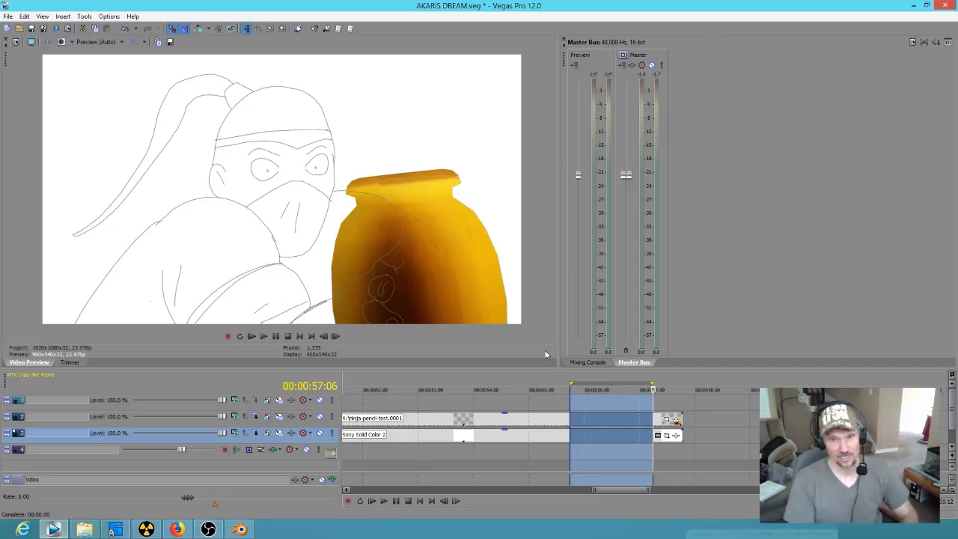
Step: Switch to Blender, scrub the ninja animation to frame 156, bring up the Grease Pencil drawing tools and check playback around that frame
click(239, 529)
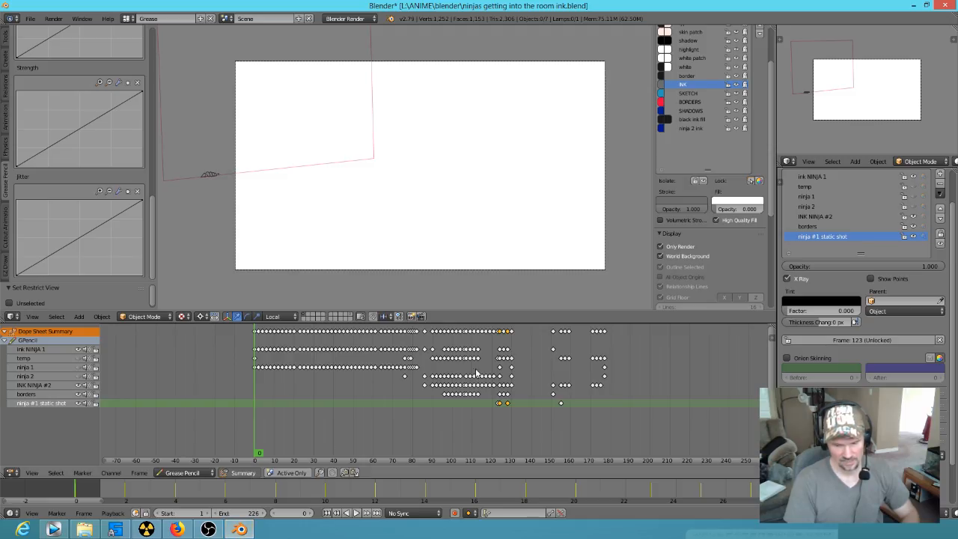
drag(490, 431, 564, 437)
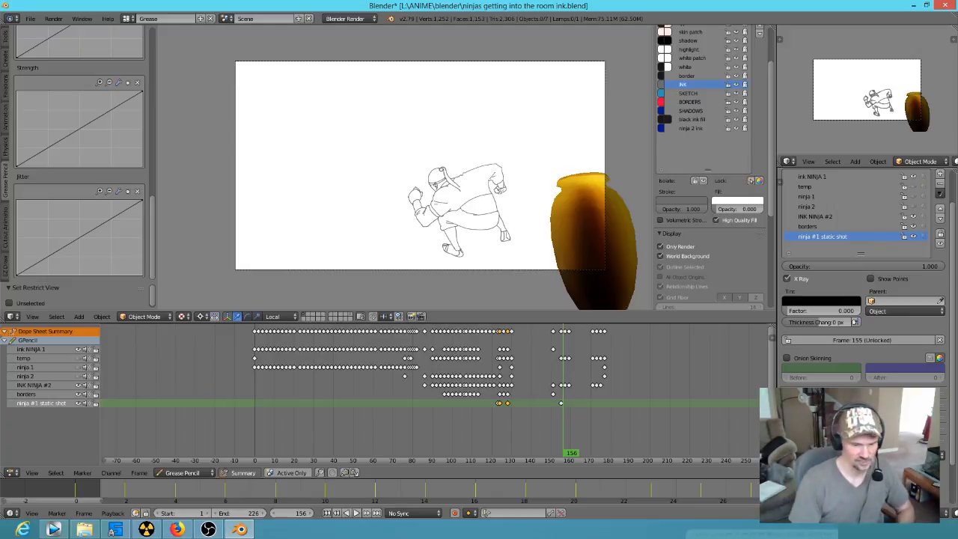
mouse_move(152, 221)
mouse_down()
mouse_move(166, 106)
mouse_move(161, 54)
mouse_up()
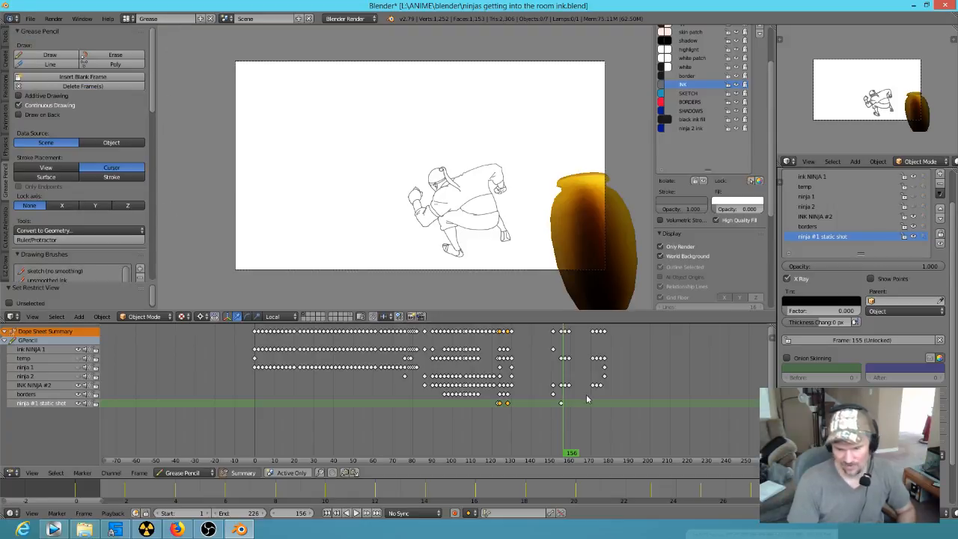
key(alt+a)
drag(583, 432, 572, 429)
Step: Return to Vegas Pro, review the earlier shots and select the timeline range from 00:00:27:18 to 00:00:44:11
click(55, 530)
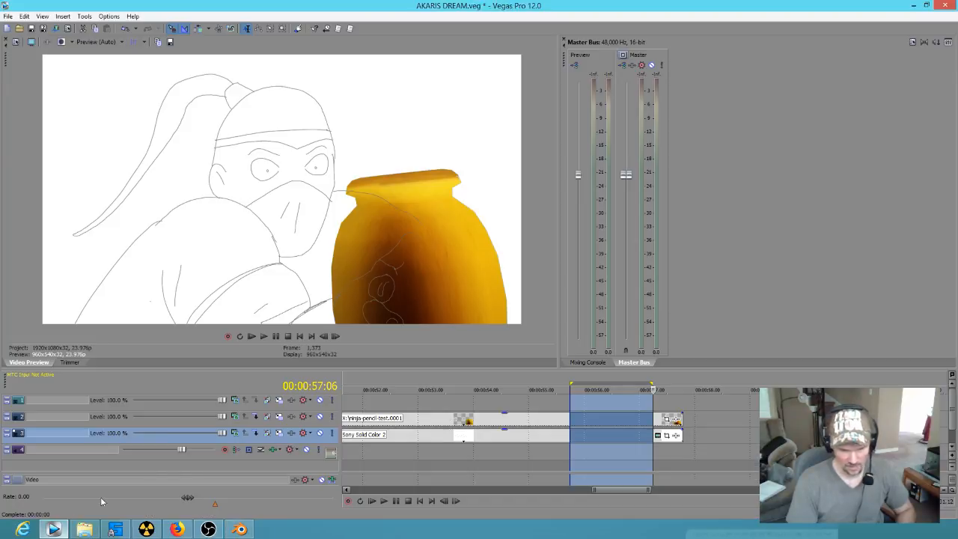
drag(575, 463, 509, 457)
scroll(525, 453, down, 6)
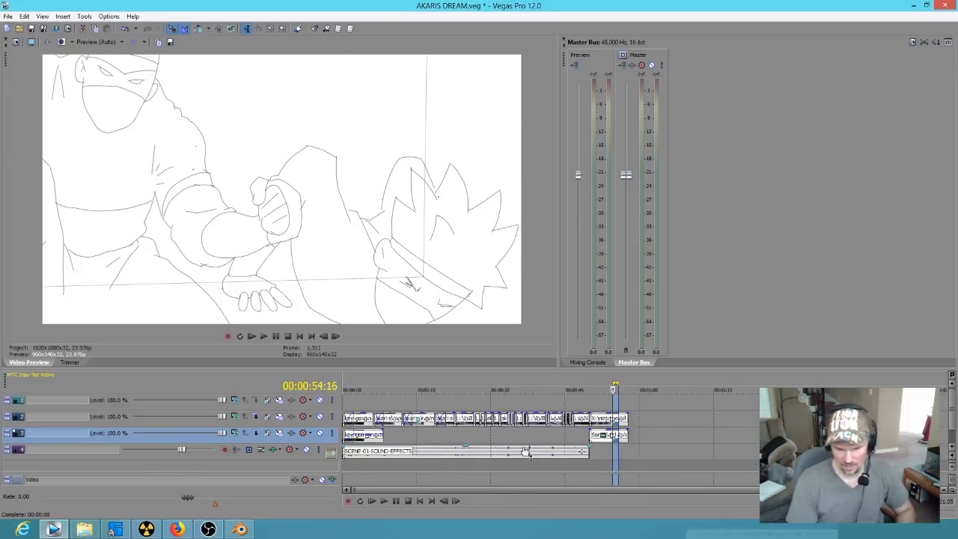
drag(352, 401, 479, 409)
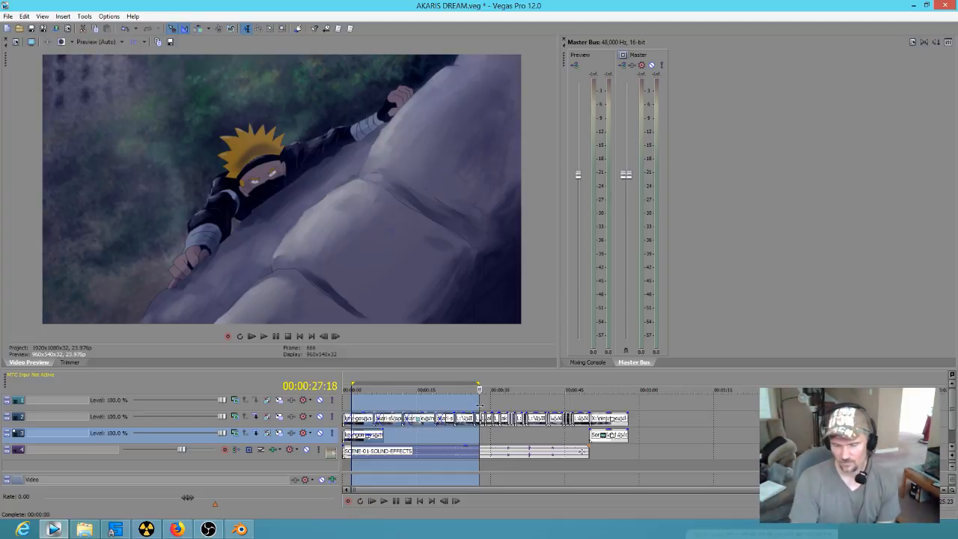
drag(481, 406, 562, 404)
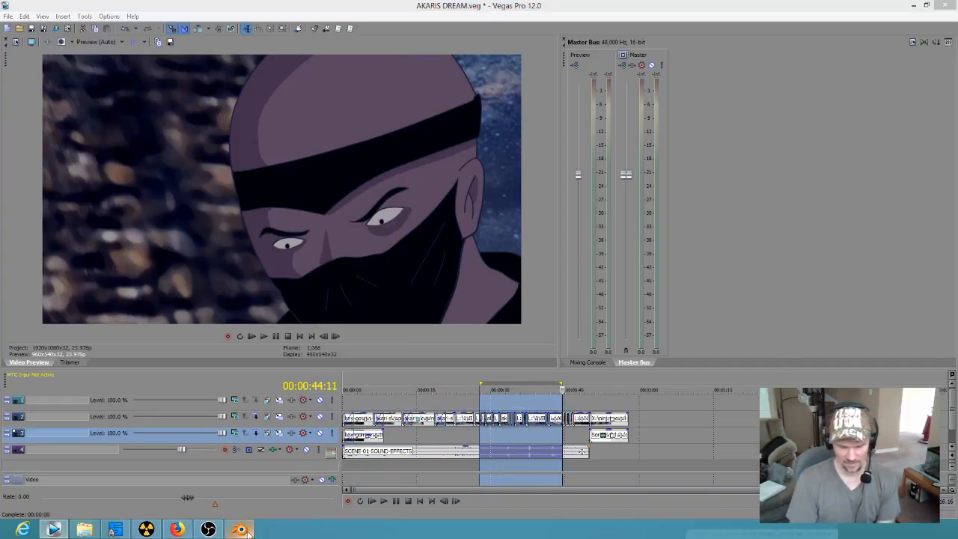
Step: Switch to Blender and scrub through the inked ninja animation, checking frames 177, 83, 29 and 115
click(241, 531)
mouse_move(599, 424)
mouse_down()
mouse_move(479, 396)
mouse_move(588, 392)
mouse_move(623, 403)
mouse_move(606, 401)
mouse_up()
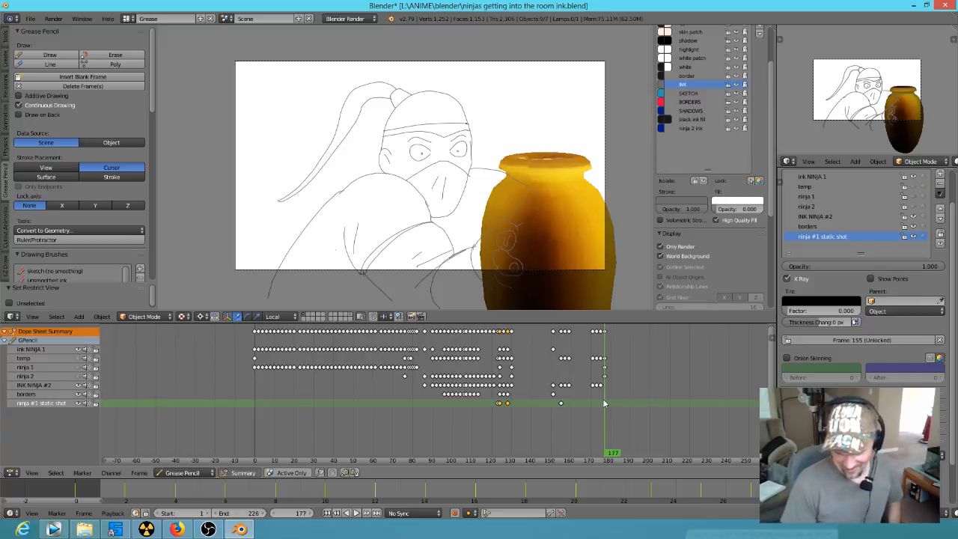
mouse_move(597, 424)
mouse_down()
mouse_move(500, 418)
mouse_move(345, 364)
mouse_move(253, 360)
mouse_move(353, 364)
mouse_move(439, 393)
mouse_move(511, 396)
mouse_move(422, 383)
mouse_up()
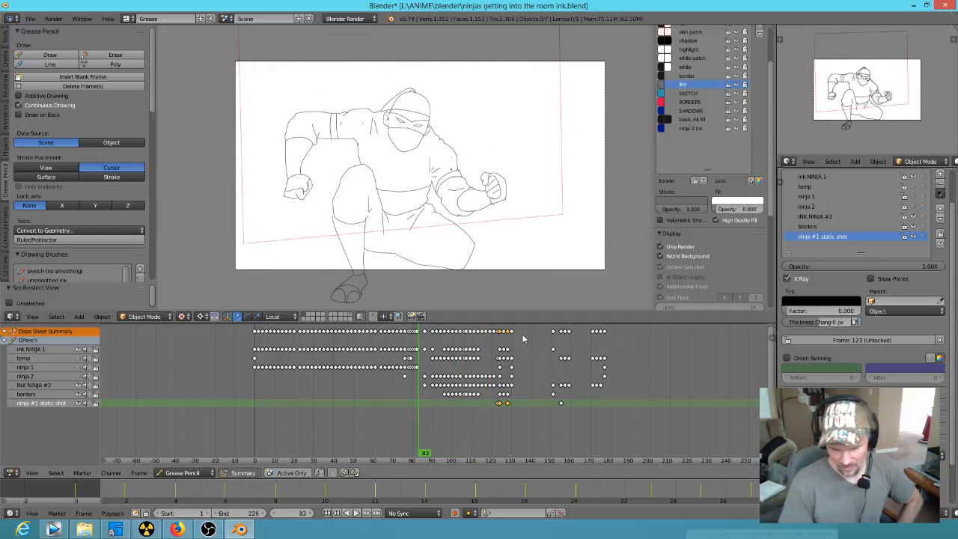
drag(433, 438, 313, 453)
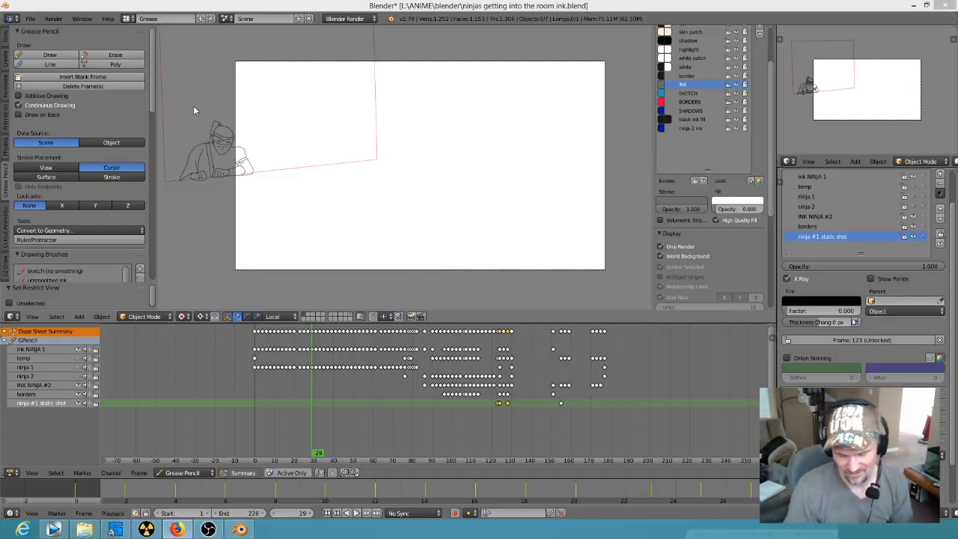
mouse_move(332, 441)
mouse_down()
mouse_move(491, 458)
mouse_move(582, 455)
mouse_move(490, 452)
mouse_up()
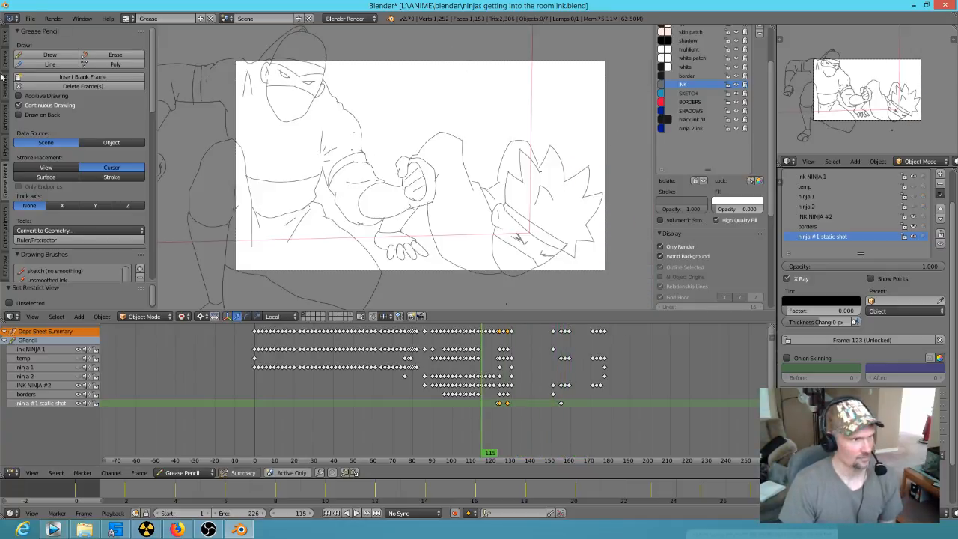